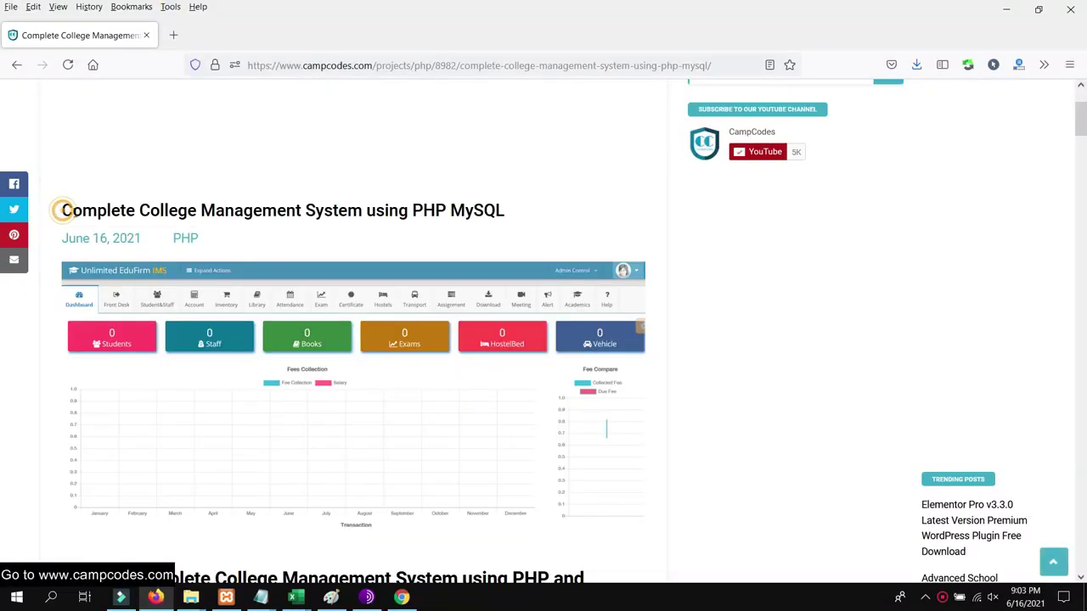
# Review the Complete College Management System project page's title, introduction and features list
pyautogui.moveTo(62, 210); pyautogui.dragTo(284, 231)
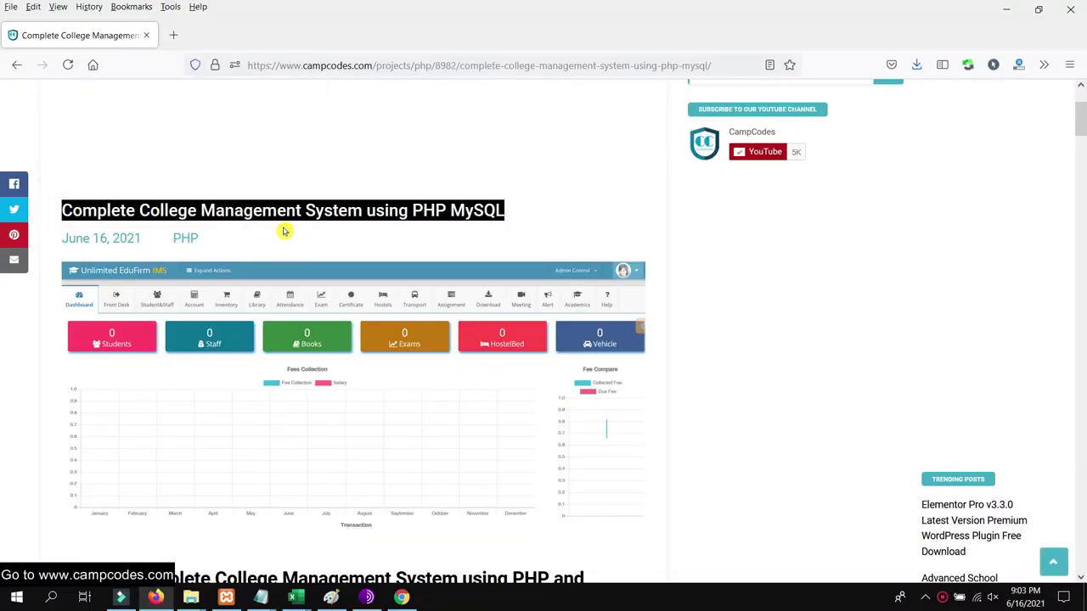
pyautogui.click(514, 218)
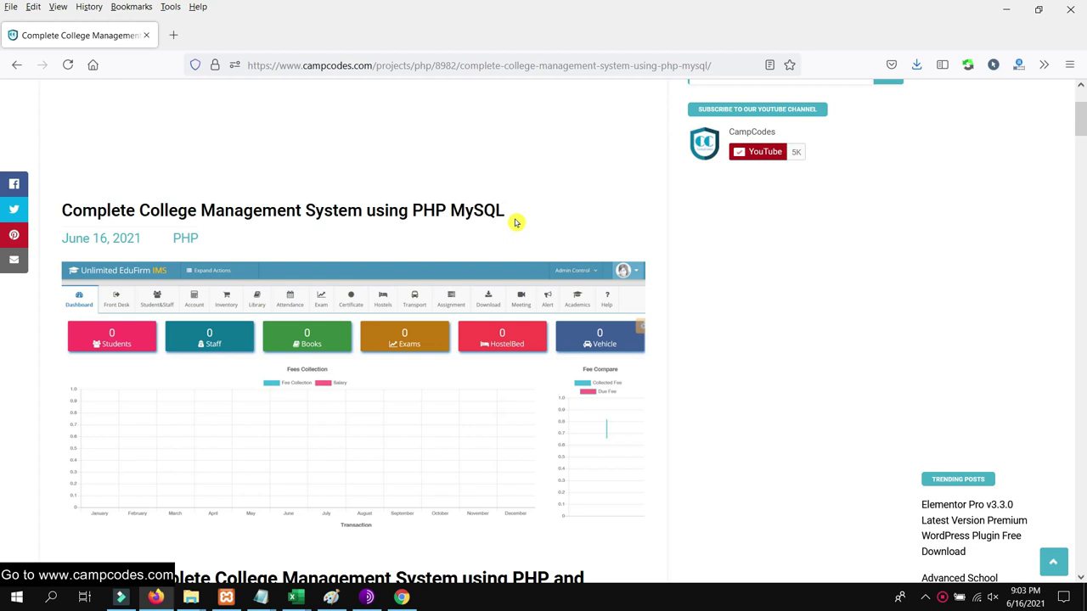
pyautogui.scroll(-3, 513, 226)
pyautogui.scroll(1, 461, 223)
pyautogui.scroll(-2, 374, 246)
pyautogui.scroll(-5, 344, 291)
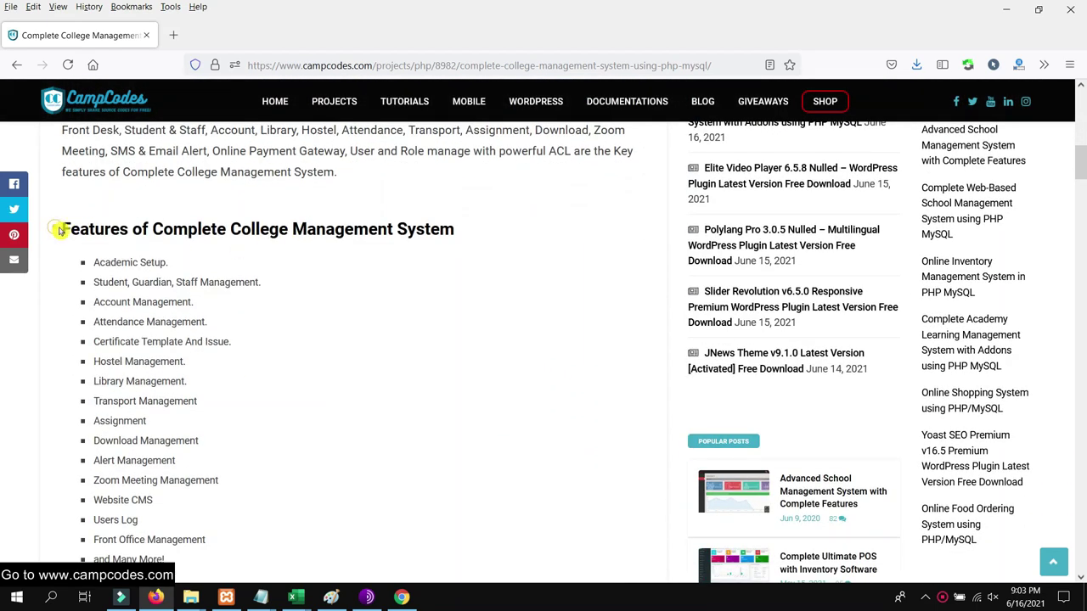
pyautogui.moveTo(56, 230); pyautogui.dragTo(449, 228)
pyautogui.scroll(-1, 255, 221)
pyautogui.moveTo(88, 180); pyautogui.dragTo(220, 481)
pyautogui.scroll(-4, 369, 352)
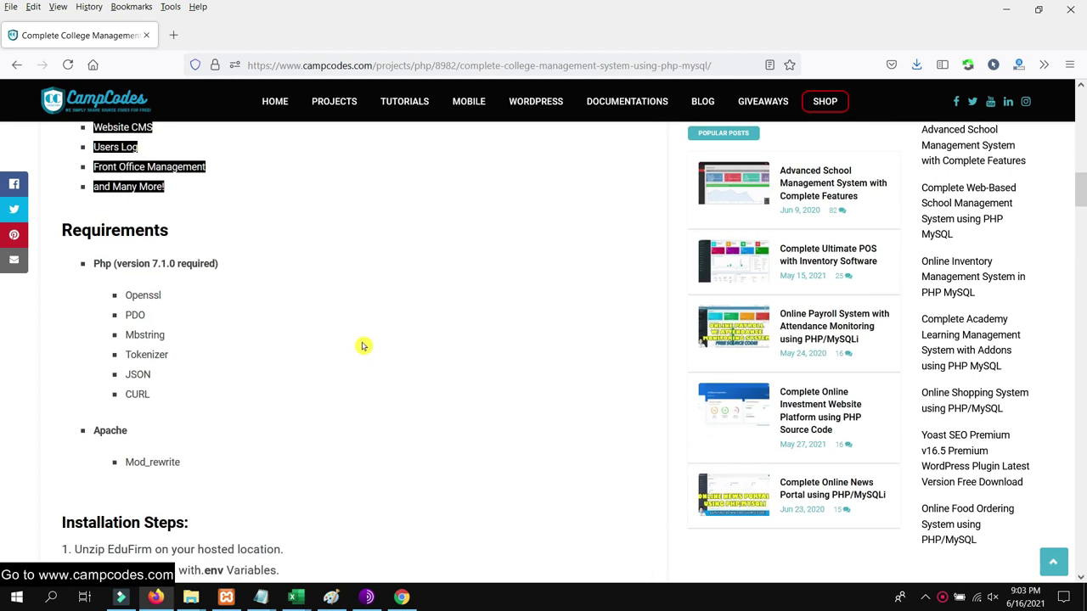
# Read the project's PHP and Apache requirements and its installation steps, including the .env variables and both database setup methods
pyautogui.click(95, 266)
pyautogui.moveTo(95, 266); pyautogui.dragTo(238, 267)
pyautogui.click(254, 274)
pyautogui.scroll(-2, 288, 306)
pyautogui.scroll(-2, 314, 297)
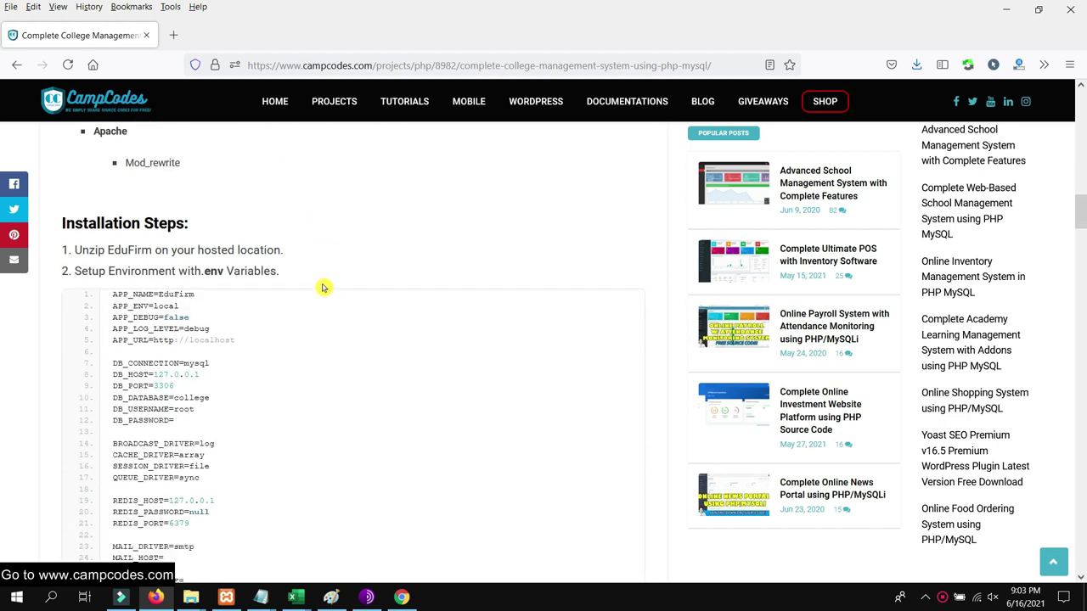
pyautogui.scroll(-1, 374, 274)
pyautogui.scroll(-5, 375, 275)
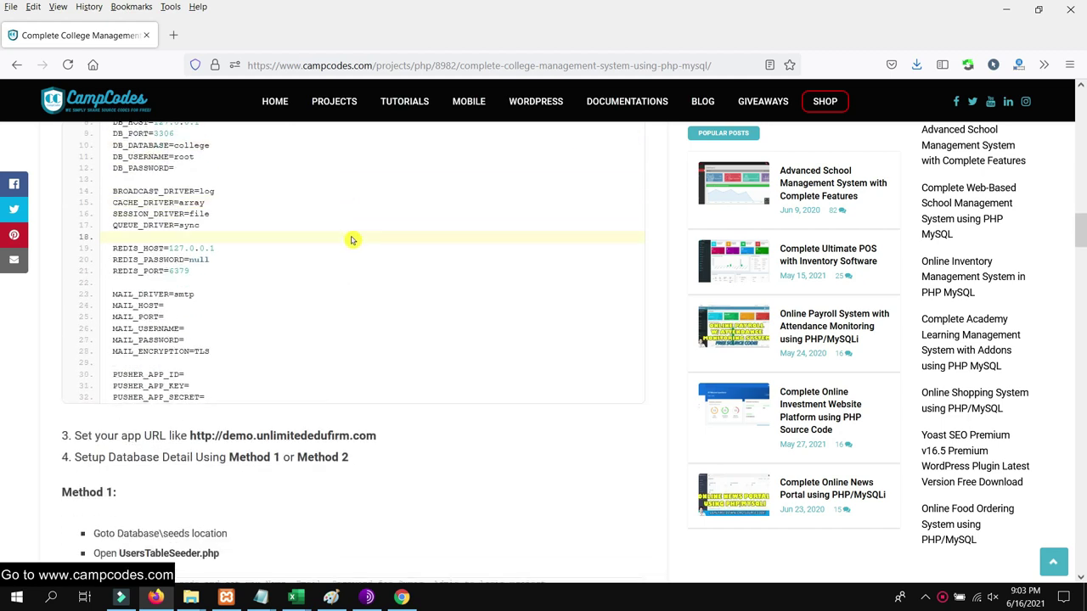
pyautogui.scroll(-1, 361, 242)
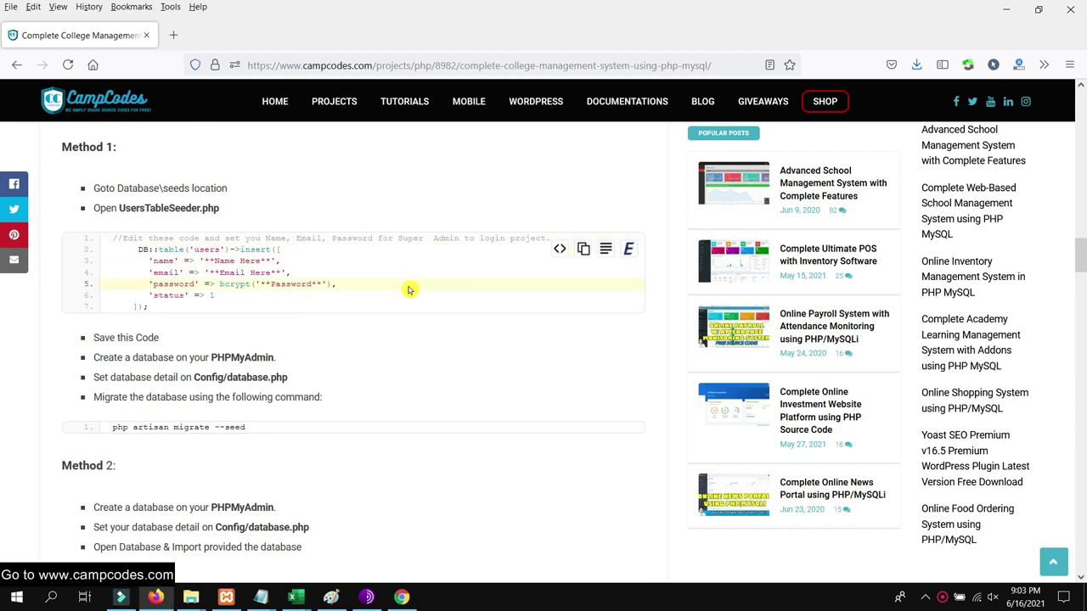
pyautogui.scroll(-2, 408, 290)
pyautogui.scroll(-4, 410, 293)
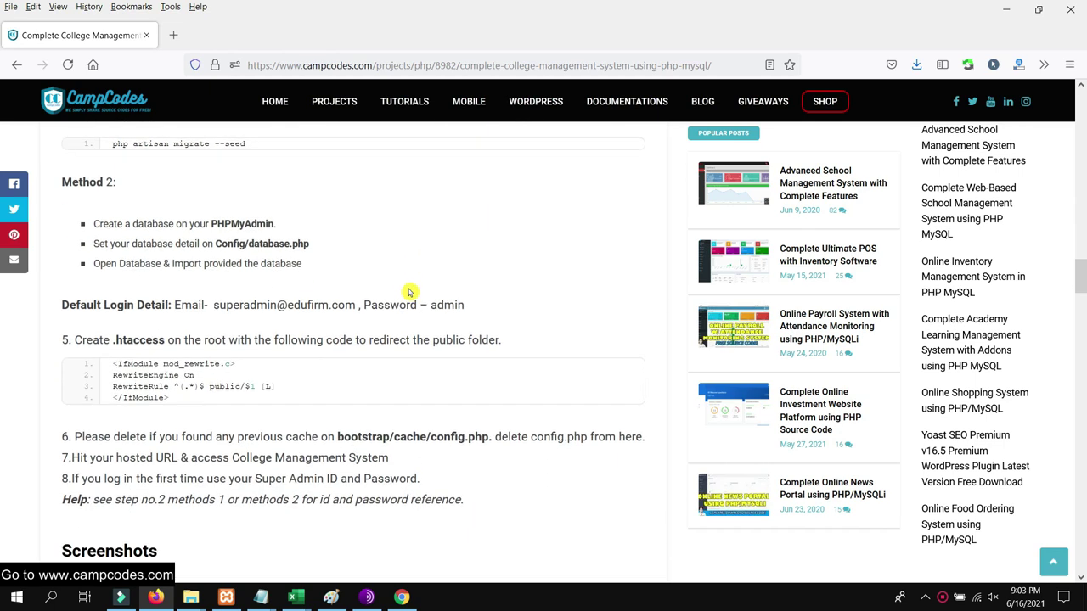
pyautogui.scroll(-2, 204, 251)
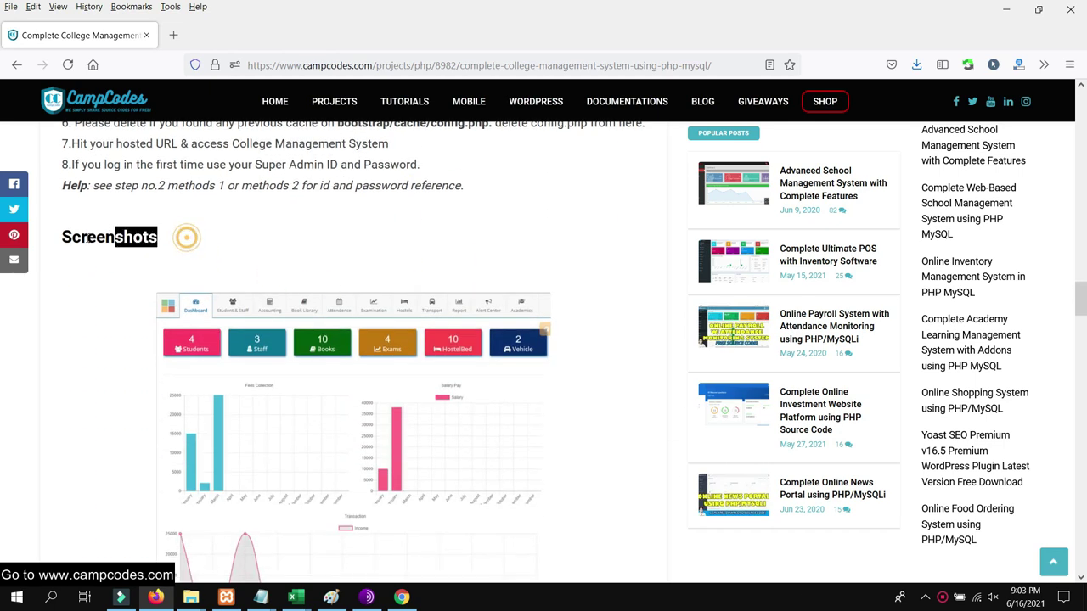
# Examine the project's screenshots of the dashboard, student, fees collection and library pages, down to the DEMO section
pyautogui.scroll(-2, 302, 234)
pyautogui.scroll(-2, 461, 251)
pyautogui.scroll(3, 459, 250)
pyautogui.scroll(-2, 459, 248)
pyautogui.scroll(2, 458, 247)
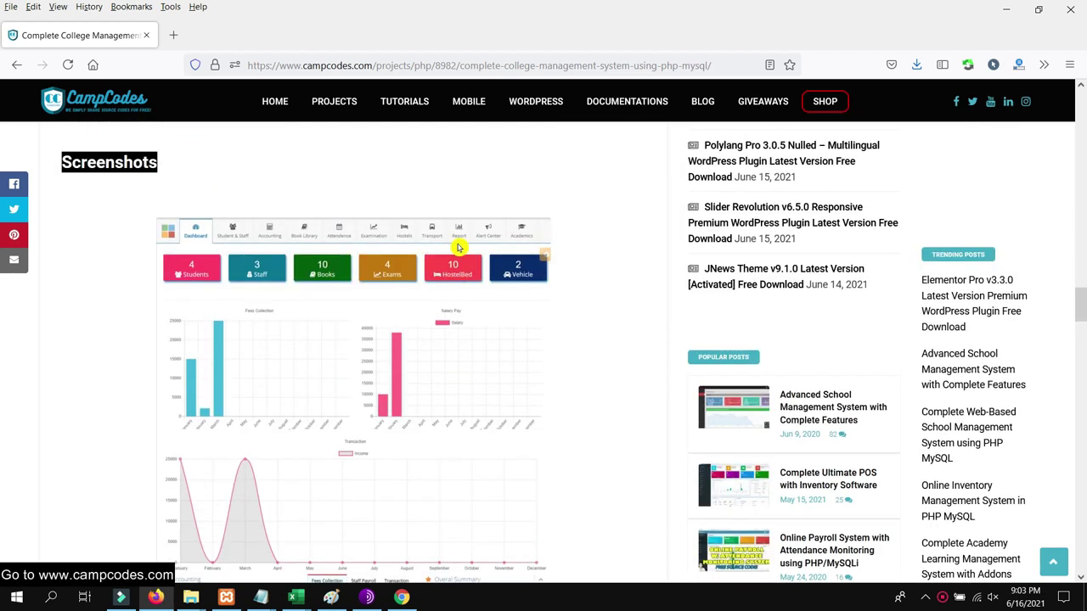
pyautogui.scroll(-6, 441, 248)
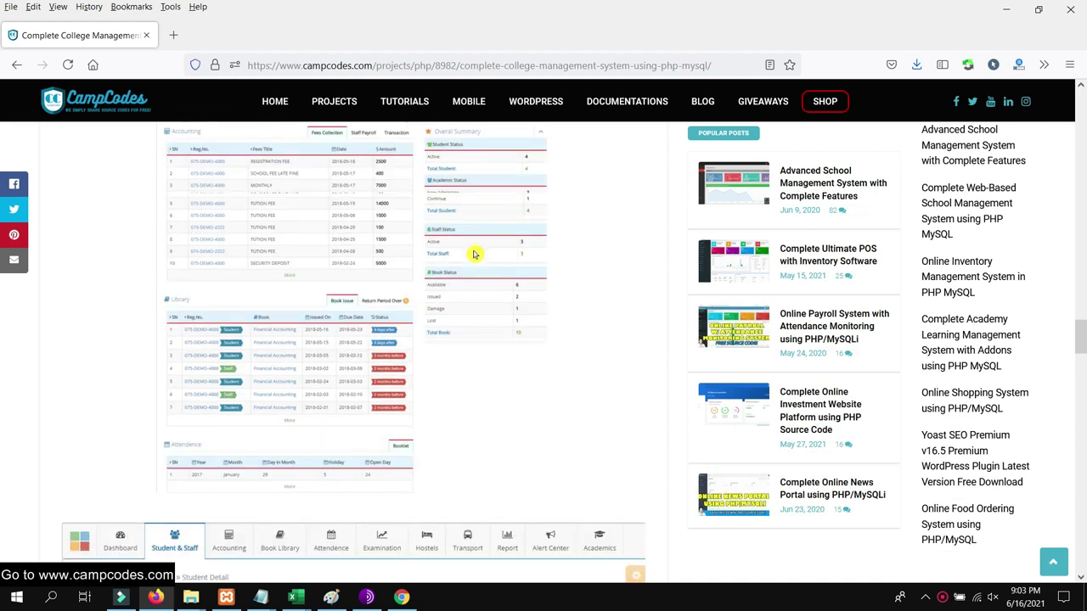
pyautogui.scroll(-2, 475, 251)
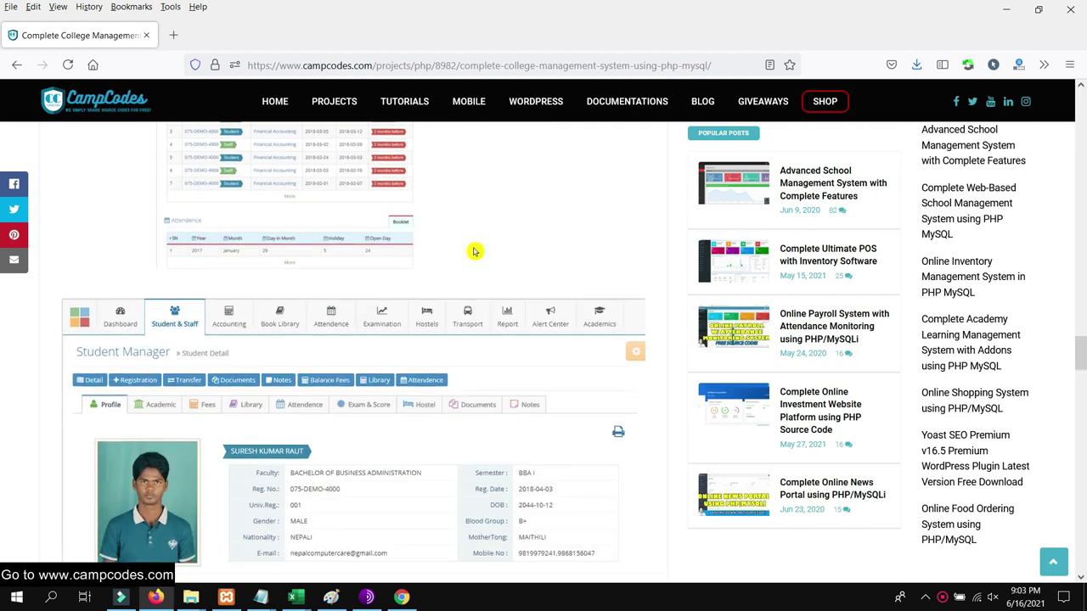
pyautogui.scroll(-1, 475, 251)
pyautogui.scroll(2, 470, 250)
pyautogui.scroll(-4, 469, 254)
pyautogui.scroll(2, 470, 254)
pyautogui.scroll(-4, 469, 254)
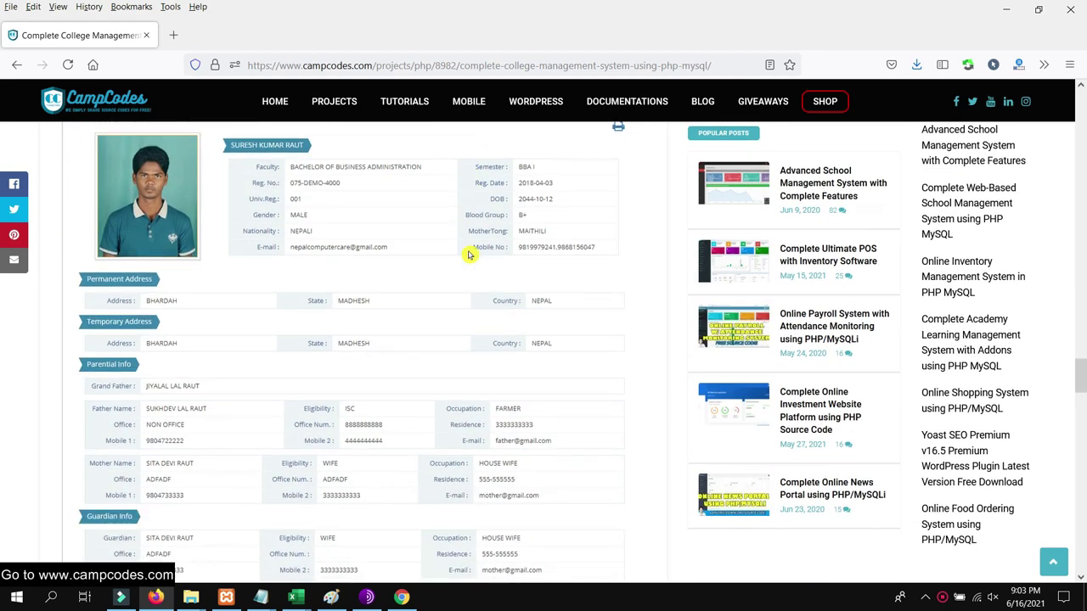
pyautogui.scroll(-5, 469, 253)
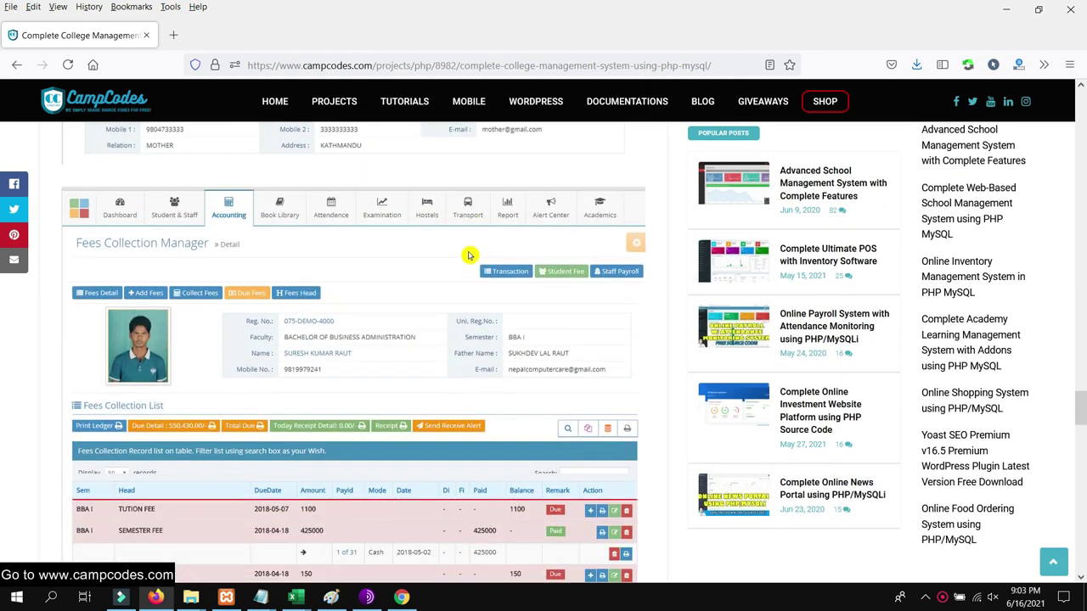
pyautogui.scroll(-6, 468, 255)
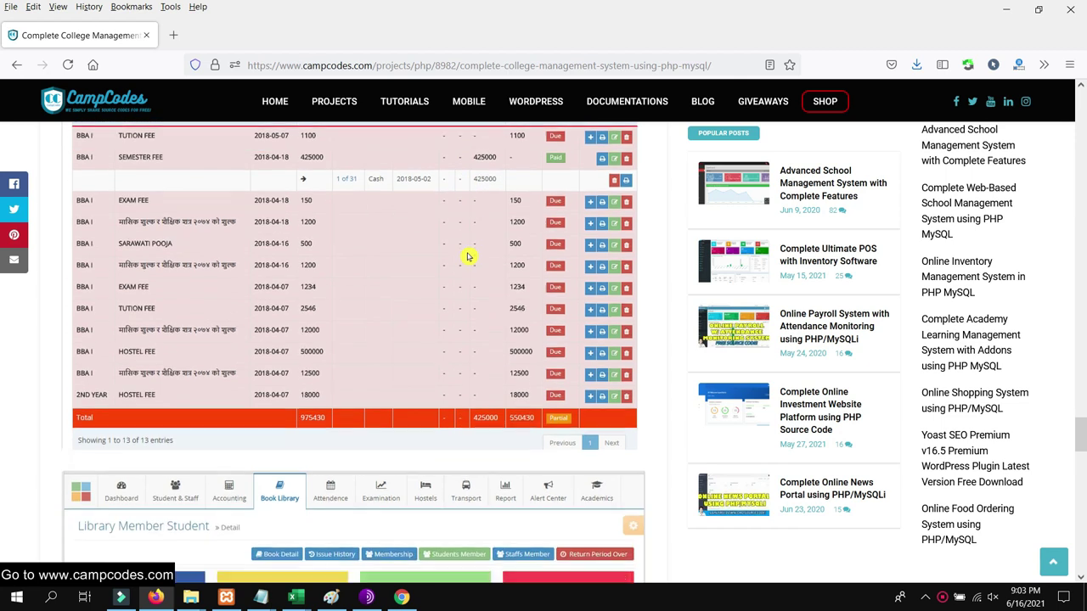
pyautogui.scroll(-5, 468, 257)
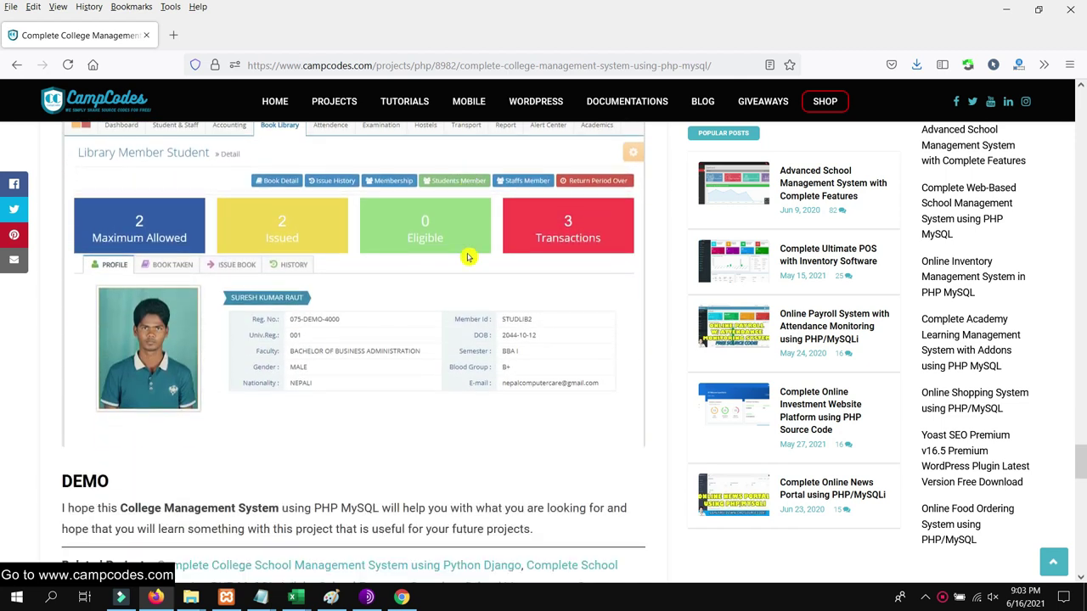
pyautogui.scroll(-1, 467, 257)
pyautogui.moveTo(61, 251); pyautogui.dragTo(283, 283)
pyautogui.click(198, 281)
pyautogui.click(342, 279)
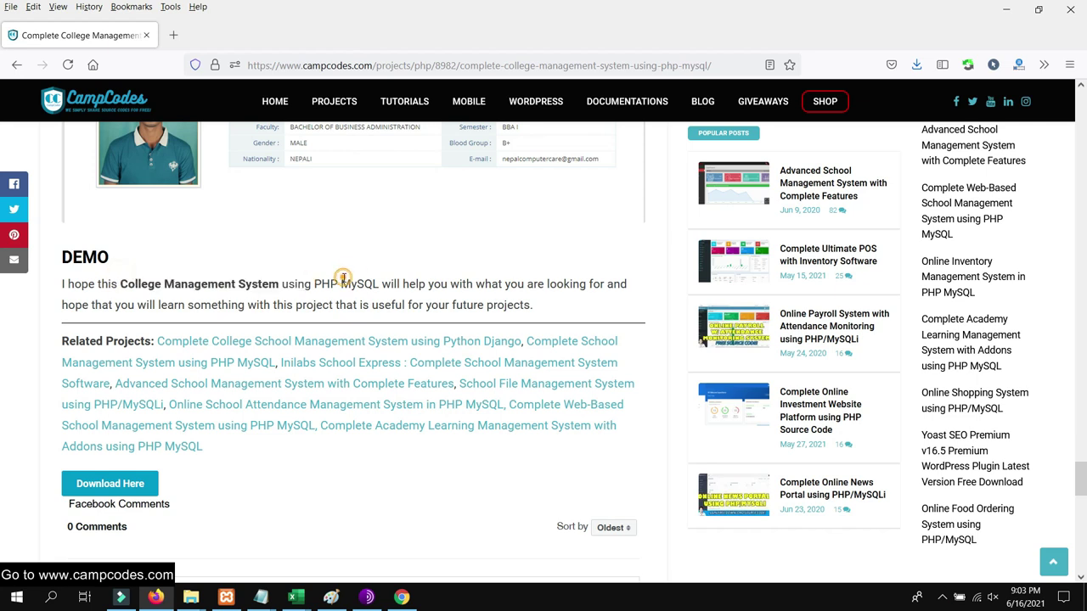
# Open the project's source code download page and download the source code archive
pyautogui.scroll(-1, 365, 270)
pyautogui.click(113, 405)
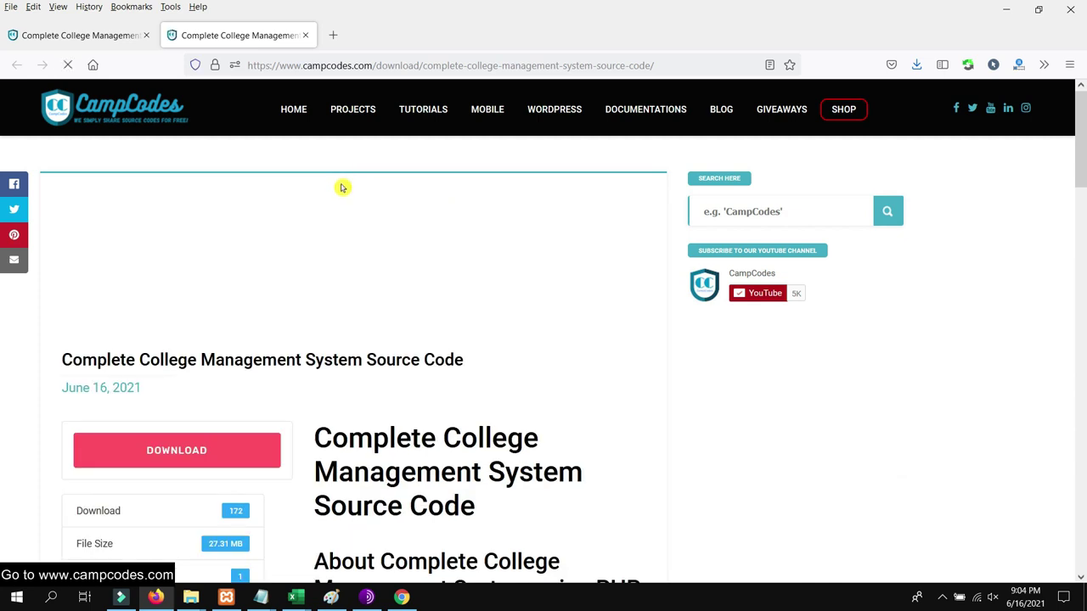
pyautogui.scroll(-3, 343, 195)
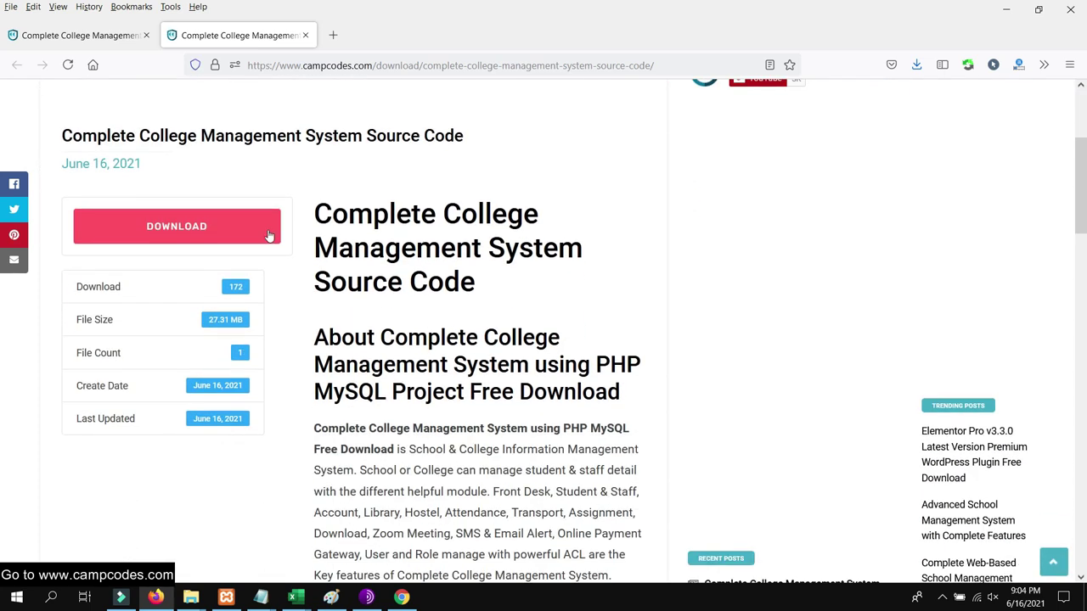
pyautogui.click(234, 228)
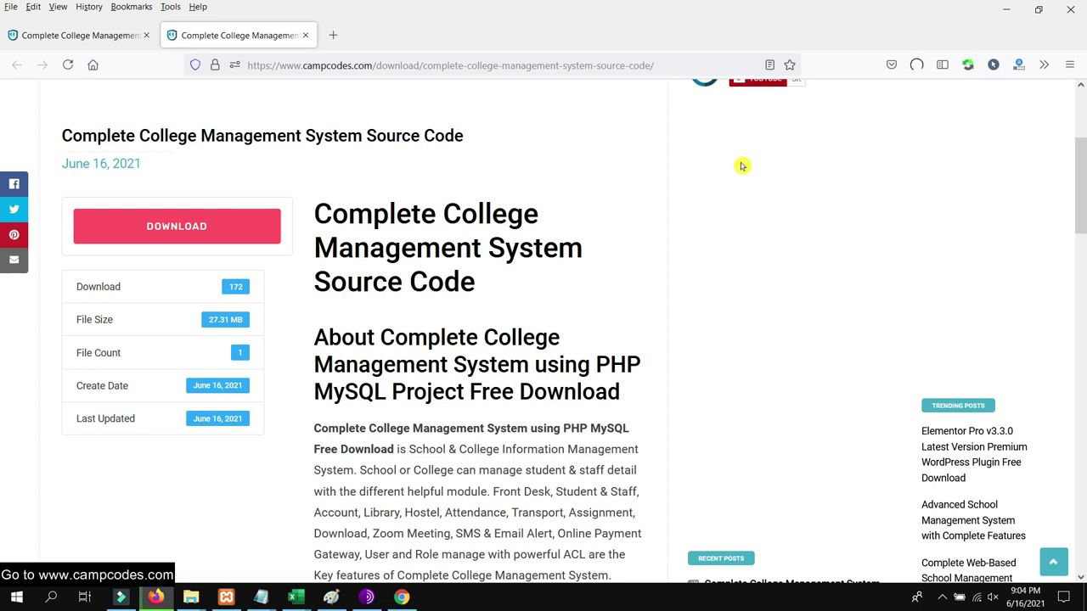
# Extract CollegeManagementSystem.zip in the Downloads folder into its own CollegeManagementSystem folder and open that folder
pyautogui.click(918, 65)
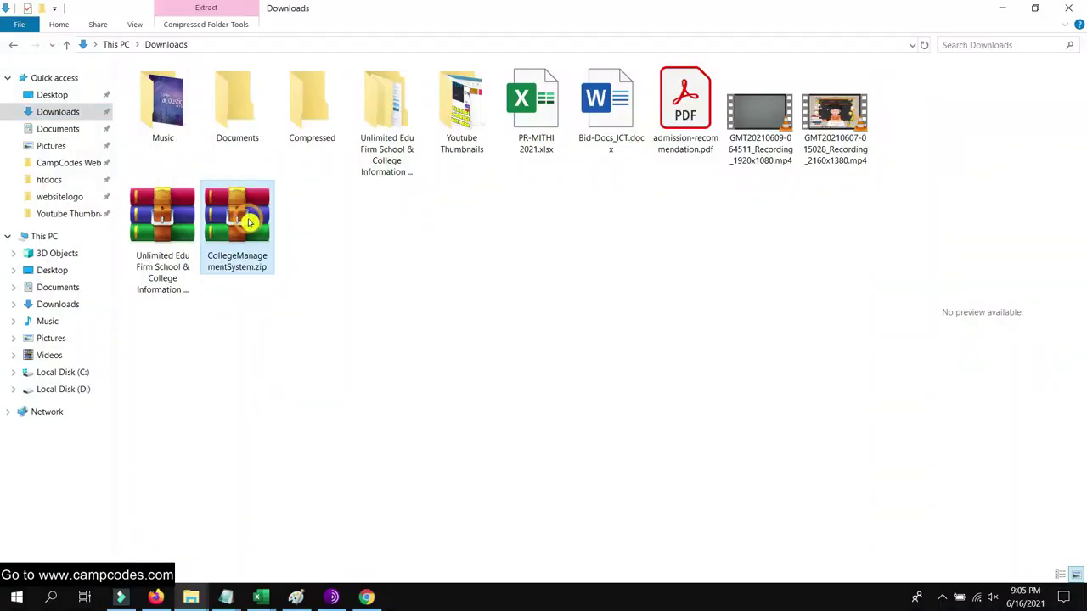
pyautogui.rightClick(246, 204)
pyautogui.click(406, 306)
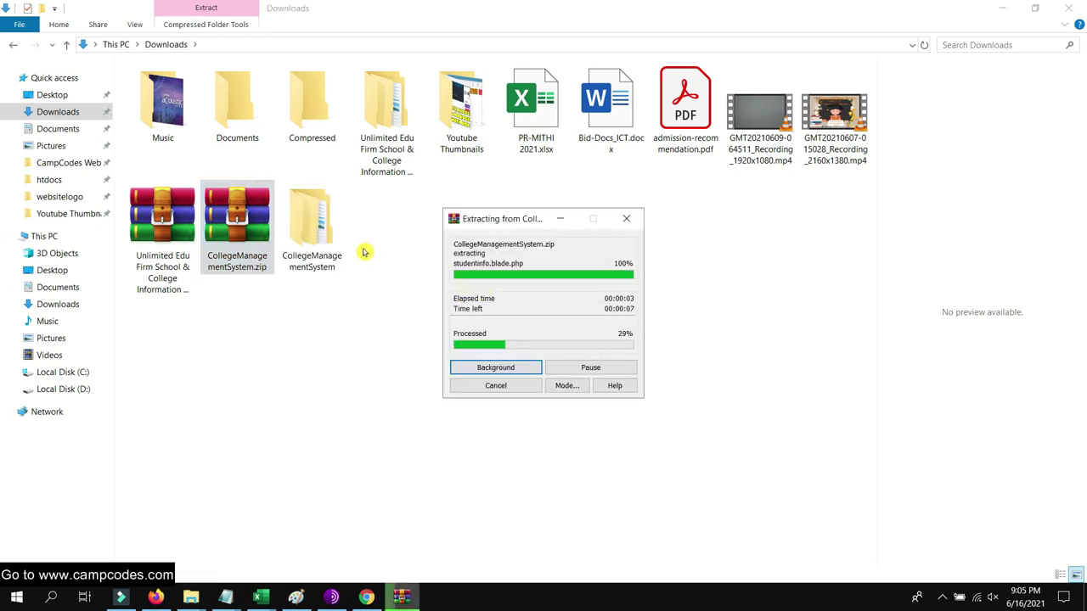
pyautogui.doubleClick(314, 221)
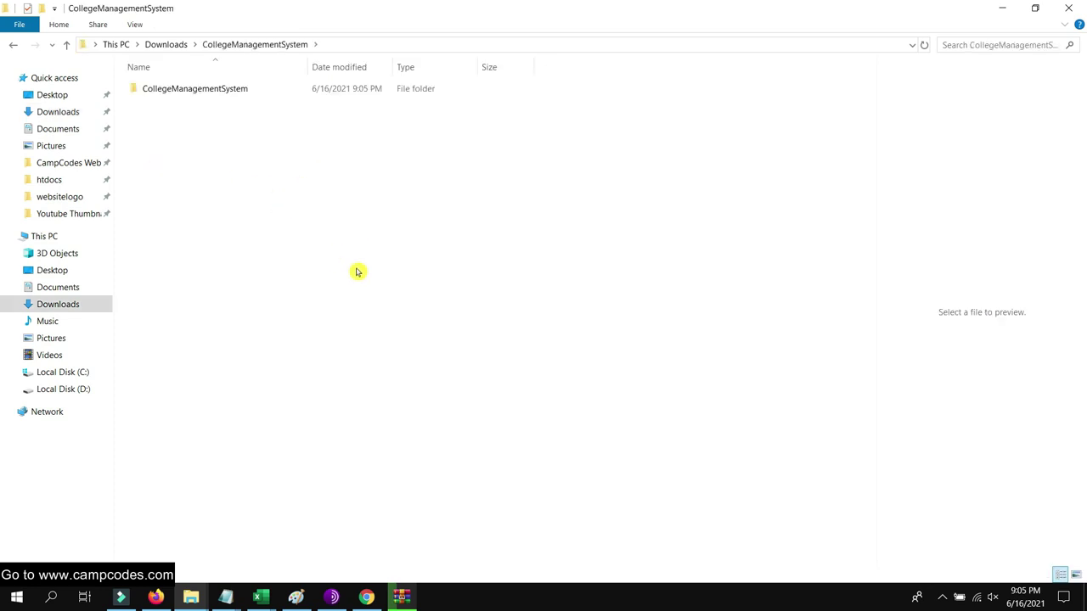
pyautogui.click(416, 594)
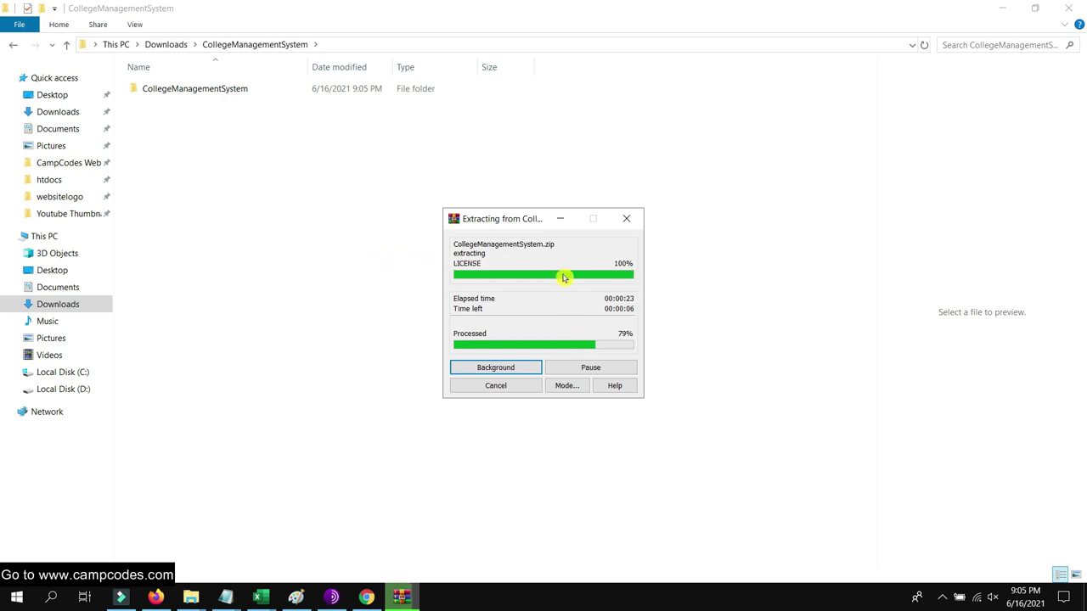
pyautogui.click(552, 221)
pyautogui.moveTo(491, 221); pyautogui.dragTo(517, 123)
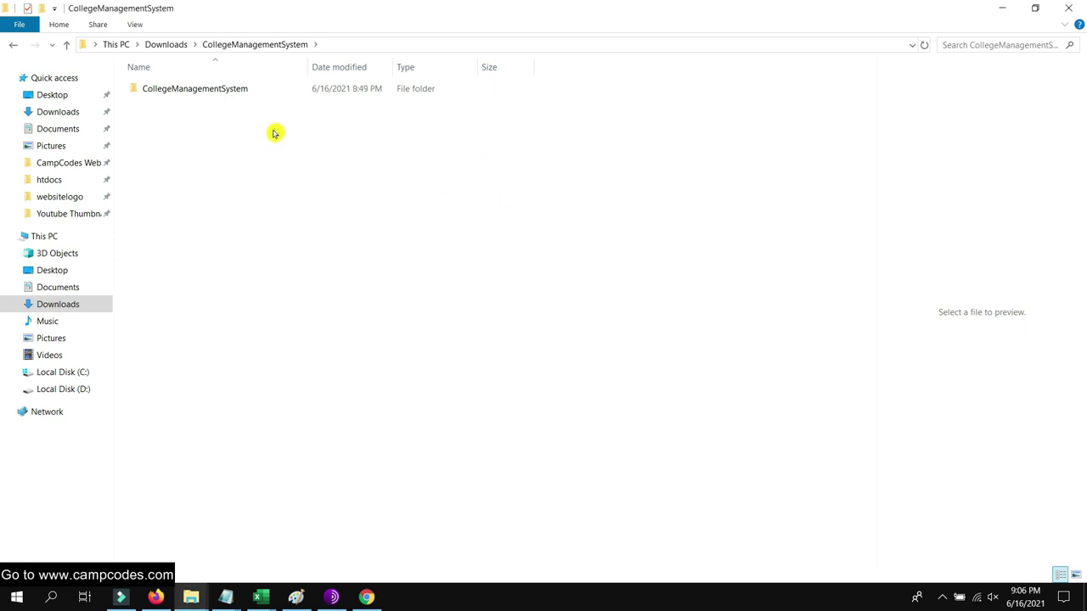
# Cut all files and folders inside the inner CollegeManagementSystem folder
pyautogui.doubleClick(212, 90)
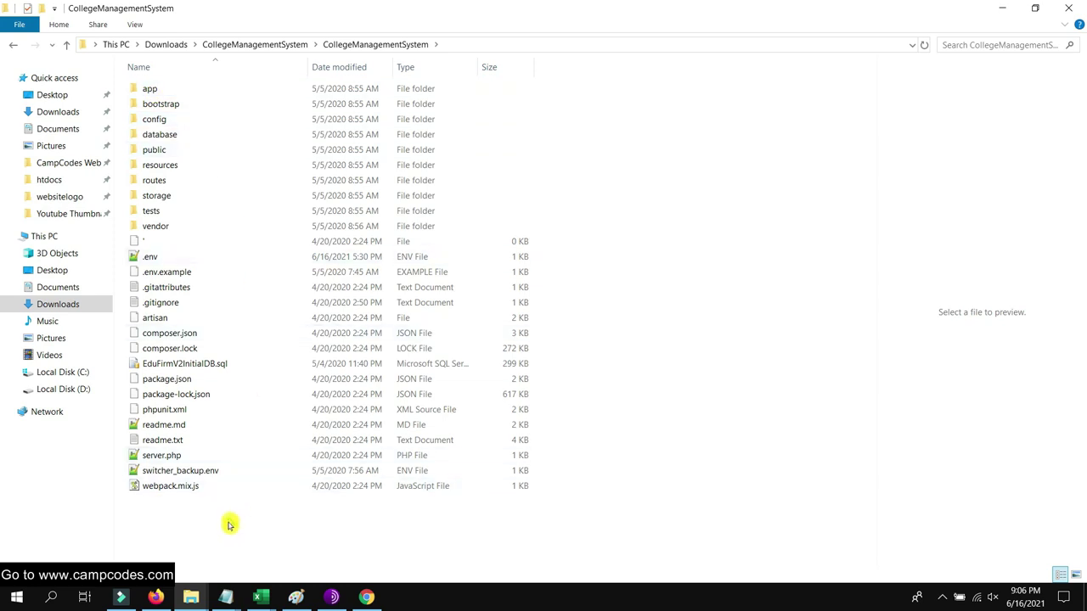
pyautogui.moveTo(260, 535); pyautogui.dragTo(231, 112)
pyautogui.rightClick(310, 150)
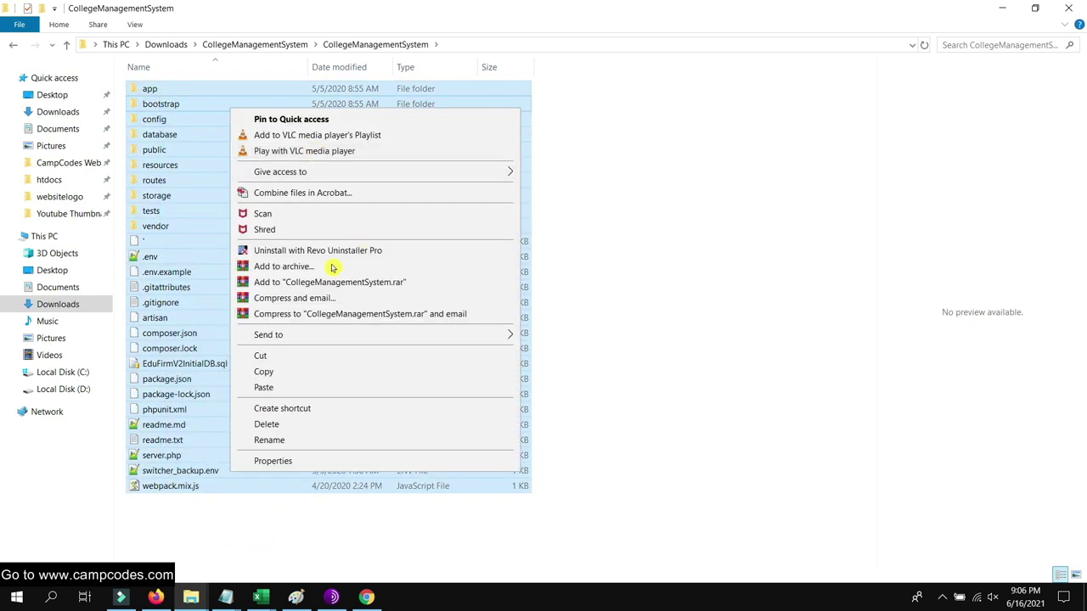
pyautogui.click(281, 357)
# Paste the cut project files into the xampp\htdocs folder on Local Disk (C:) and check the folder's contents
pyautogui.click(73, 371)
pyautogui.doubleClick(177, 319)
pyautogui.doubleClick(184, 163)
pyautogui.rightClick(149, 219)
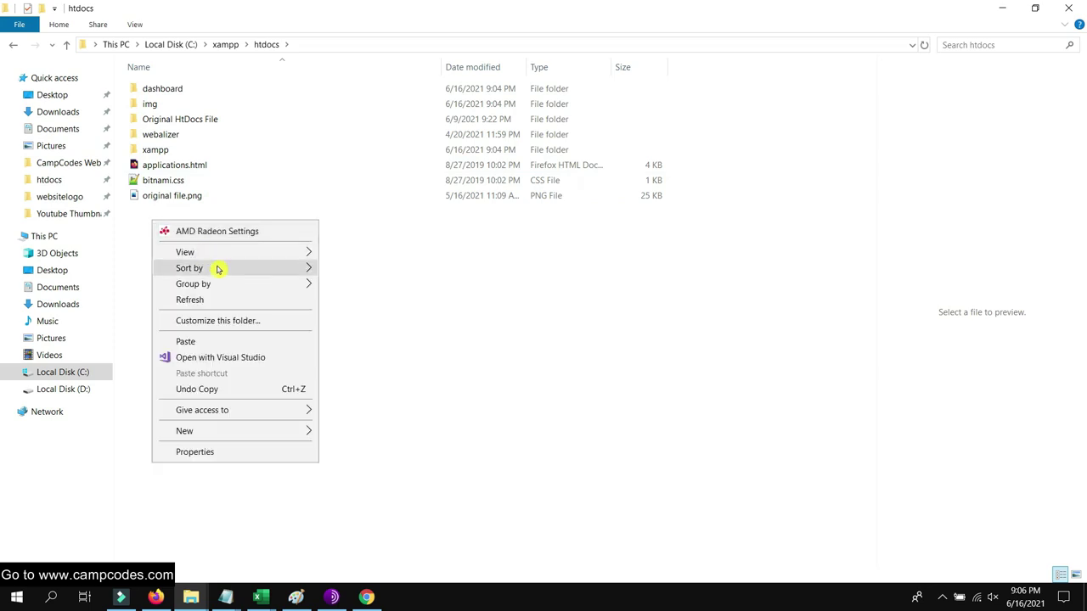
pyautogui.click(205, 340)
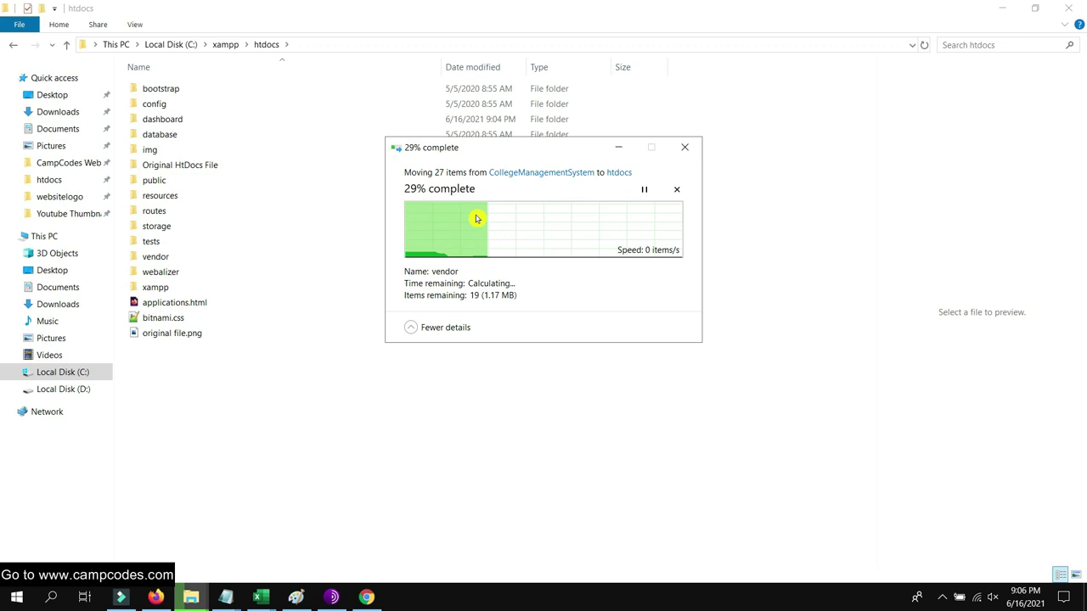
pyautogui.click(769, 241)
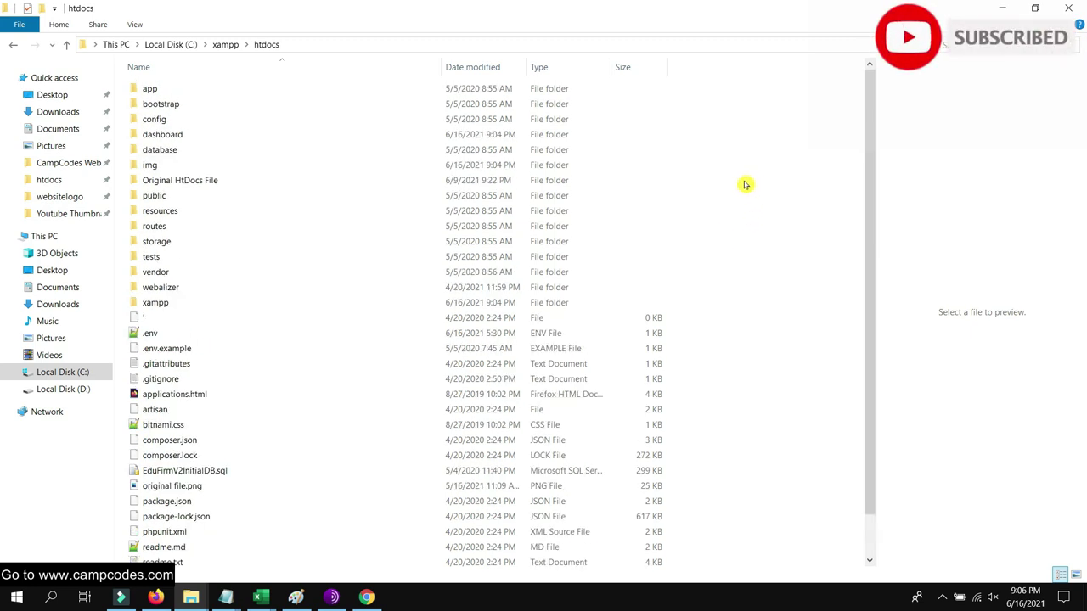
pyautogui.scroll(-1, 728, 216)
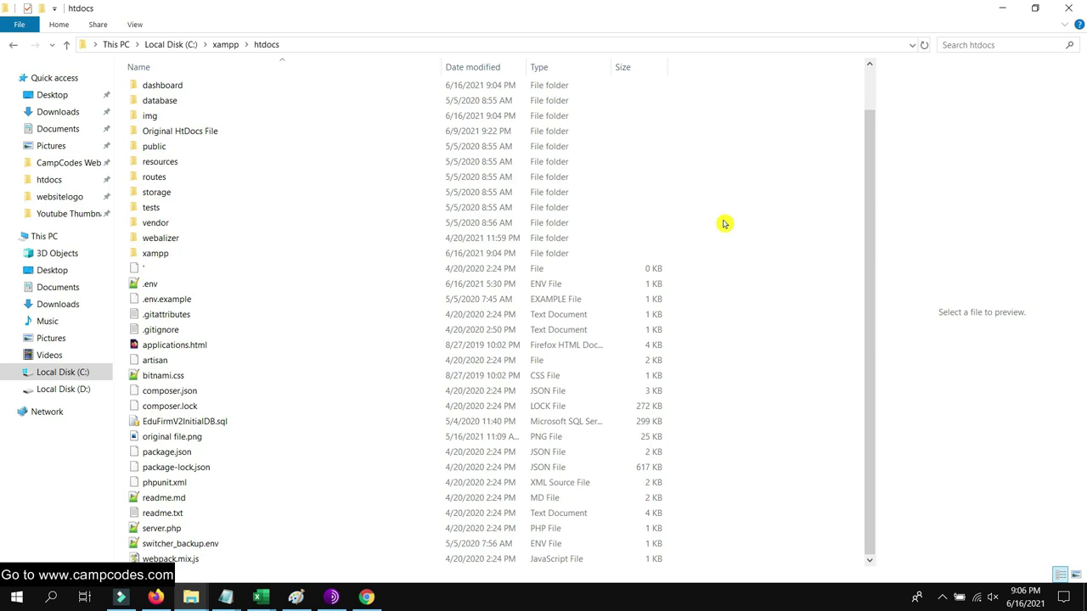
pyautogui.scroll(1, 724, 221)
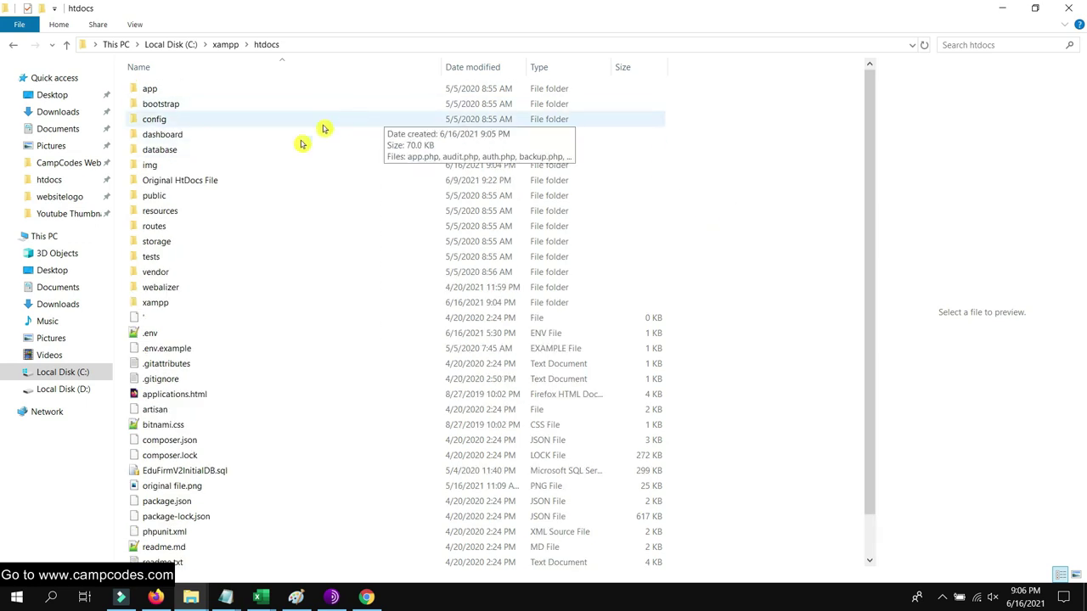
pyautogui.scroll(-1, 626, 224)
pyautogui.scroll(1, 626, 221)
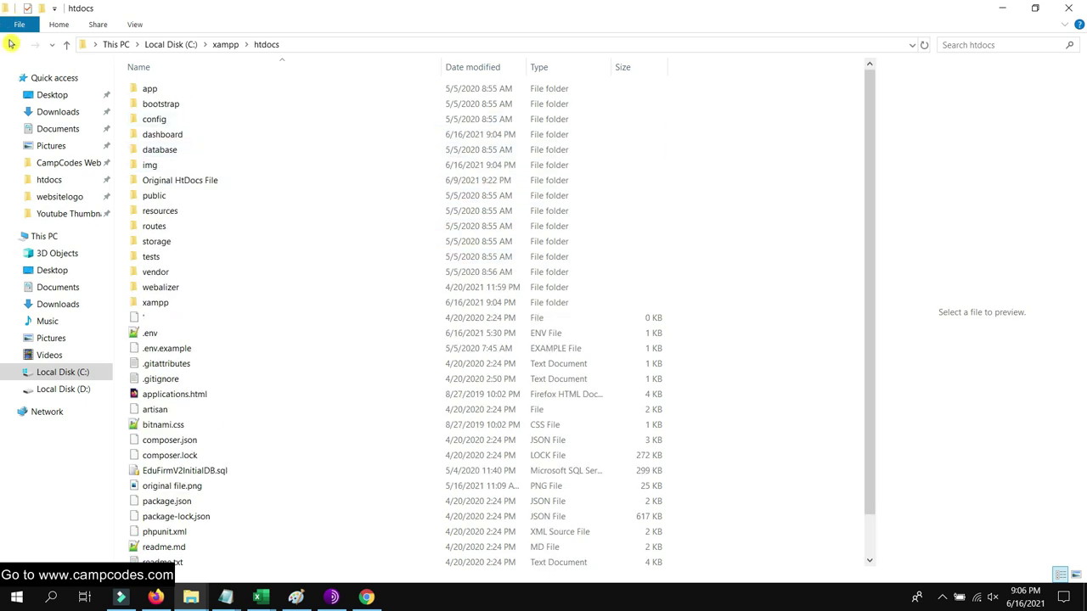
# Search Windows for xampp, launch the XAMPP Control Panel, and start the Apache and MySQL modules
pyautogui.click(51, 597)
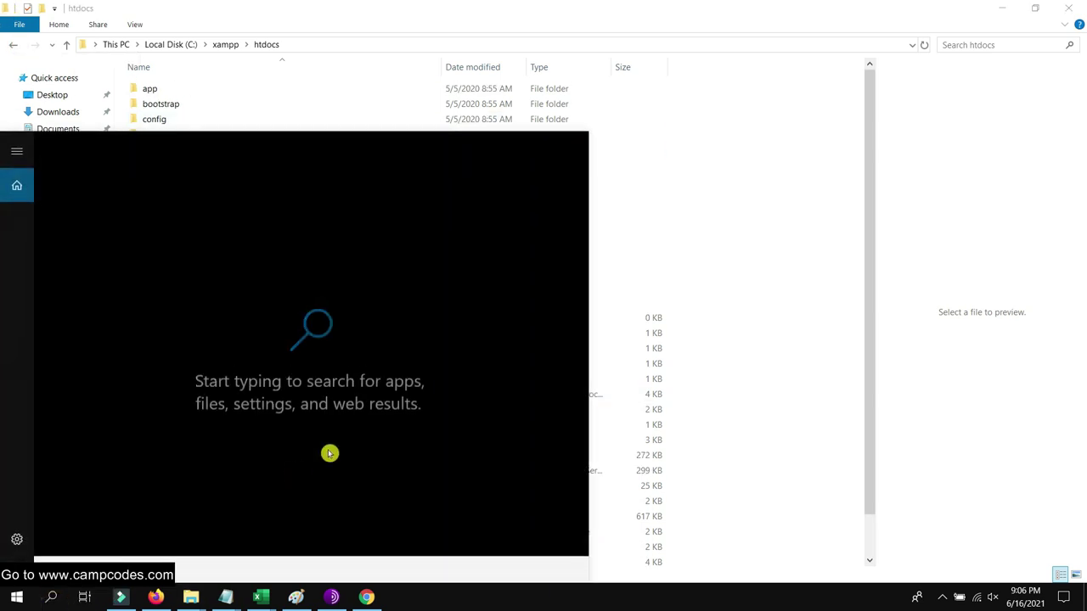
pyautogui.write('xa')
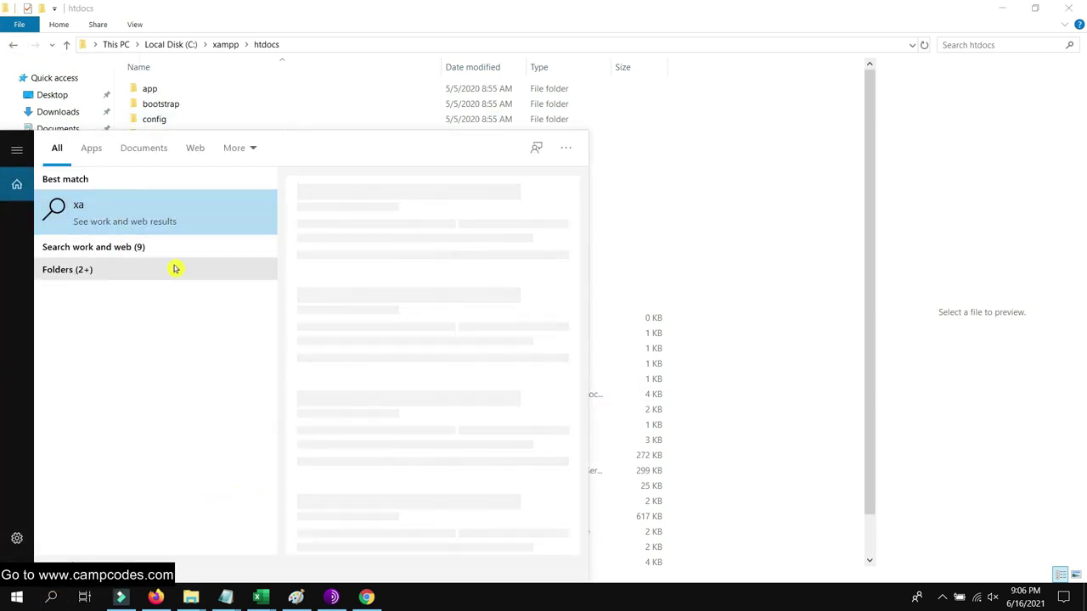
pyautogui.write('mp')
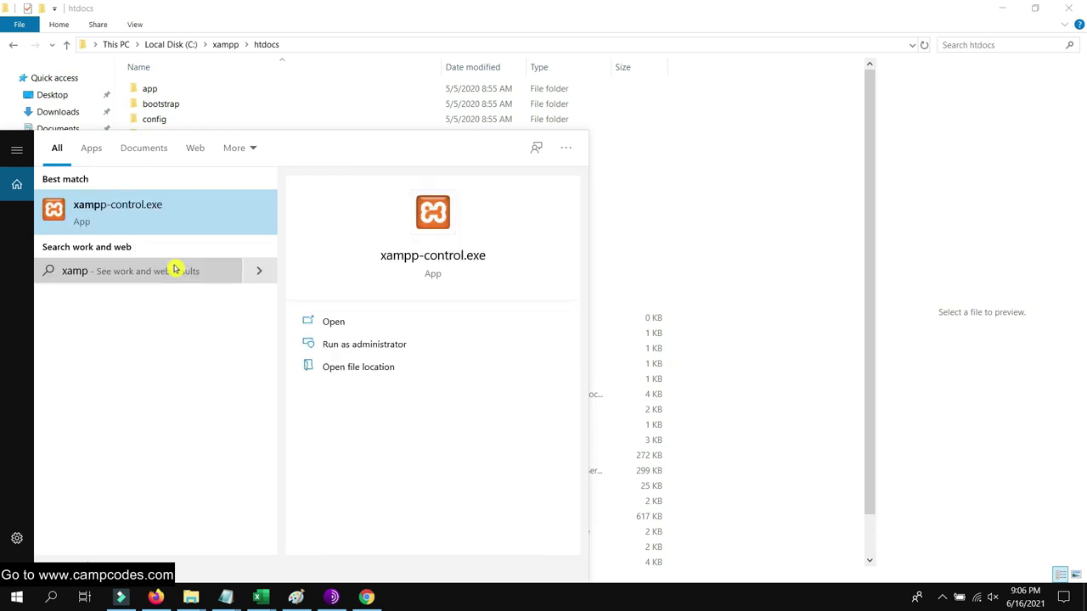
pyautogui.click(150, 223)
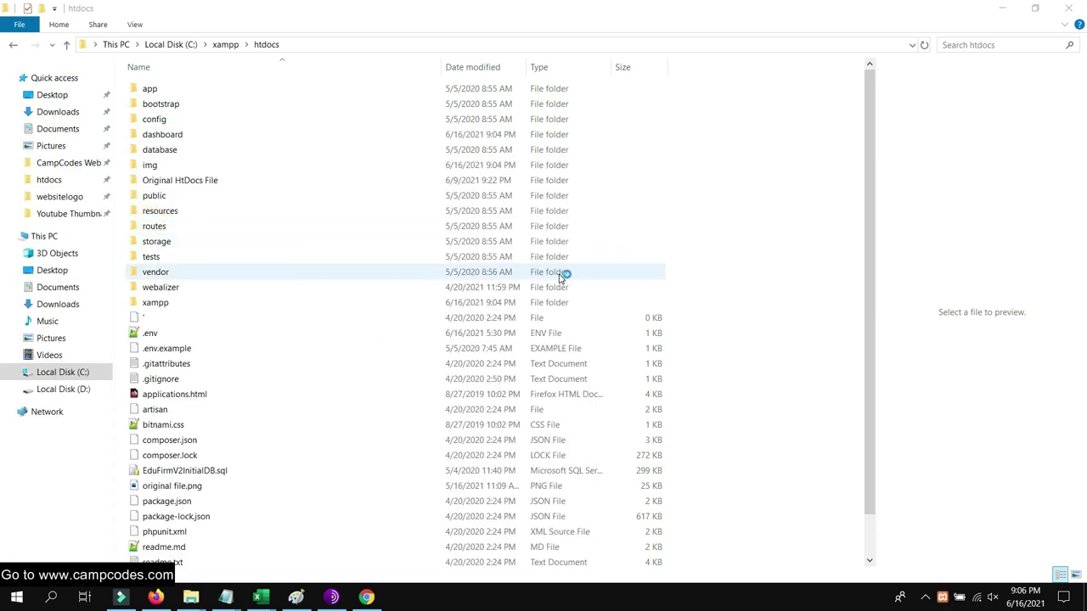
pyautogui.click(539, 310)
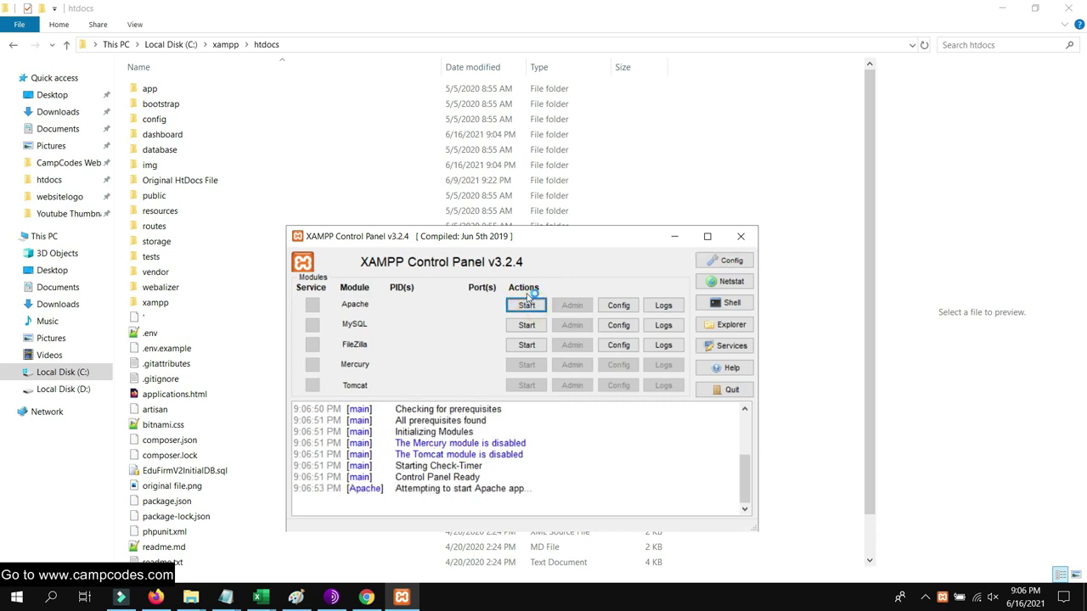
pyautogui.moveTo(607, 241); pyautogui.dragTo(548, 142)
pyautogui.click(469, 228)
# Open the admin pages of Apache and MySQL from the XAMPP Control Panel to load localhost and phpMyAdmin
pyautogui.click(520, 211)
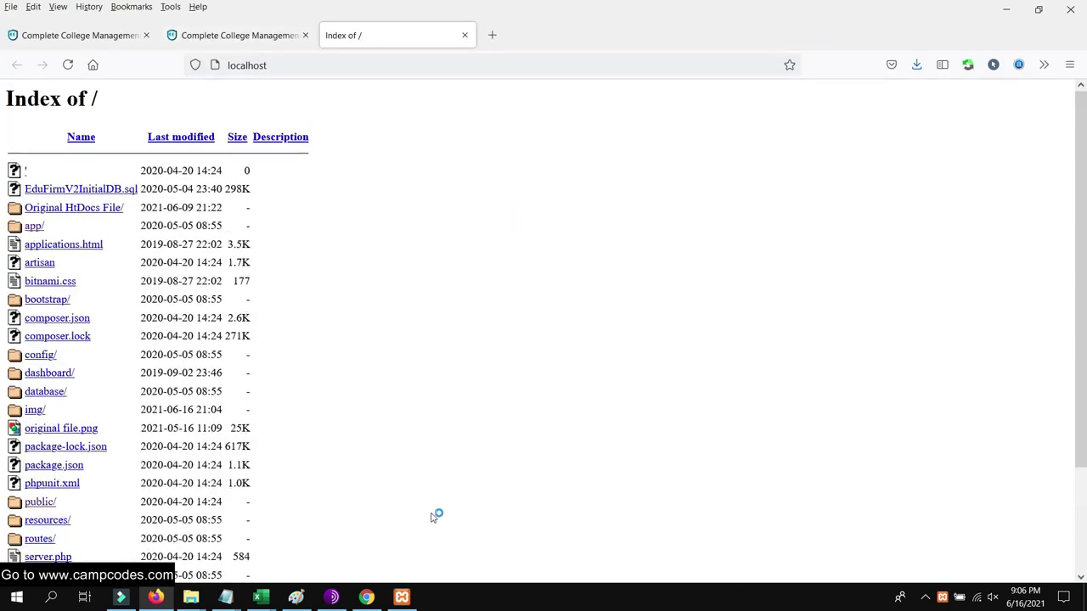
pyautogui.hotkey('alt', 'Tab')
pyautogui.click(509, 230)
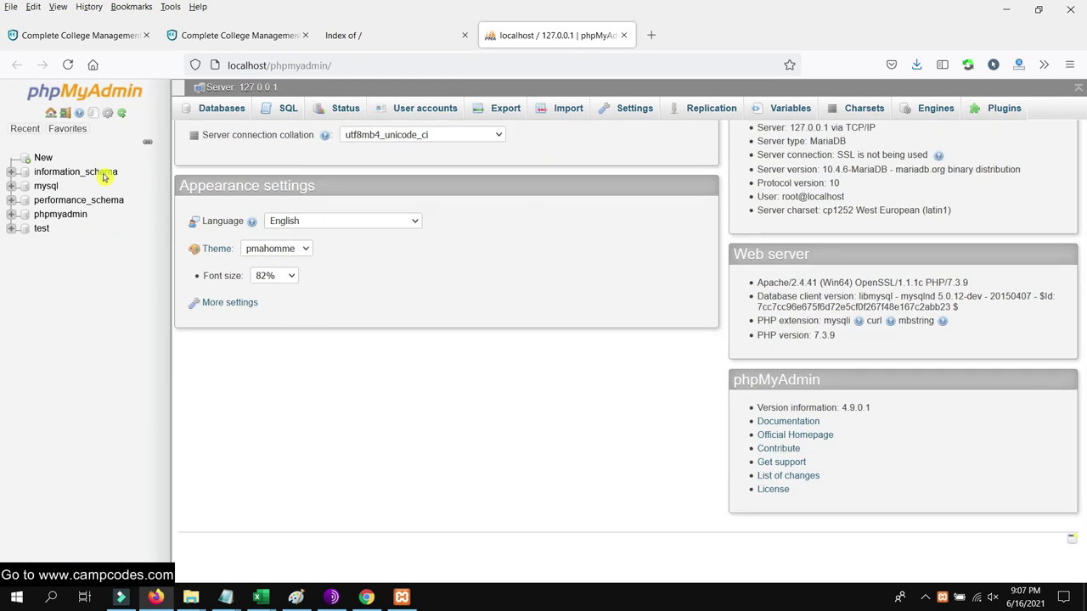
# Create a new database named college in phpMyAdmin, choosing the first entry of the collation list
pyautogui.click(44, 158)
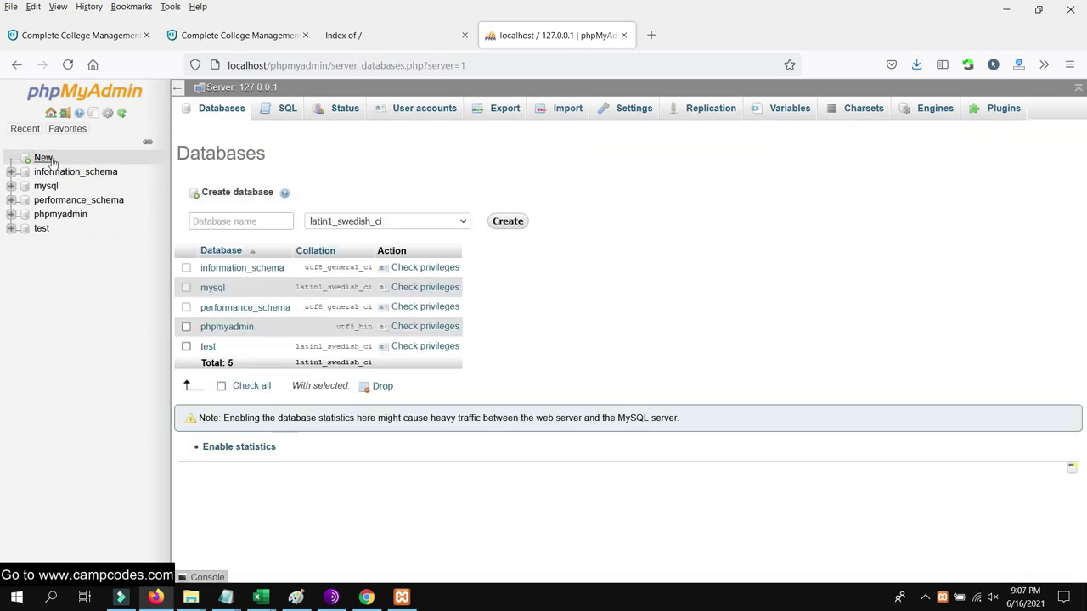
pyautogui.click(255, 222)
pyautogui.write('college')
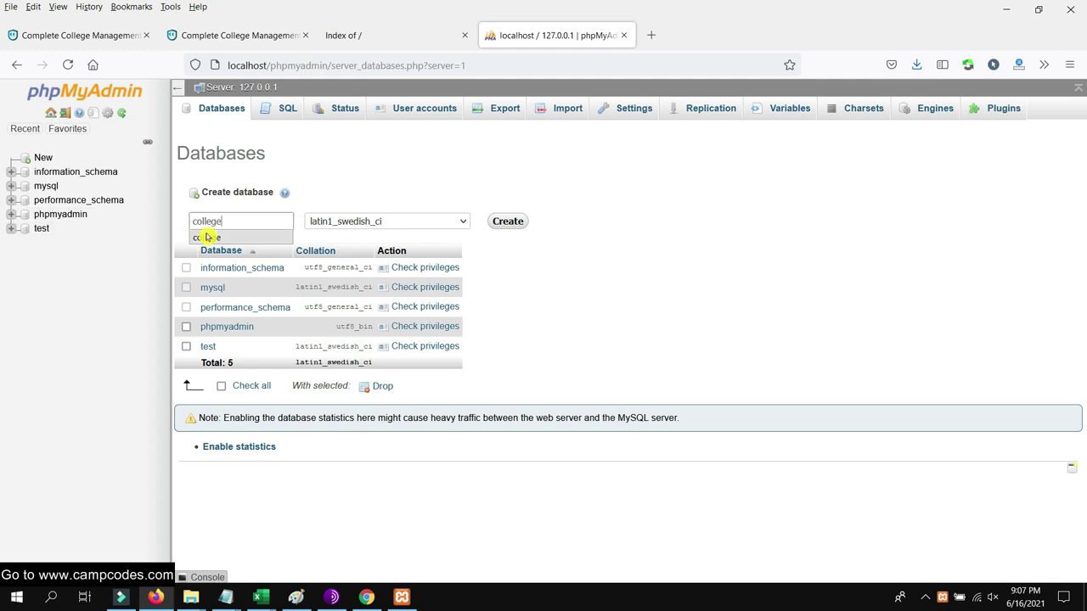
pyautogui.click(376, 227)
pyautogui.scroll(15, 468, 352)
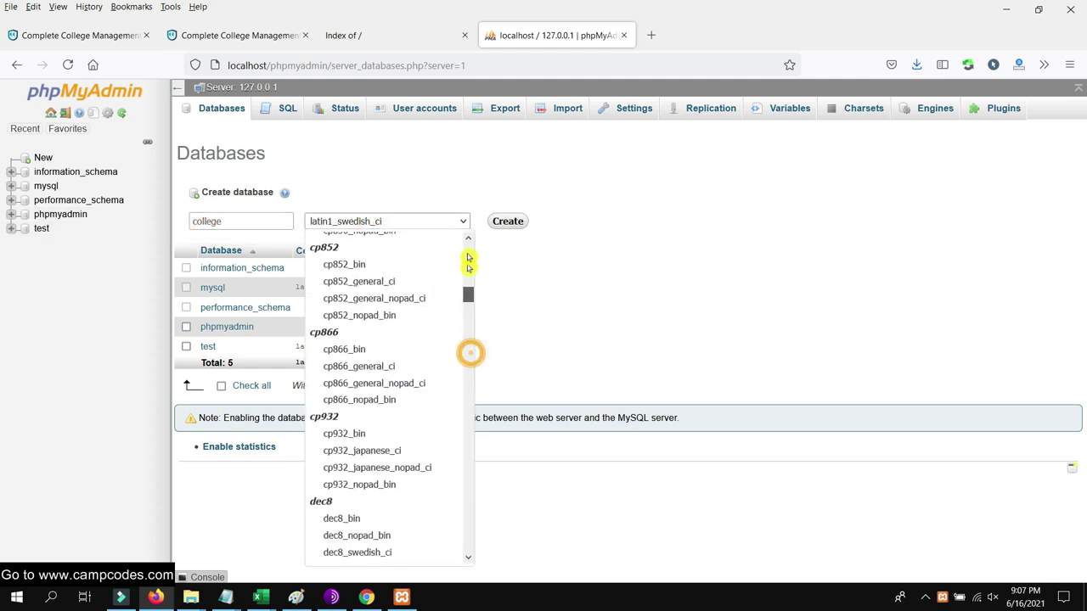
pyautogui.click(388, 242)
pyautogui.click(508, 221)
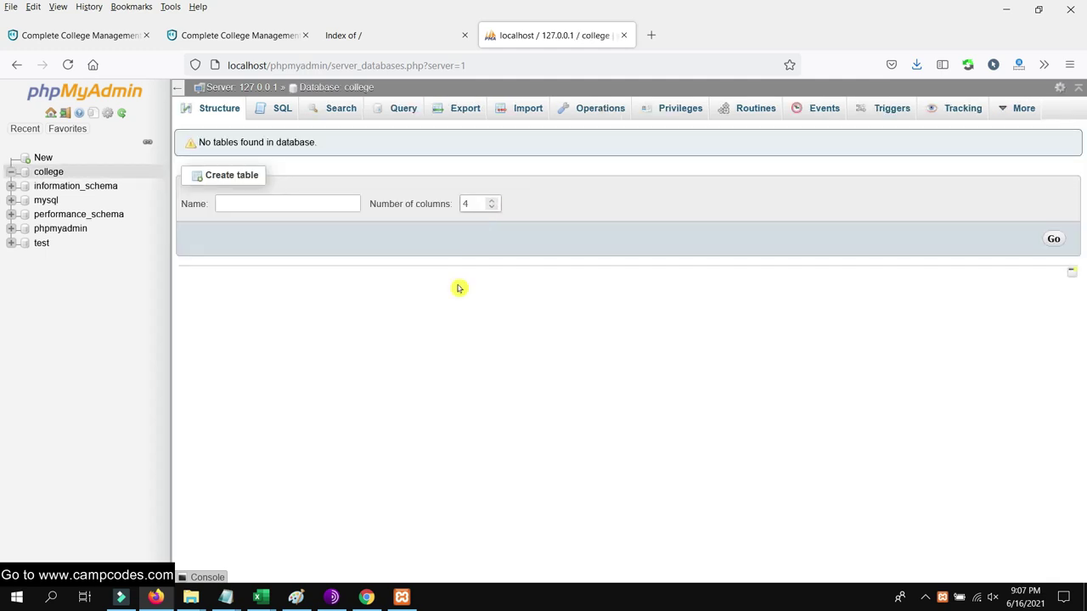
# Import EduFirmV2InitialDB.sql from the xampp\htdocs folder into the college database, keeping the format as SQL
pyautogui.click(526, 115)
pyautogui.scroll(-2, 389, 254)
pyautogui.scroll(2, 311, 250)
pyautogui.click(340, 251)
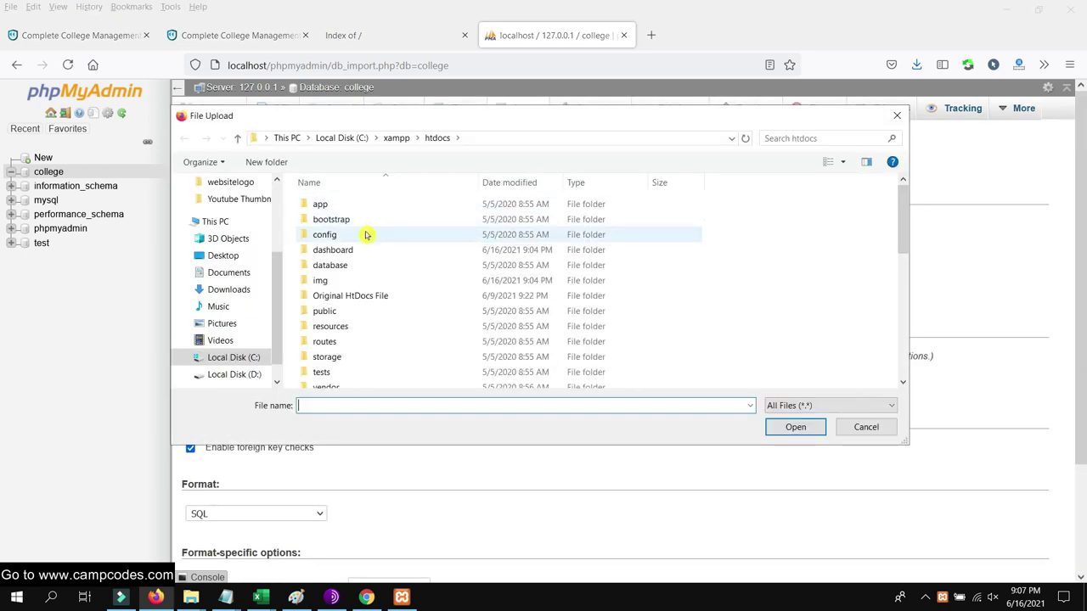
pyautogui.scroll(-2, 450, 267)
pyautogui.scroll(2, 448, 267)
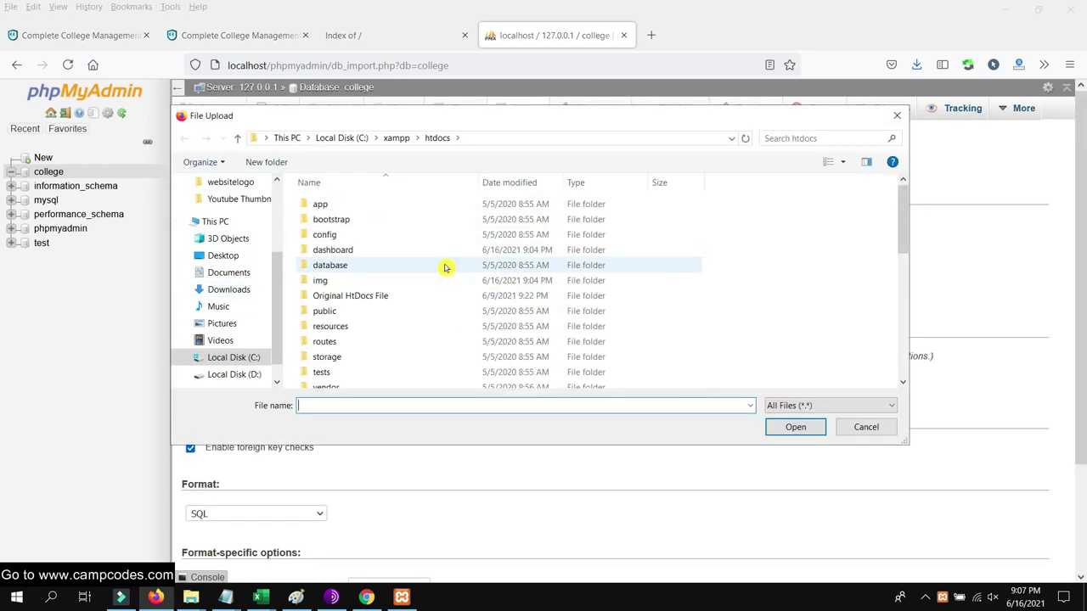
pyautogui.scroll(-6, 391, 318)
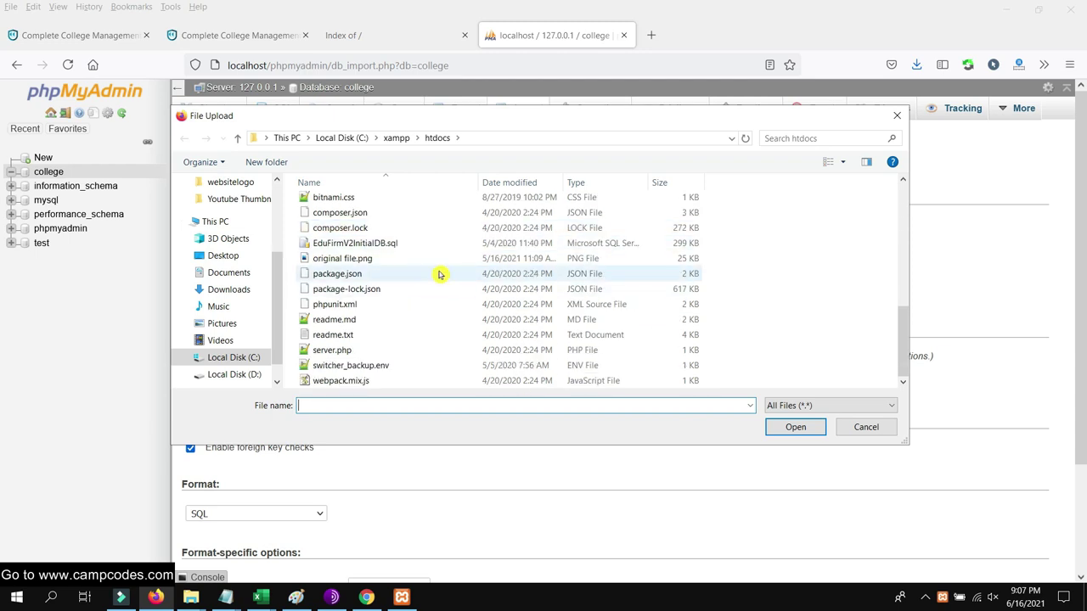
pyautogui.doubleClick(391, 243)
pyautogui.scroll(-3, 646, 313)
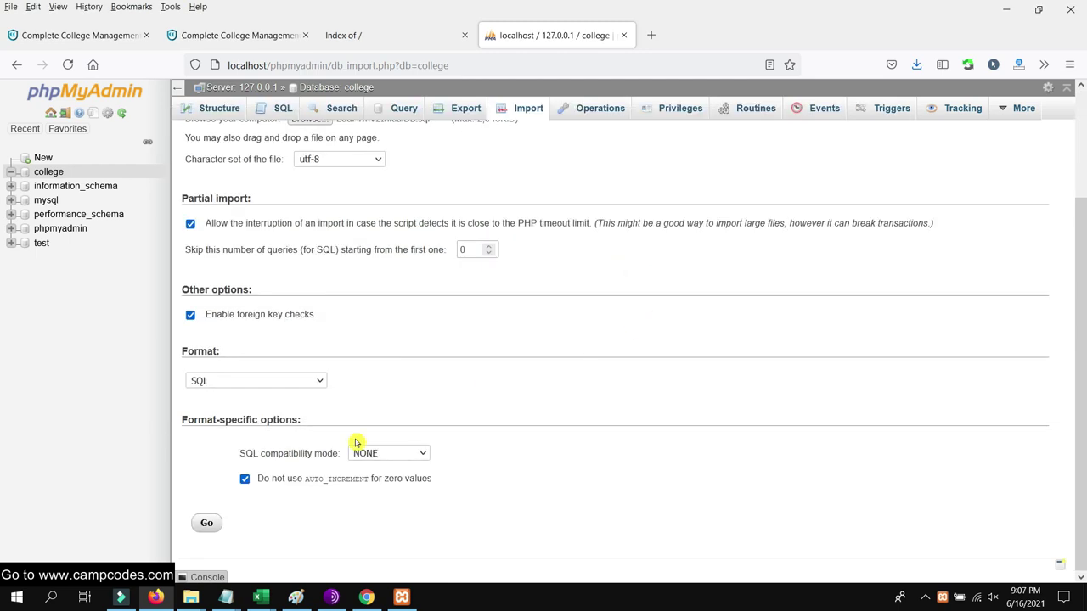
pyautogui.scroll(2, 581, 392)
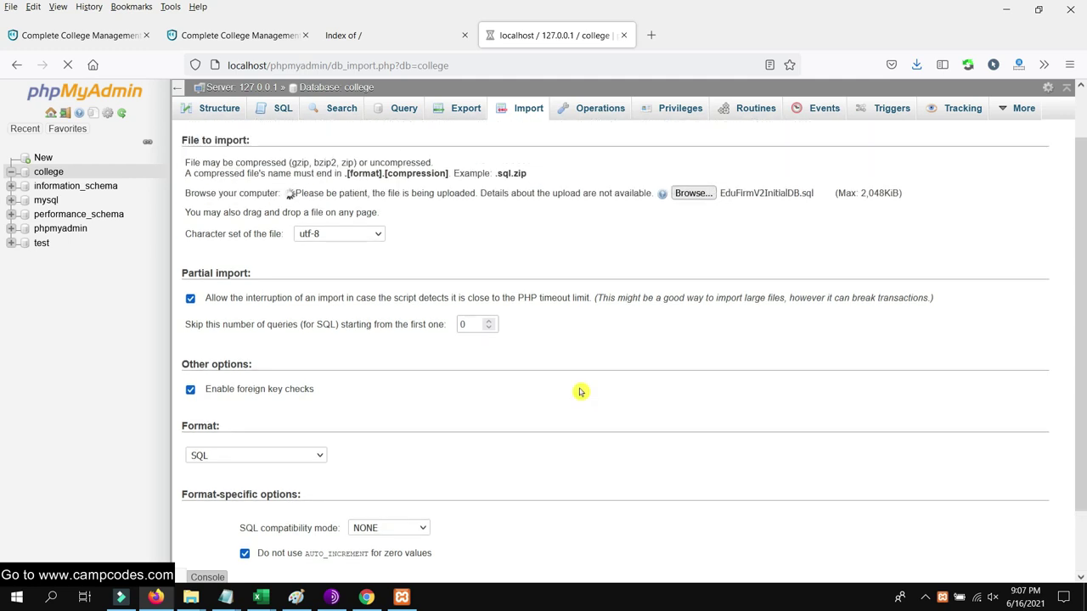
pyautogui.scroll(1, 581, 388)
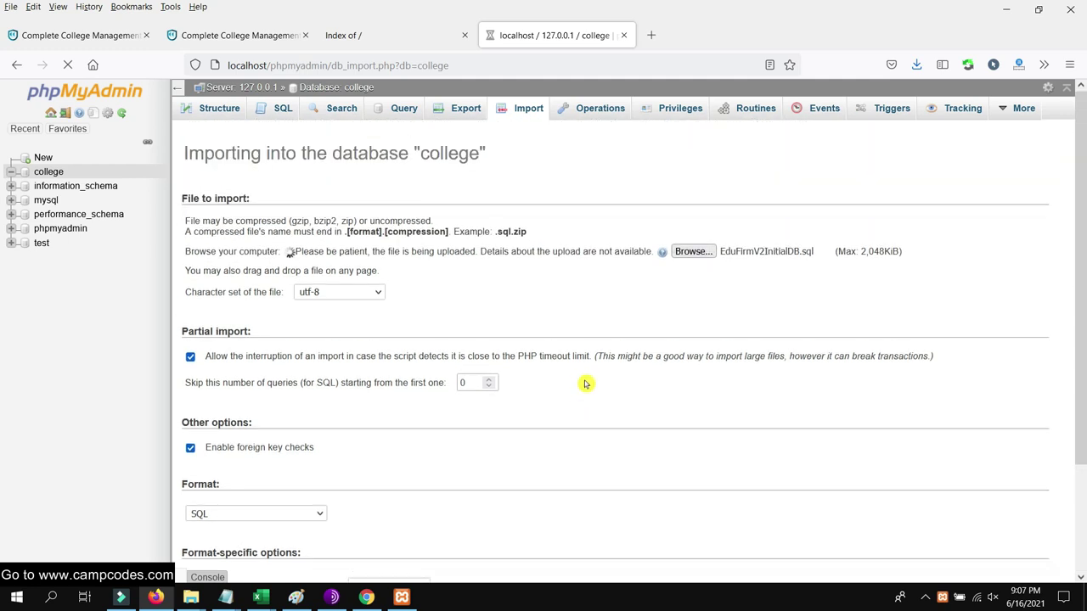
pyautogui.scroll(-3, 586, 382)
pyautogui.scroll(3, 586, 382)
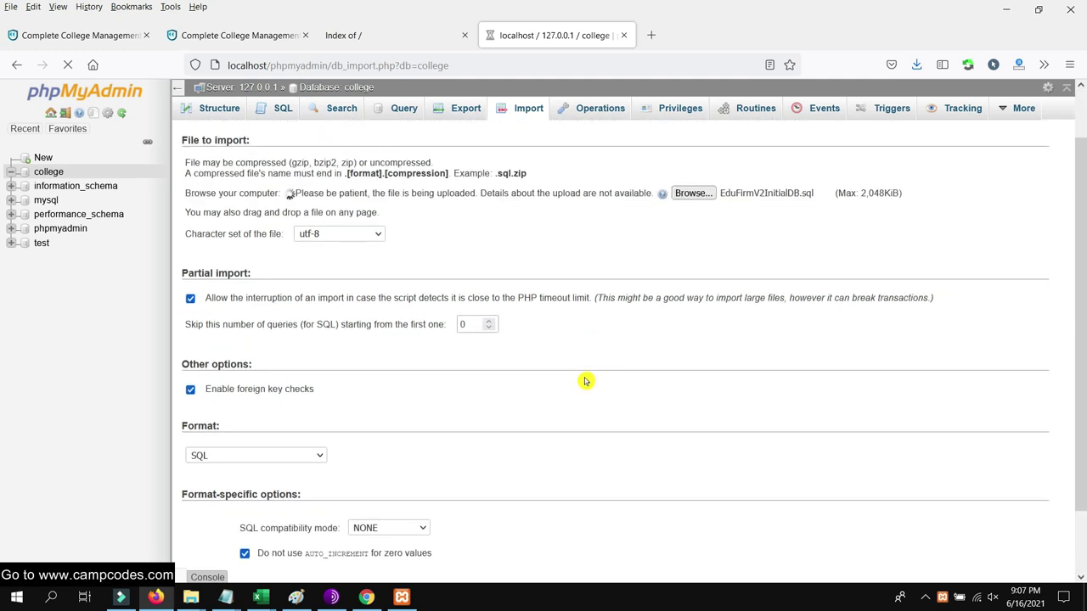
pyautogui.scroll(-3, 586, 382)
pyautogui.scroll(3, 585, 379)
pyautogui.scroll(-3, 576, 382)
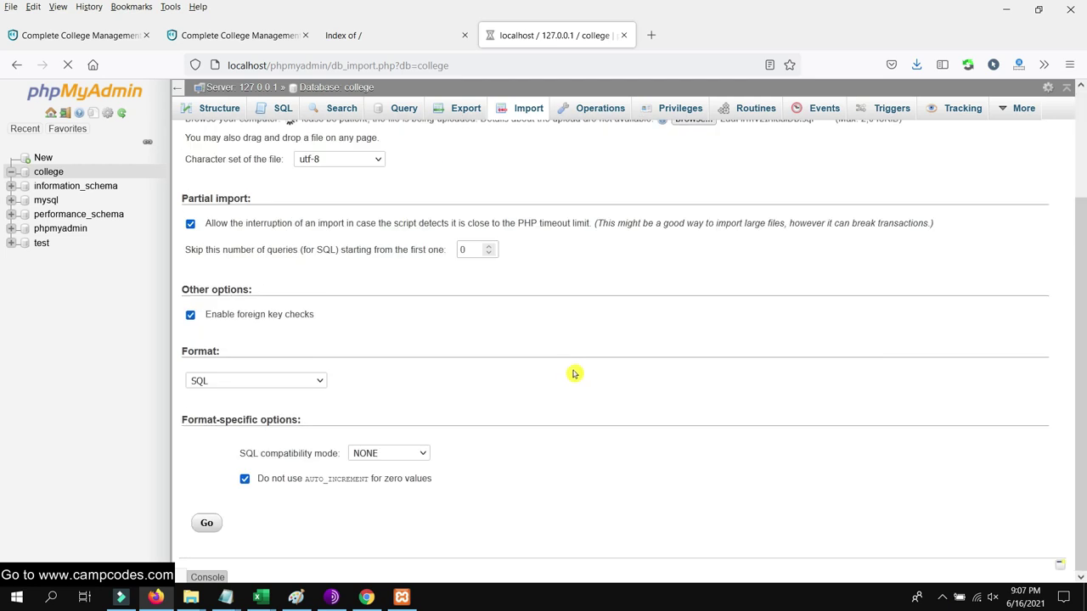
pyautogui.scroll(3, 574, 371)
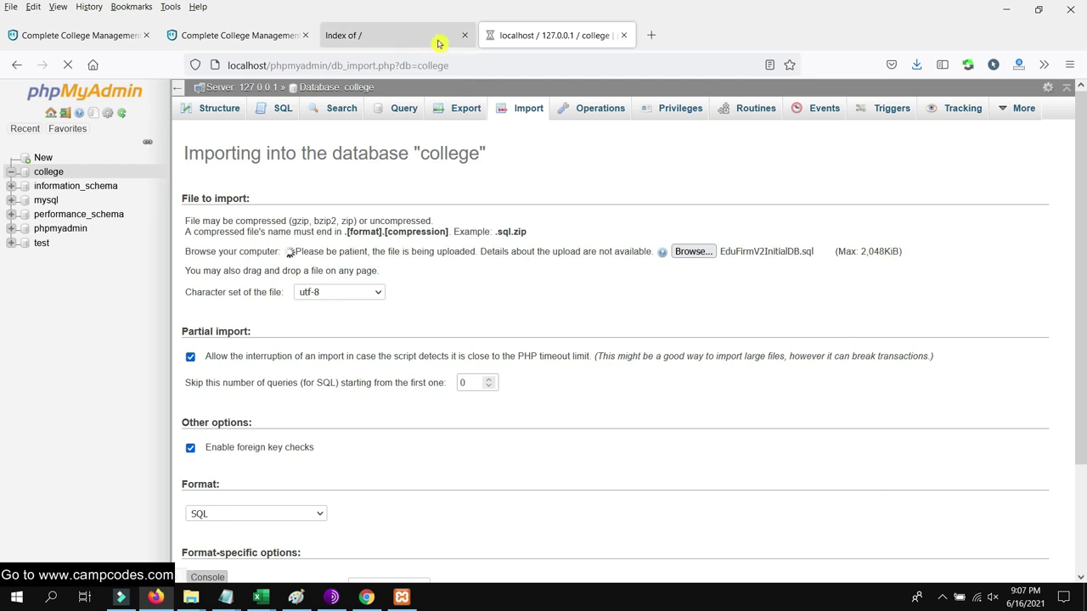
pyautogui.scroll(-3, 561, 255)
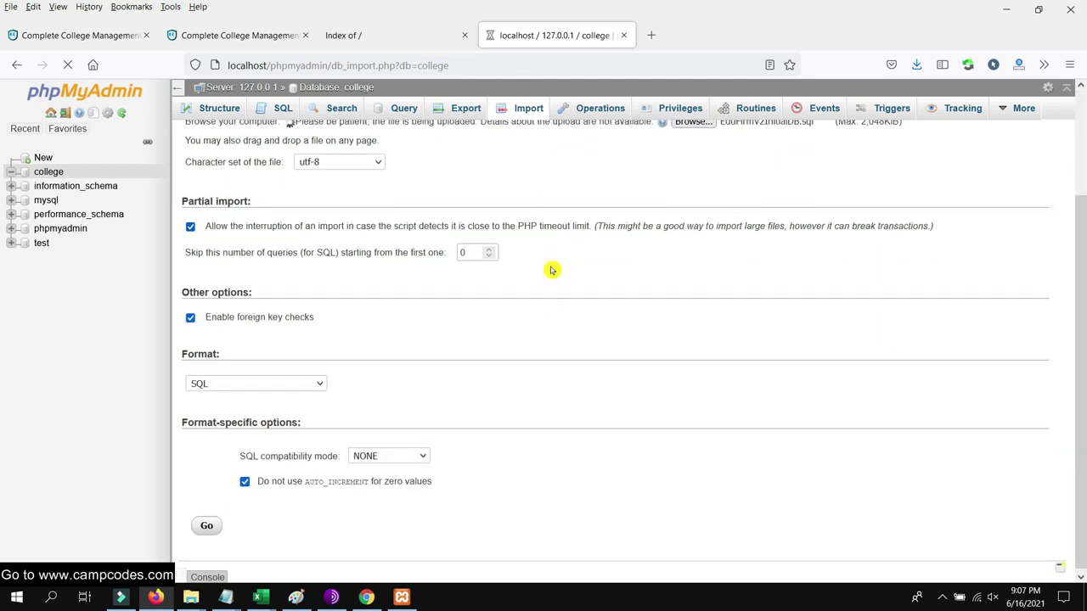
pyautogui.scroll(2, 553, 267)
pyautogui.scroll(1, 553, 265)
pyautogui.scroll(-3, 553, 265)
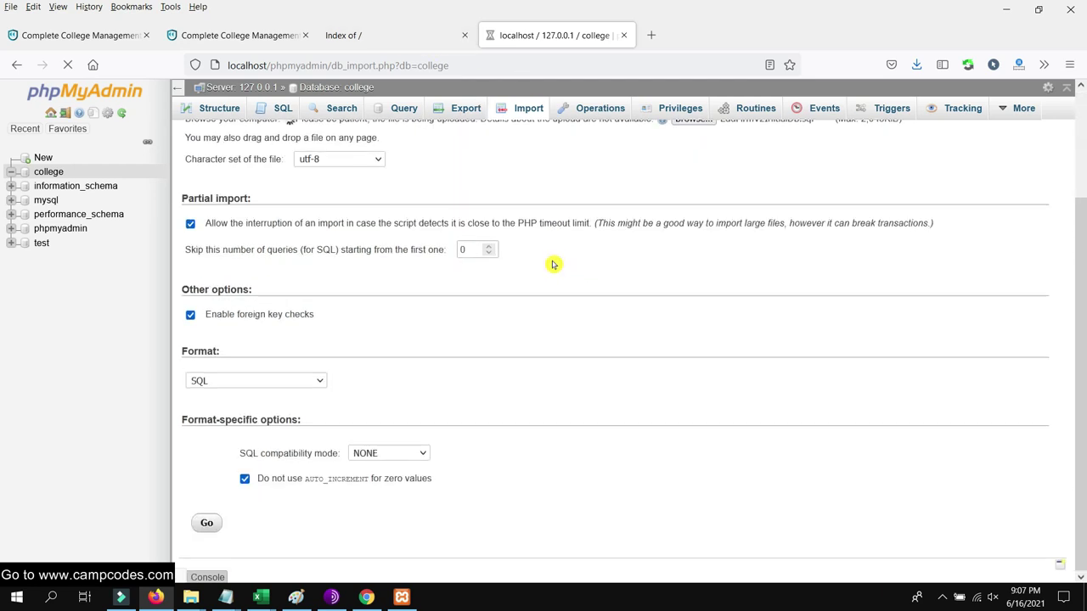
pyautogui.scroll(3, 552, 261)
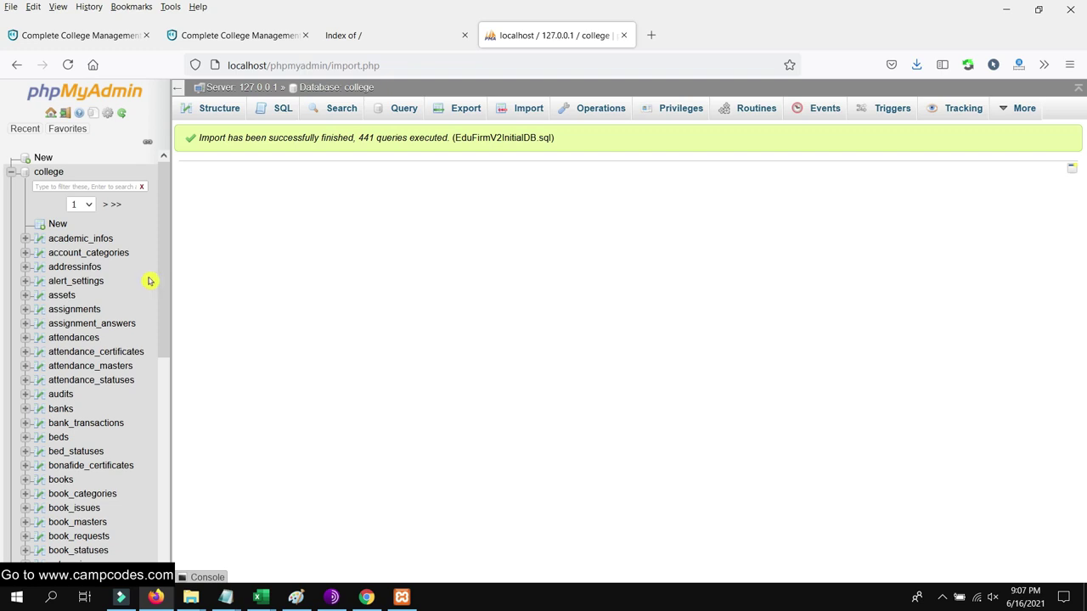
# Look over the imported tables of the college database and open the public folder from the localhost index to load the login page
pyautogui.scroll(-5, 93, 280)
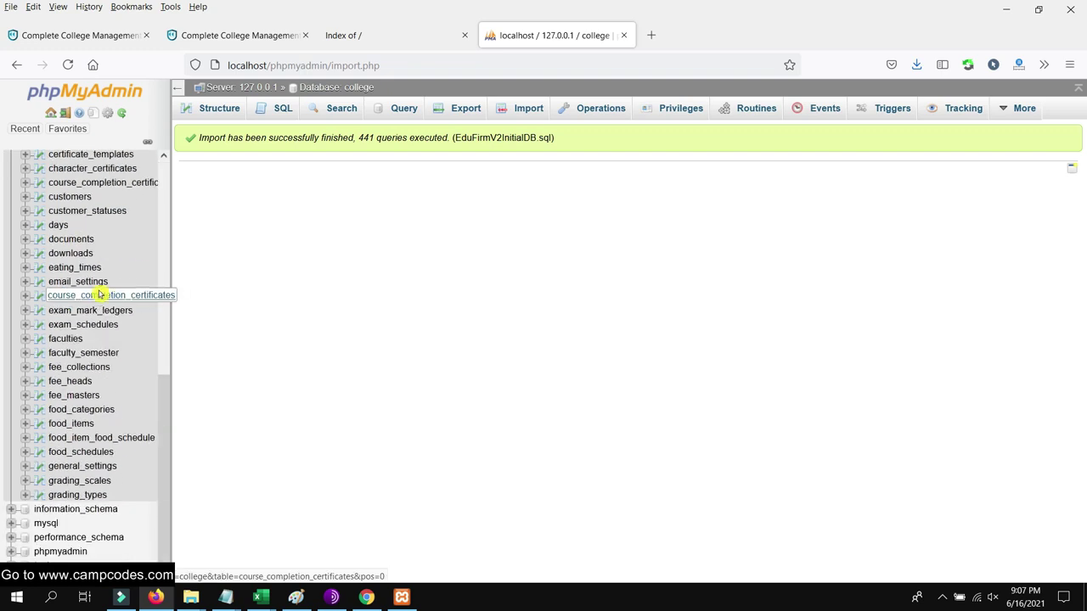
pyautogui.scroll(10, 97, 295)
pyautogui.click(338, 37)
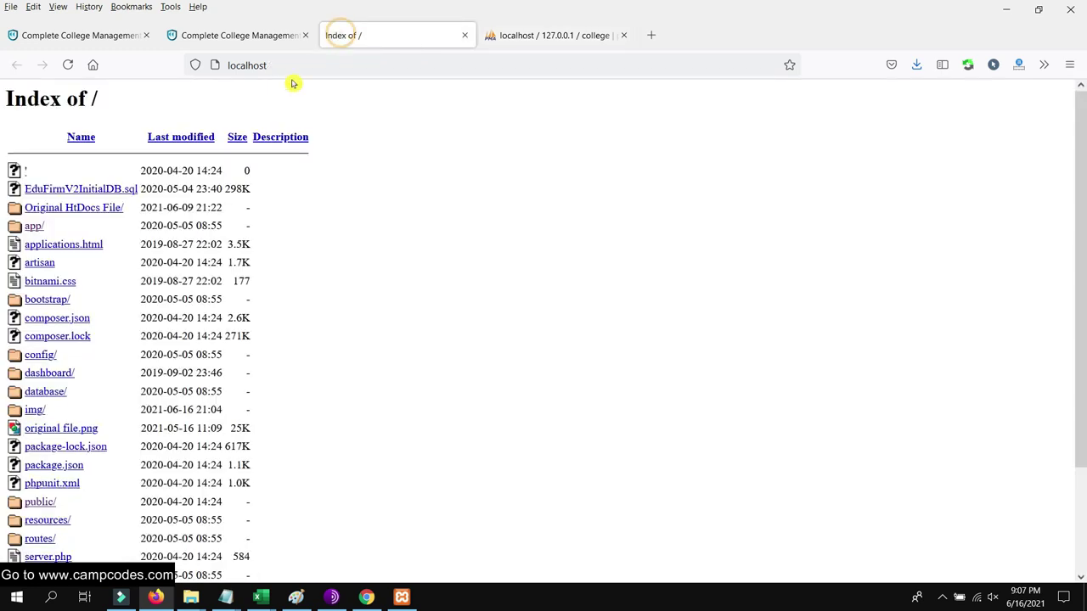
pyautogui.scroll(-2, 118, 369)
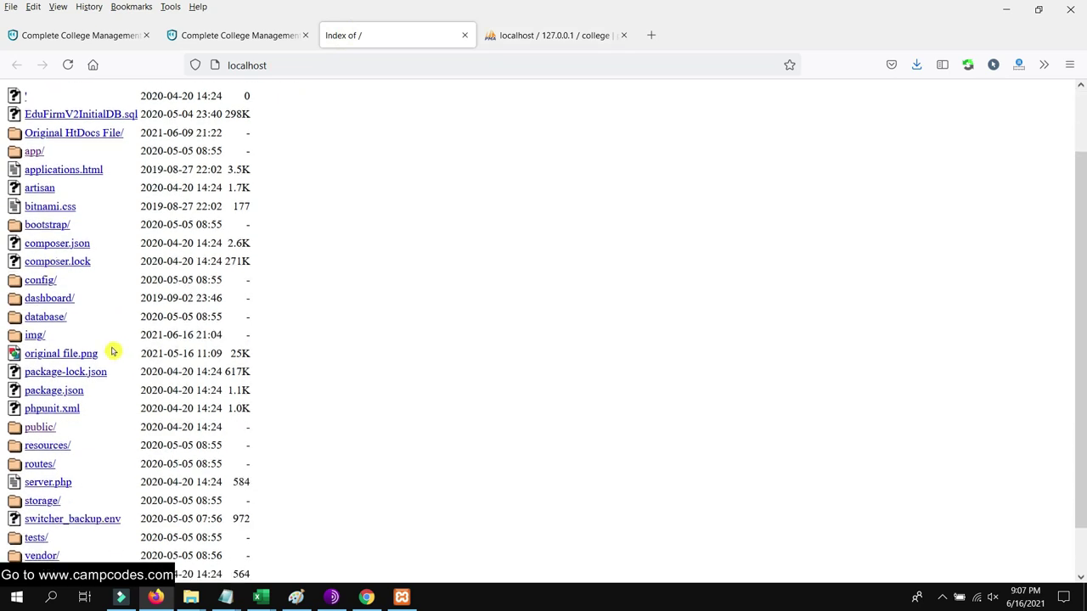
pyautogui.doubleClick(68, 433)
pyautogui.click(96, 435)
pyautogui.click(44, 431)
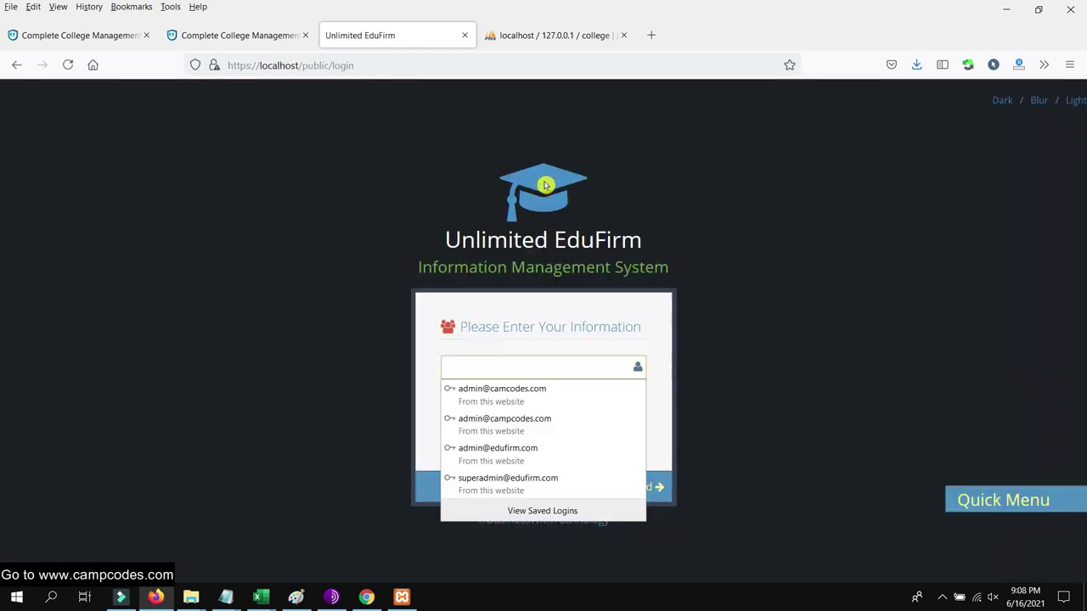
pyautogui.click(380, 200)
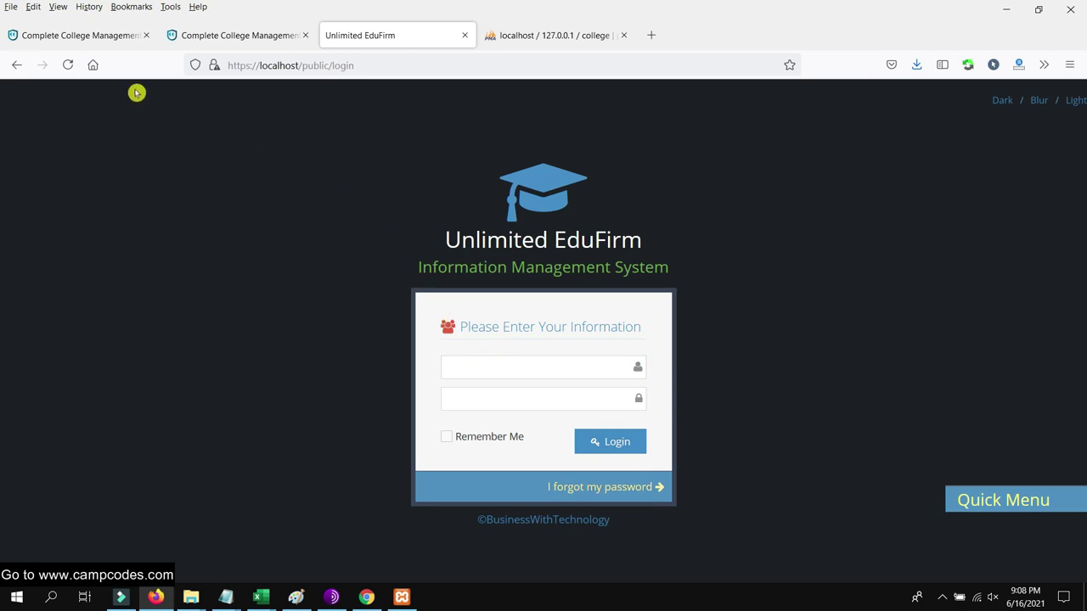
# Find the Default Login Detail on the CampCodes project page and copy the default email address
pyautogui.click(89, 36)
pyautogui.scroll(10, 274, 189)
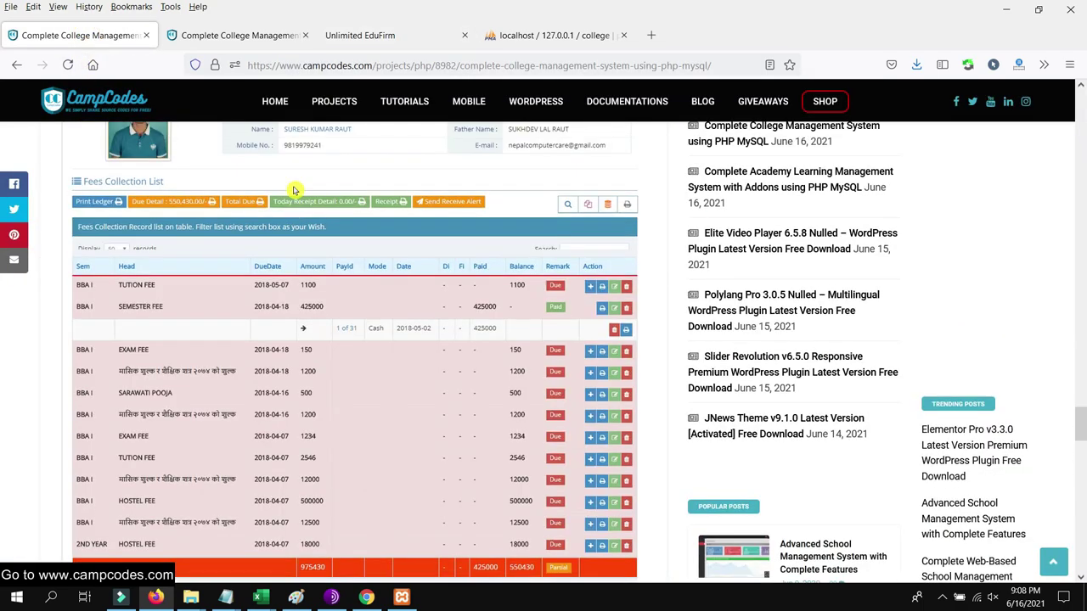
pyautogui.scroll(15, 293, 189)
pyautogui.scroll(-4, 272, 230)
pyautogui.scroll(2, 272, 234)
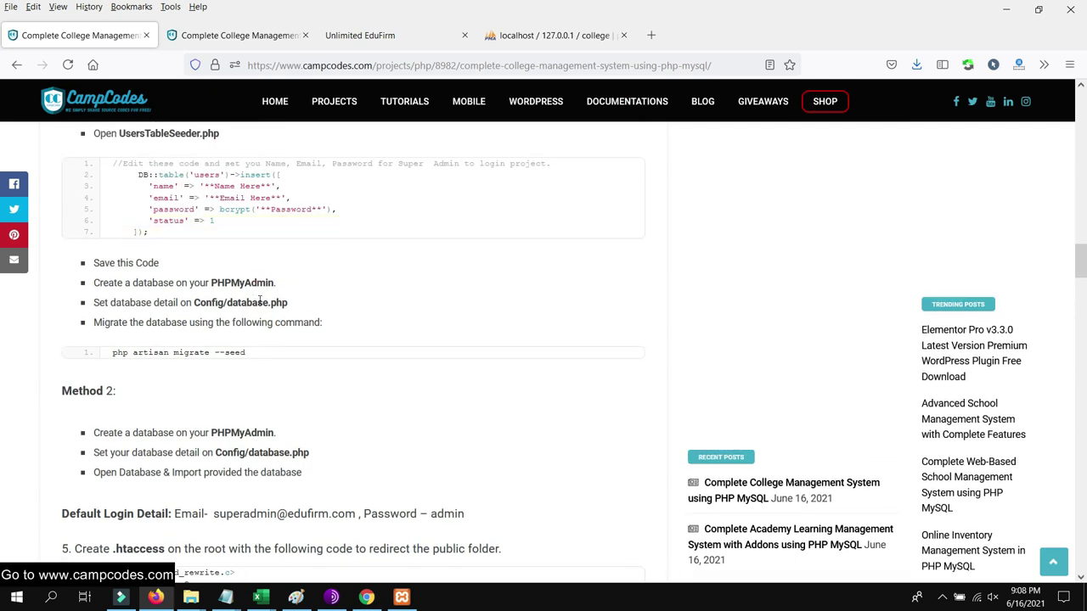
pyautogui.scroll(-4, 275, 284)
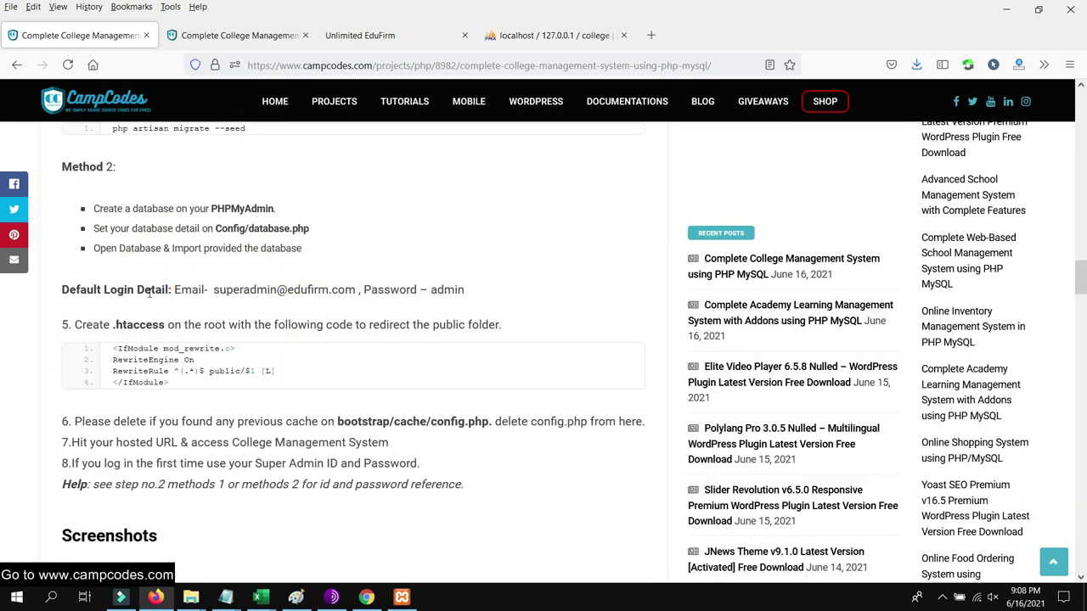
pyautogui.moveTo(355, 290); pyautogui.dragTo(214, 290)
pyautogui.rightClick(247, 296)
pyautogui.click(303, 308)
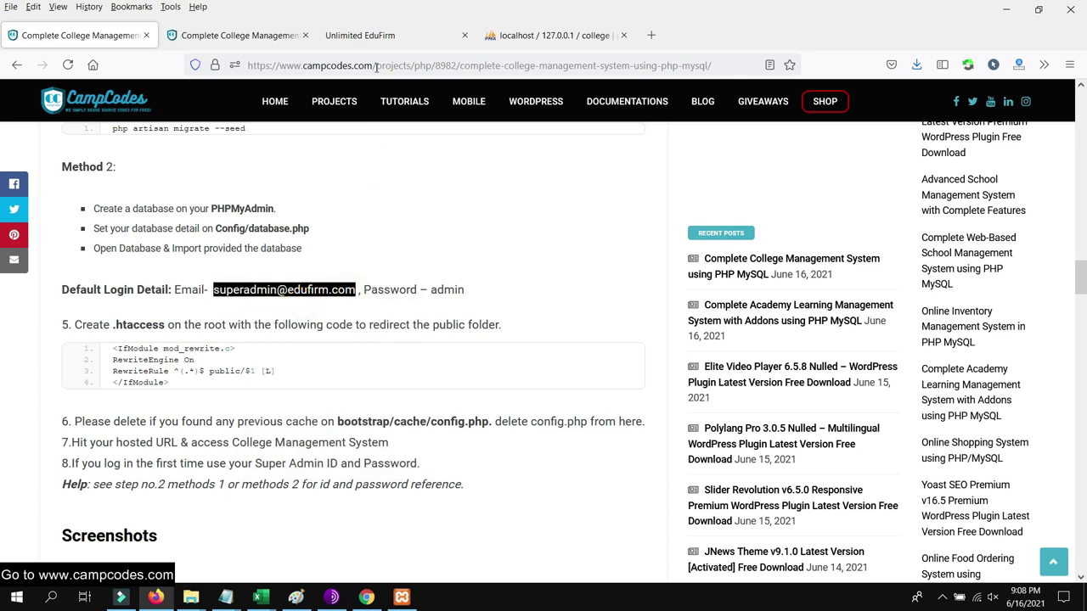
# Paste the copied super admin email into the user field of the Unlimited EduFirm login form
pyautogui.click(360, 35)
pyautogui.click(507, 371)
pyautogui.rightClick(502, 369)
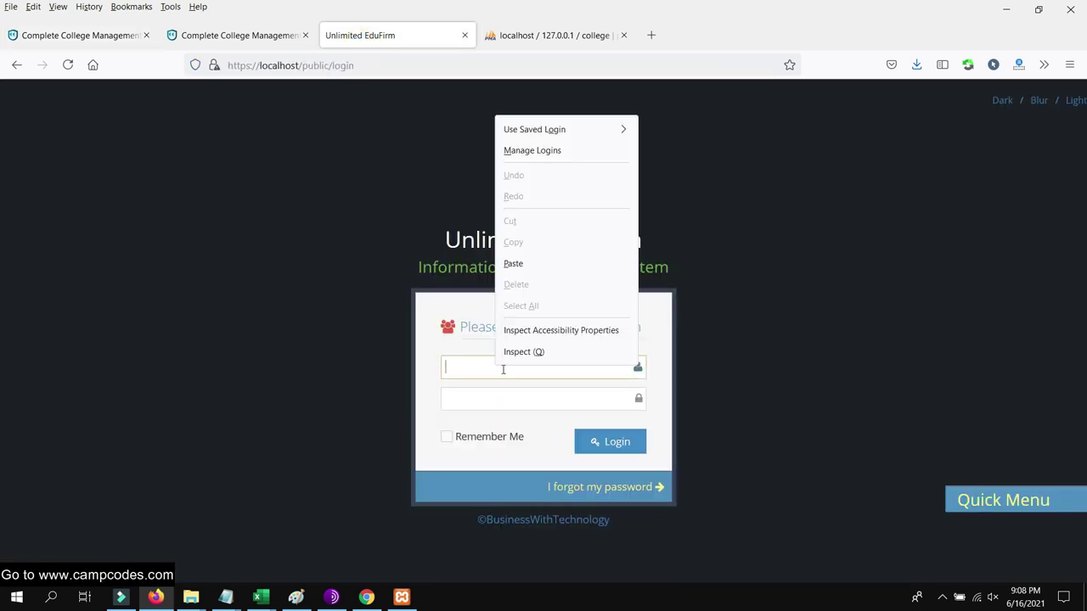
pyautogui.click(514, 263)
pyautogui.click(194, 160)
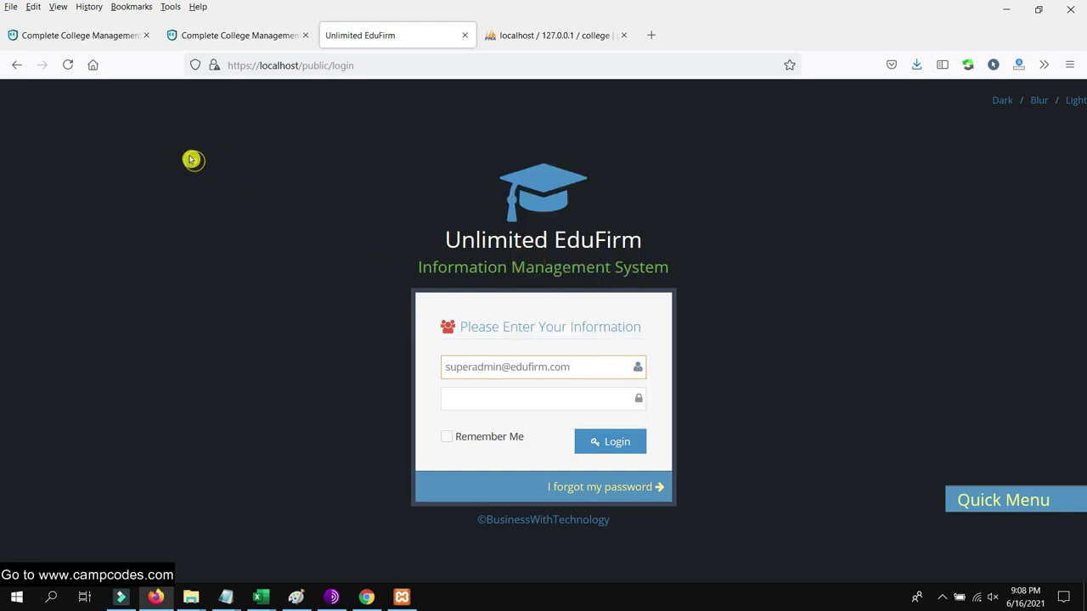
# Return to the CampCodes project page and copy the default password from the Default Login Detail line
pyautogui.click(78, 35)
pyautogui.click(480, 270)
pyautogui.moveTo(476, 290); pyautogui.dragTo(431, 290)
pyautogui.rightClick(442, 294)
pyautogui.click(471, 304)
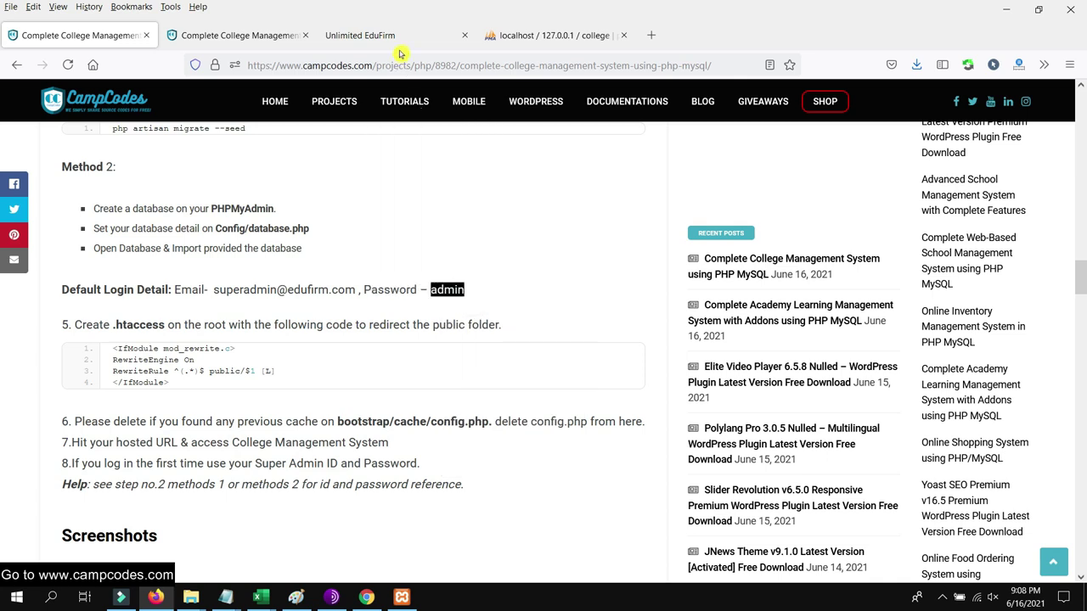
# Paste the copied default password into the Unlimited EduFirm login form, enable Remember Me, and log in
pyautogui.click(399, 39)
pyautogui.rightClick(482, 392)
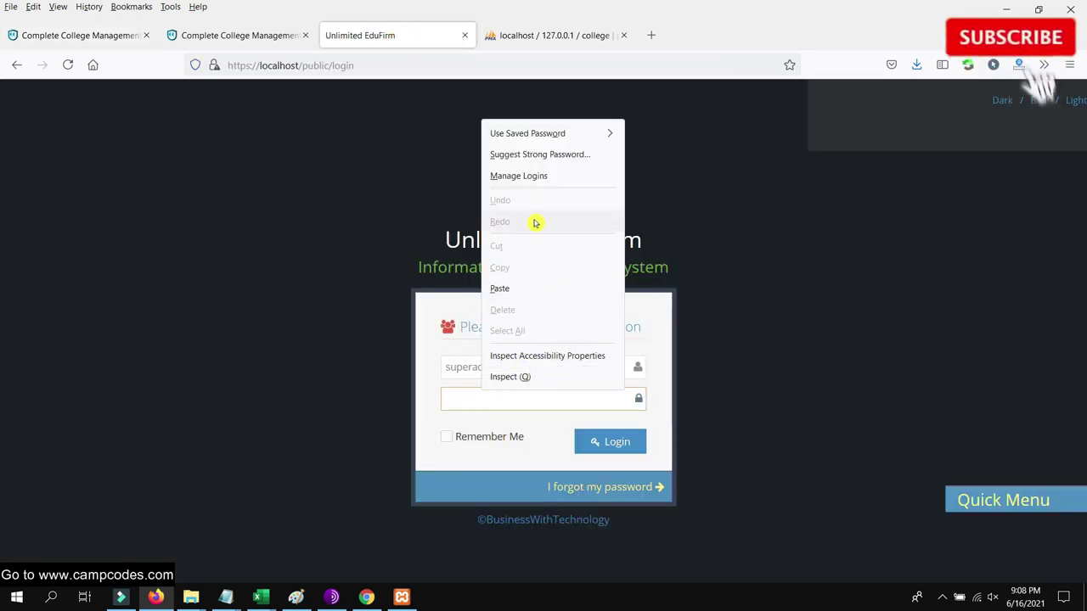
pyautogui.click(511, 288)
pyautogui.click(454, 436)
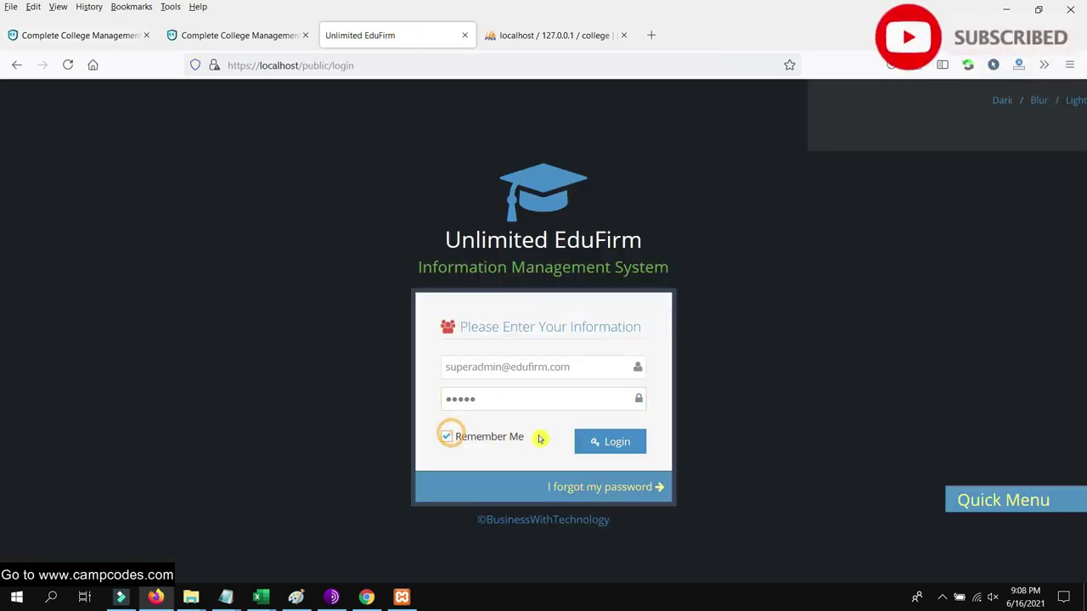
pyautogui.click(607, 442)
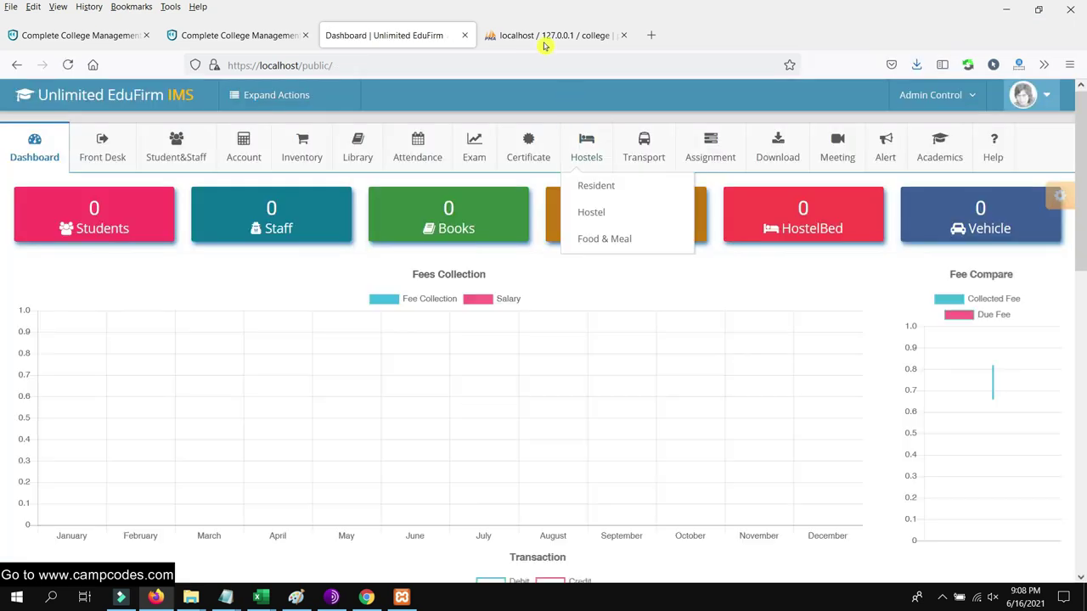
# Look over the Unlimited EduFirm dashboard from the count tiles and fee charts to the accounting, library and attendance sections
pyautogui.click(544, 39)
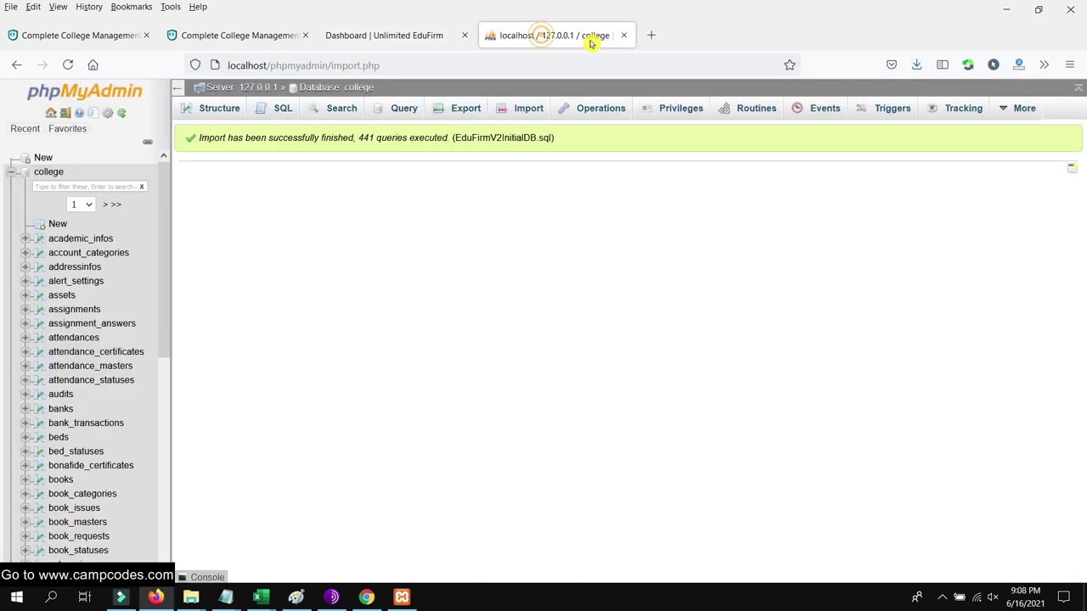
pyautogui.click(387, 35)
pyautogui.scroll(-3, 335, 333)
pyautogui.scroll(3, 335, 333)
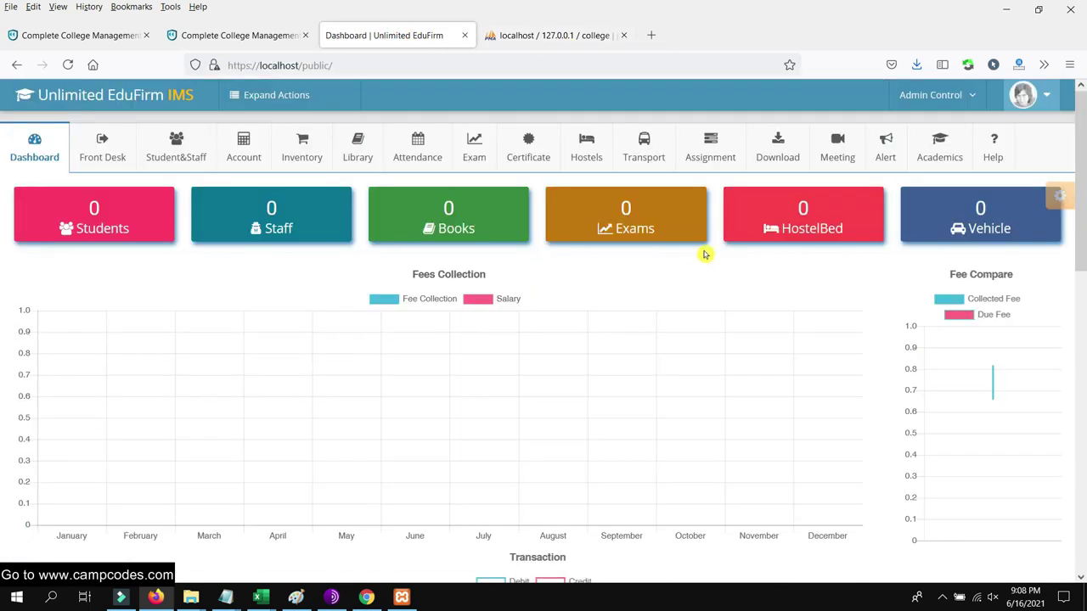
pyautogui.scroll(-7, 335, 349)
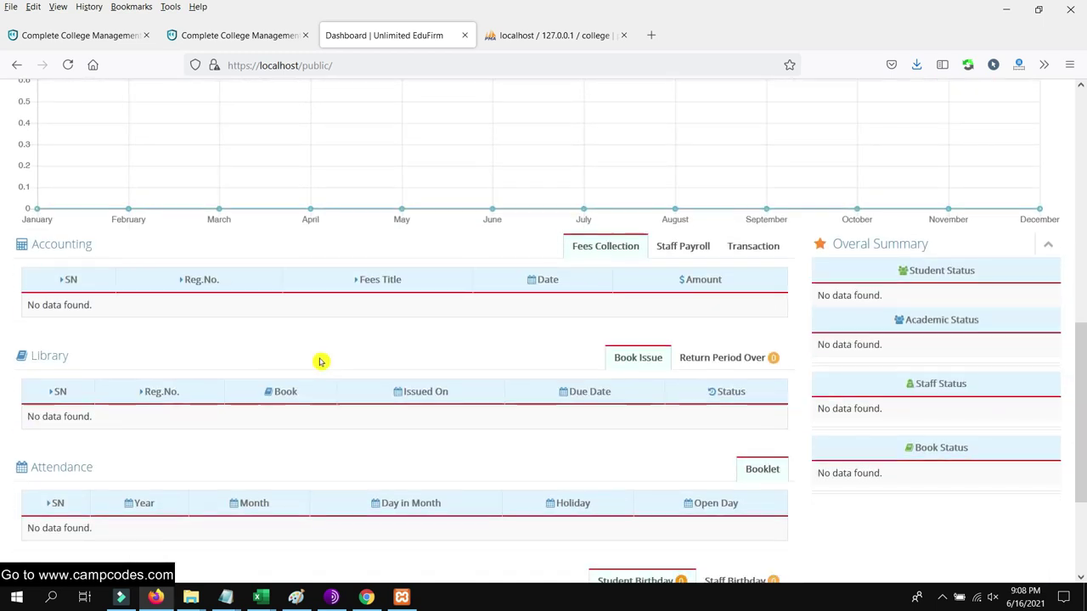
pyautogui.scroll(-2, 320, 357)
pyautogui.scroll(10, 352, 357)
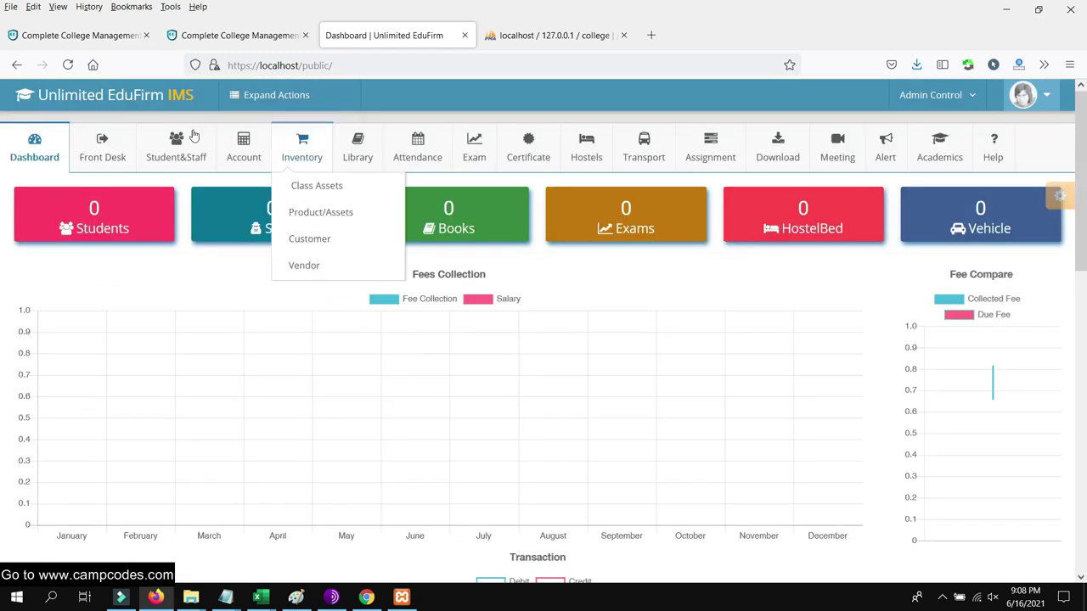
# Examine the Student&Staff submenu and the Expand Actions overview, then review the remaining dashboard sections through Up Coming Birthday
pyautogui.moveTo(142, 149)
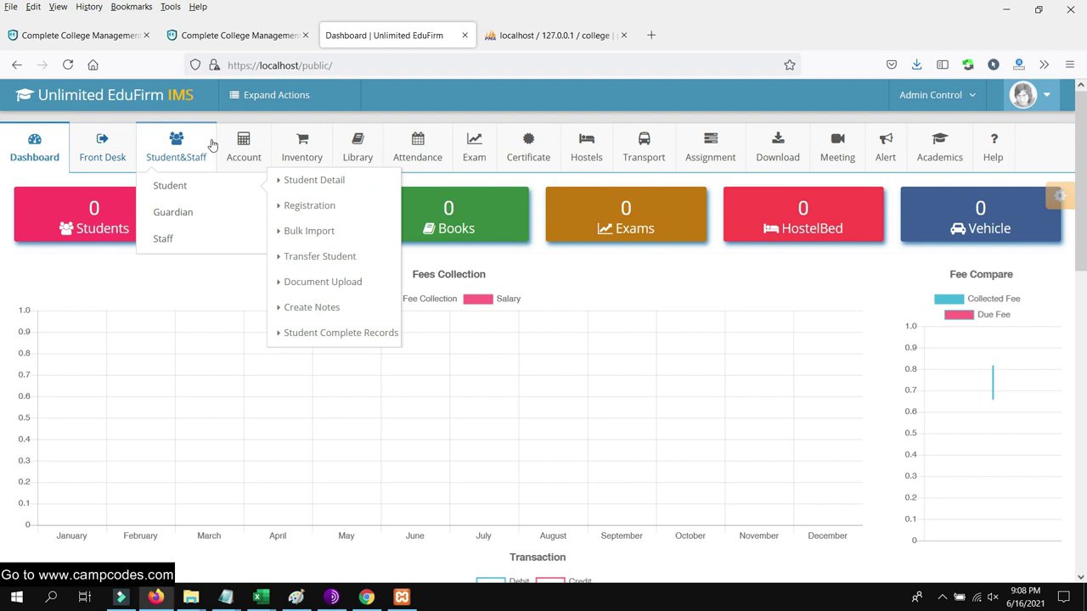
pyautogui.click(289, 95)
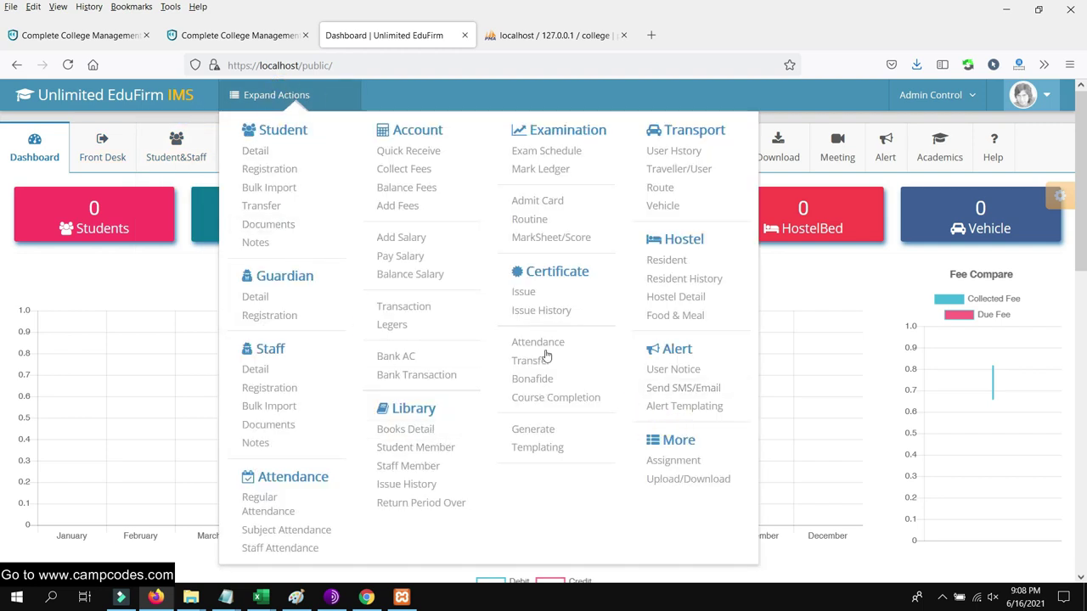
pyautogui.click(120, 273)
pyautogui.scroll(-2, 657, 342)
pyautogui.scroll(2, 638, 337)
pyautogui.scroll(-4, 634, 305)
pyautogui.scroll(-2, 628, 307)
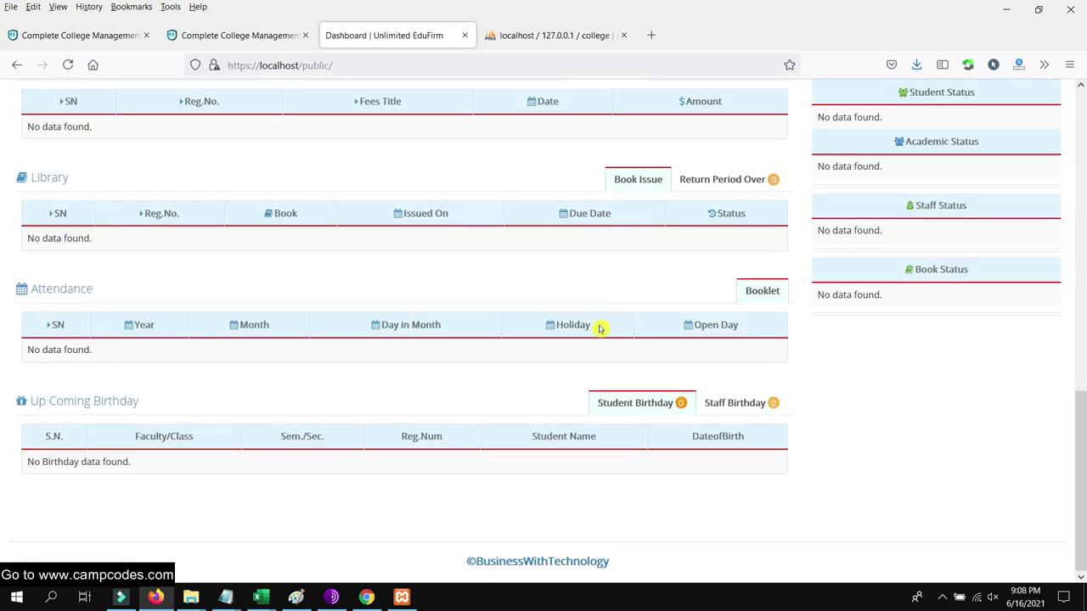
pyautogui.scroll(15, 598, 330)
# Browse the module menus and open the Download Manager to view its filter and download list
pyautogui.click(90, 147)
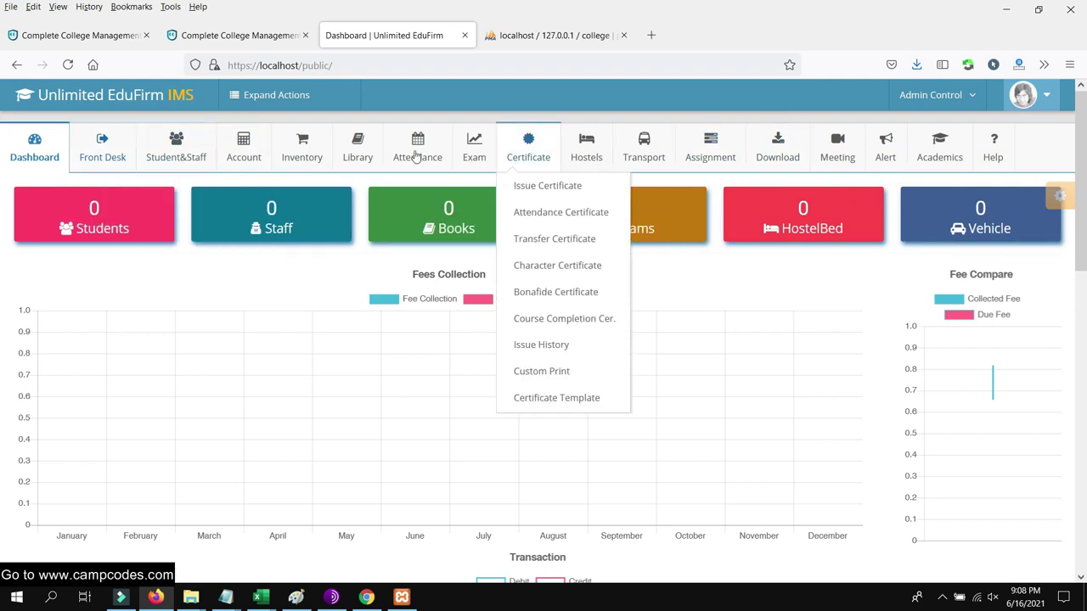
pyautogui.click(786, 146)
pyautogui.scroll(-6, 703, 252)
pyautogui.scroll(6, 704, 246)
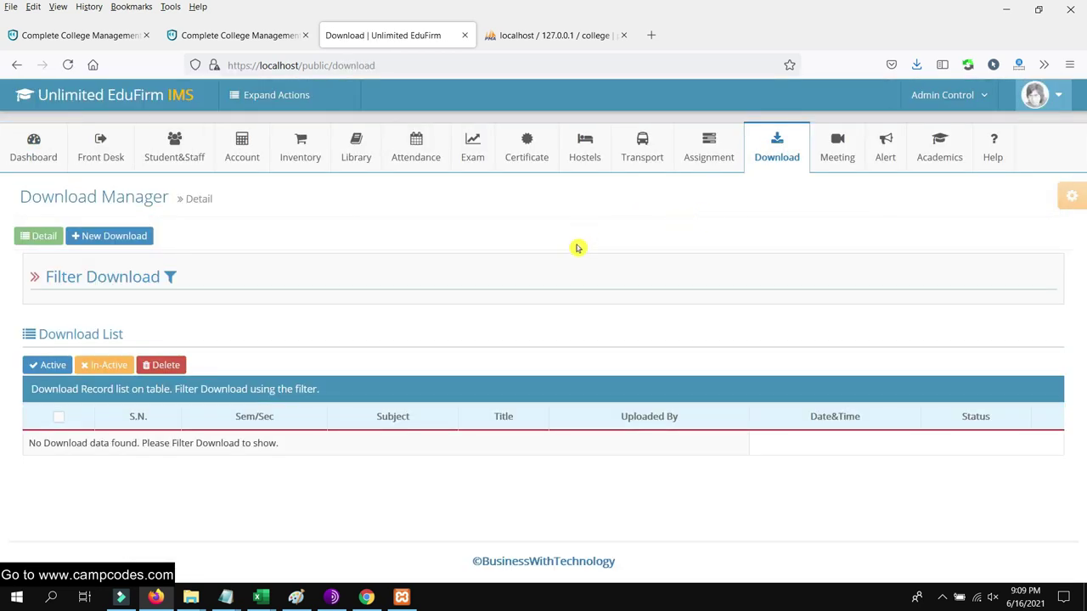
# Return to the dashboard and review the module menus, the profile options and the Expand Actions overview
pyautogui.click(38, 146)
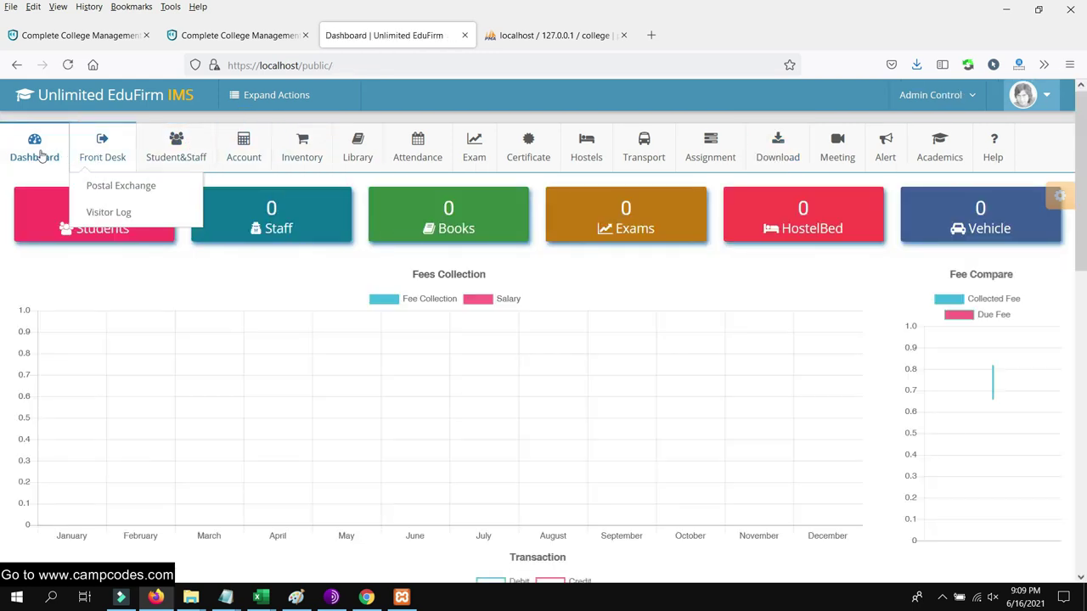
pyautogui.moveTo(182, 160)
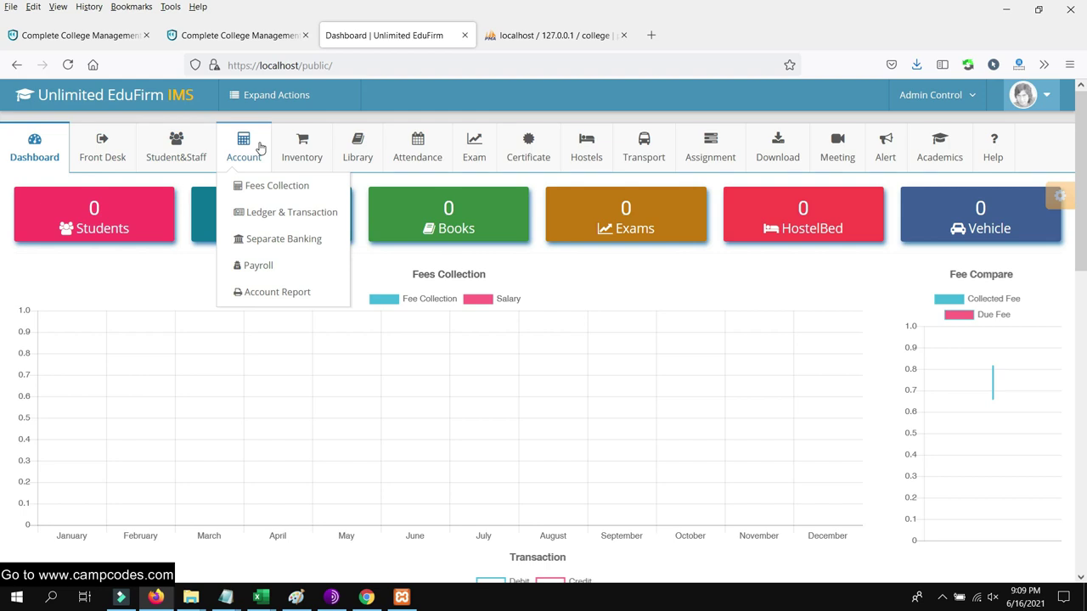
pyautogui.click(1028, 95)
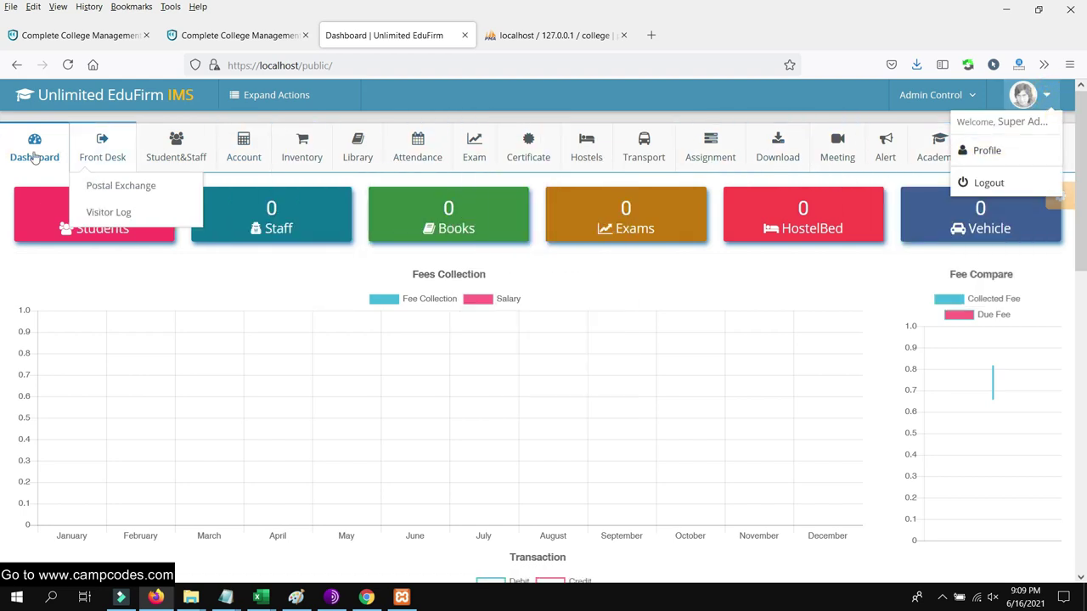
pyautogui.click(277, 100)
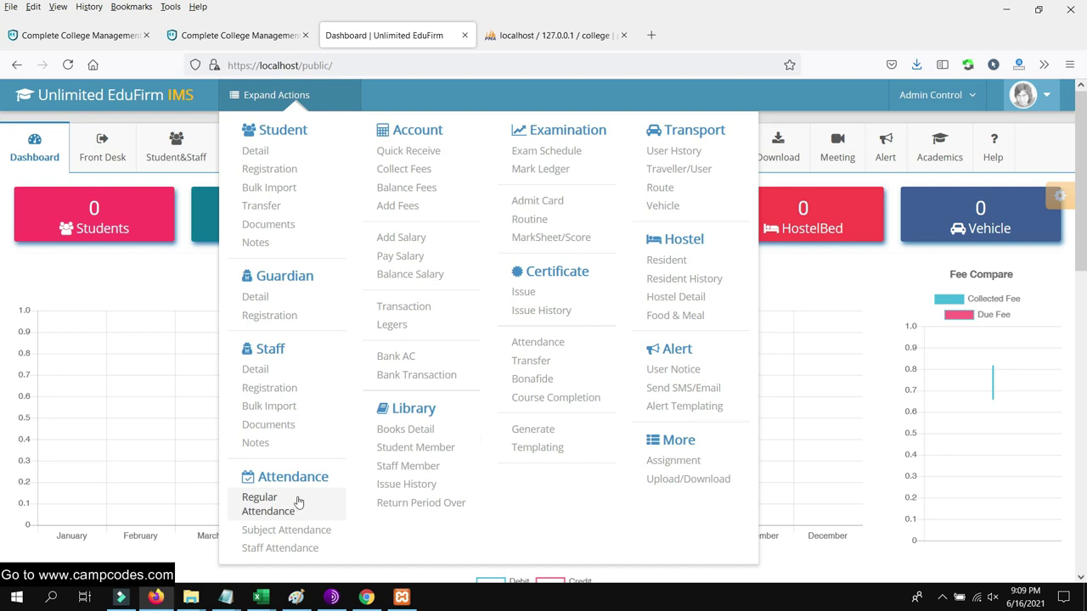
pyautogui.click(270, 350)
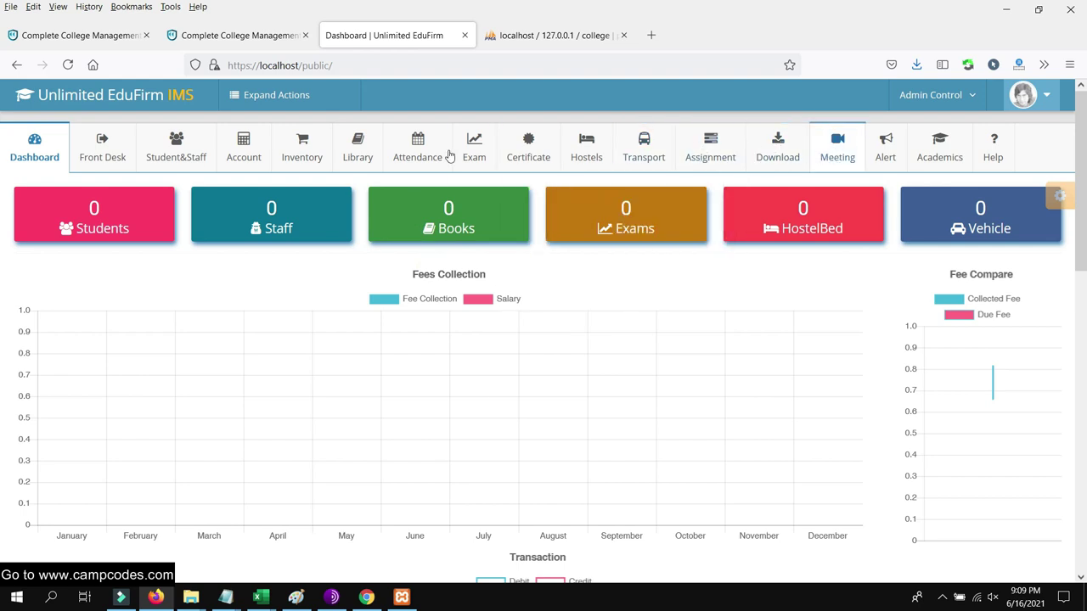
# Open the Staff Detail page and look over its filter section and staff list
pyautogui.moveTo(187, 158)
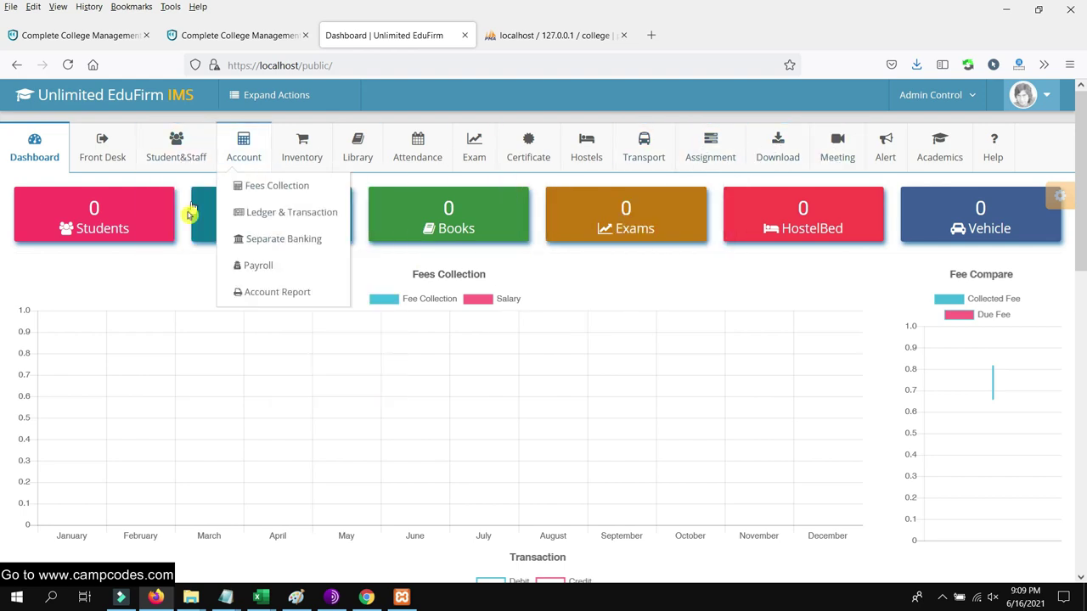
pyautogui.moveTo(172, 243)
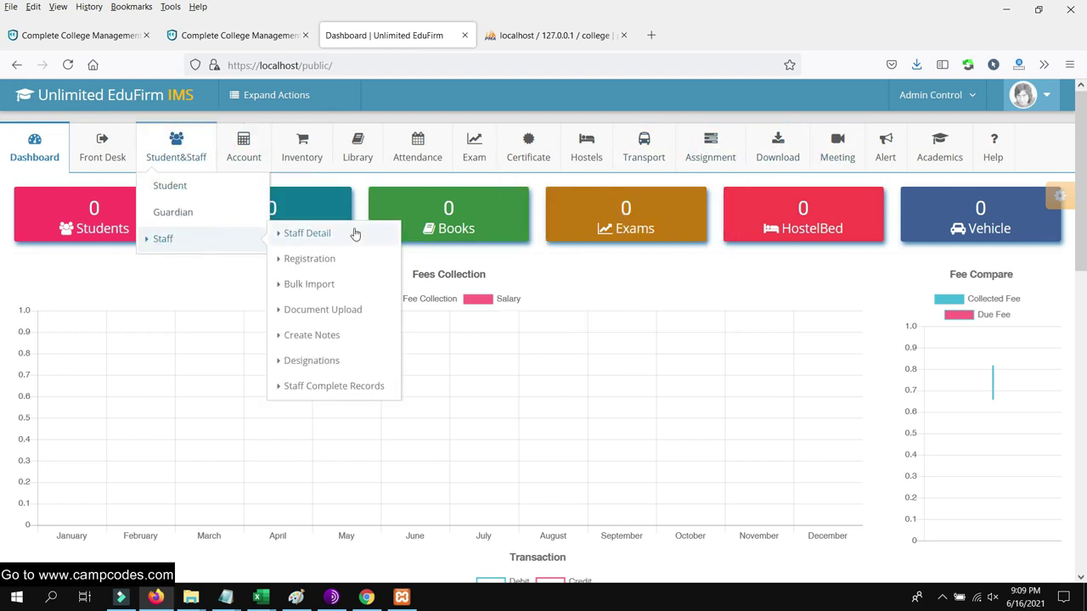
pyautogui.click(323, 232)
pyautogui.scroll(-5, 389, 221)
pyautogui.scroll(5, 391, 216)
pyautogui.scroll(-6, 399, 212)
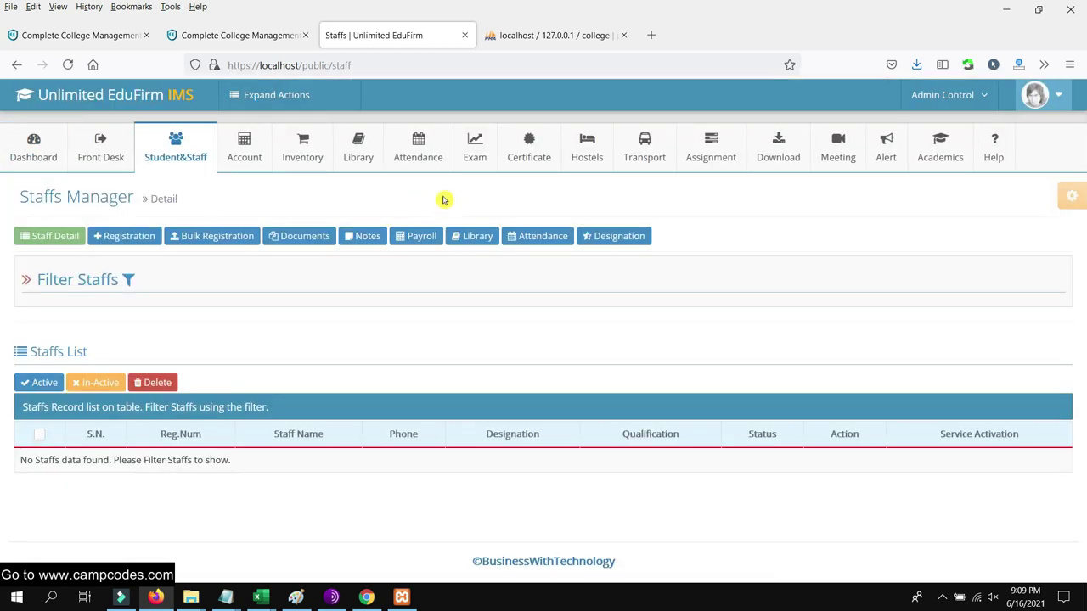
pyautogui.click(301, 332)
# Open the staff registration form, look over its fields, and enter the staff registration number
pyautogui.click(136, 240)
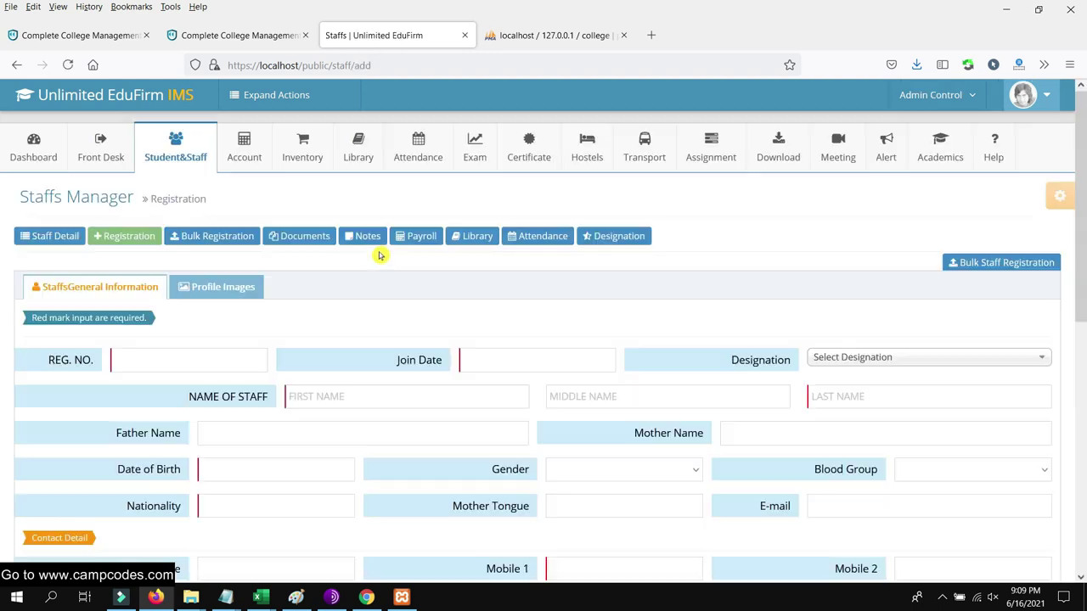
pyautogui.scroll(-4, 391, 293)
pyautogui.scroll(3, 381, 289)
pyautogui.click(180, 280)
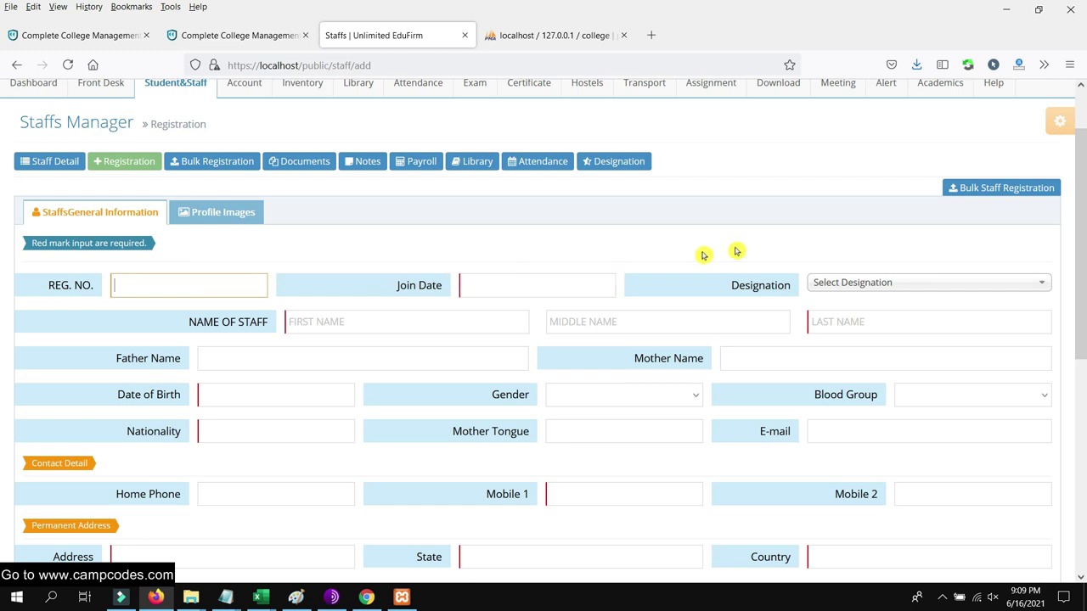
pyautogui.click(426, 341)
pyautogui.click(182, 290)
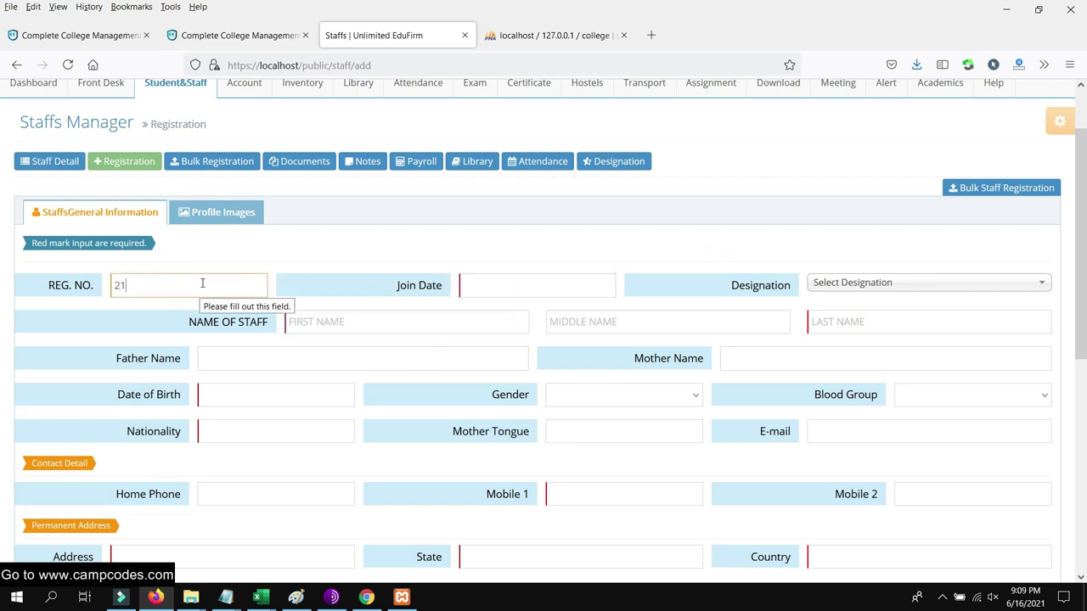
pyautogui.write('21343')
# Fill in the staff member's first, middle and last name along with the father's and mother's names
pyautogui.click(377, 330)
pyautogui.write('CAM')
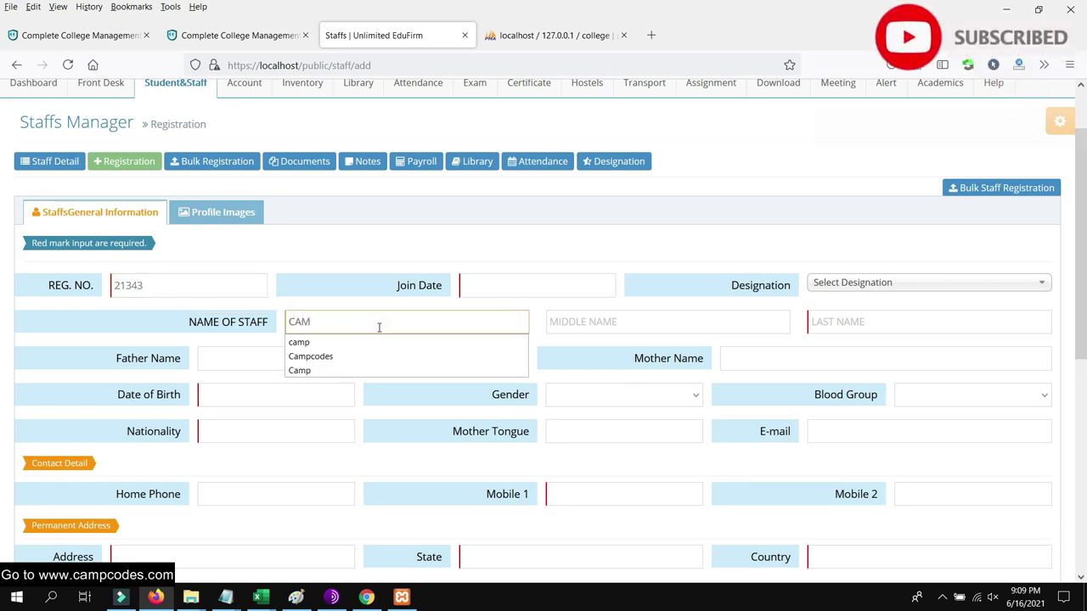
pyautogui.click(349, 324)
pyautogui.click(348, 324)
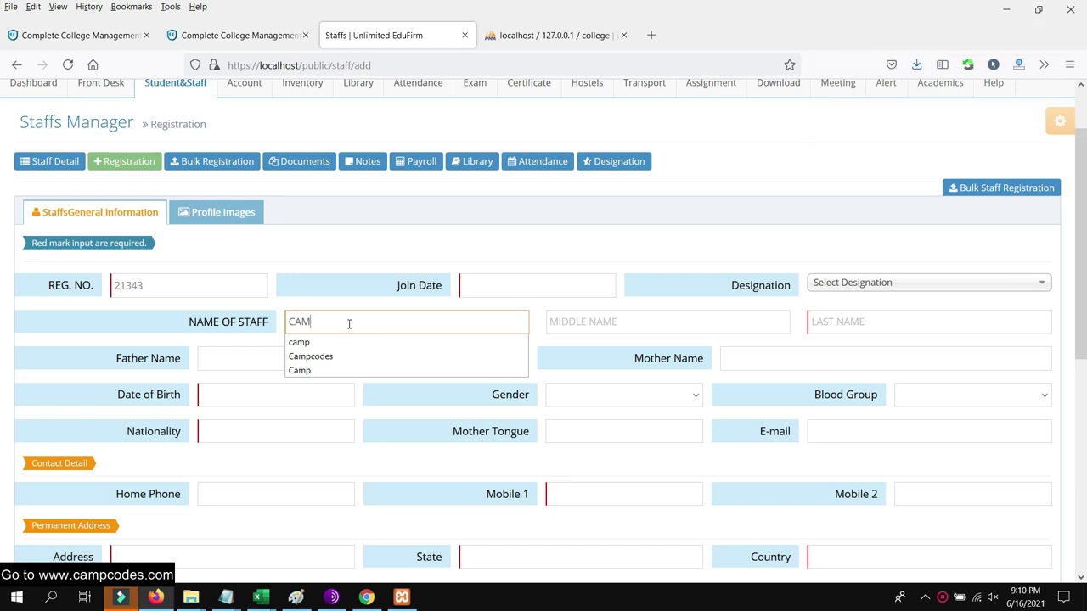
pyautogui.press('Tab')
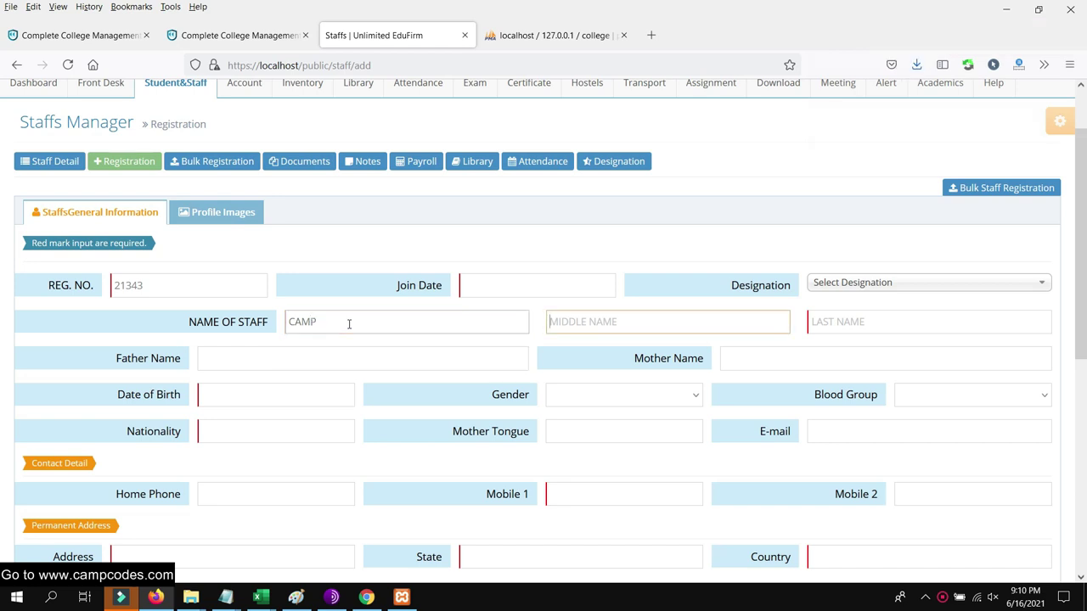
pyautogui.press('Tab')
pyautogui.write('Codes')
pyautogui.click(270, 367)
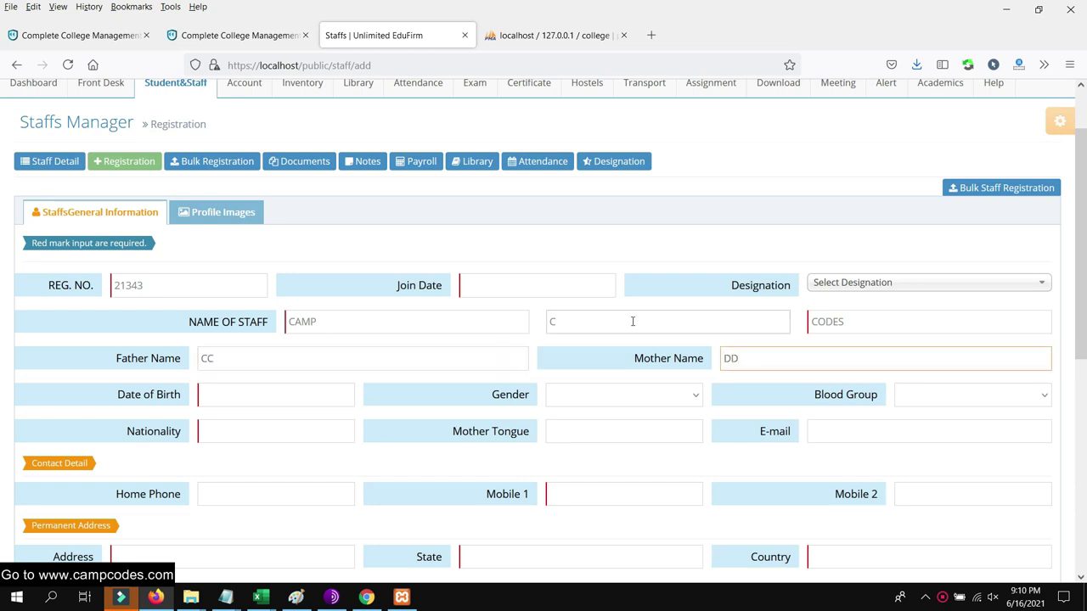
# Set the Join Date to 2021-06-16 and check the available options for the staff member's Designation
pyautogui.scroll(1, 629, 323)
pyautogui.scroll(-1, 594, 315)
pyautogui.click(519, 287)
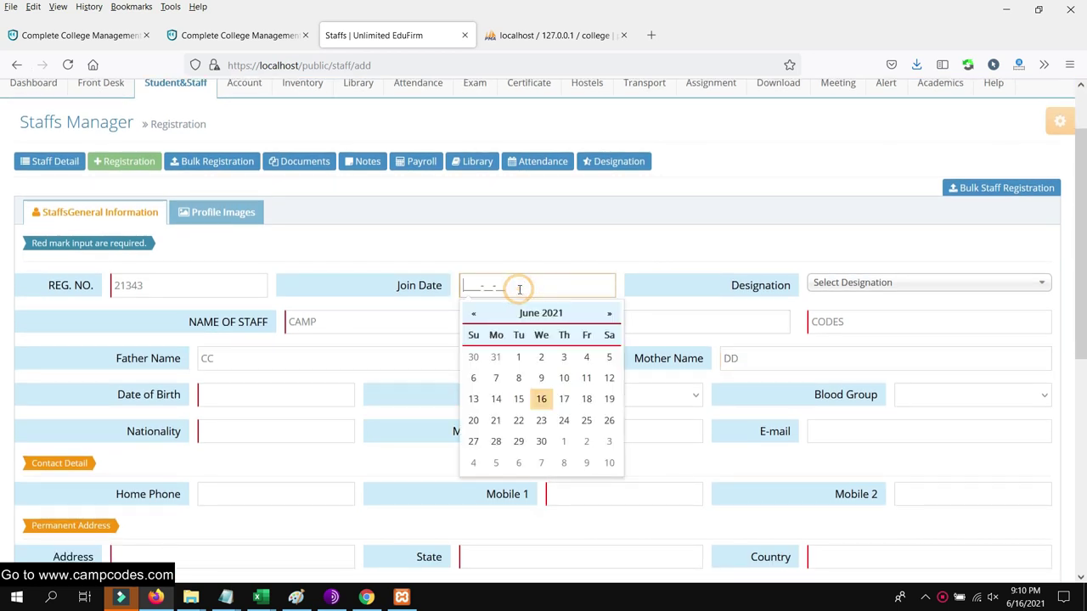
pyautogui.click(541, 398)
pyautogui.click(904, 287)
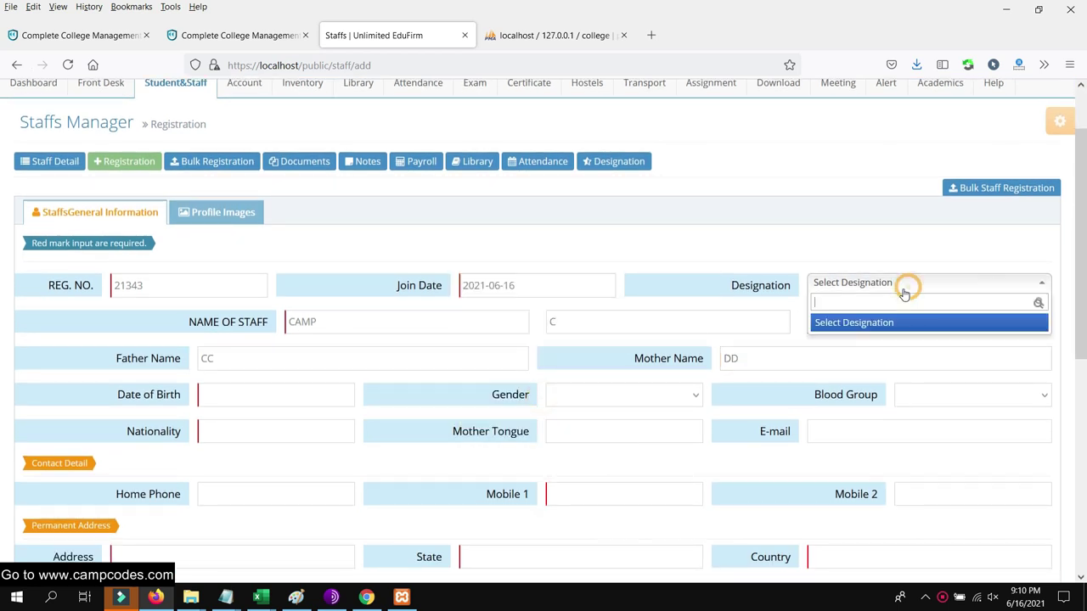
pyautogui.click(861, 326)
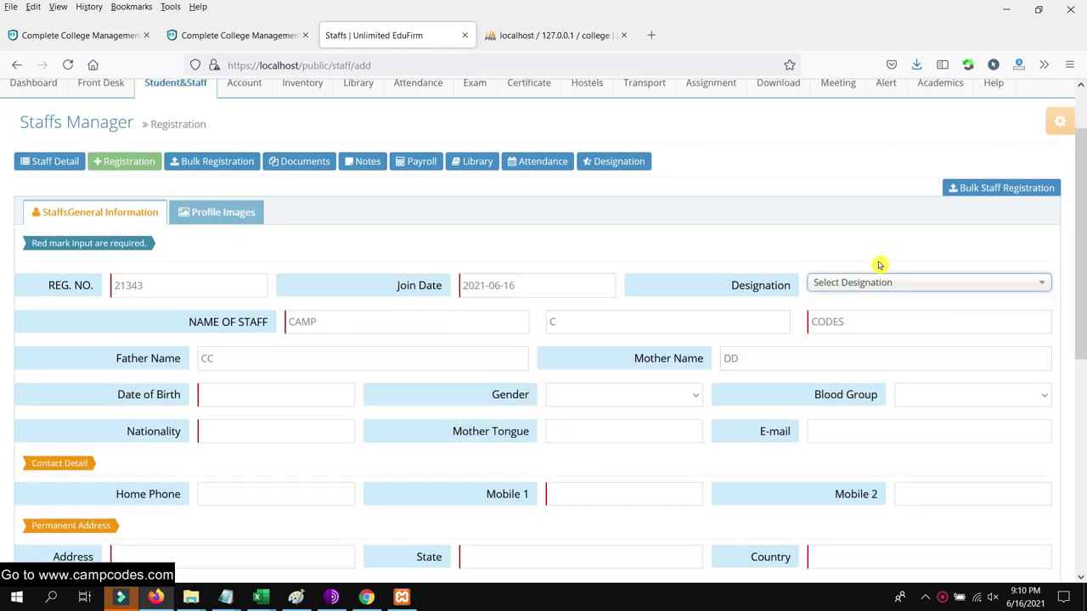
# Open the Designation Manager from the staff section and create a designation named Clerk
pyautogui.scroll(2, 644, 253)
pyautogui.scroll(-2, 619, 301)
pyautogui.scroll(2, 755, 273)
pyautogui.click(175, 149)
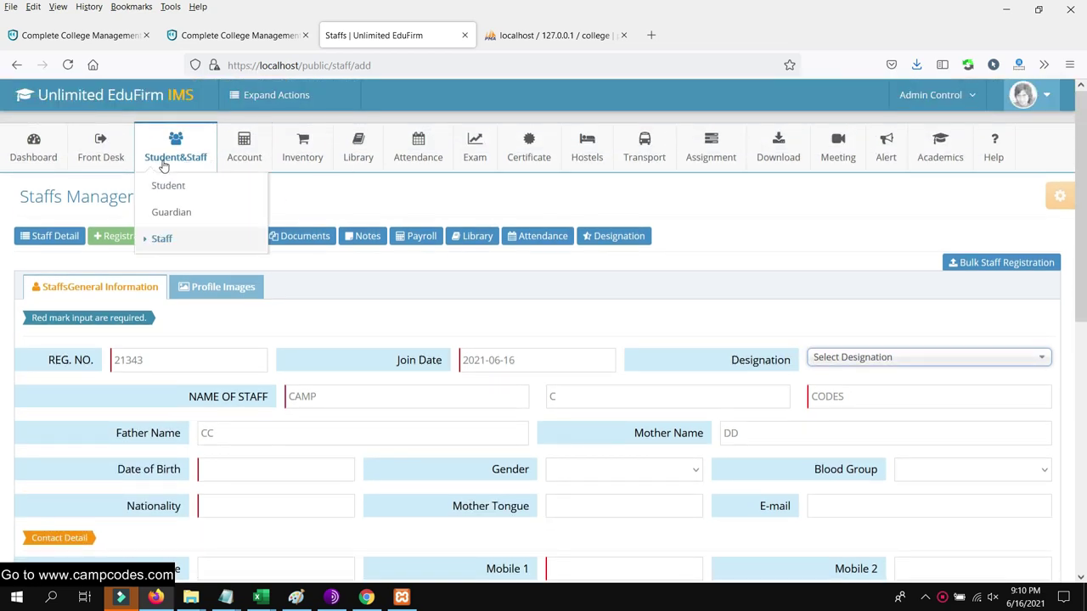
pyautogui.click(161, 239)
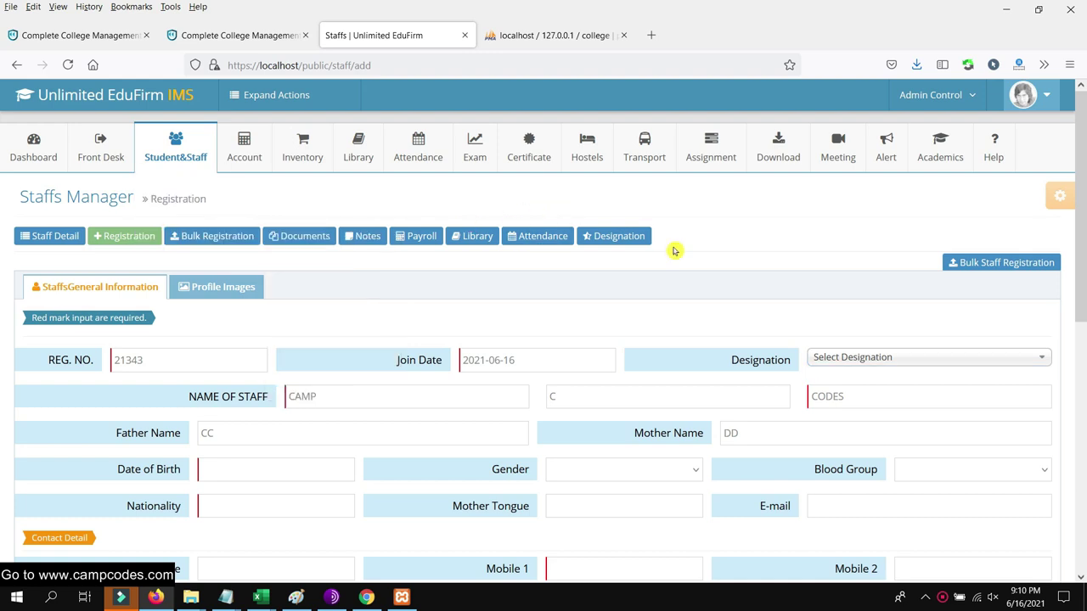
pyautogui.click(628, 240)
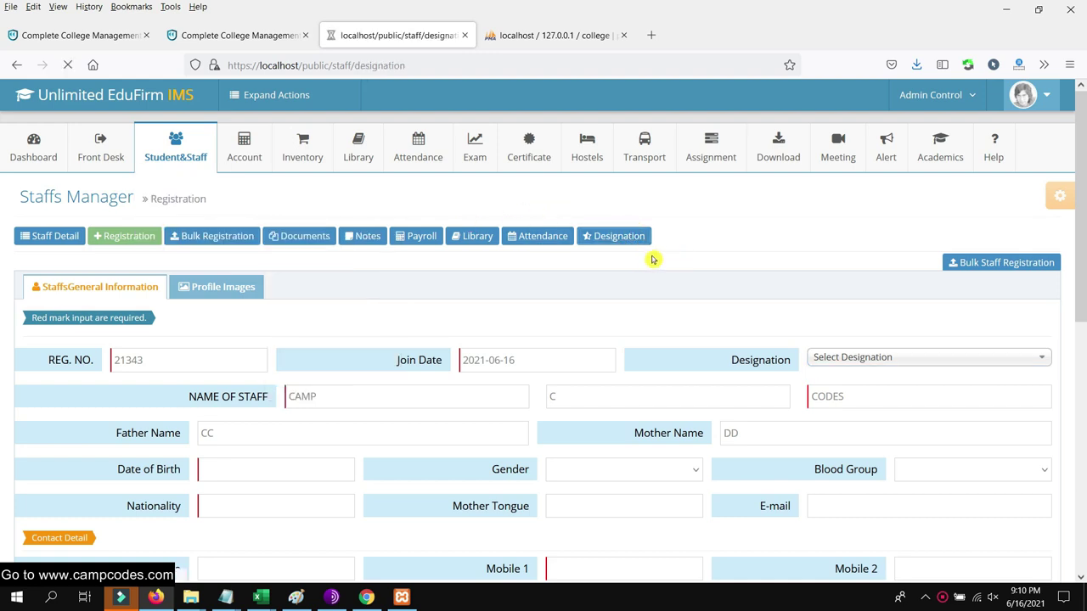
pyautogui.click(191, 302)
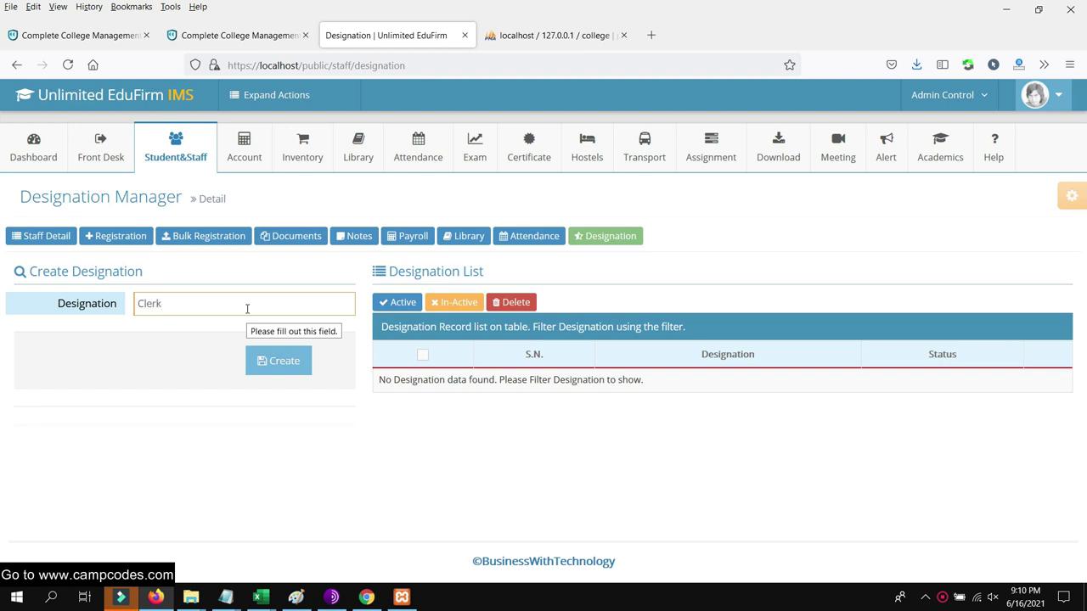
pyautogui.click(268, 361)
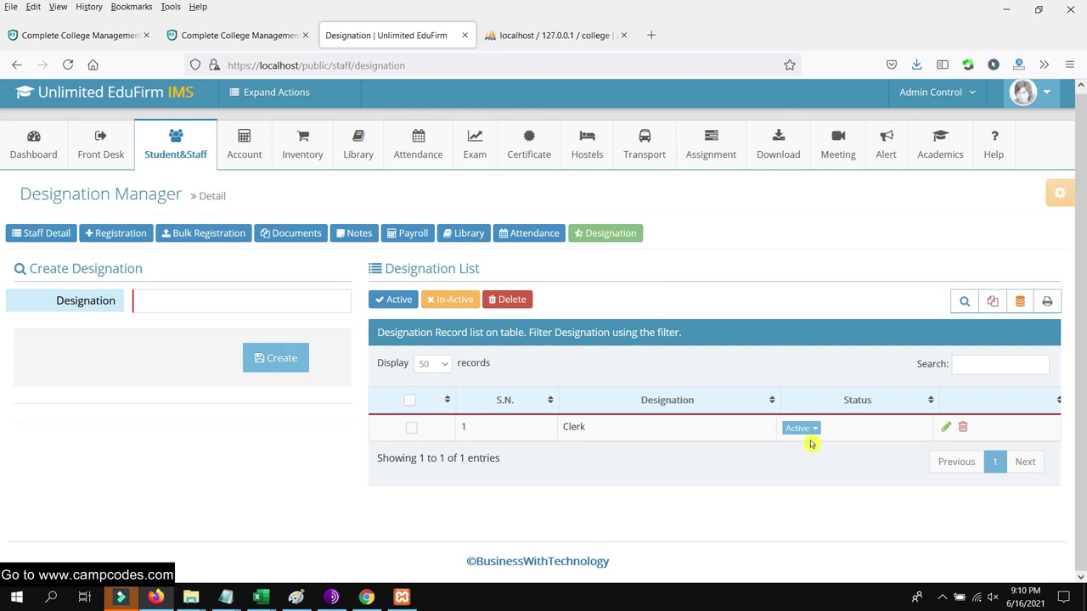
# Check the status options of the Clerk entry in the Designation List
pyautogui.tripleClick(645, 471)
pyautogui.click(706, 468)
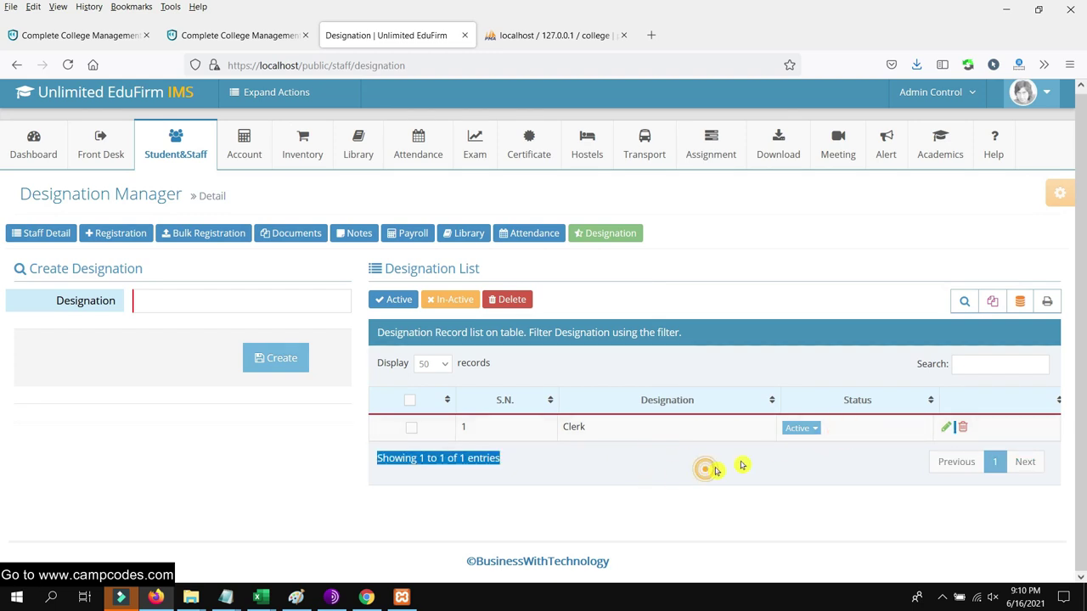
pyautogui.click(807, 427)
pyautogui.click(804, 427)
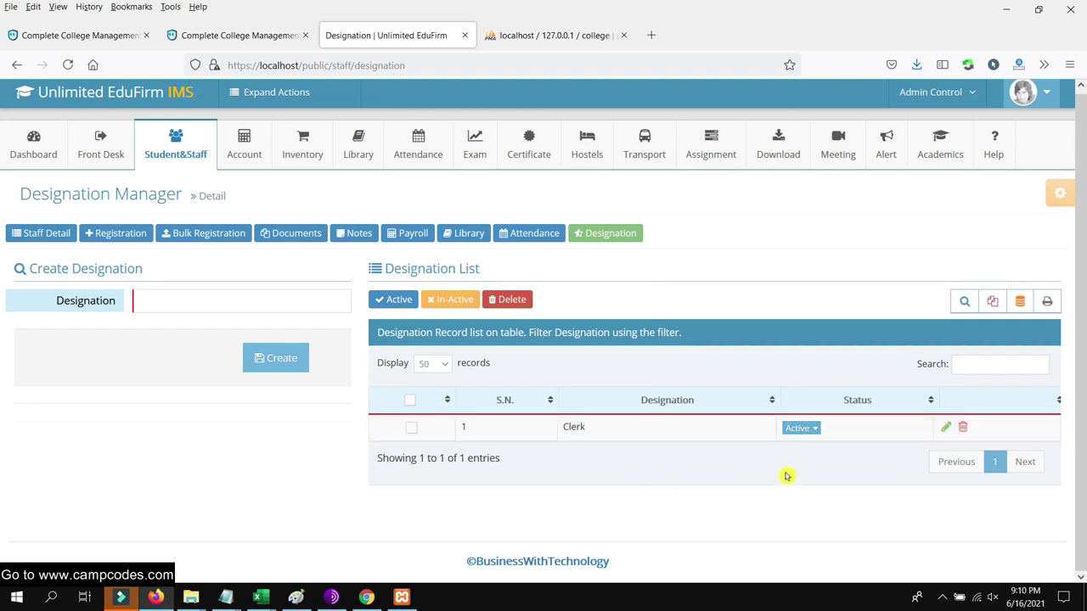
pyautogui.click(802, 428)
# Reopen the staff registration form and choose Clerk as the staff member's Designation
pyautogui.click(143, 237)
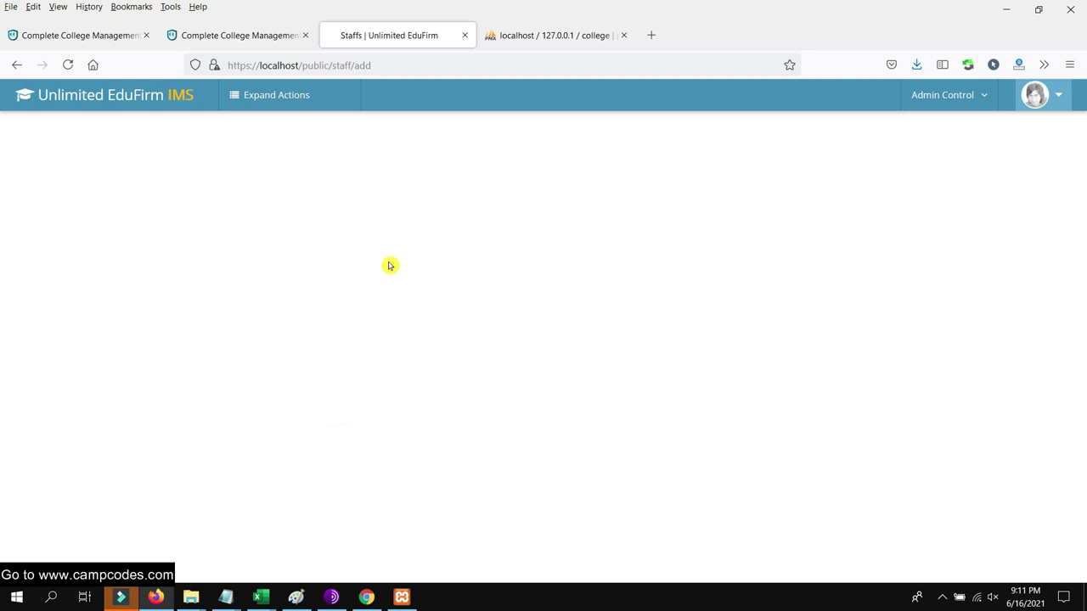
pyautogui.scroll(-3, 654, 294)
pyautogui.click(879, 211)
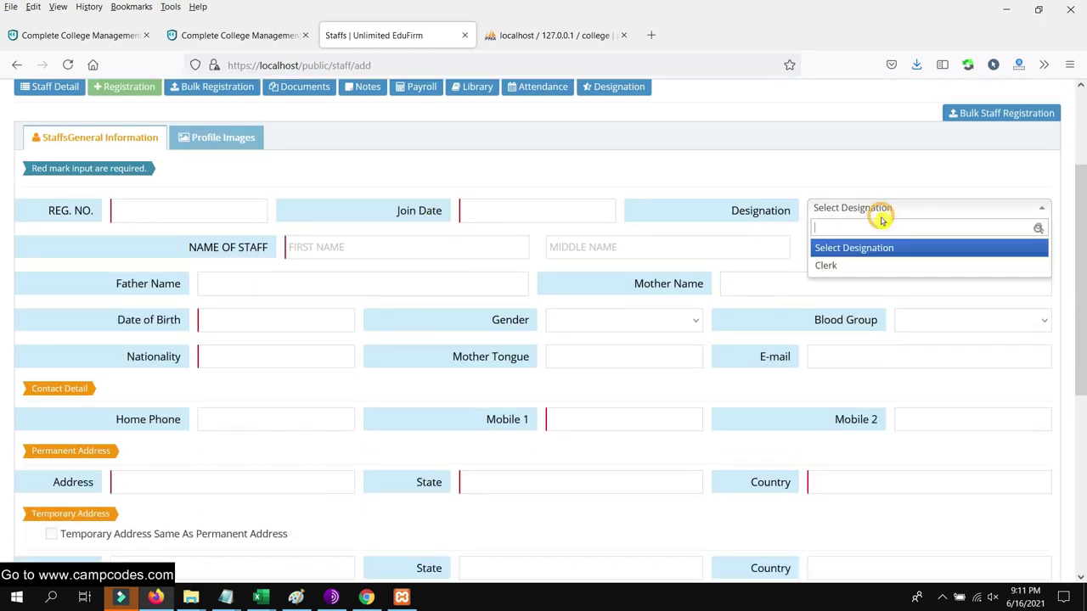
pyautogui.click(840, 266)
# Enter the staff registration number and set the Join Date to 2021-06-16
pyautogui.click(174, 210)
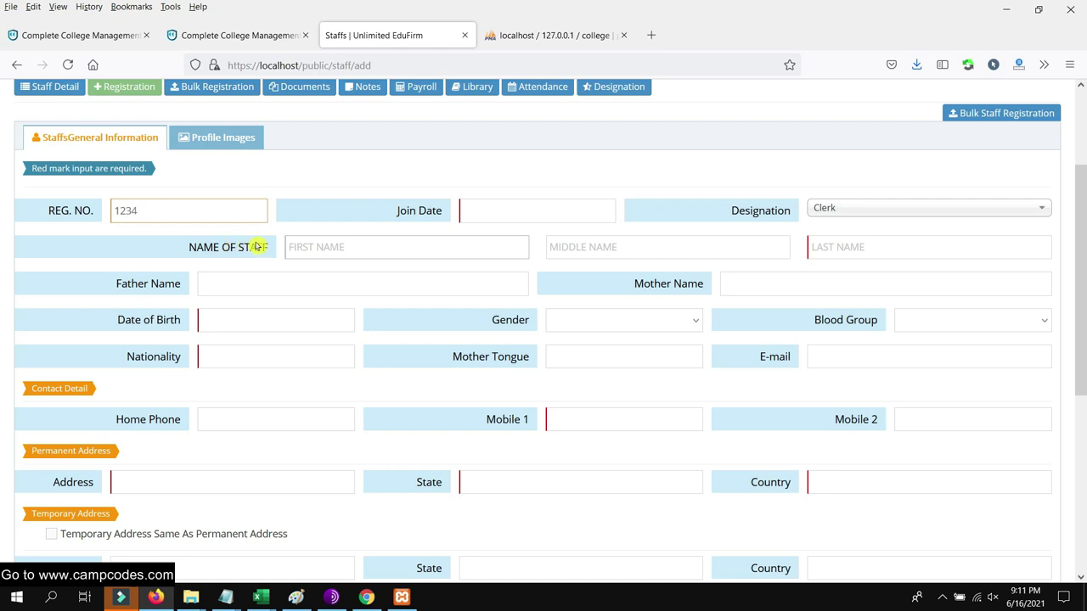
pyautogui.click(535, 219)
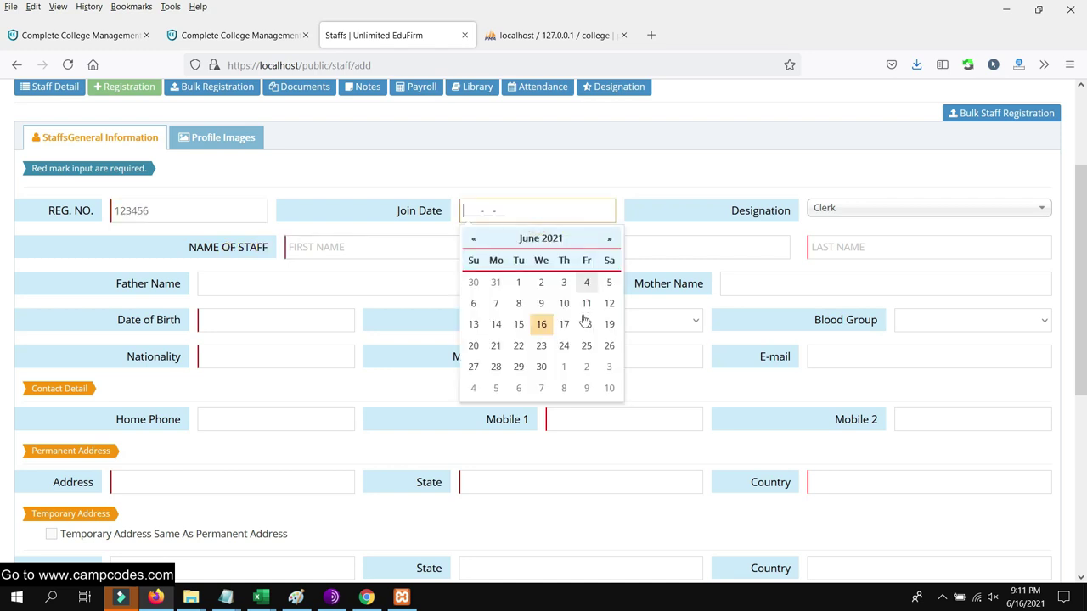
pyautogui.click(539, 323)
# Fill in the staff member's first name, middle initial and last name
pyautogui.click(393, 253)
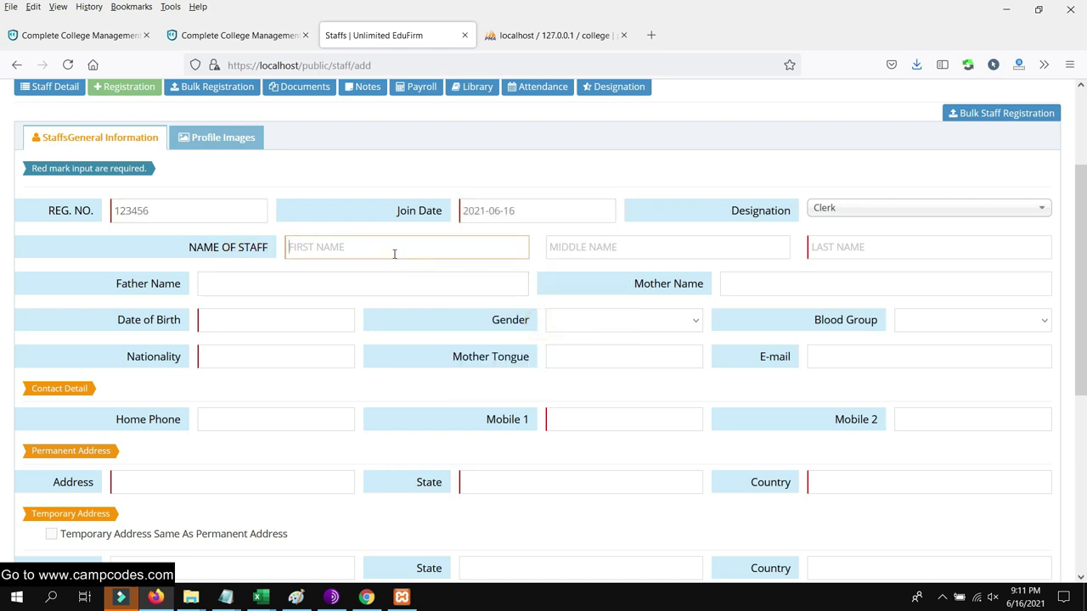
pyautogui.write('CAMP')
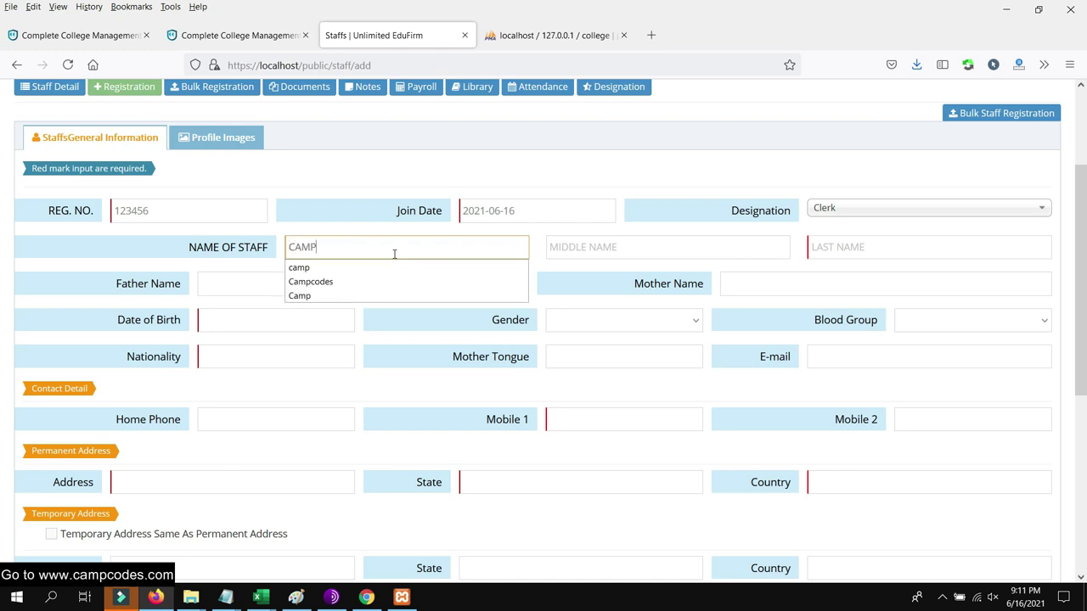
pyautogui.press('Tab')
pyautogui.write('C')
pyautogui.press('Tab')
pyautogui.write('CODEs')
# Enter the full names of the staff member's father and mother
pyautogui.click(315, 286)
pyautogui.write('will')
pyautogui.press('Tab')
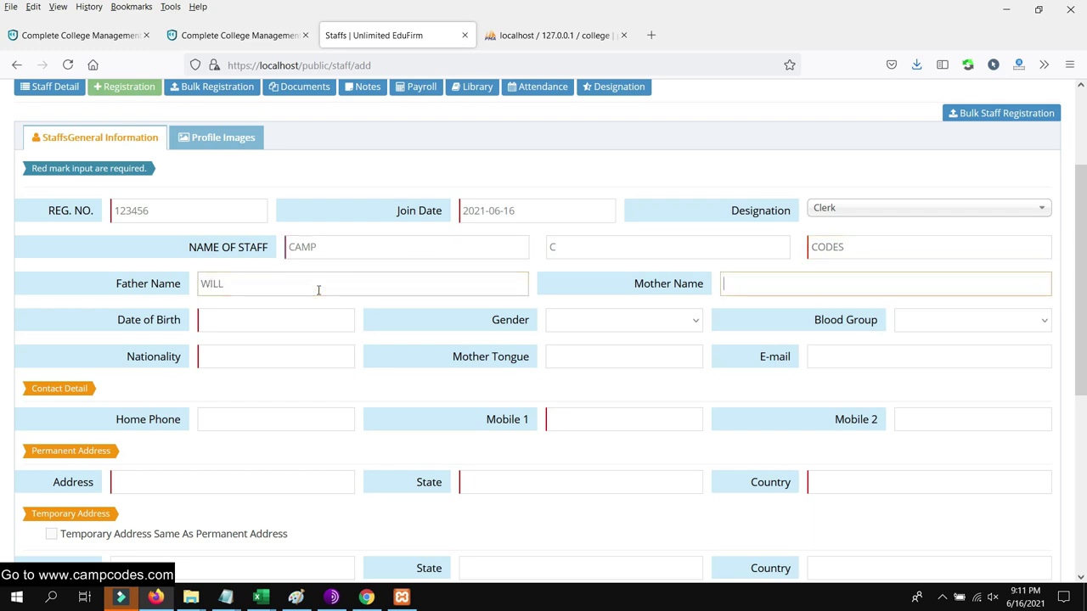
pyautogui.write('S')
pyautogui.scroll(1, 318, 291)
pyautogui.click(297, 316)
pyautogui.write('c')
pyautogui.press('Tab')
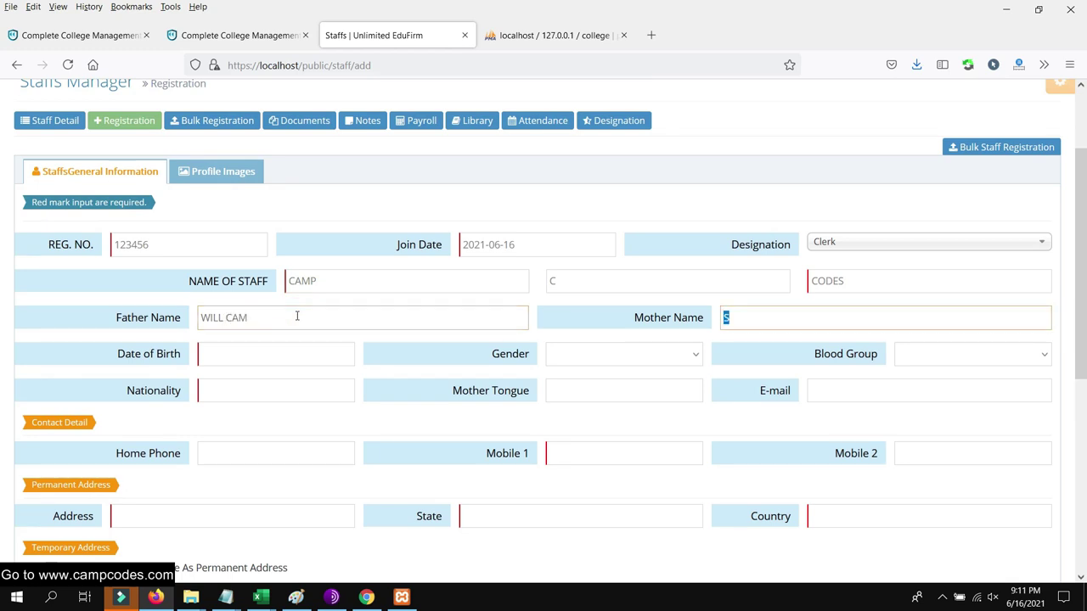
pyautogui.click(298, 315)
pyautogui.press('Tab')
# Fill in the staff member's personal details: date of birth, MALE as Gender and AMERICAN as Nationality
pyautogui.click(298, 358)
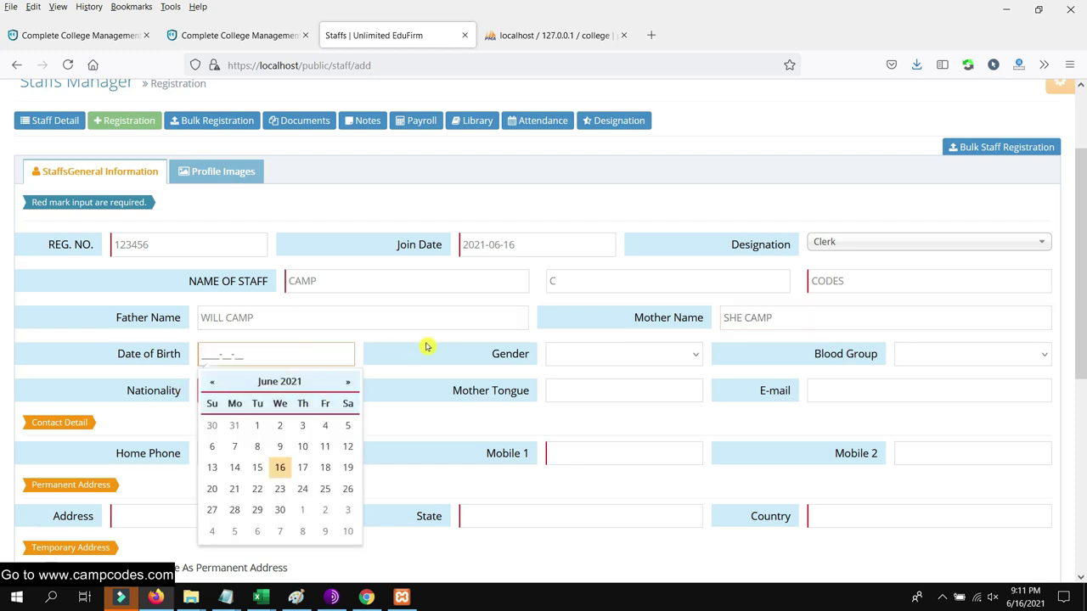
pyautogui.scroll(-2, 332, 374)
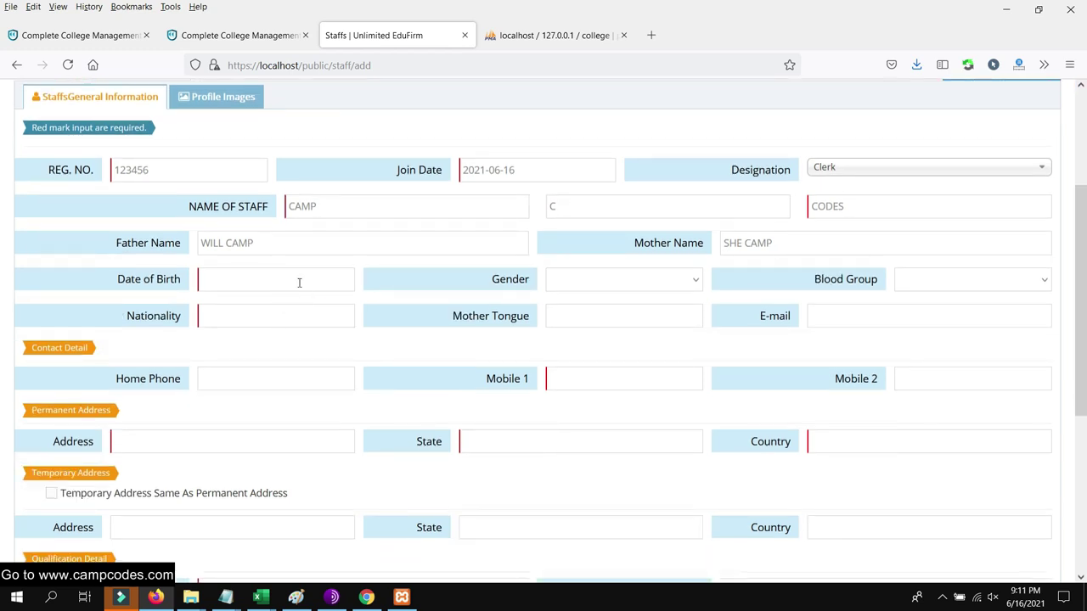
pyautogui.click(293, 279)
pyautogui.click(212, 391)
pyautogui.click(597, 279)
pyautogui.click(583, 329)
pyautogui.click(946, 280)
pyautogui.click(946, 280)
pyautogui.click(249, 323)
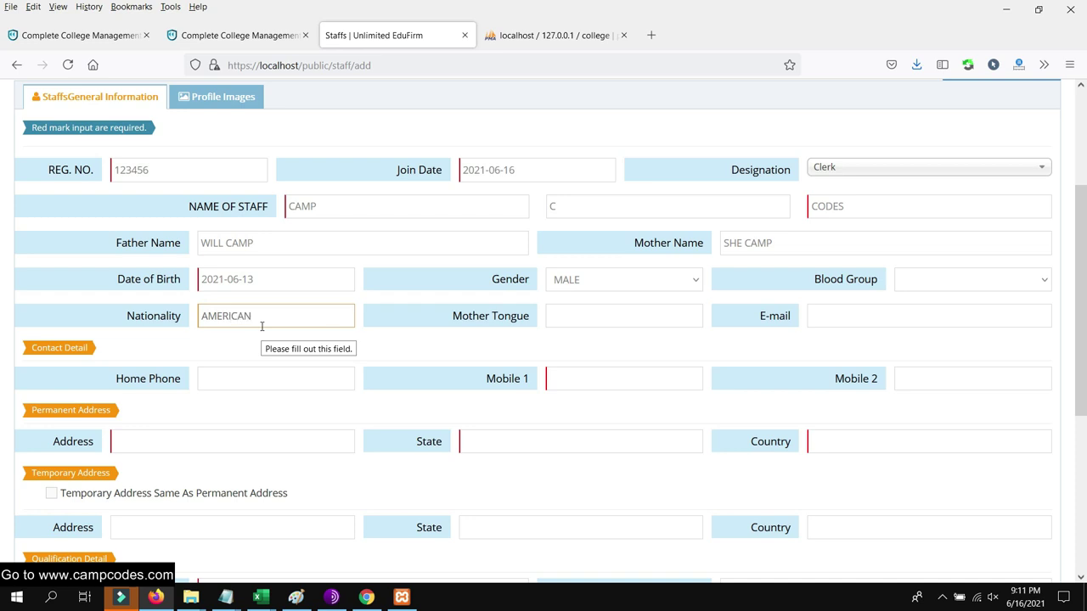
# Enter the staff member's home phone and first mobile number in the contact details
pyautogui.scroll(-1, 262, 323)
pyautogui.click(264, 313)
pyautogui.write('2324324')
pyautogui.click(605, 309)
pyautogui.write('321321321')
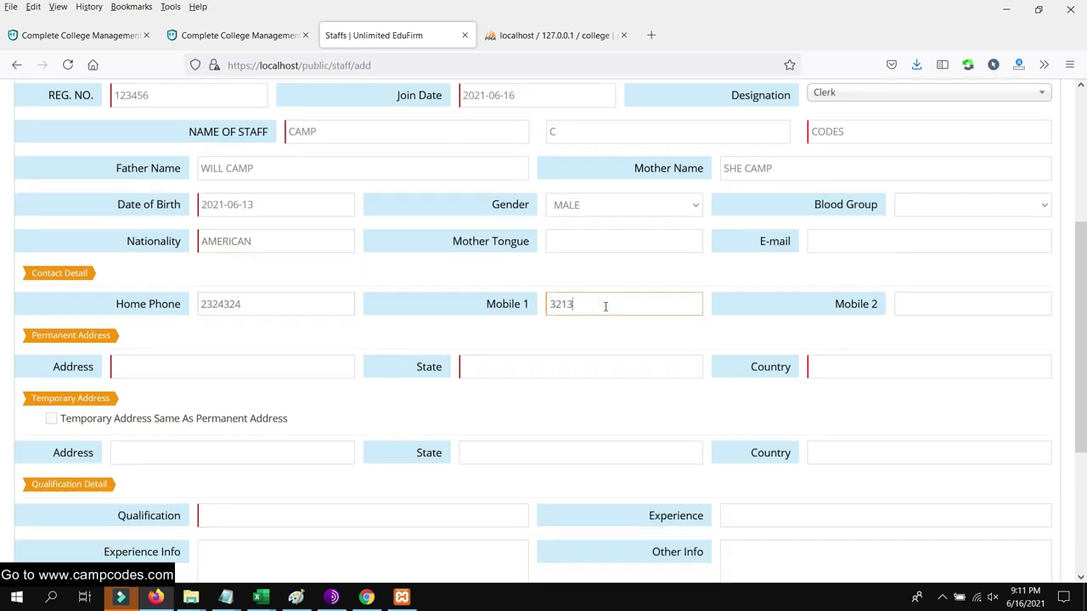
pyautogui.click(902, 313)
# Fill in the permanent address, state and country, and mark the temporary address as the same
pyautogui.scroll(-1, 255, 339)
pyautogui.click(185, 297)
pyautogui.write('MANI')
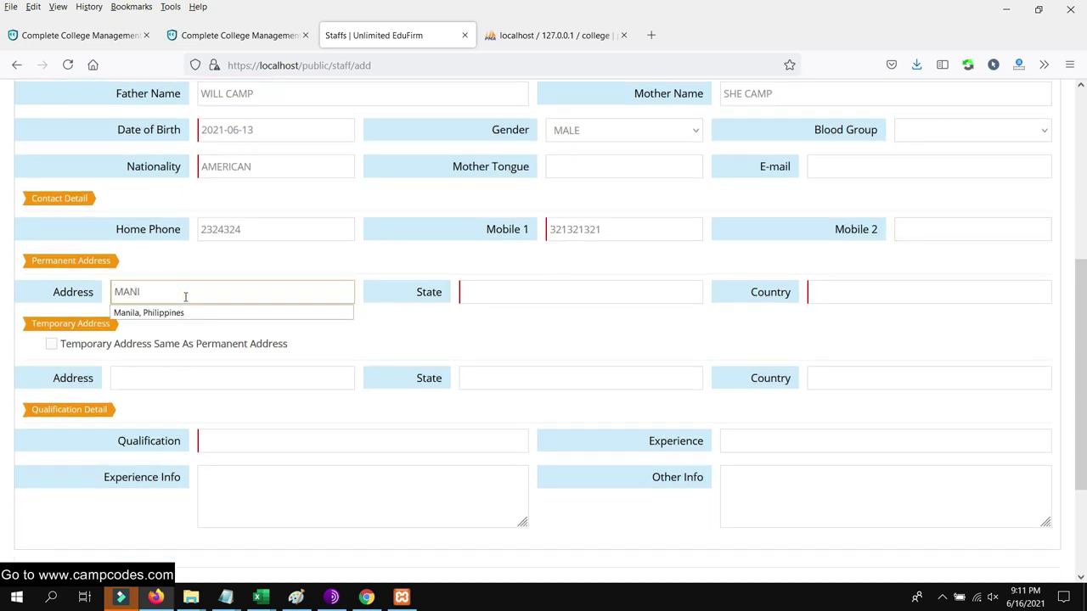
pyautogui.click(211, 312)
pyautogui.click(484, 299)
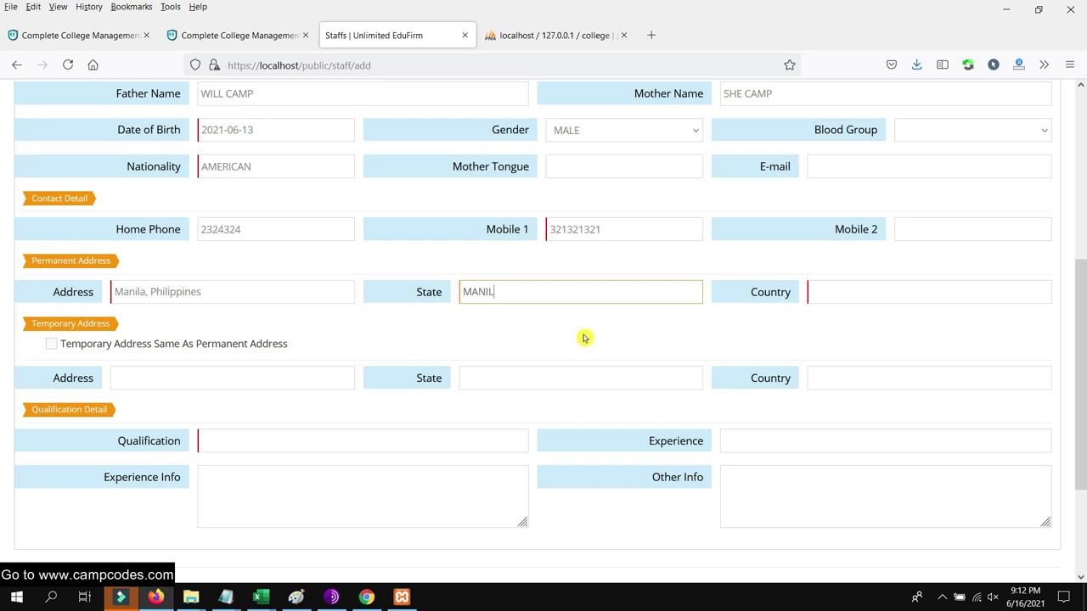
pyautogui.press('Tab')
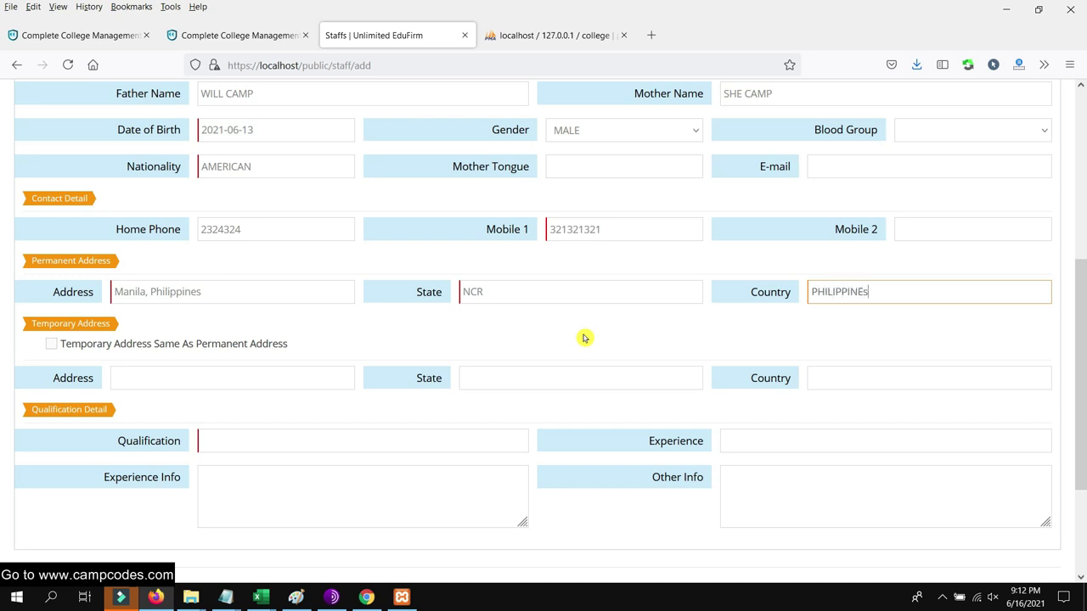
pyautogui.write('PHILIPPINEs')
pyautogui.scroll(-3, 334, 277)
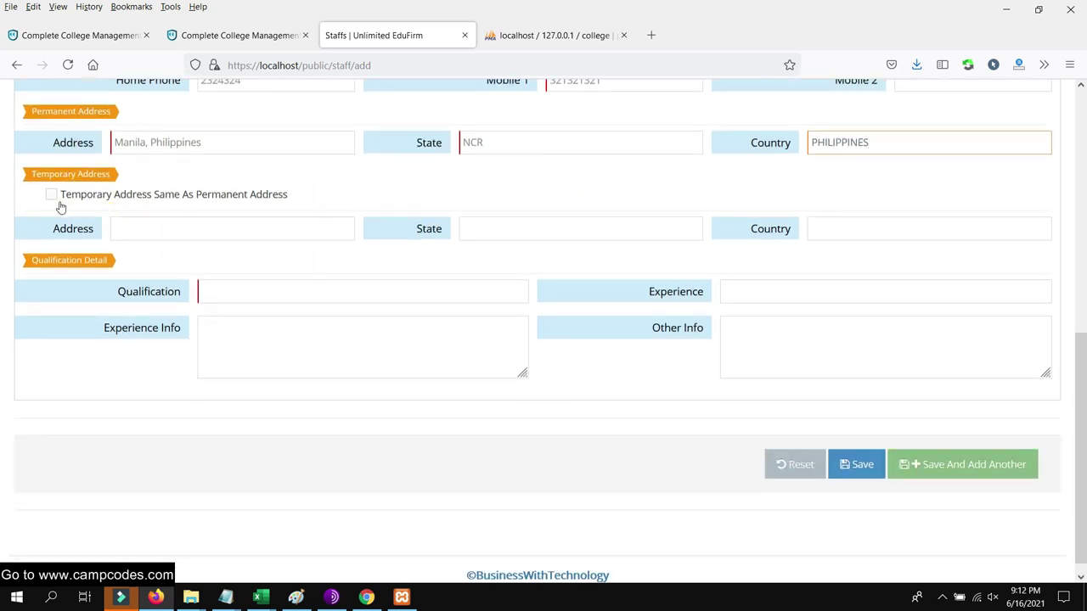
pyautogui.click(52, 194)
# Enter MASTERAL as Qualification, 5 YEARS as Experience and "masters graduate" as Experience Info
pyautogui.scroll(-1, 231, 263)
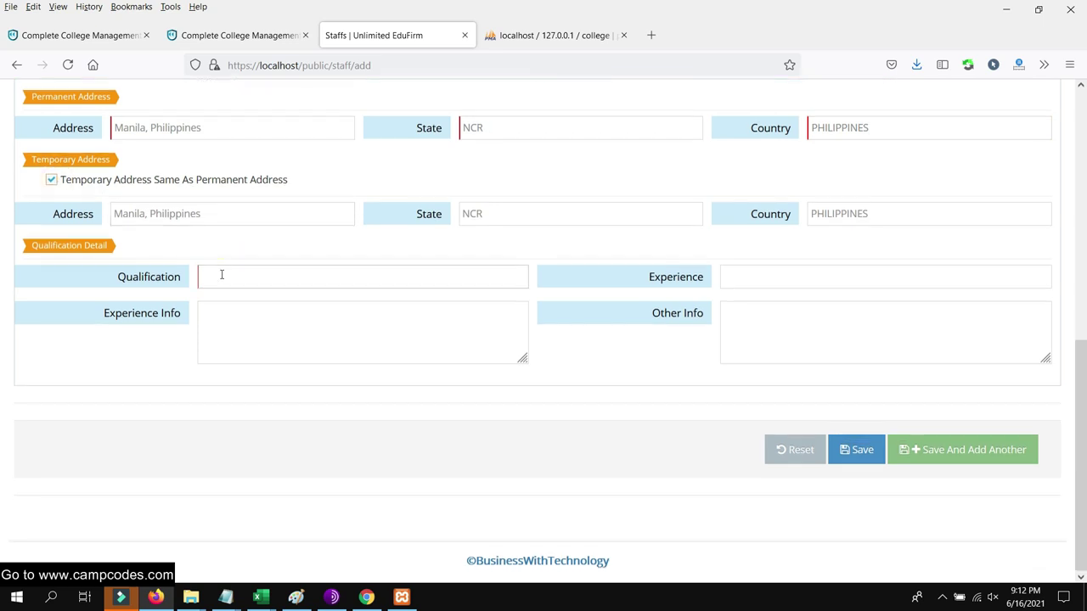
pyautogui.click(371, 281)
pyautogui.scroll(3, 383, 277)
pyautogui.scroll(-3, 383, 276)
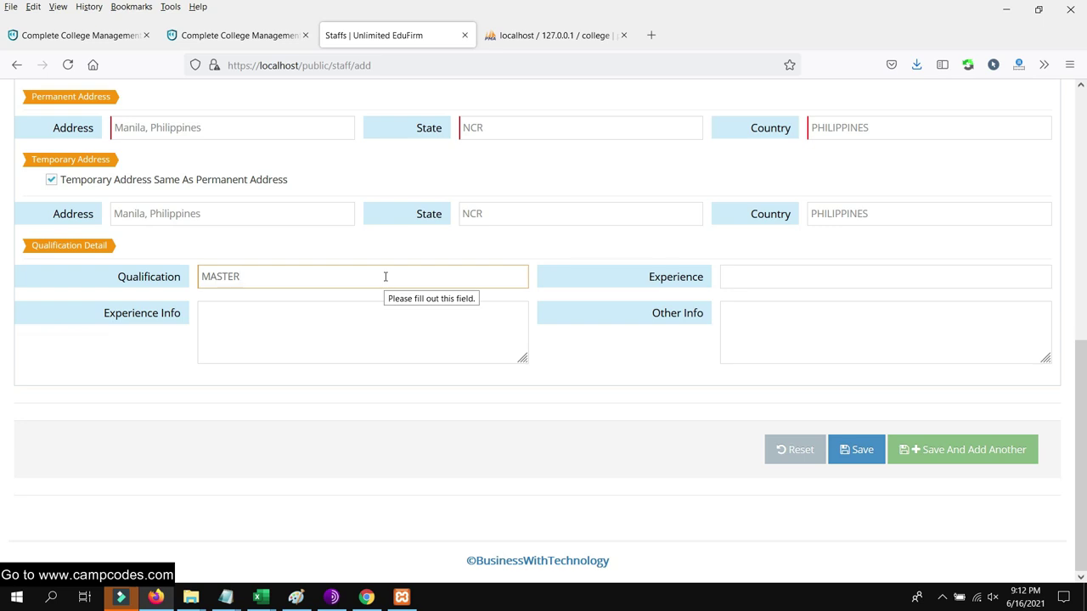
pyautogui.press('Tab')
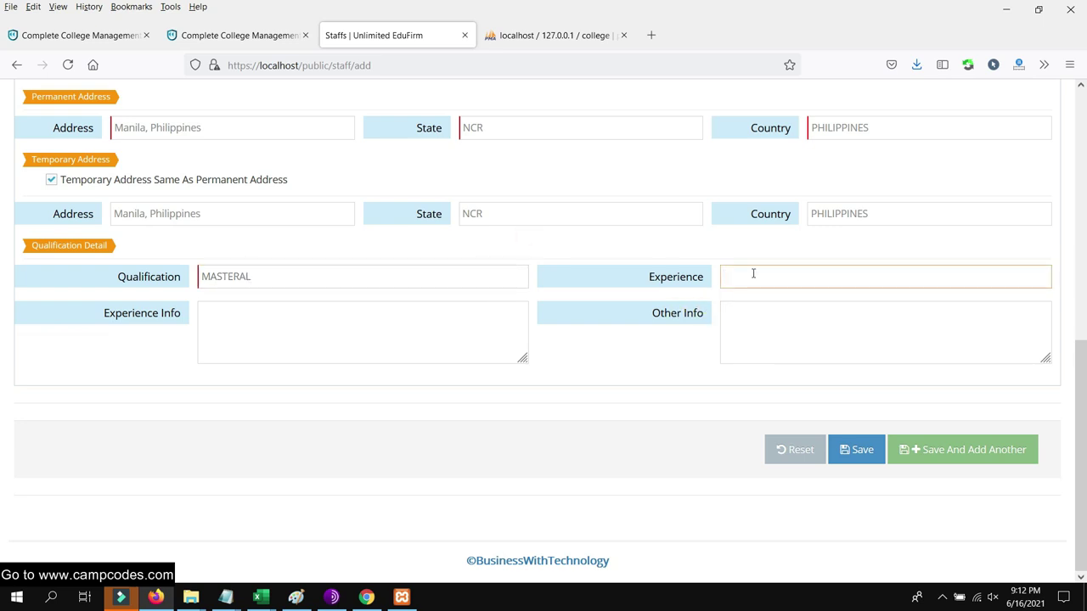
pyautogui.write('5 YEARS')
pyautogui.click(348, 324)
pyautogui.scroll(2, 408, 318)
pyautogui.scroll(-2, 407, 308)
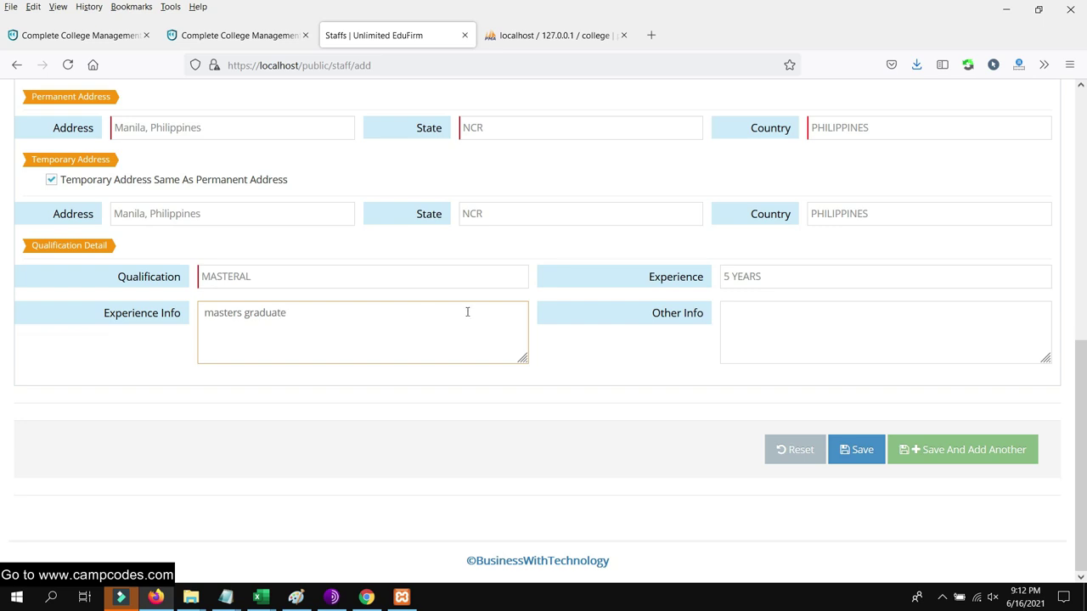
pyautogui.scroll(1, 886, 401)
pyautogui.scroll(-1, 879, 425)
# Save the staff registration and look over the new record in the Staffs List
pyautogui.click(865, 450)
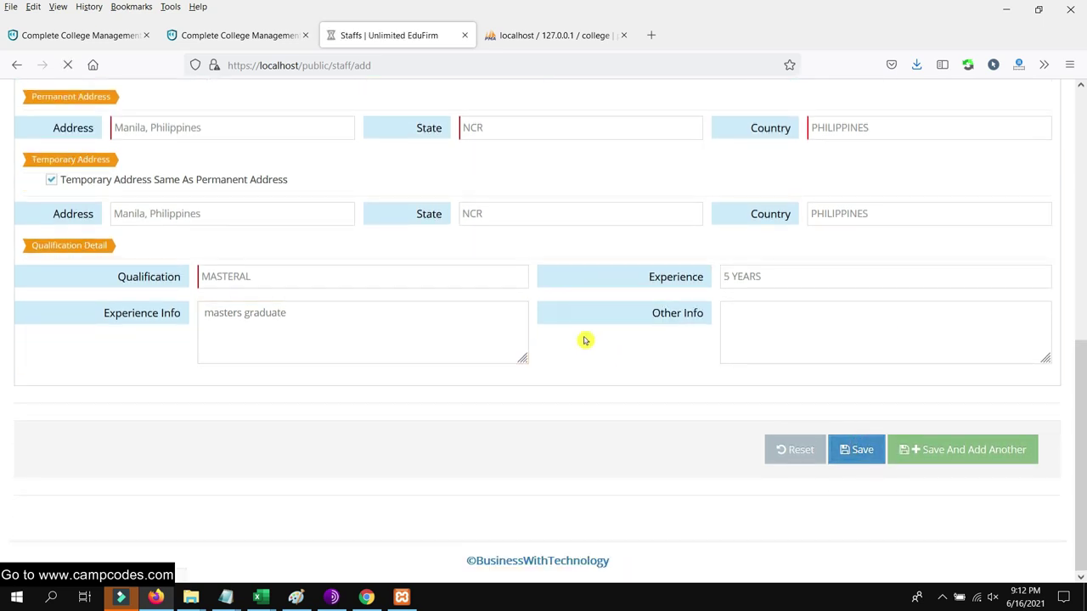
pyautogui.scroll(3, 573, 335)
pyautogui.scroll(-3, 565, 331)
pyautogui.scroll(-1, 566, 340)
pyautogui.scroll(1, 565, 341)
pyautogui.scroll(-1, 564, 341)
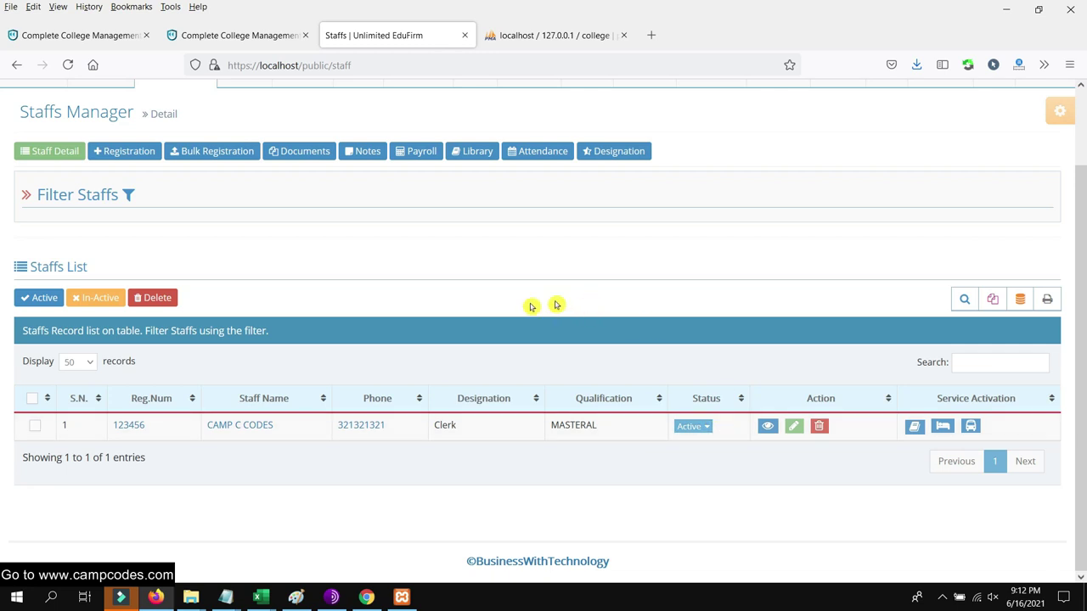
# Look over the Staff Document form and the Bulk Registration page, including its import file chooser
pyautogui.click(300, 155)
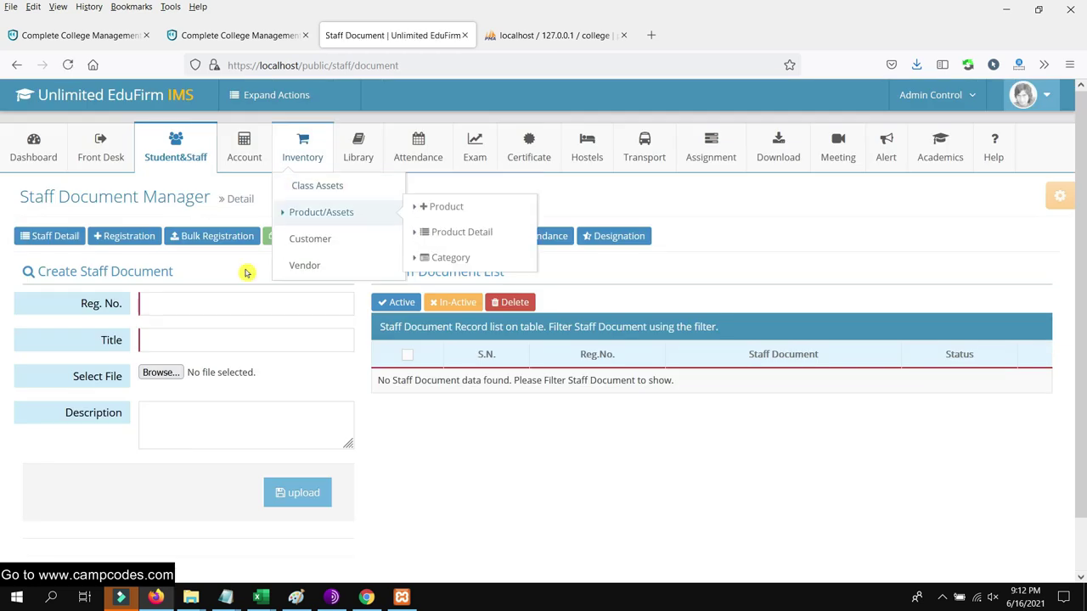
pyautogui.scroll(-1, 191, 183)
pyautogui.click(192, 181)
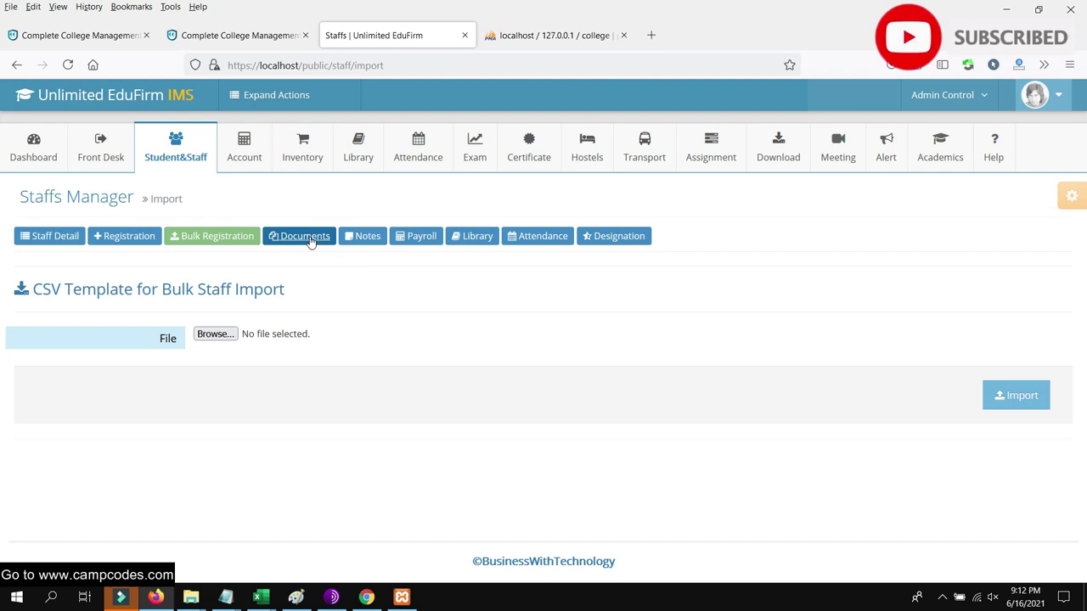
pyautogui.click(214, 334)
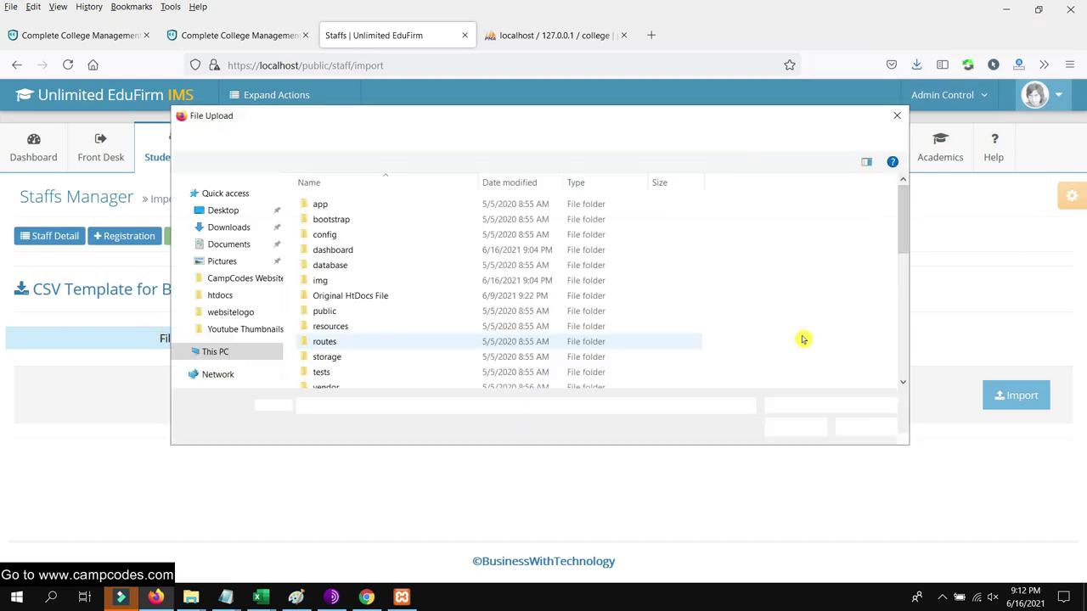
pyautogui.click(898, 117)
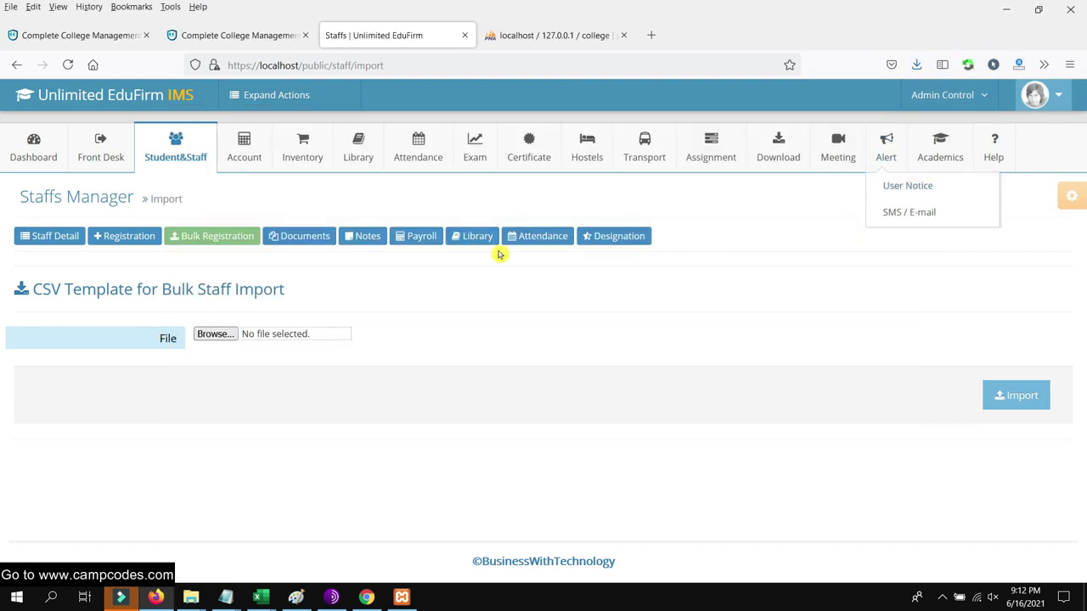
# Return to the Staff Document form, pick the staff registration number and enter Mr as the document title
pyautogui.click(293, 238)
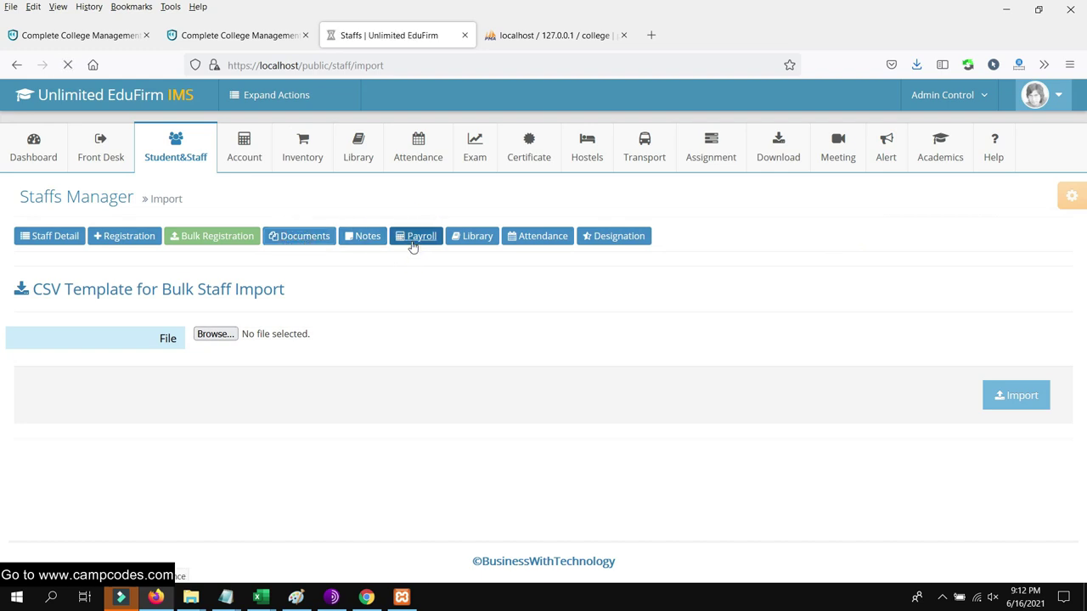
pyautogui.scroll(-1, 242, 251)
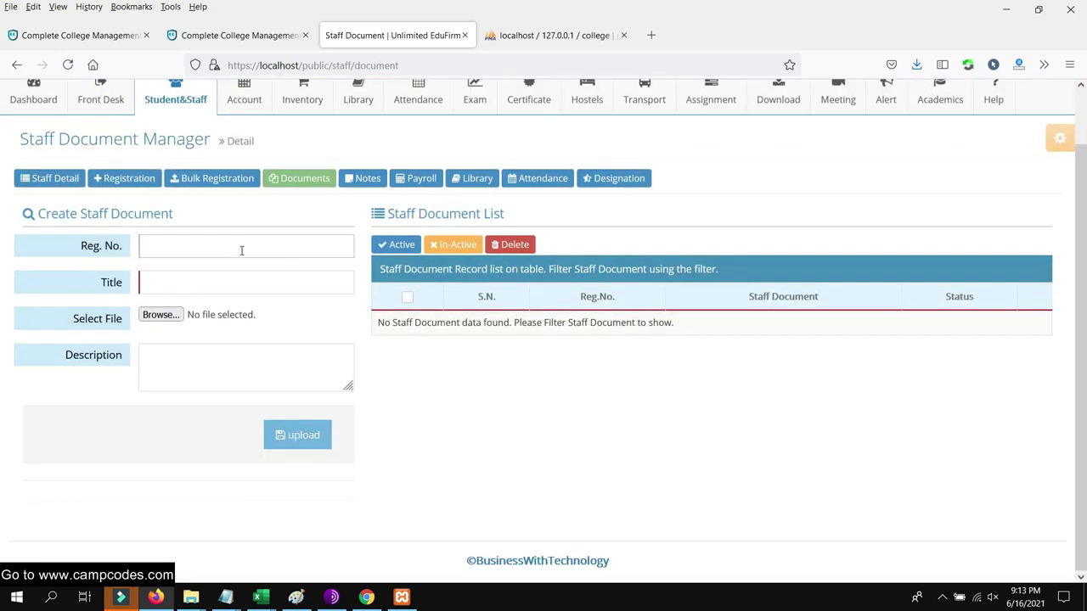
pyautogui.click(240, 248)
pyautogui.write('12')
pyautogui.click(214, 261)
pyautogui.click(187, 281)
pyautogui.click(202, 282)
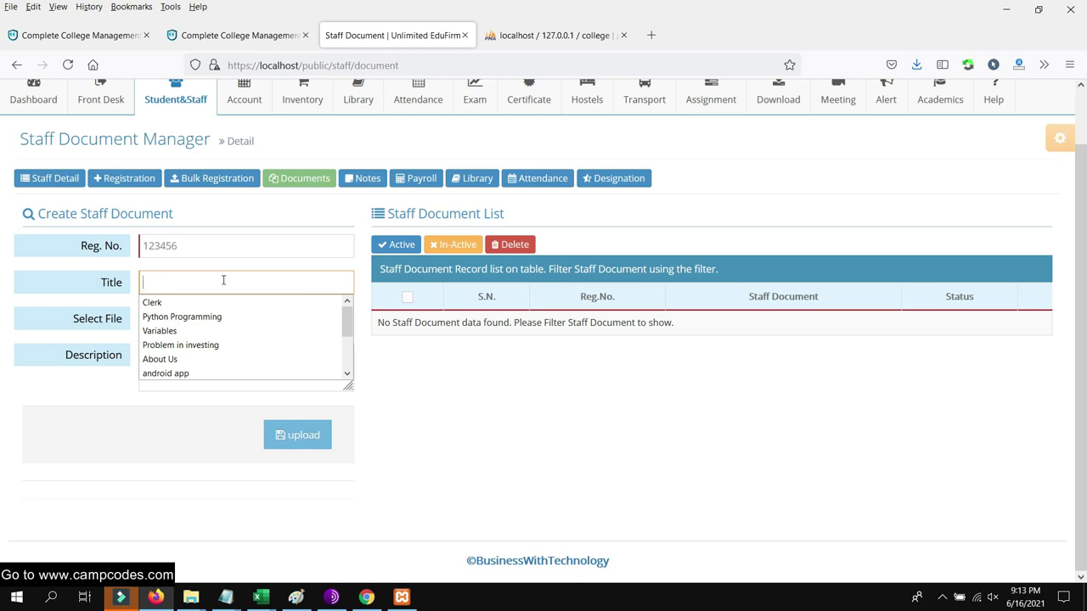
pyautogui.write('Mr')
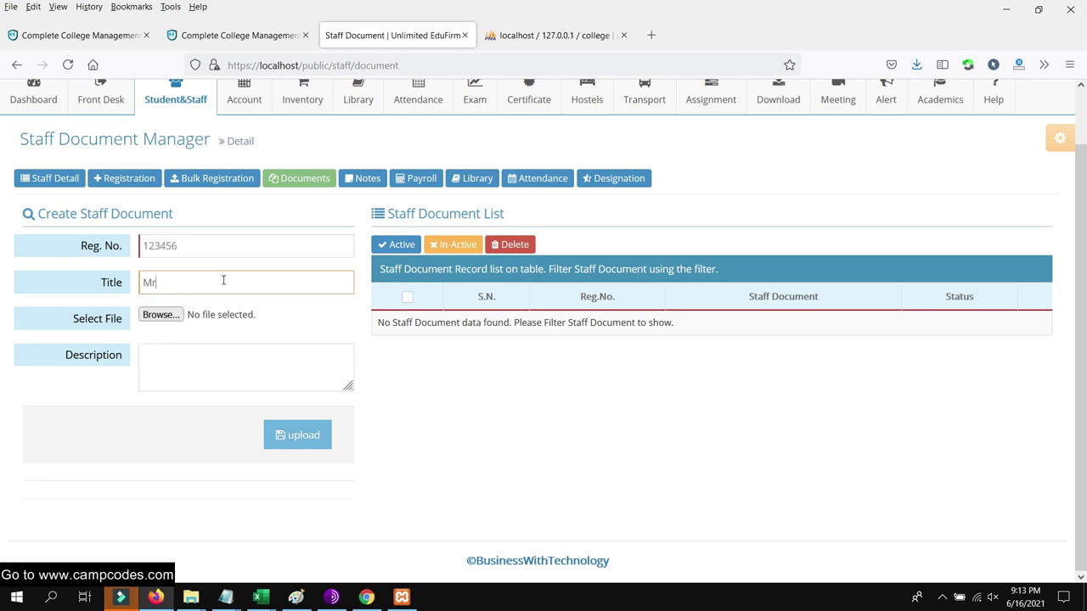
# Attach the file For Downloading.txt from the CampCodes Website folder to the staff document
pyautogui.click(151, 314)
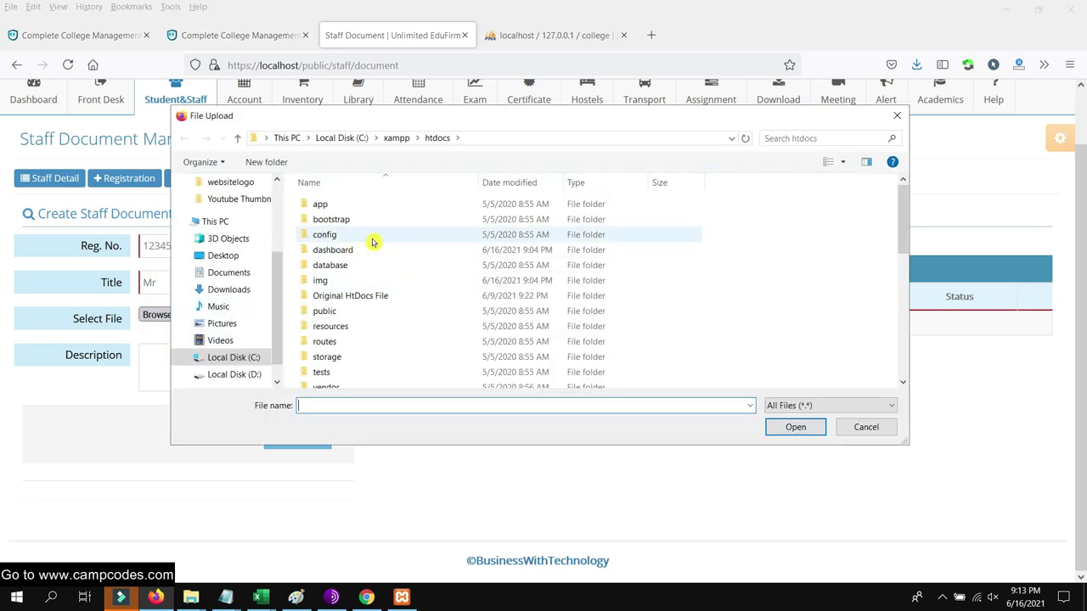
pyautogui.scroll(2, 260, 244)
pyautogui.scroll(1, 238, 255)
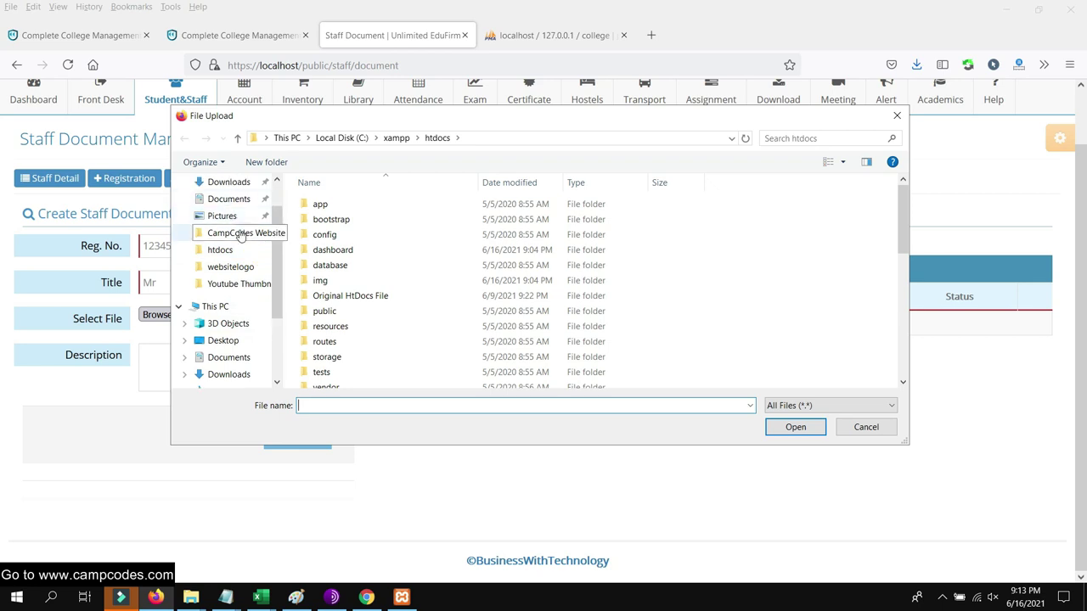
pyautogui.click(225, 232)
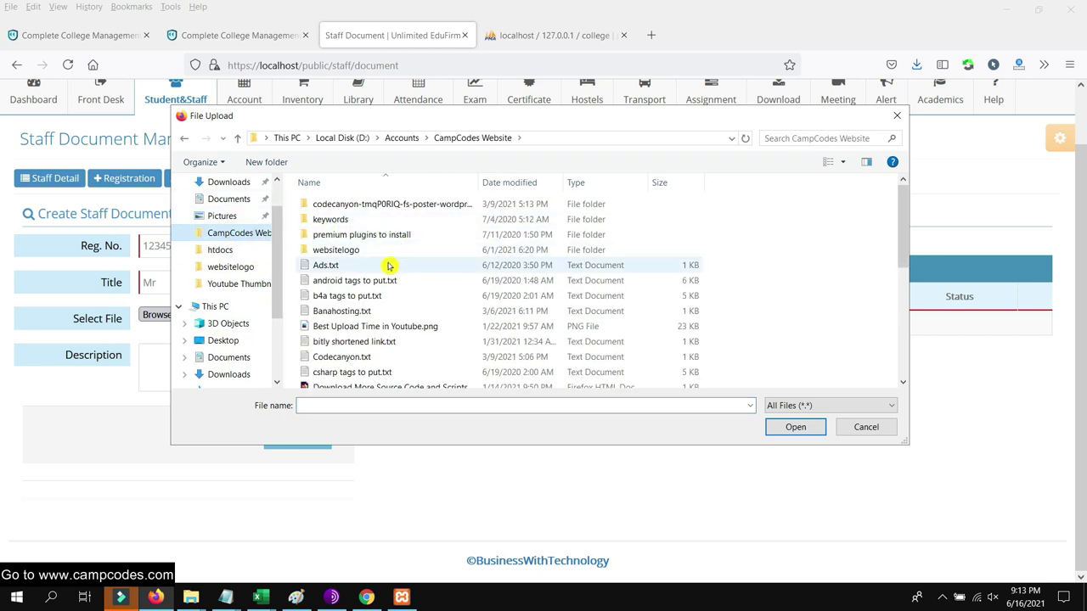
pyautogui.scroll(-1, 417, 303)
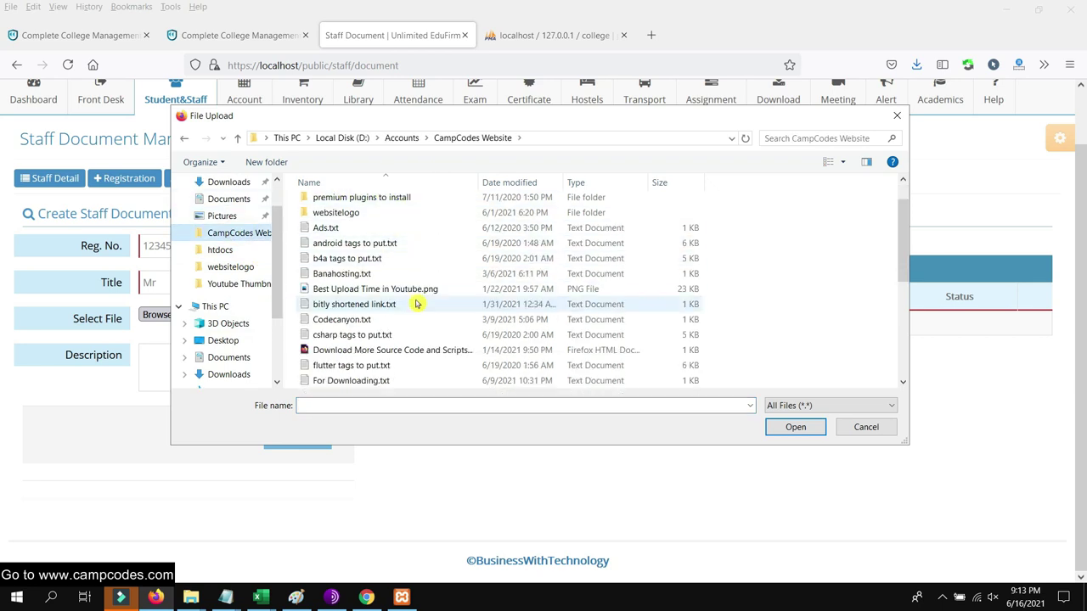
pyautogui.scroll(-1, 409, 313)
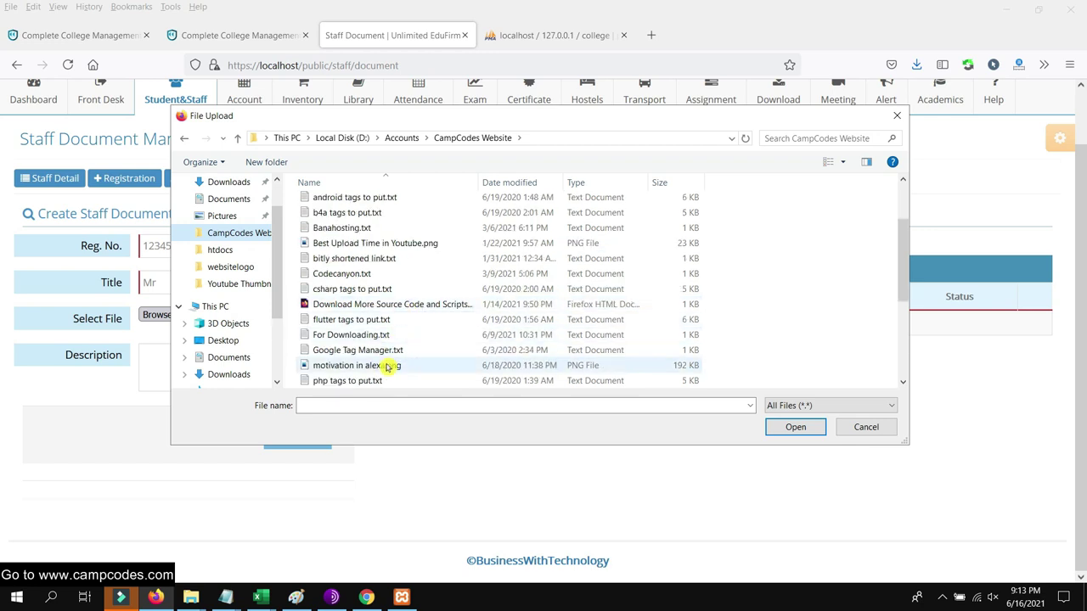
pyautogui.doubleClick(377, 335)
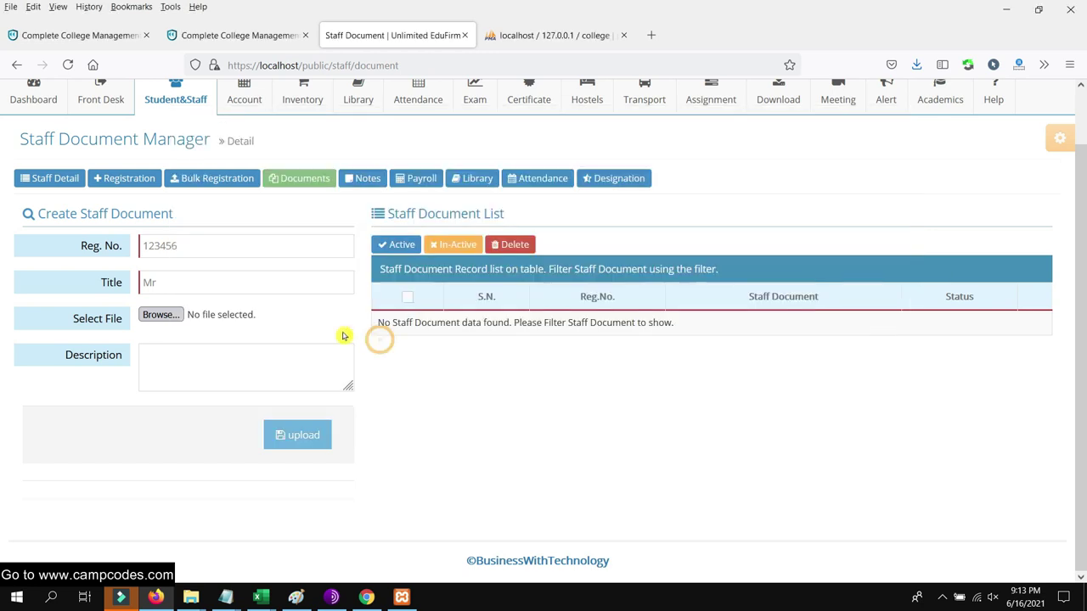
# Fill in the staff document's description and upload the document
pyautogui.click(209, 358)
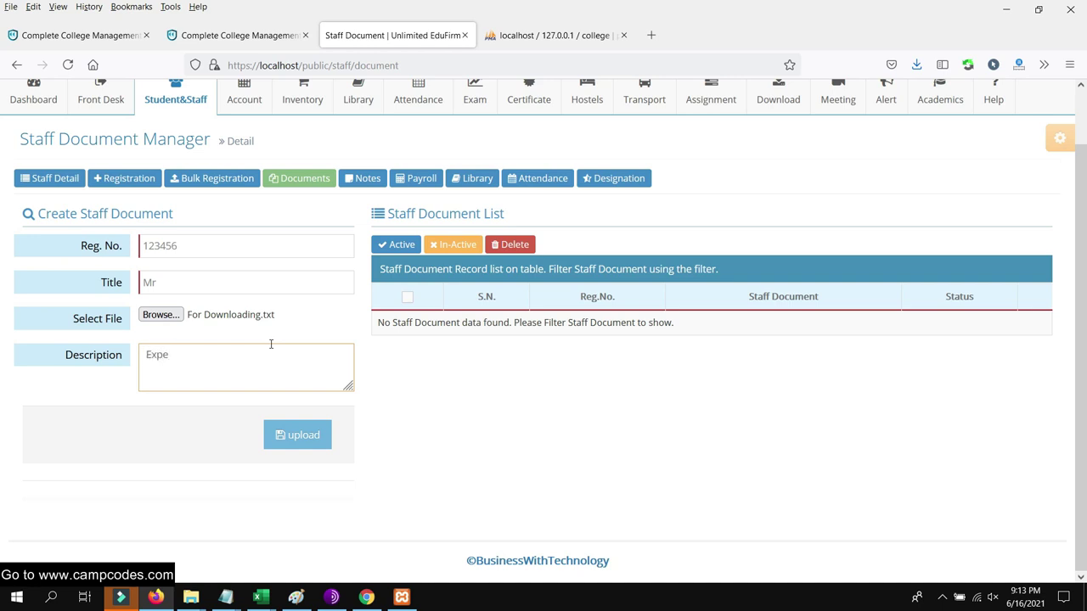
pyautogui.click(302, 446)
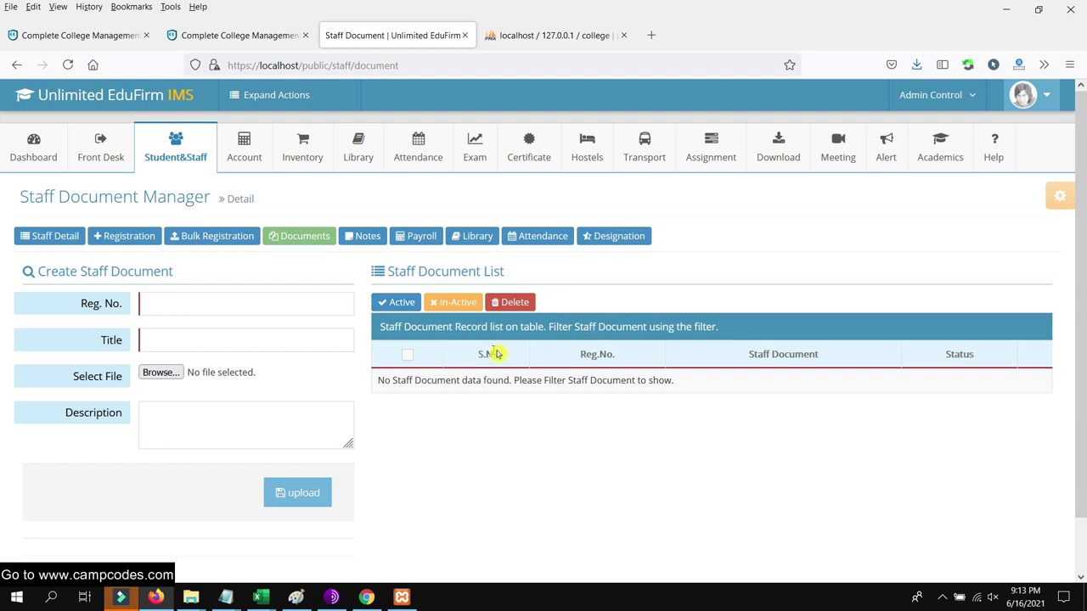
pyautogui.scroll(-1, 543, 374)
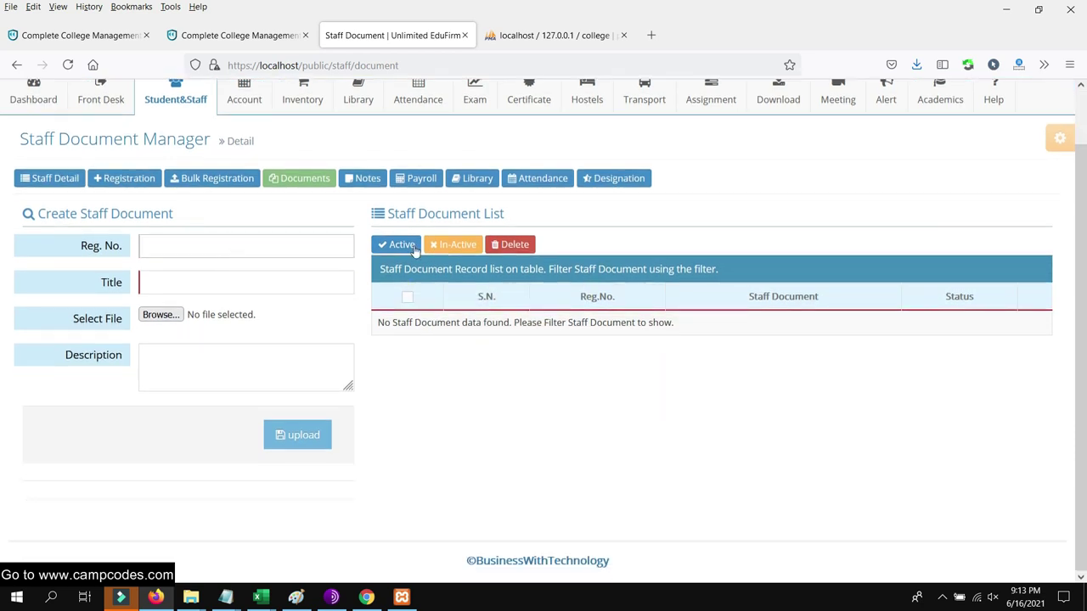
# Look over the Staff Notes page and the staff payroll's Balance Salary page
pyautogui.scroll(1, 475, 246)
pyautogui.click(367, 236)
pyautogui.scroll(-1, 417, 242)
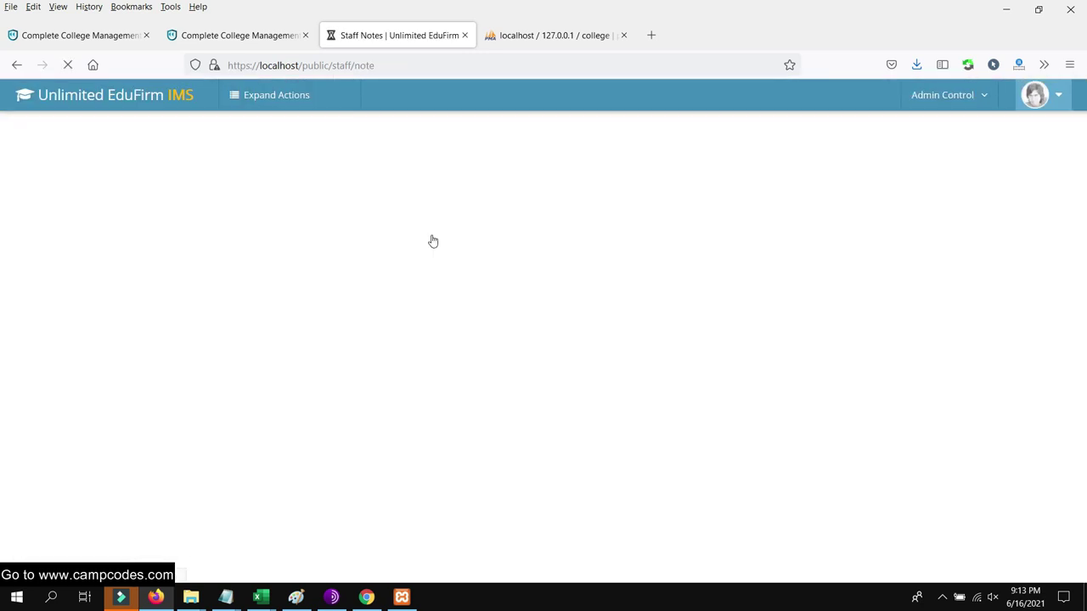
pyautogui.click(418, 242)
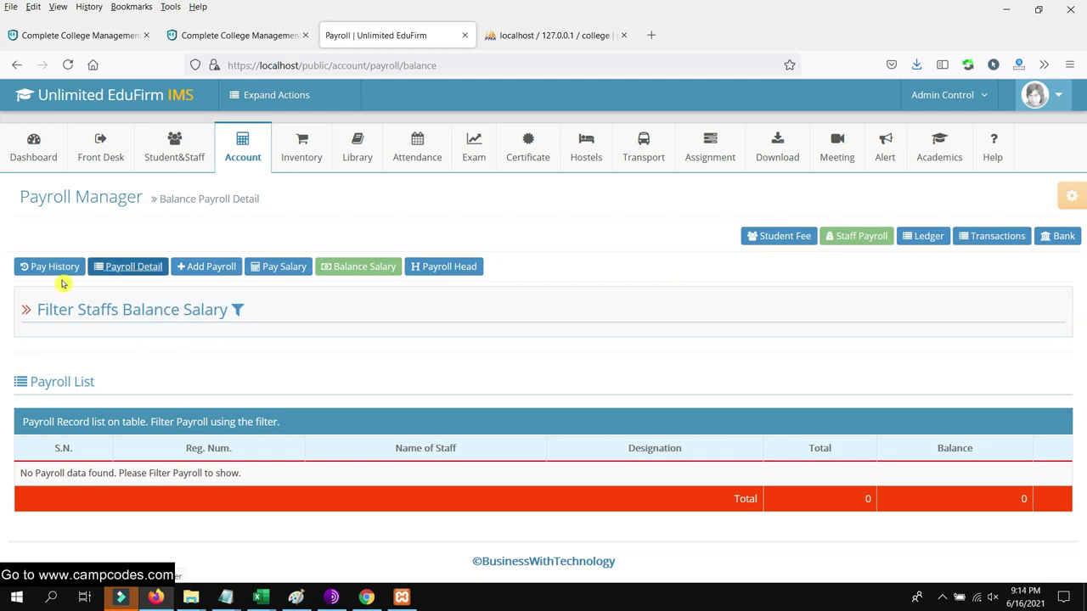
# Open the Add Payroll form and insert an empty payroll row
pyautogui.click(211, 267)
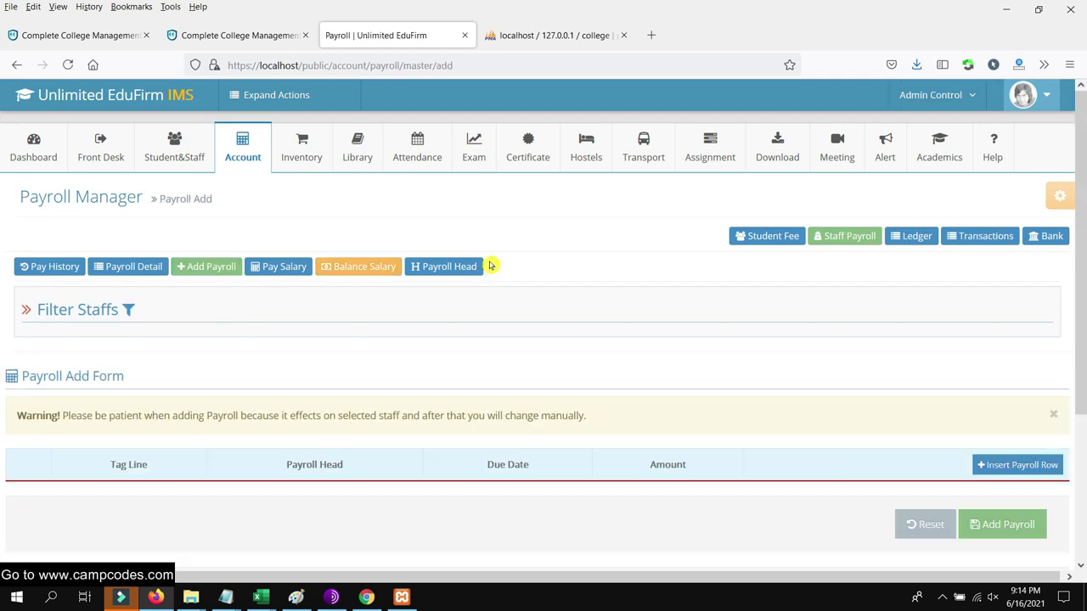
pyautogui.scroll(-2, 514, 289)
pyautogui.scroll(-2, 516, 291)
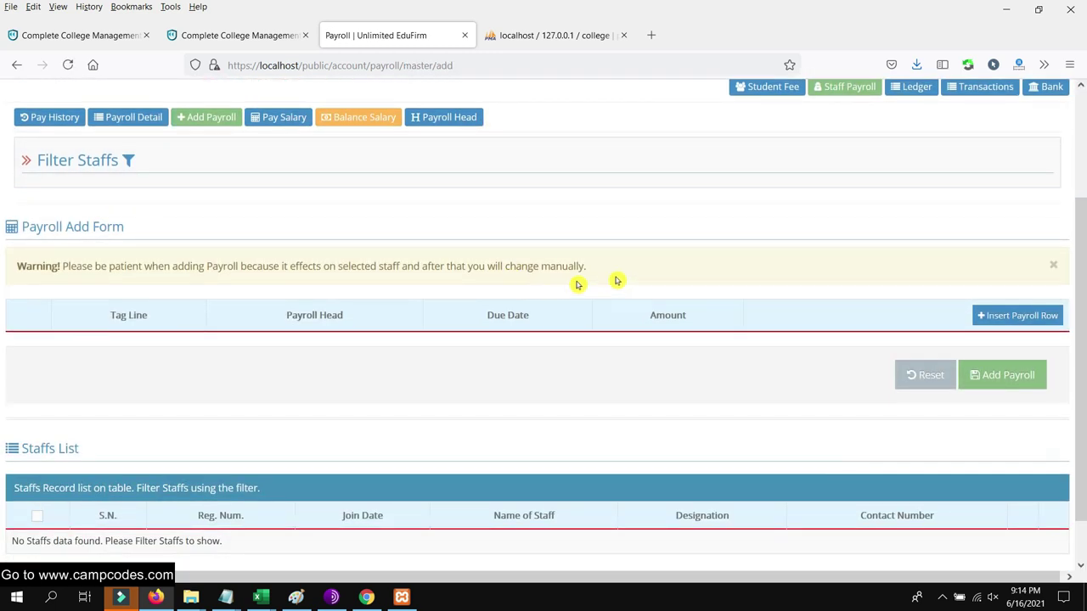
pyautogui.scroll(-2, 759, 297)
pyautogui.scroll(2, 1025, 323)
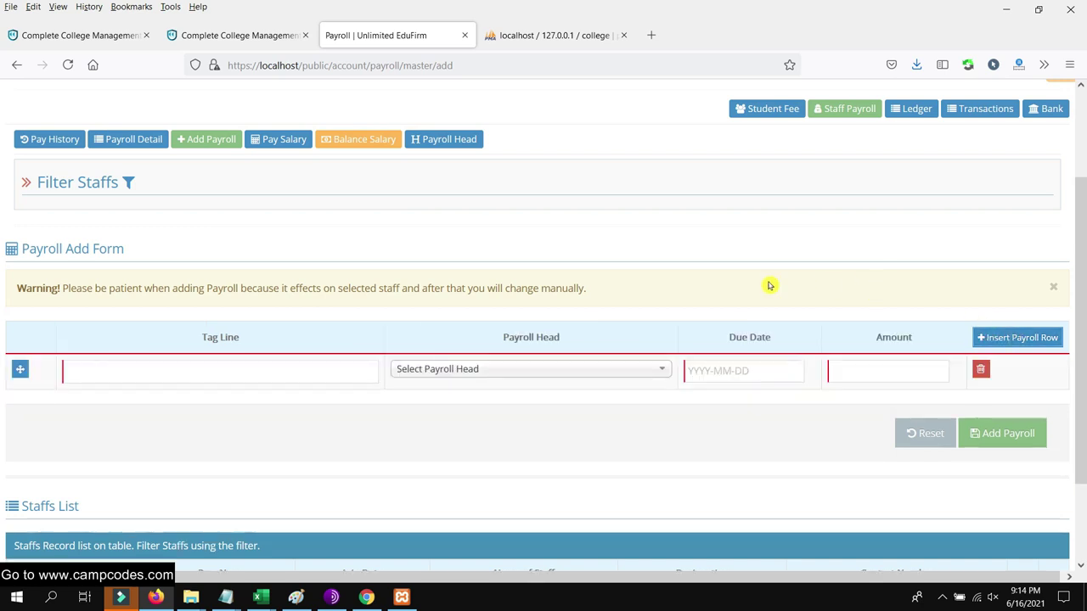
# Try to add the blank payroll row without selecting any staff, and go to the Payroll Detail page
pyautogui.click(496, 376)
pyautogui.click(498, 370)
pyautogui.click(249, 369)
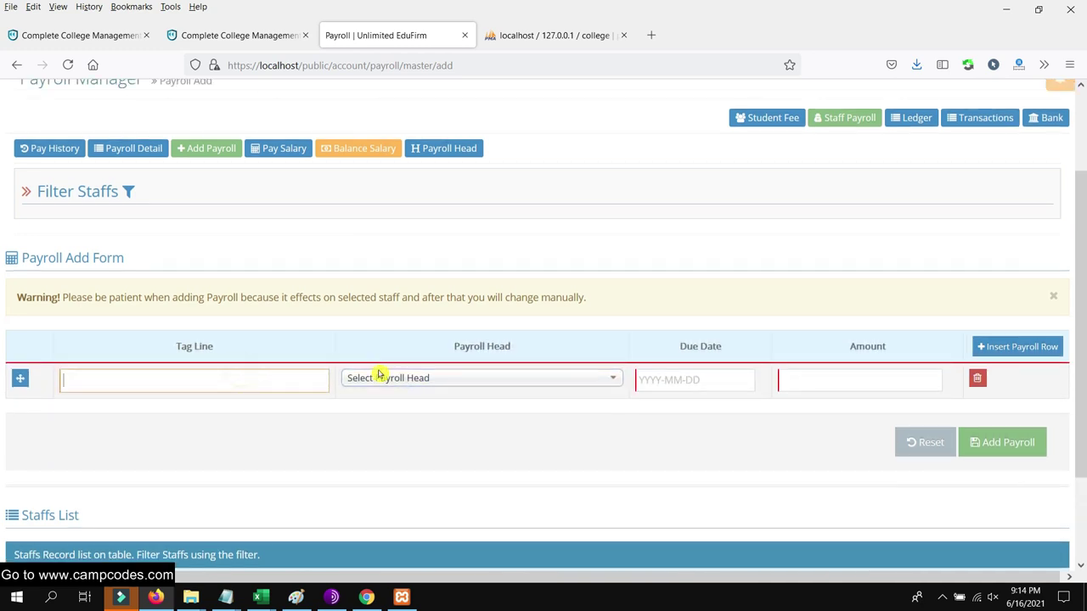
pyautogui.click(924, 442)
pyautogui.click(991, 442)
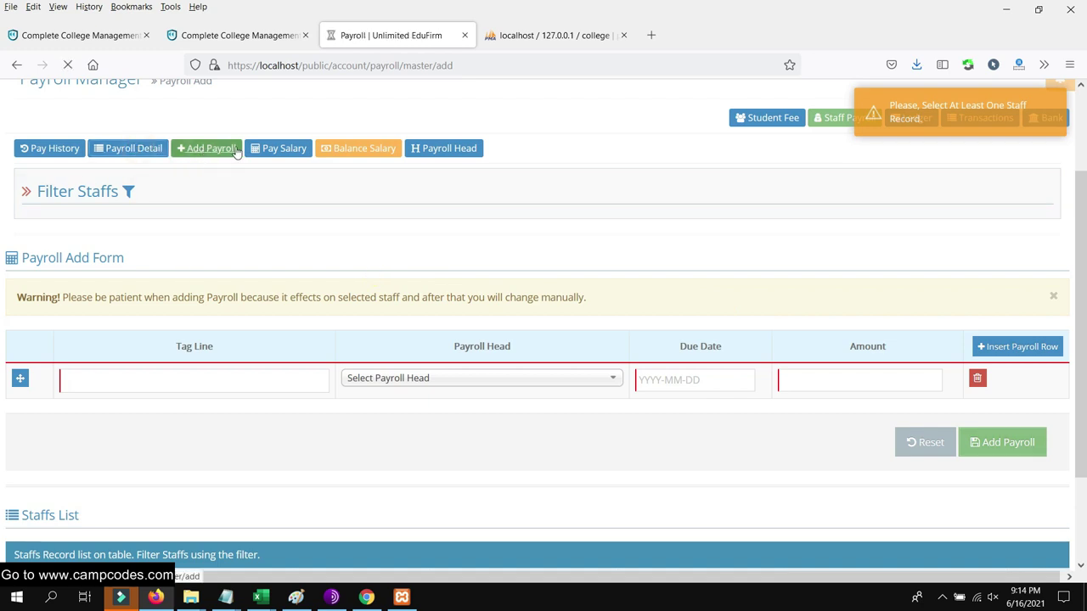
pyautogui.scroll(2, 293, 250)
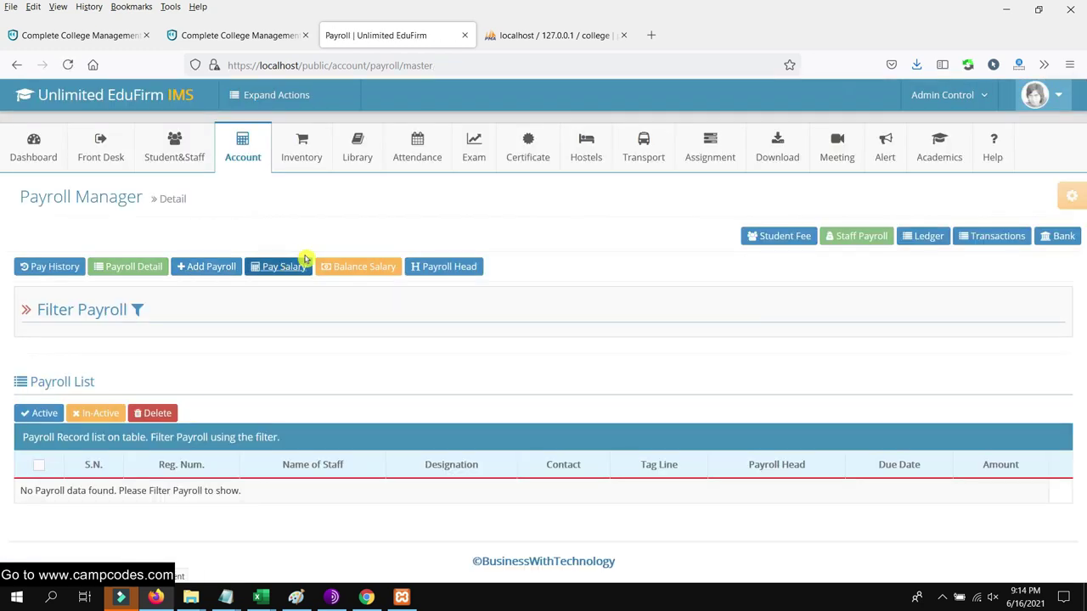
# Go to the Students Manager and open the student registration form
pyautogui.moveTo(180, 160)
pyautogui.moveTo(171, 188)
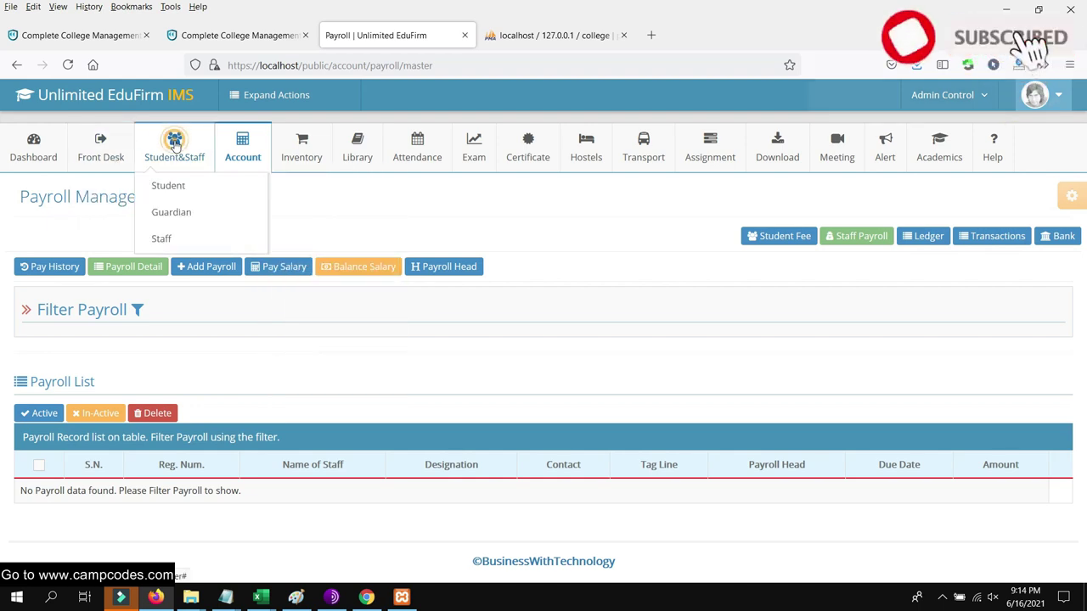
pyautogui.moveTo(216, 227)
pyautogui.click(180, 188)
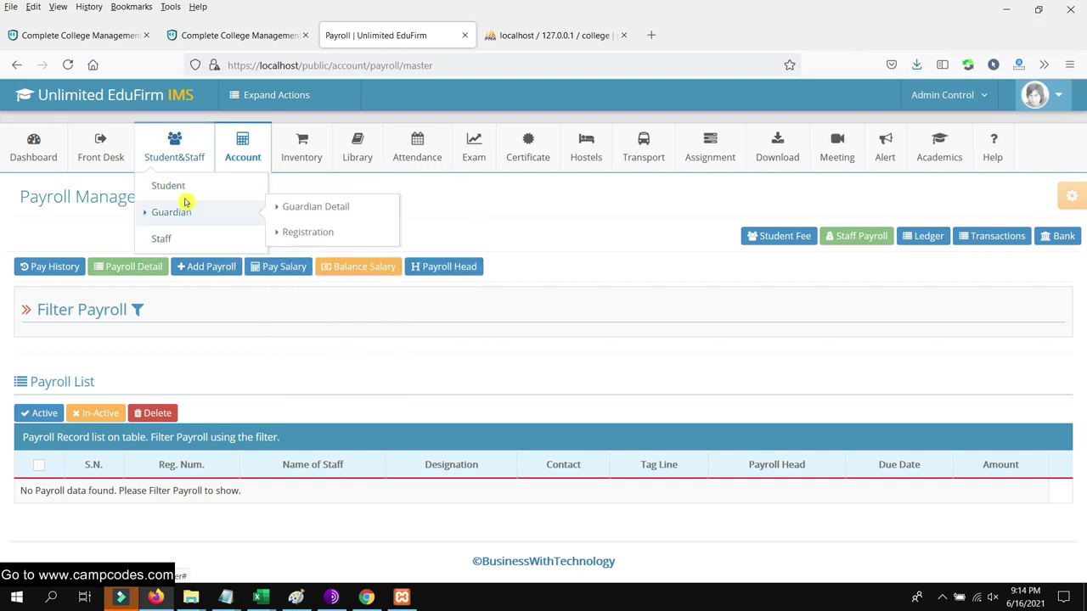
pyautogui.click(320, 181)
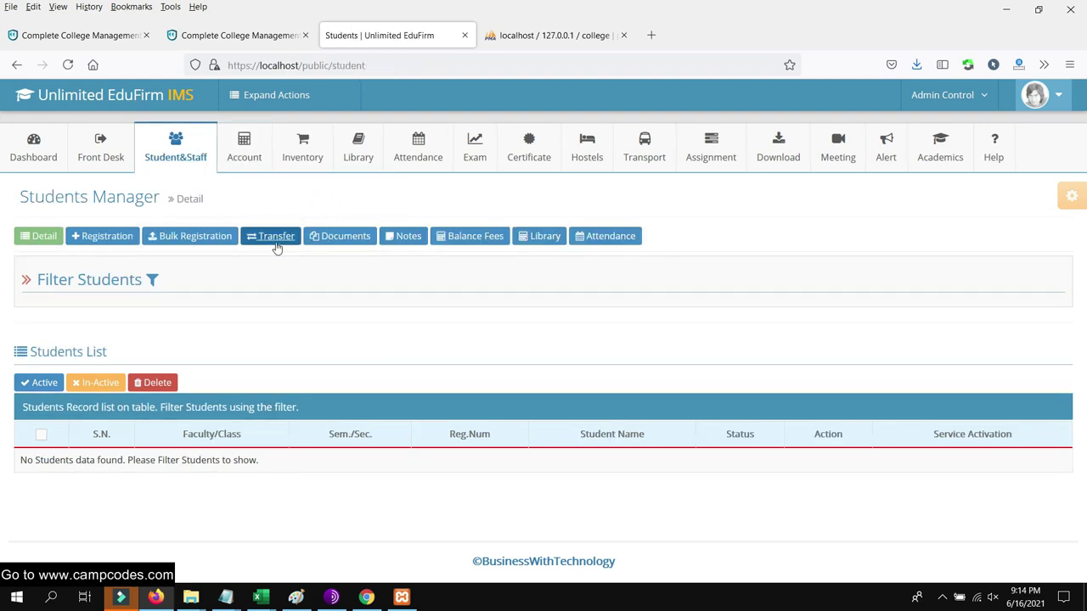
pyautogui.click(92, 237)
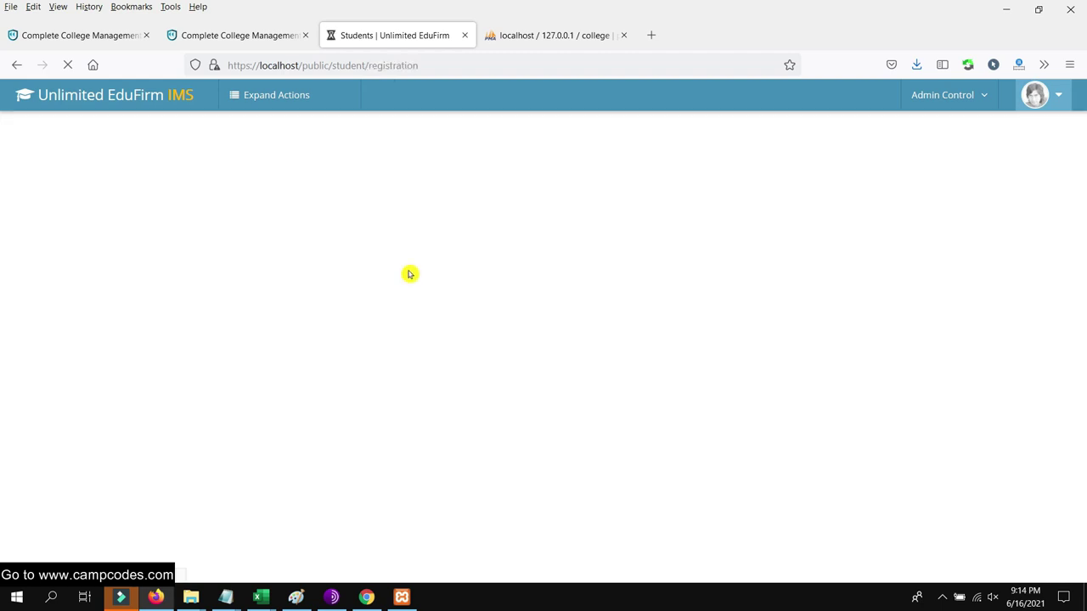
# Enter the student's registration number and set the Date of Admission to 2021-06-16 in General Information
pyautogui.scroll(-3, 396, 284)
pyautogui.scroll(-10, 396, 285)
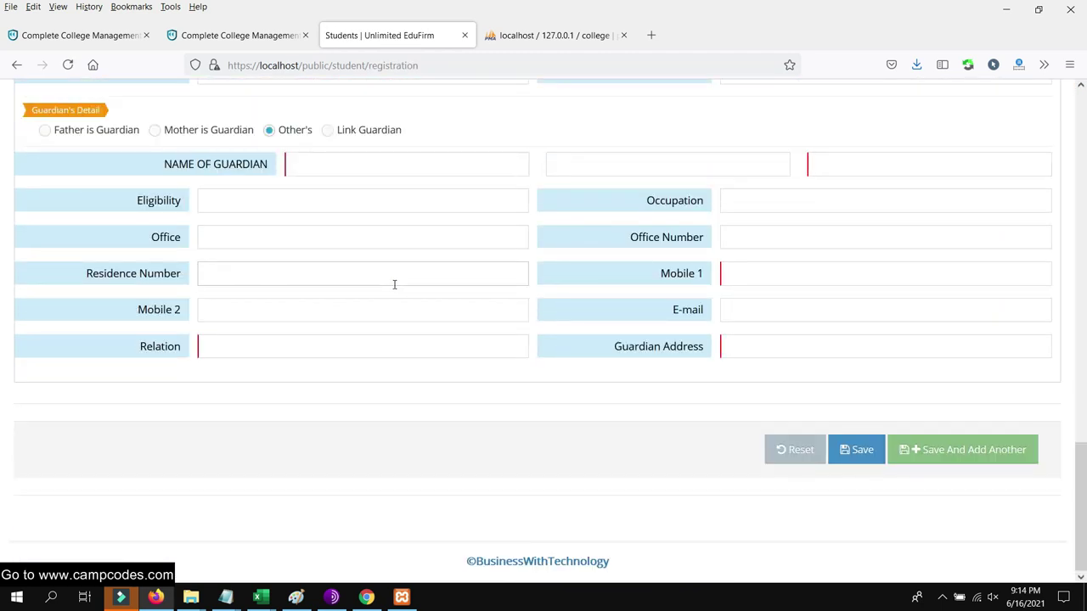
pyautogui.scroll(13, 394, 284)
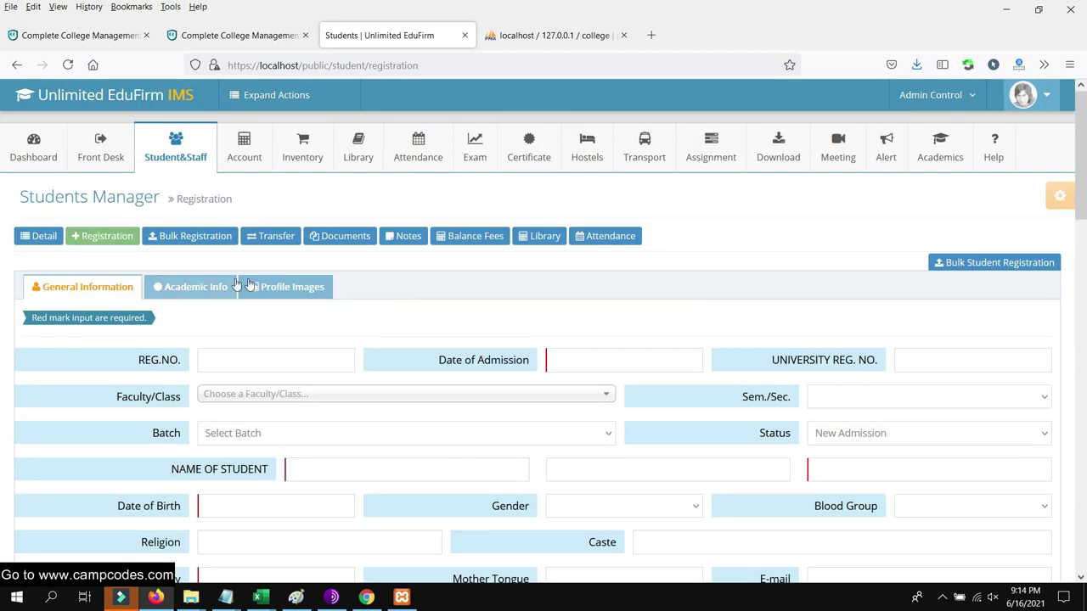
pyautogui.scroll(-1, 238, 285)
pyautogui.moveTo(198, 246); pyautogui.dragTo(68, 244)
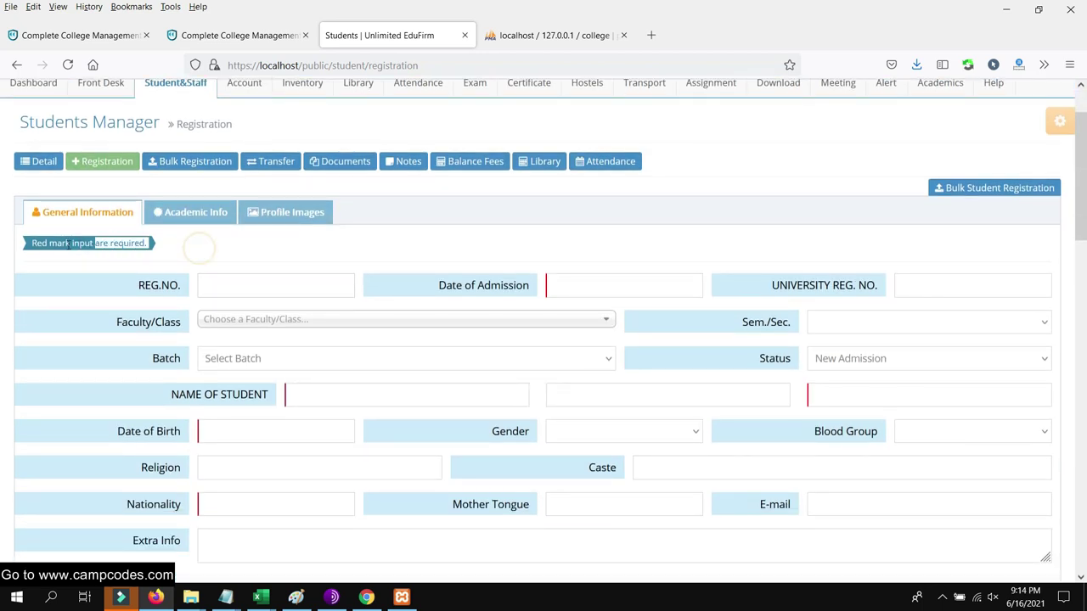
pyautogui.click(269, 284)
pyautogui.write('544454')
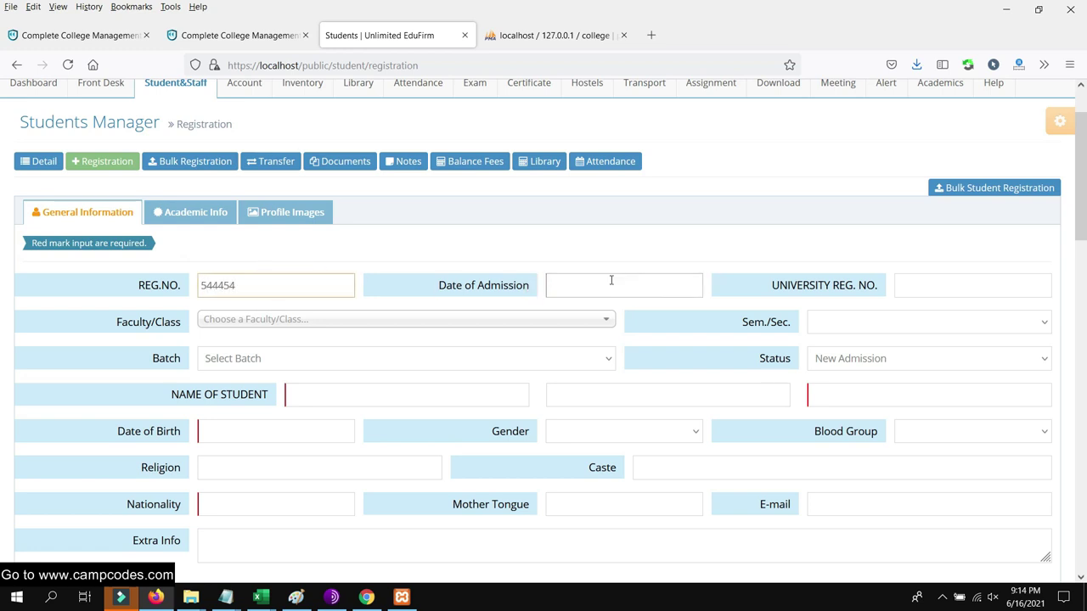
pyautogui.click(620, 285)
pyautogui.click(629, 399)
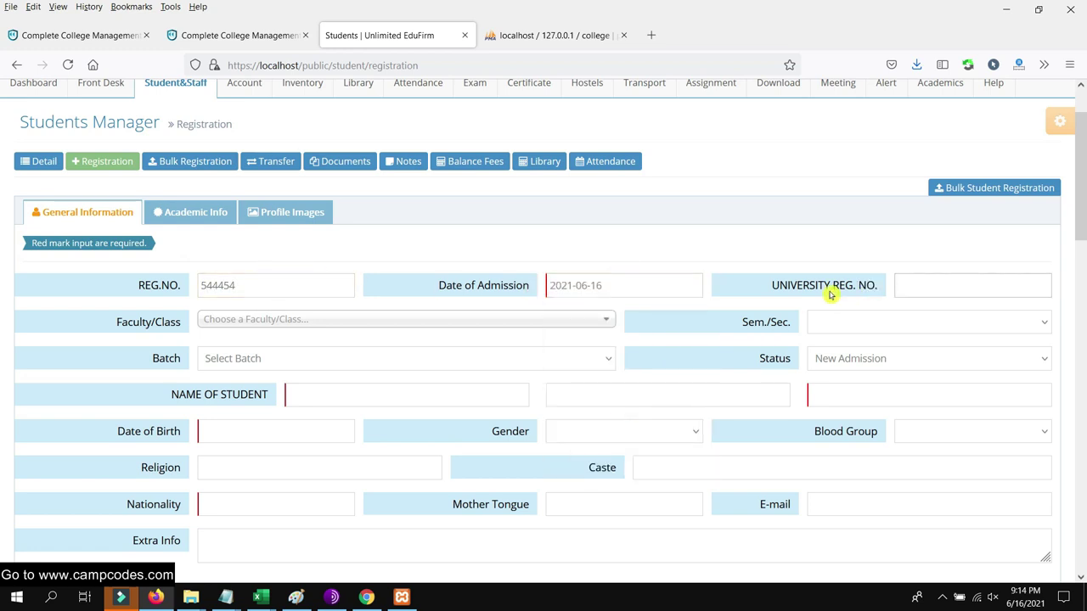
# Enter the student's university registration number and check the available Faculty/Class options
pyautogui.moveTo(880, 285); pyautogui.dragTo(771, 285)
pyautogui.click(940, 274)
pyautogui.click(354, 319)
pyautogui.click(520, 220)
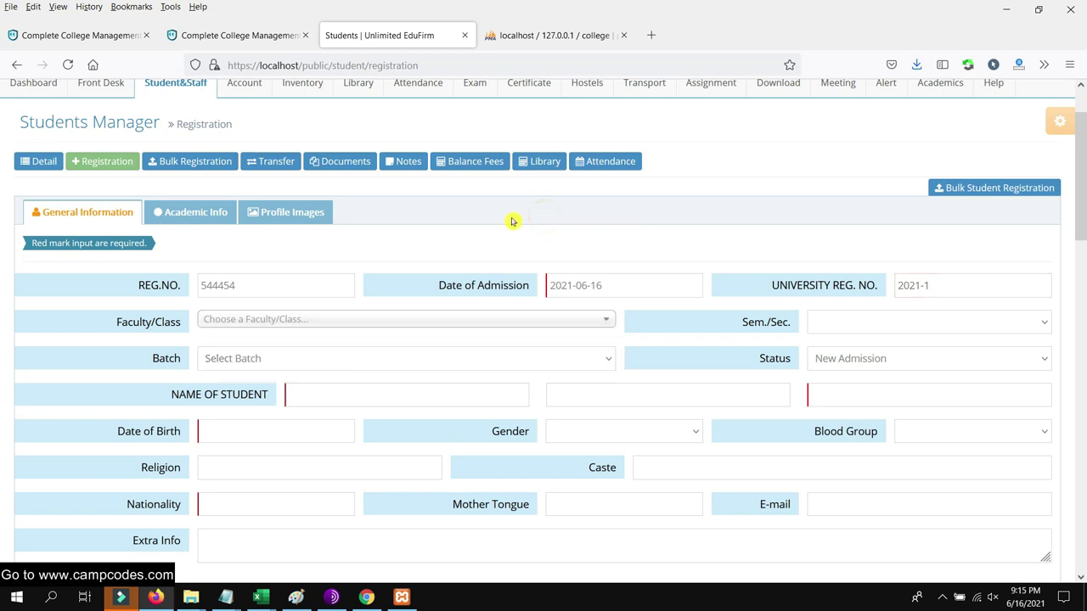
# Look over the remaining student registration fields and the module options, including Account, Inventory, Hostels, Help and Academics
pyautogui.scroll(2, 507, 224)
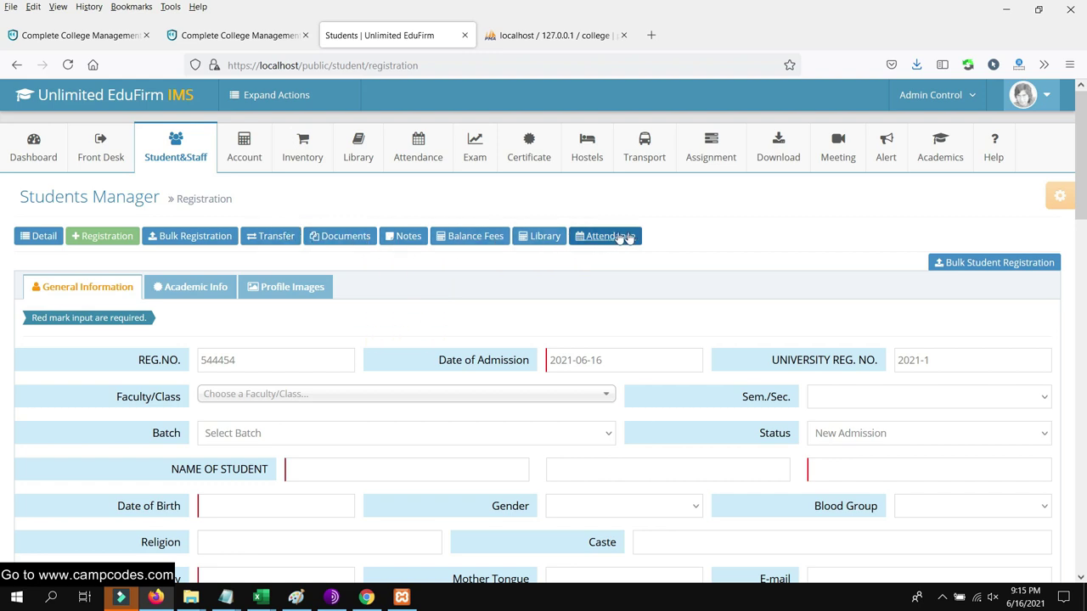
pyautogui.scroll(-8, 739, 225)
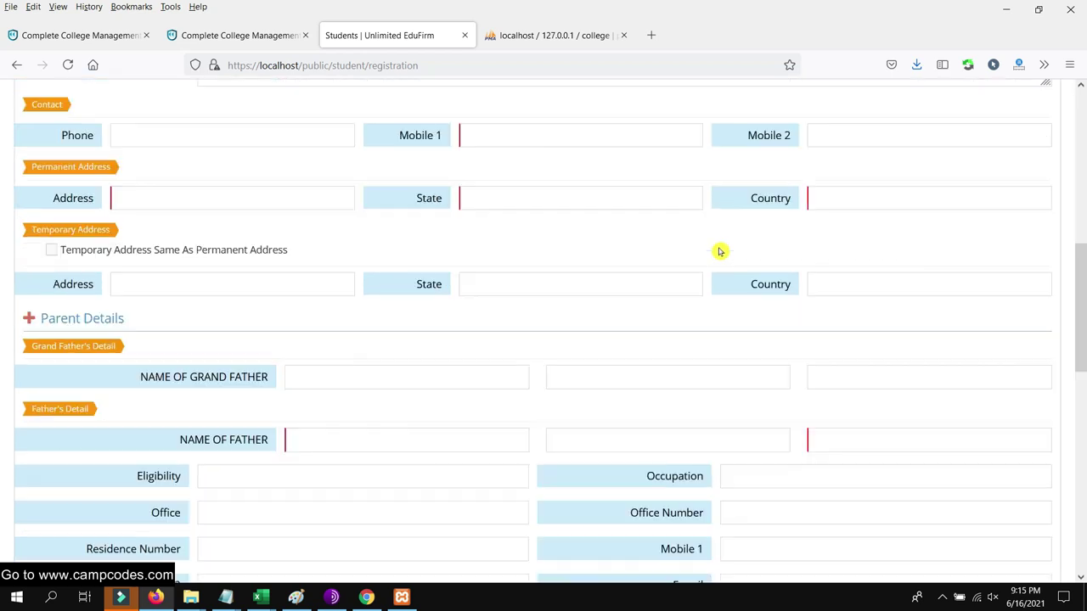
pyautogui.scroll(-6, 720, 252)
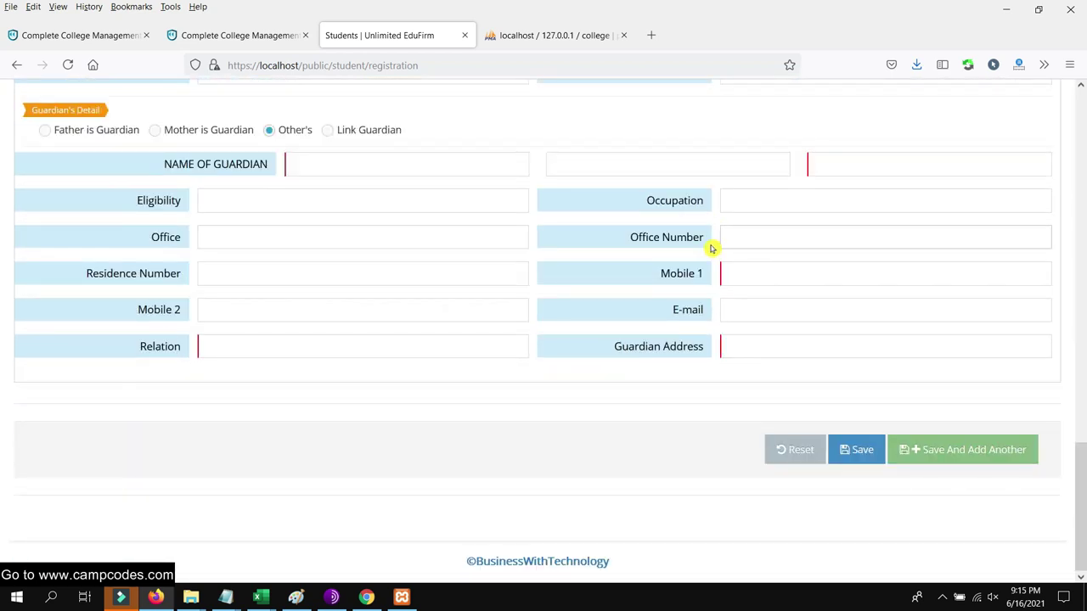
pyautogui.scroll(14, 712, 248)
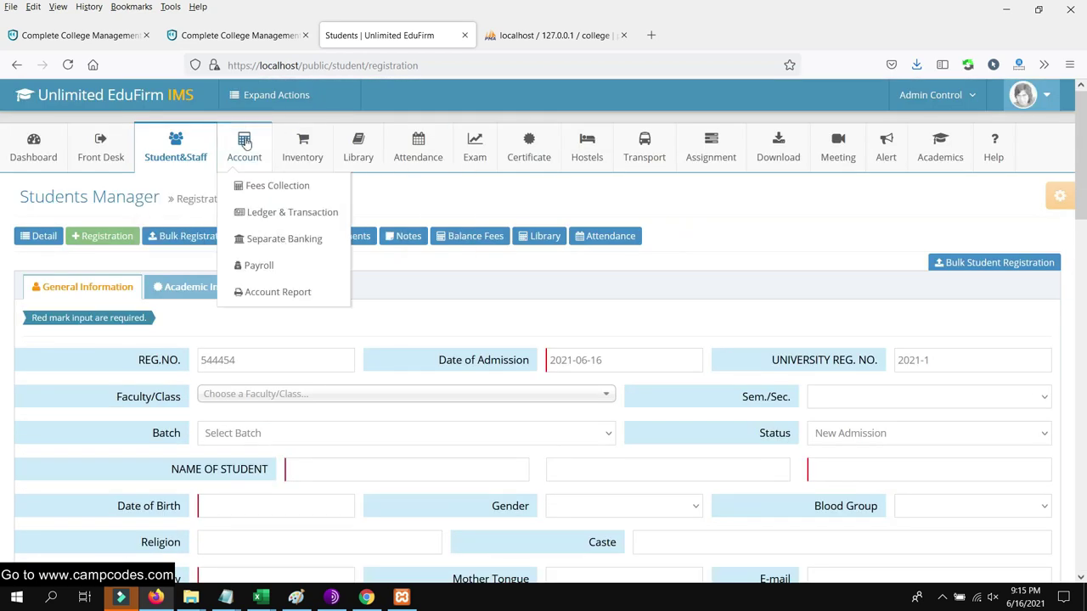
pyautogui.moveTo(302, 144)
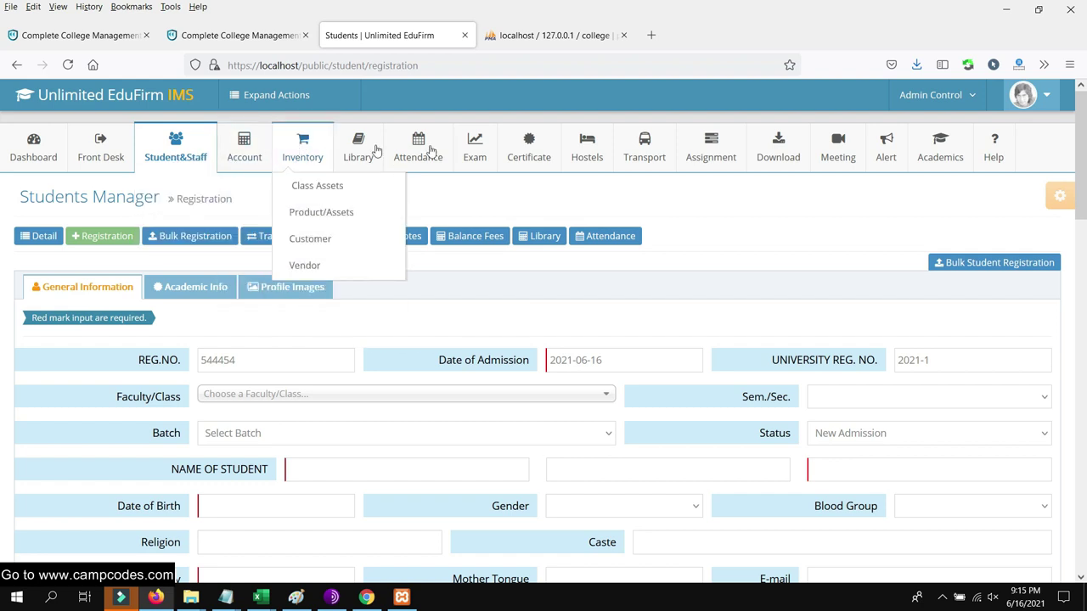
pyautogui.moveTo(592, 153)
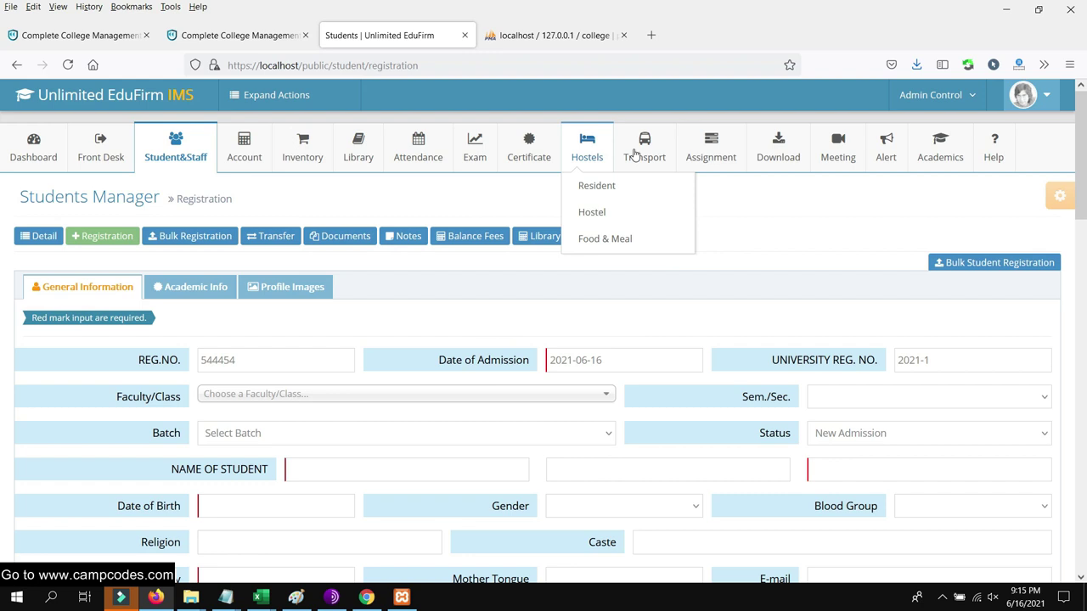
pyautogui.moveTo(982, 157)
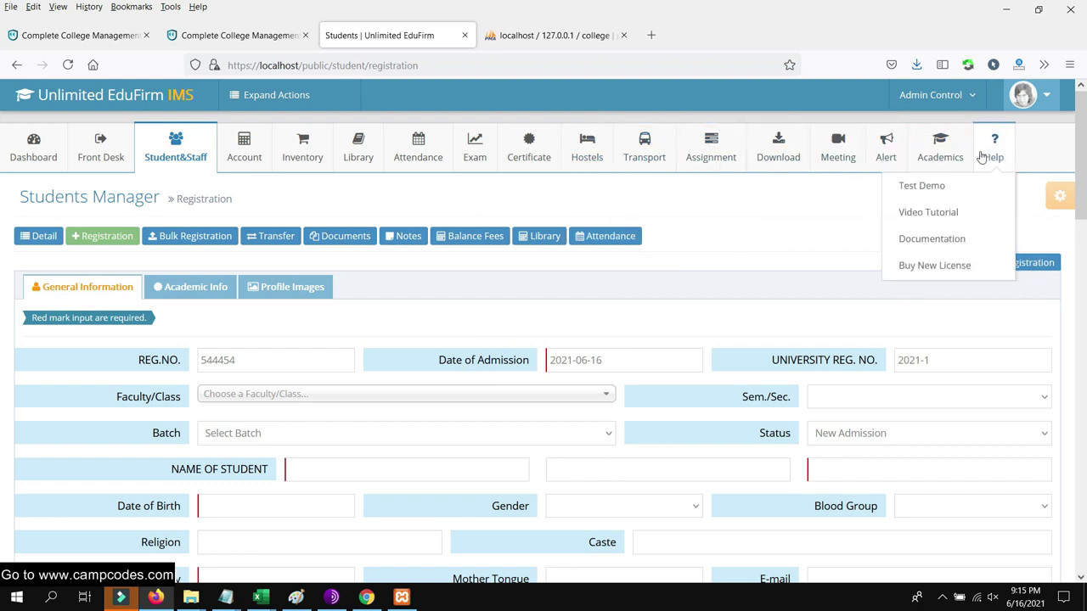
pyautogui.moveTo(950, 152)
pyautogui.moveTo(952, 193)
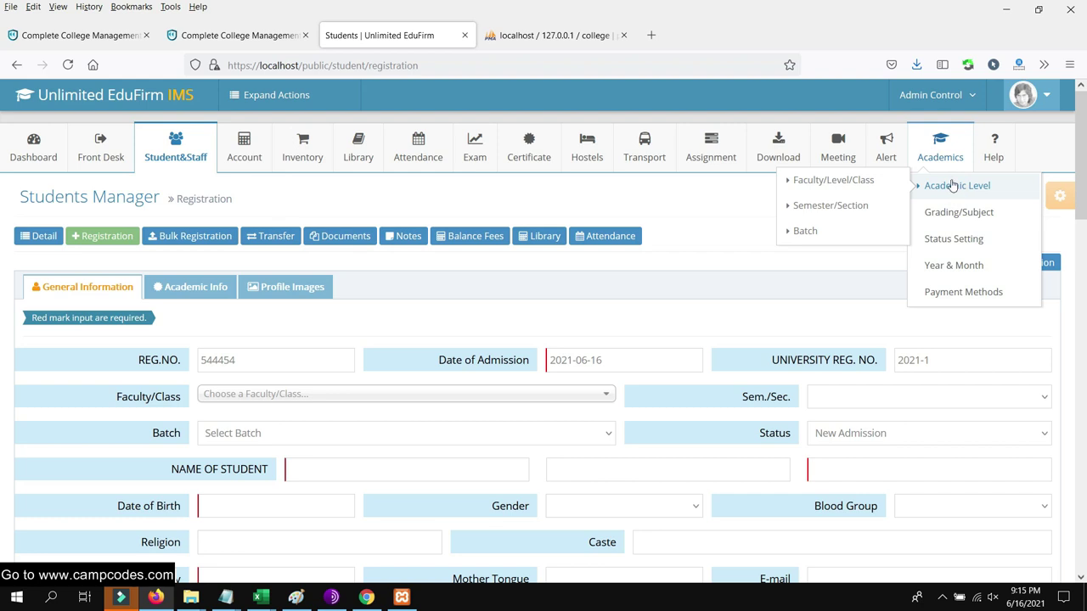
# Create a Faculty/Class named Bachelor of Science in Information Technology with code BSIT in the Faculty/Level/Class manager
pyautogui.click(841, 181)
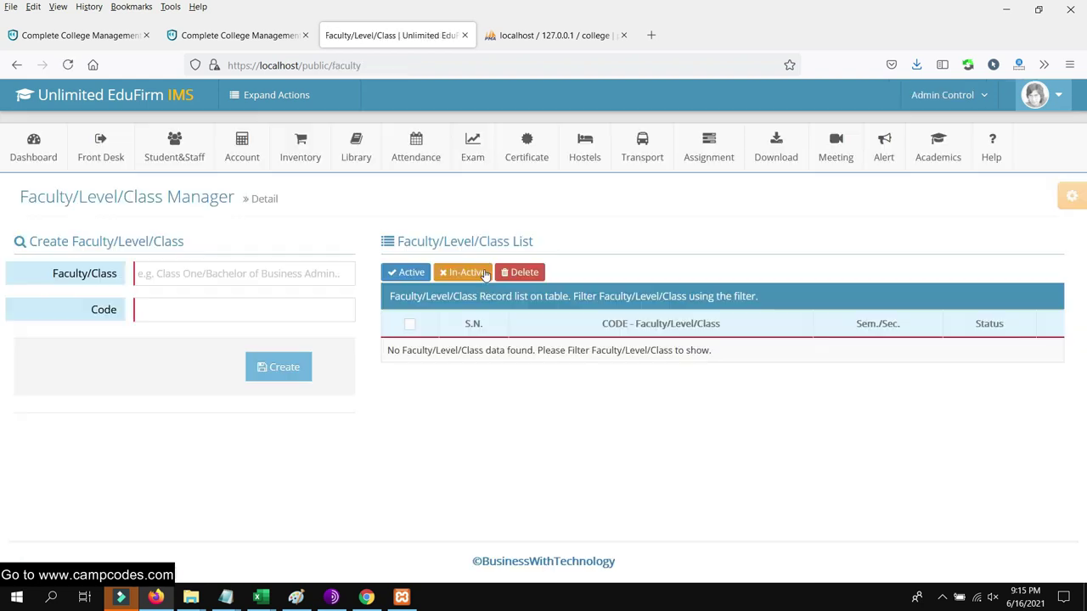
pyautogui.click(229, 272)
pyautogui.click(255, 312)
pyautogui.click(255, 274)
pyautogui.write('Bachelor')
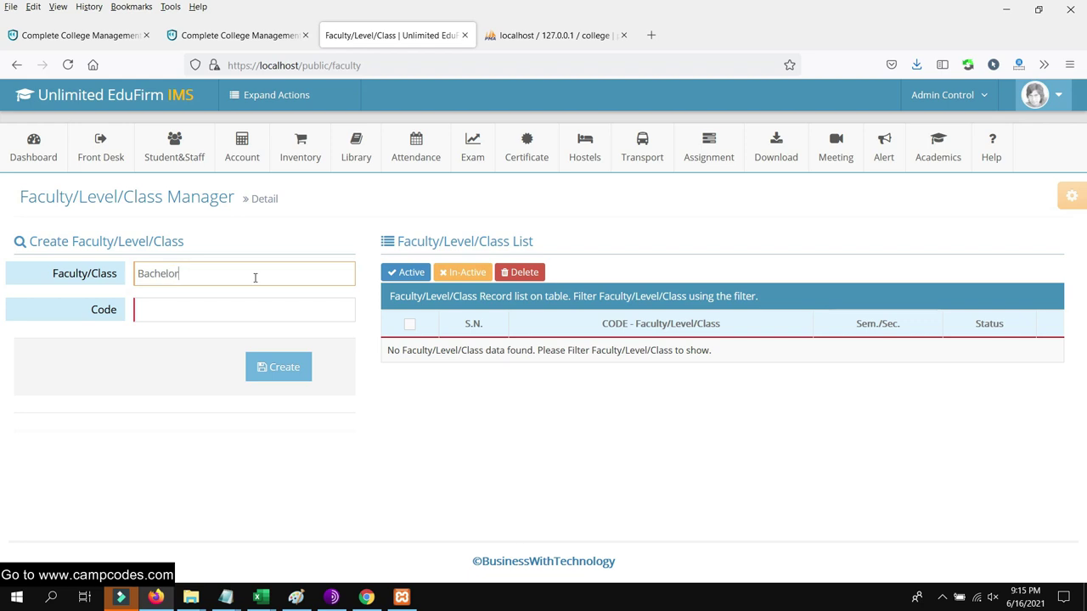
pyautogui.write(' of Science in Information Technology')
pyautogui.click(263, 315)
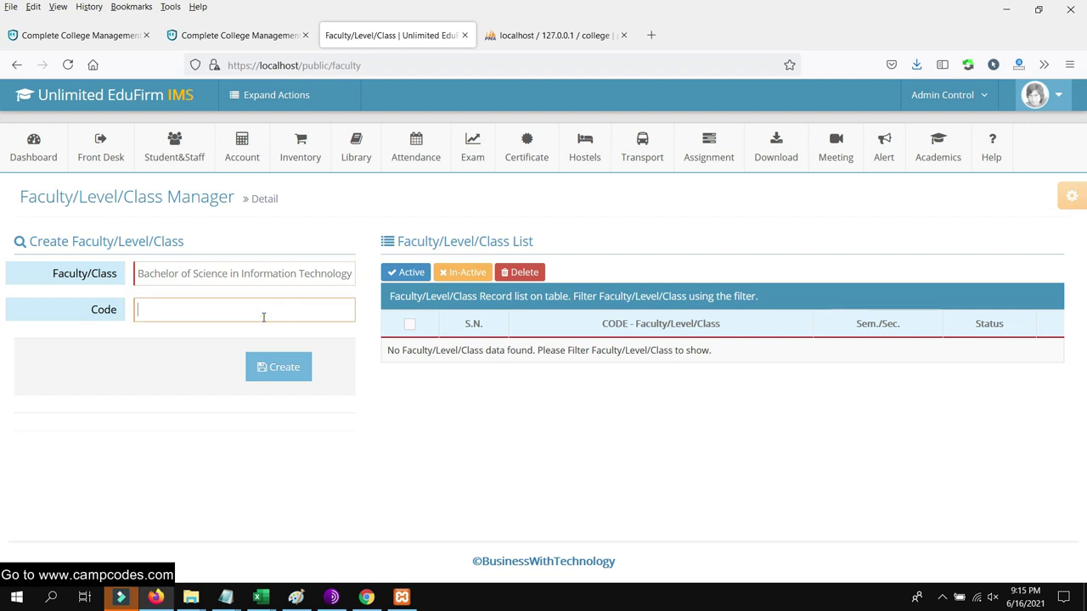
pyautogui.click(188, 309)
pyautogui.write('BSIT')
pyautogui.click(296, 373)
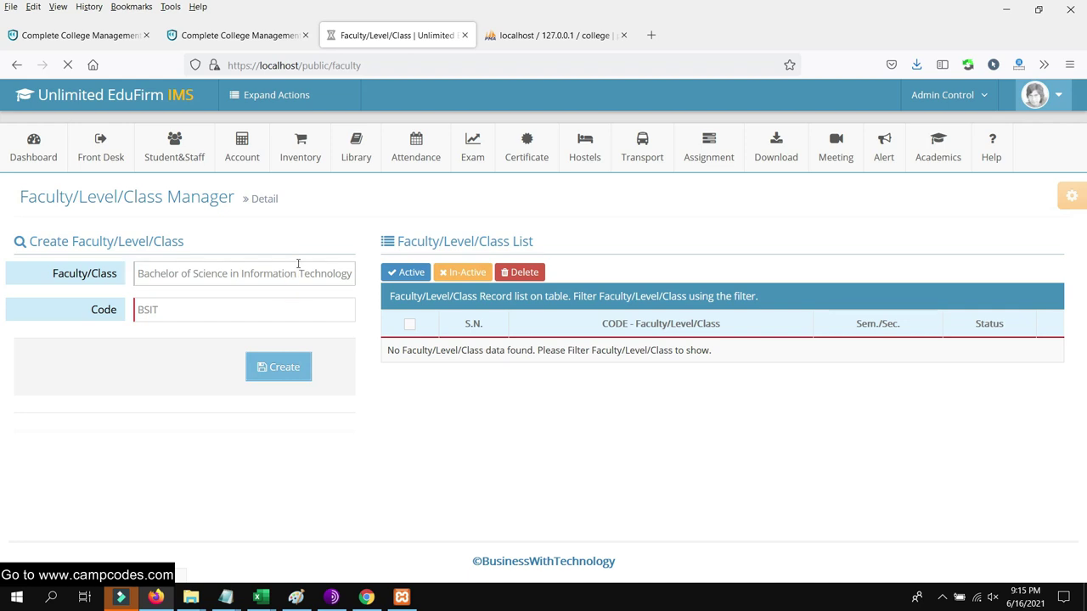
# Create a second Faculty/Class named BACHELOR OF SCIENCE IN COMPUTER SCIENCE with code BSCS
pyautogui.click(272, 273)
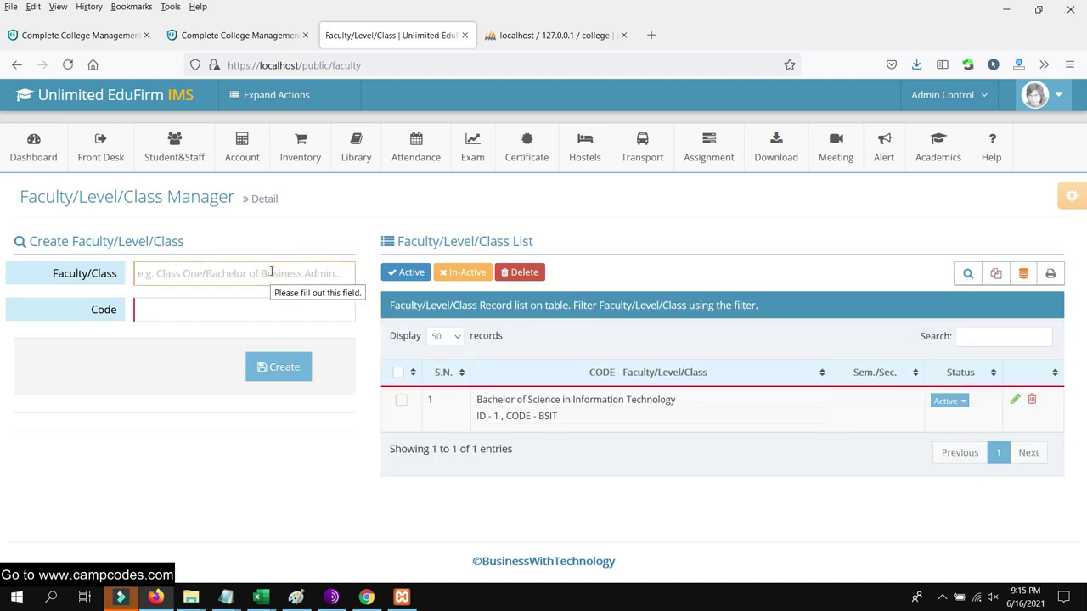
pyautogui.write('BAC')
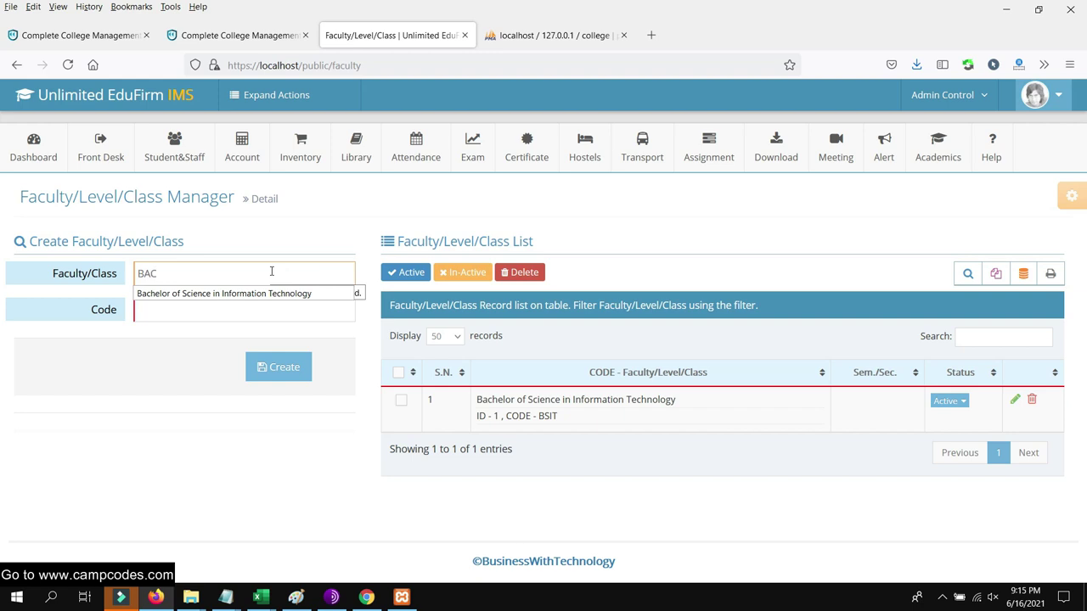
pyautogui.write('HER')
pyautogui.press('BackSpace')
pyautogui.write('LOR IF')
pyautogui.press('BackSpace')
pyautogui.press('BackSpace')
pyautogui.write('om')
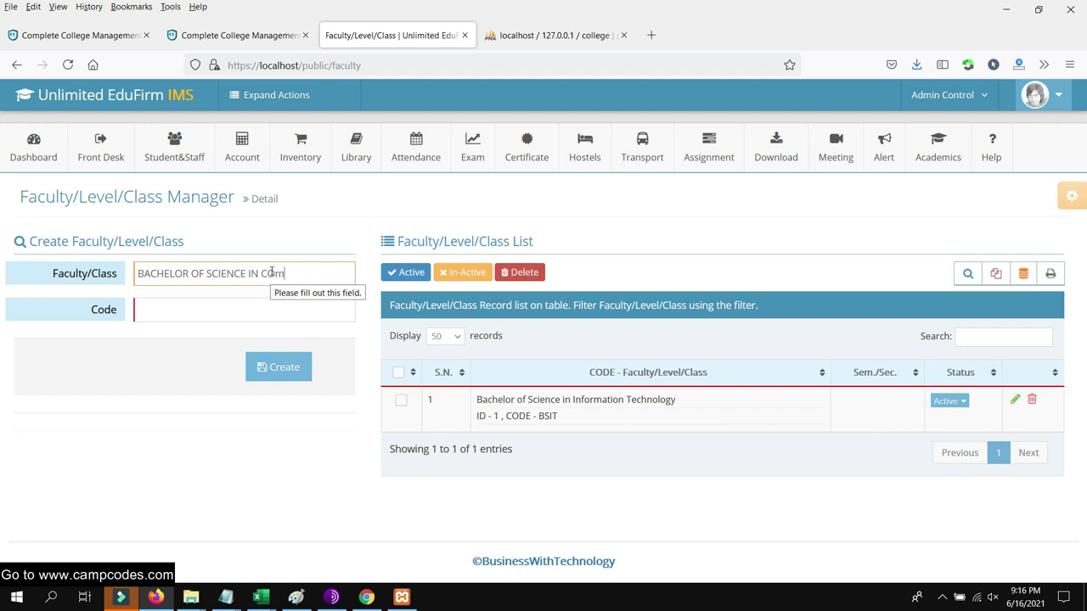
pyautogui.write('puter science')
pyautogui.click(223, 315)
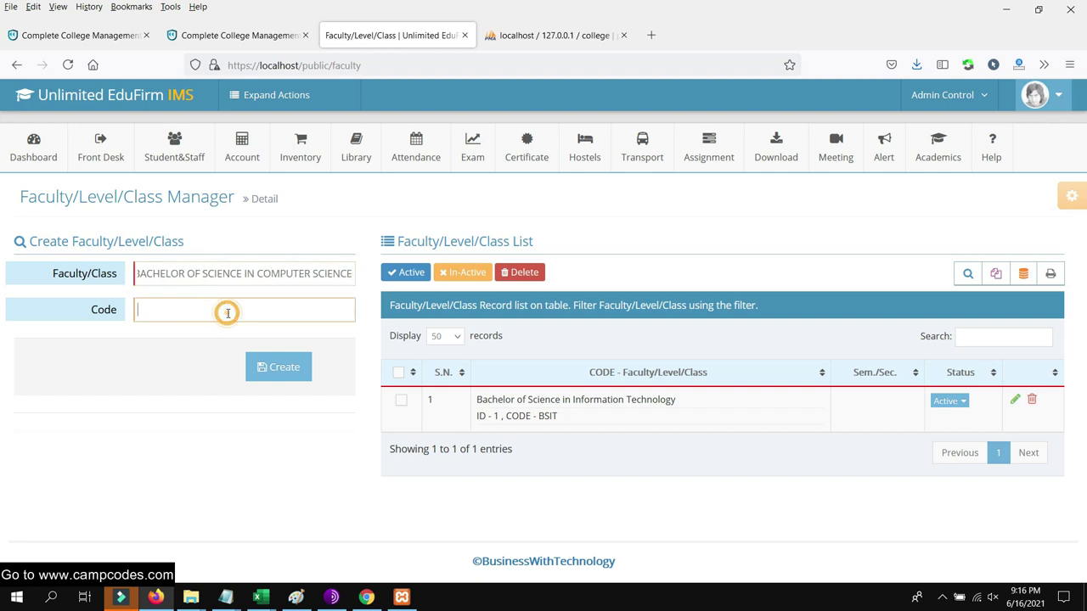
pyautogui.write('BSC')
pyautogui.click(267, 365)
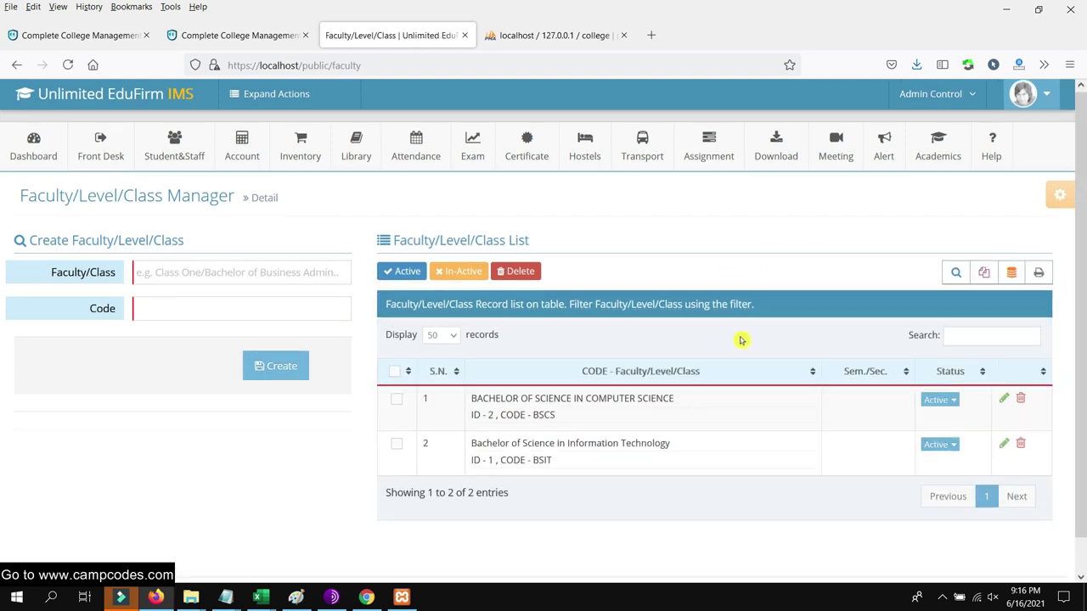
pyautogui.scroll(-1, 741, 340)
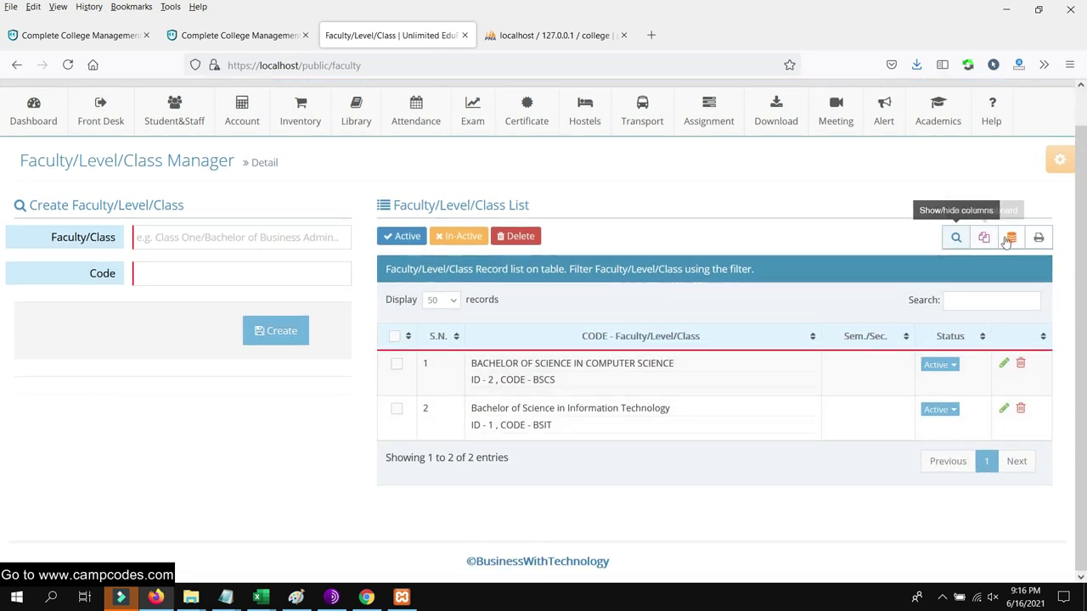
pyautogui.tripleClick(669, 446)
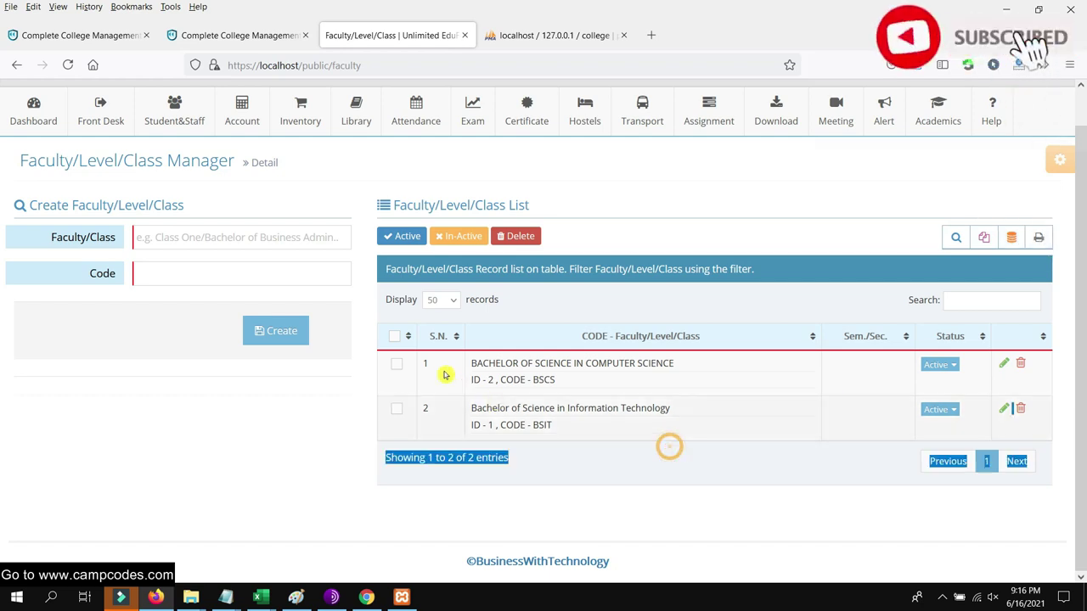
pyautogui.click(643, 459)
pyautogui.scroll(1, 855, 298)
pyautogui.scroll(-1, 934, 211)
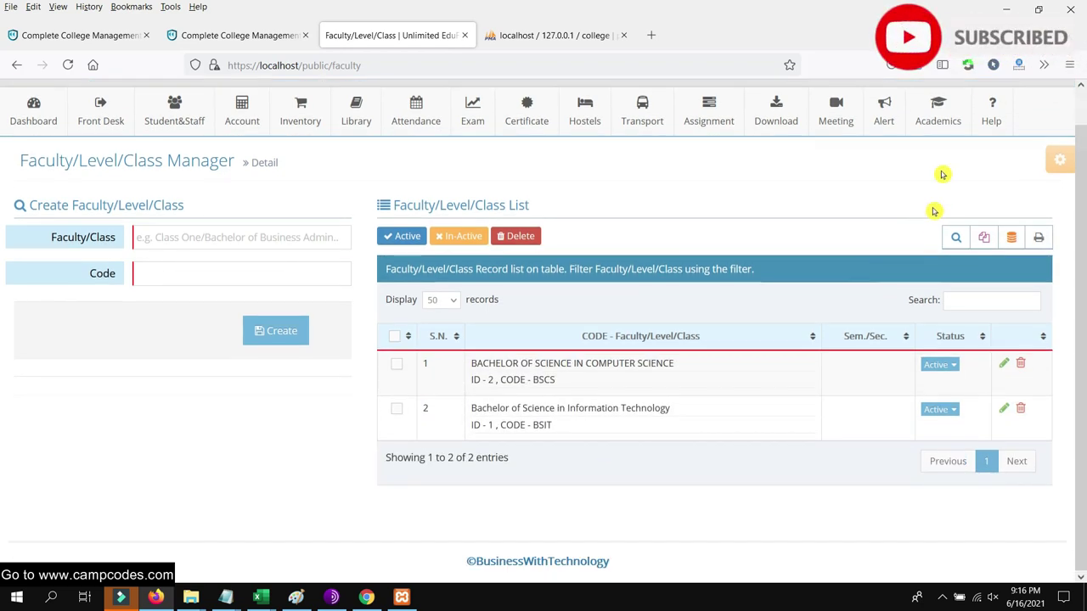
# Go to the Semester/Section manager, enter 1 as the Sem./Sec. and check the available Grading Type options
pyautogui.click(938, 110)
pyautogui.scroll(1, 850, 216)
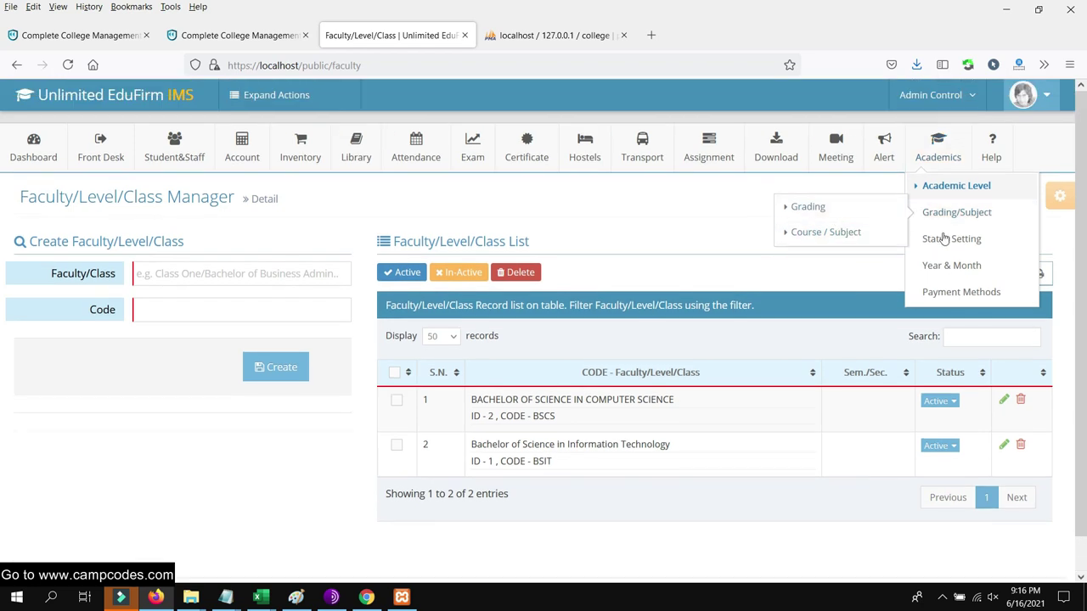
pyautogui.moveTo(938, 188)
pyautogui.click(841, 209)
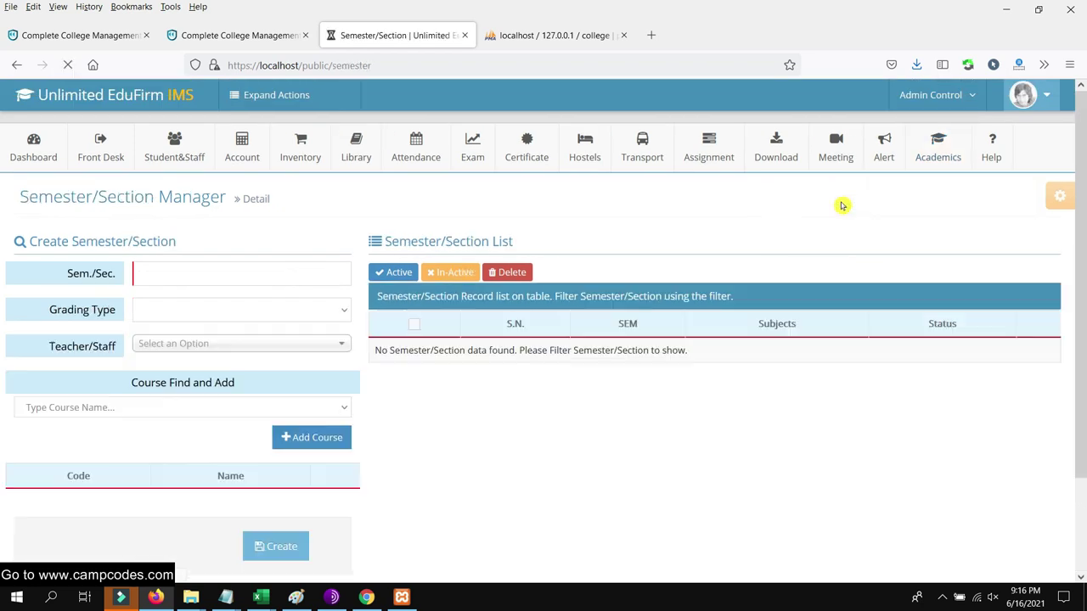
pyautogui.scroll(-1, 360, 235)
pyautogui.click(309, 196)
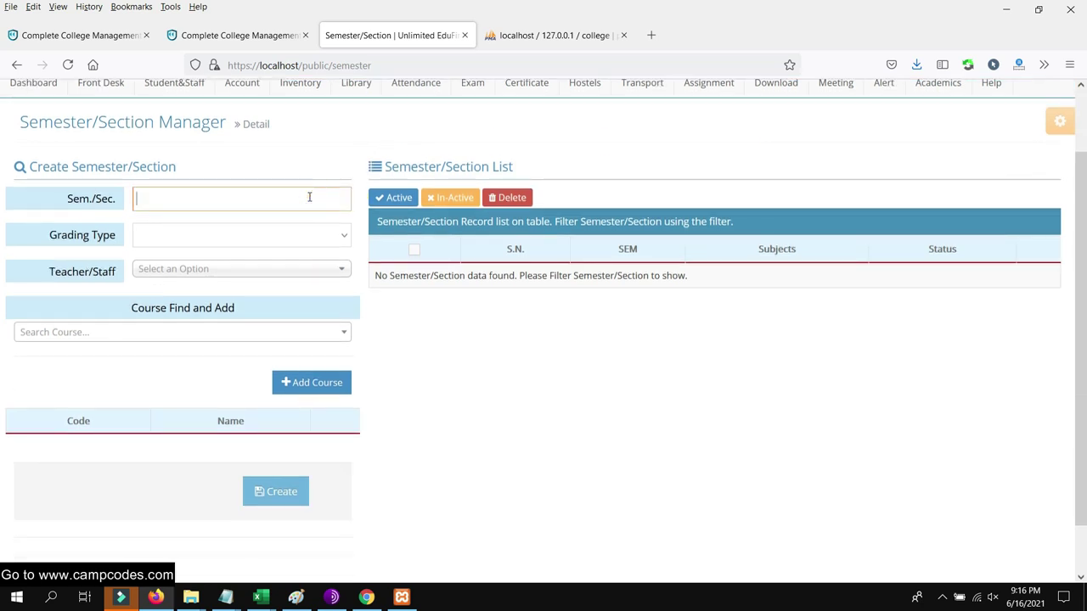
pyautogui.write('1')
pyautogui.click(195, 239)
pyautogui.click(233, 235)
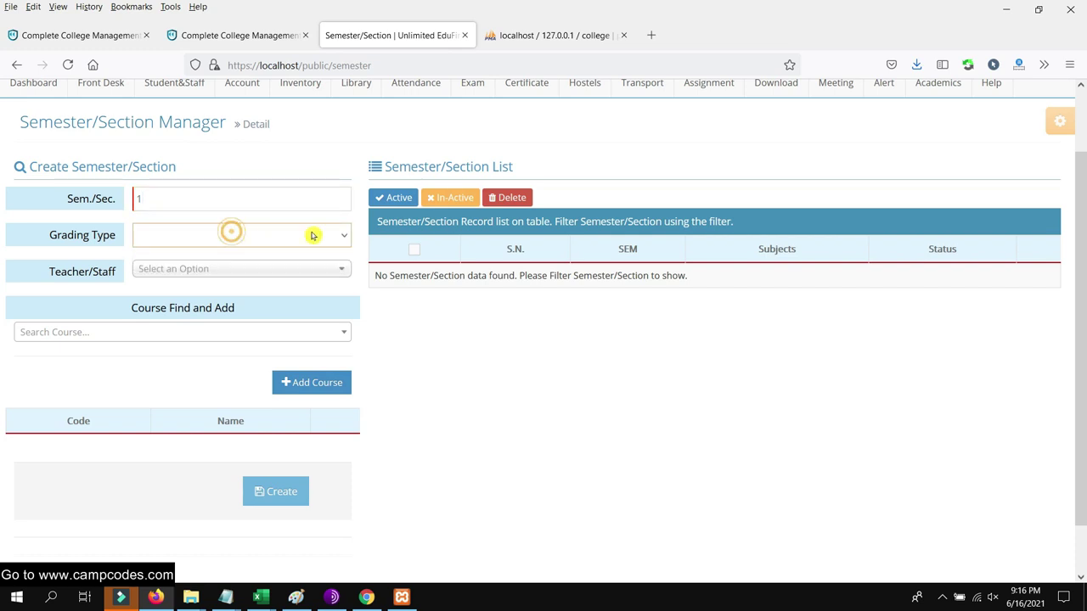
# Go to the Grading Scale manager and start a new grading scale at its title
pyautogui.scroll(2, 983, 206)
pyautogui.scroll(-1, 765, 255)
pyautogui.scroll(2, 824, 212)
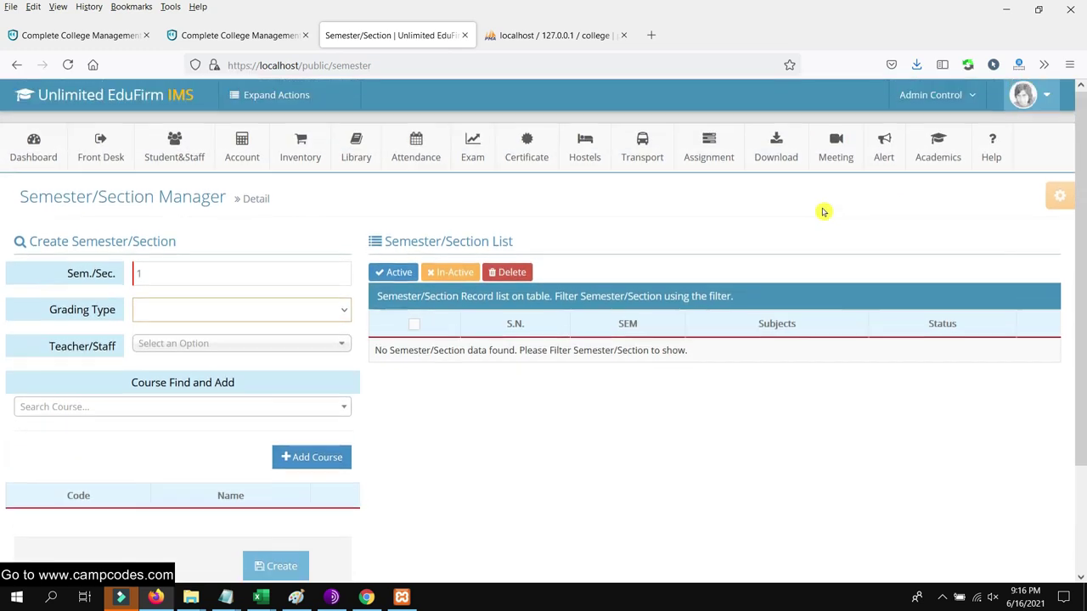
pyautogui.click(941, 146)
pyautogui.moveTo(953, 219)
pyautogui.click(813, 208)
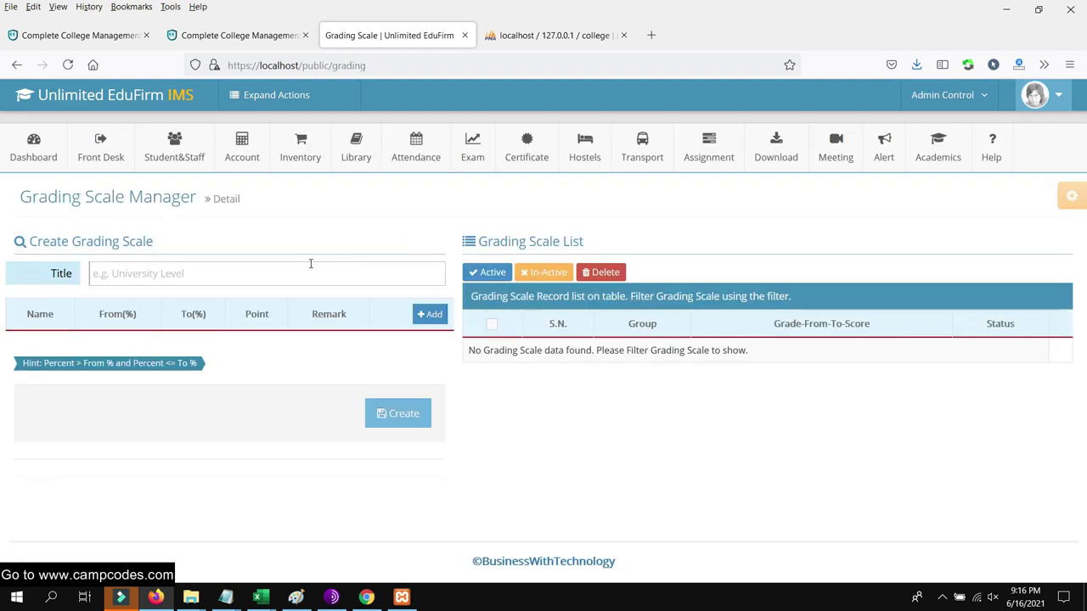
pyautogui.click(275, 274)
pyautogui.click(109, 364)
pyautogui.click(184, 269)
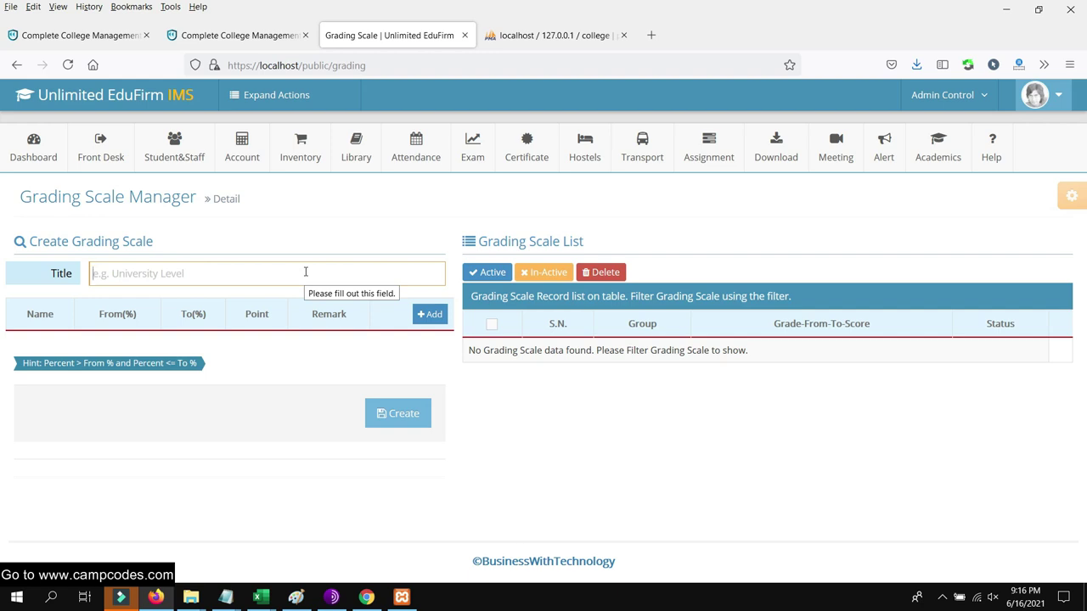
pyautogui.write('1s5')
pyautogui.press('BackSpace')
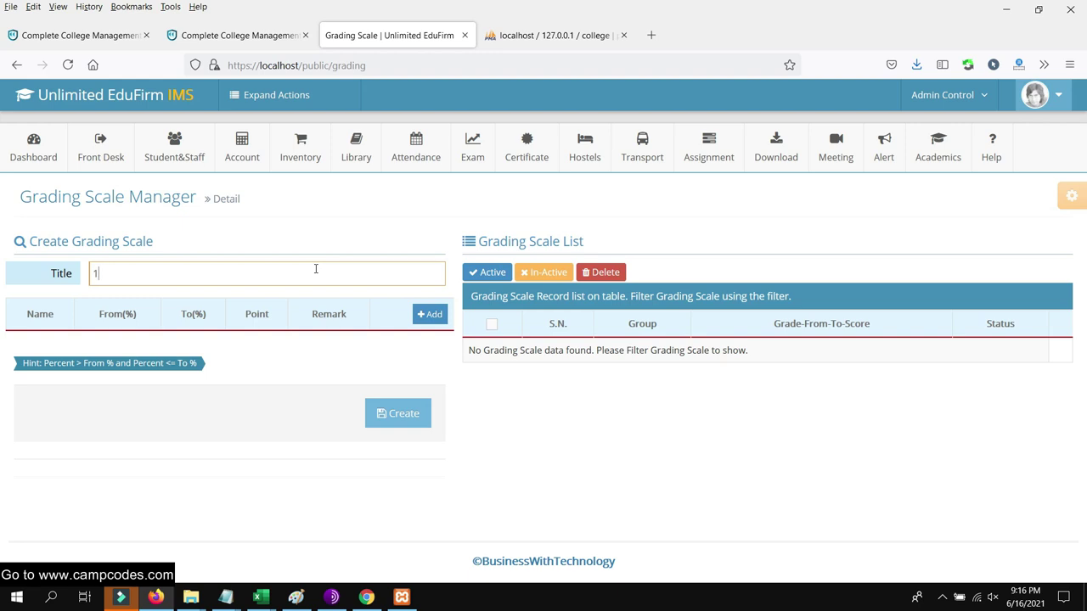
pyautogui.press('BackSpace')
pyautogui.write('A')
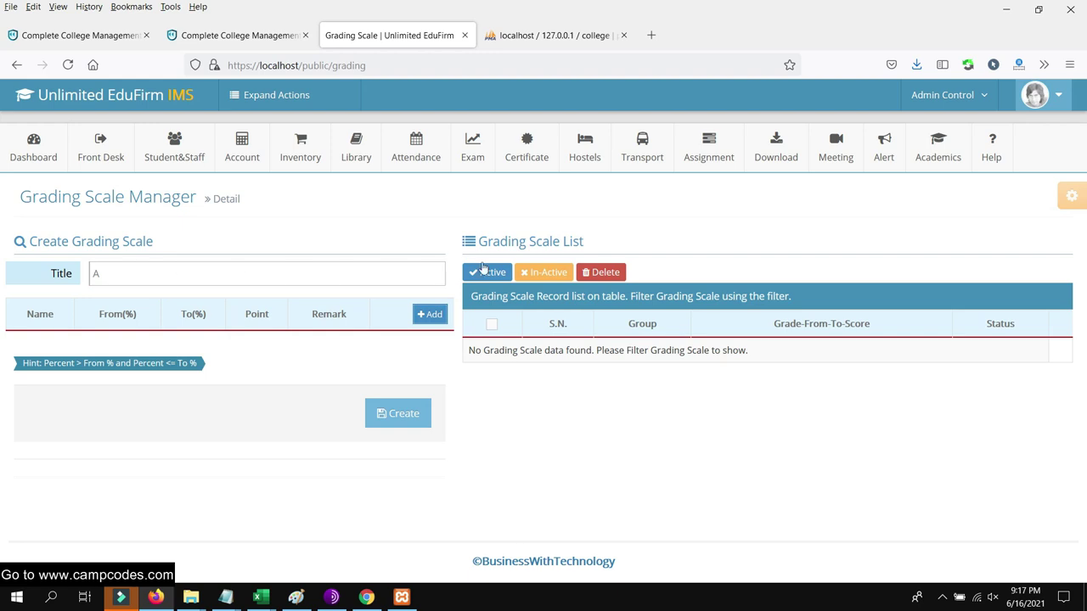
# Add a grade row named A and title the grading scale University Level
pyautogui.click(430, 314)
pyautogui.click(45, 342)
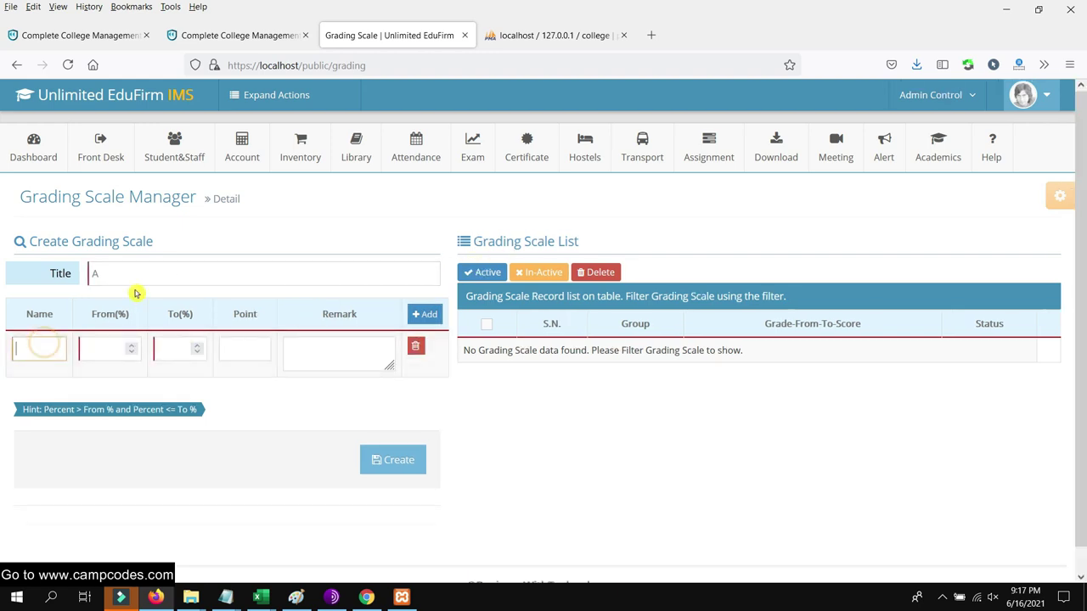
pyautogui.write('a')
pyautogui.press('BackSpace')
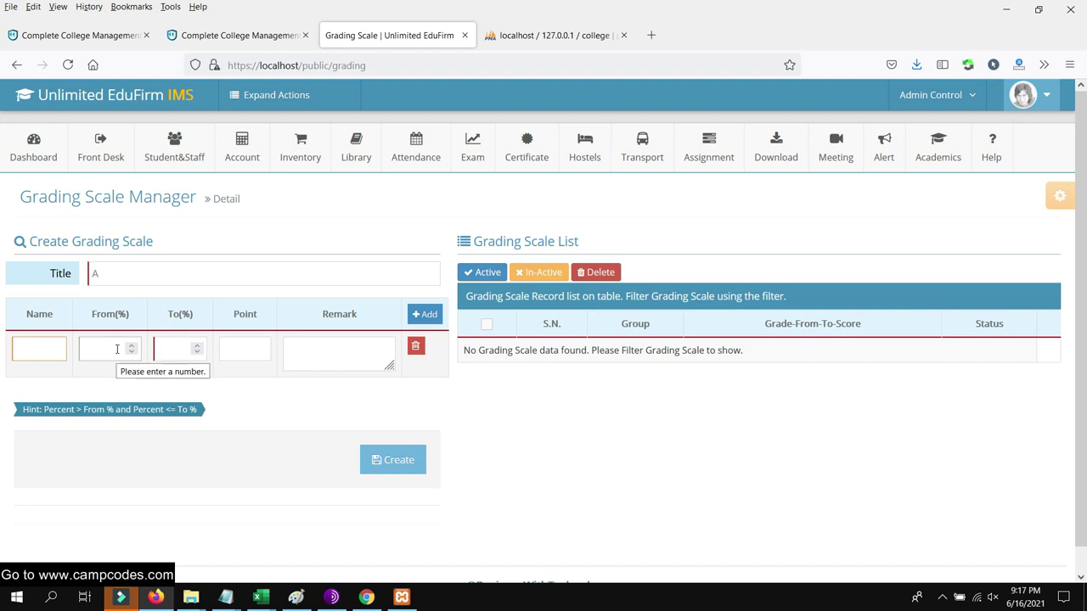
pyautogui.click(106, 273)
pyautogui.click(119, 273)
pyautogui.write('University Level')
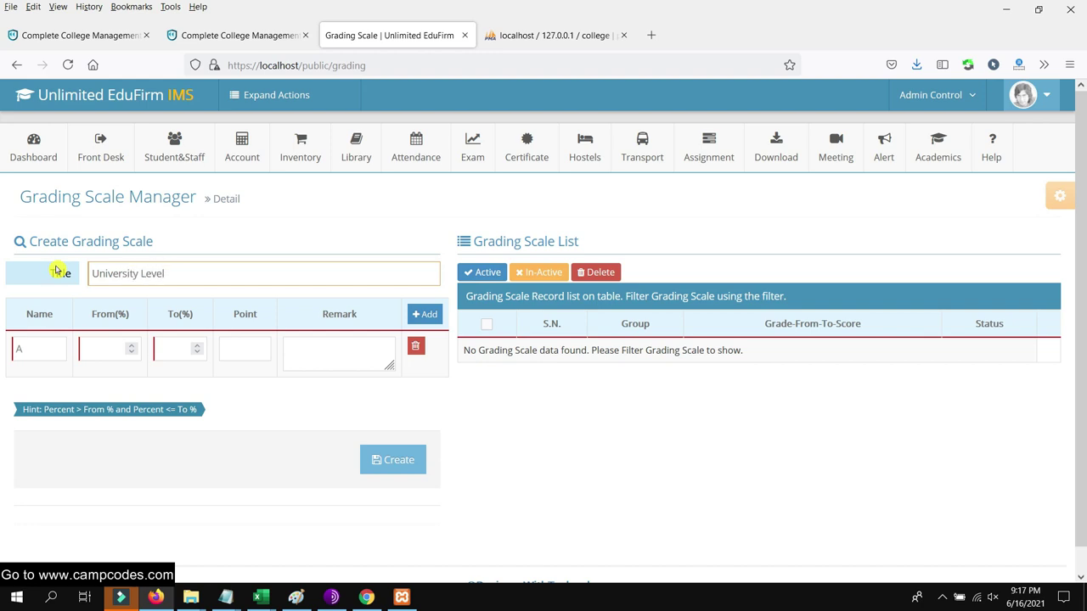
# Set grade A to range from 98 to 100 percent with point 98 and remark A
pyautogui.click(119, 346)
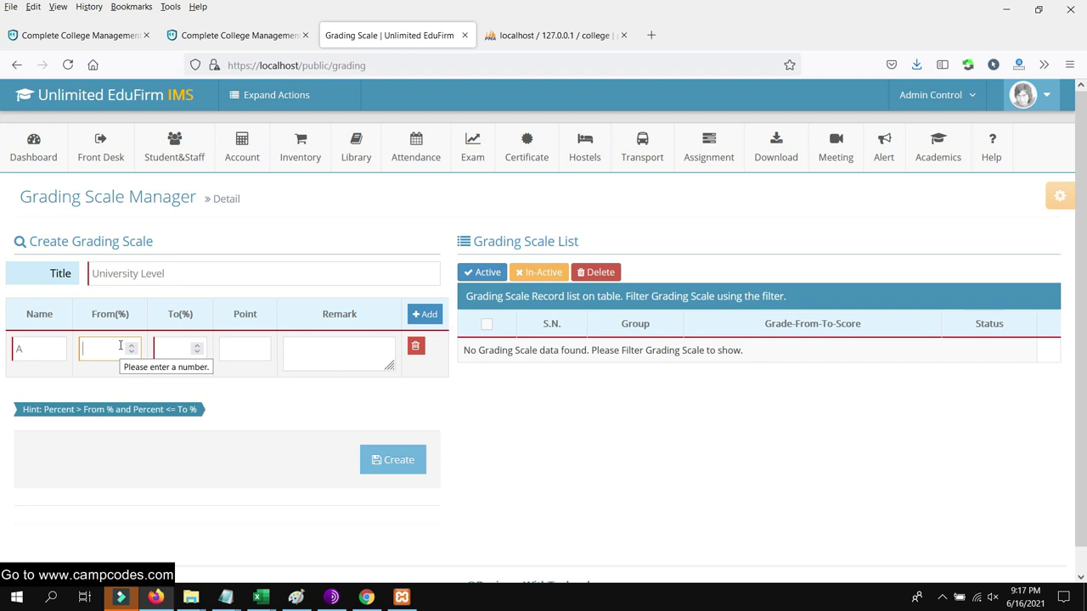
pyautogui.press('Tab')
pyautogui.click(248, 343)
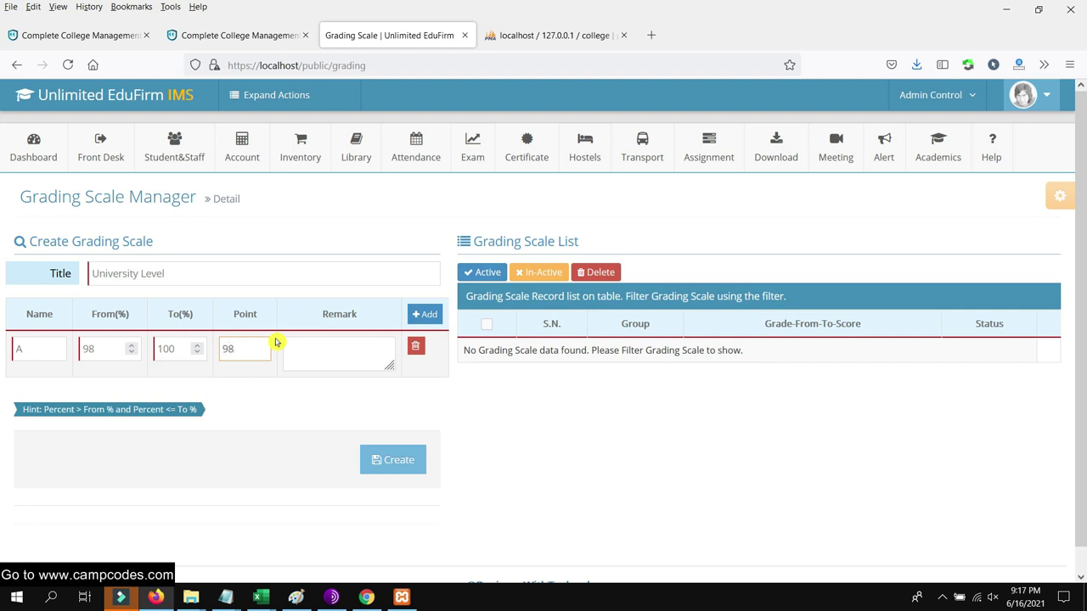
pyautogui.click(362, 345)
# Add a grade row named B ranging from 95 to 97 percent, with point 95 and remark B
pyautogui.click(429, 314)
pyautogui.click(26, 395)
pyautogui.write('B')
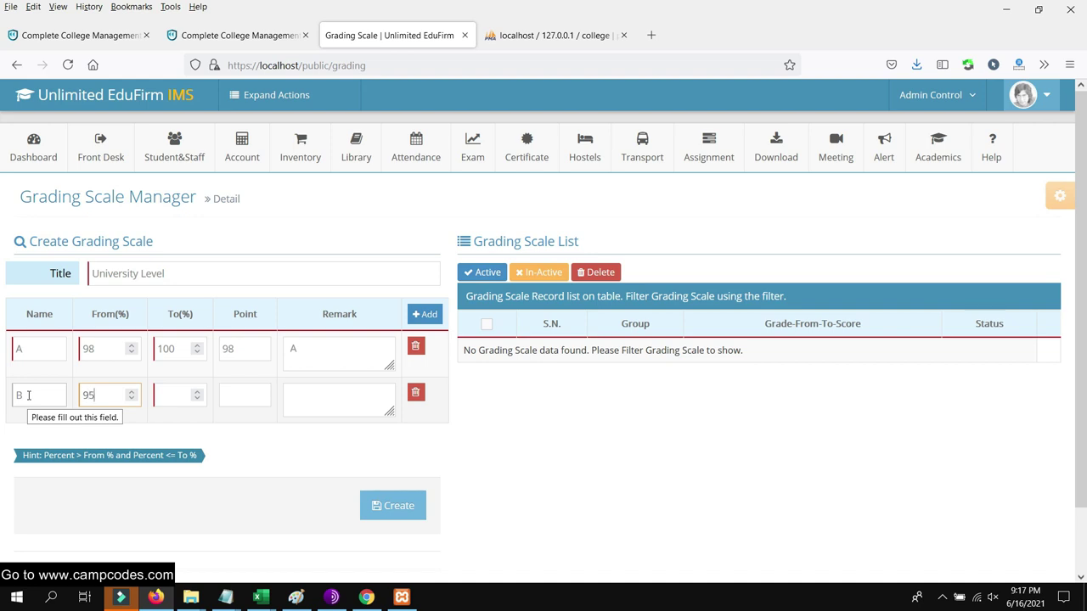
pyautogui.click(186, 392)
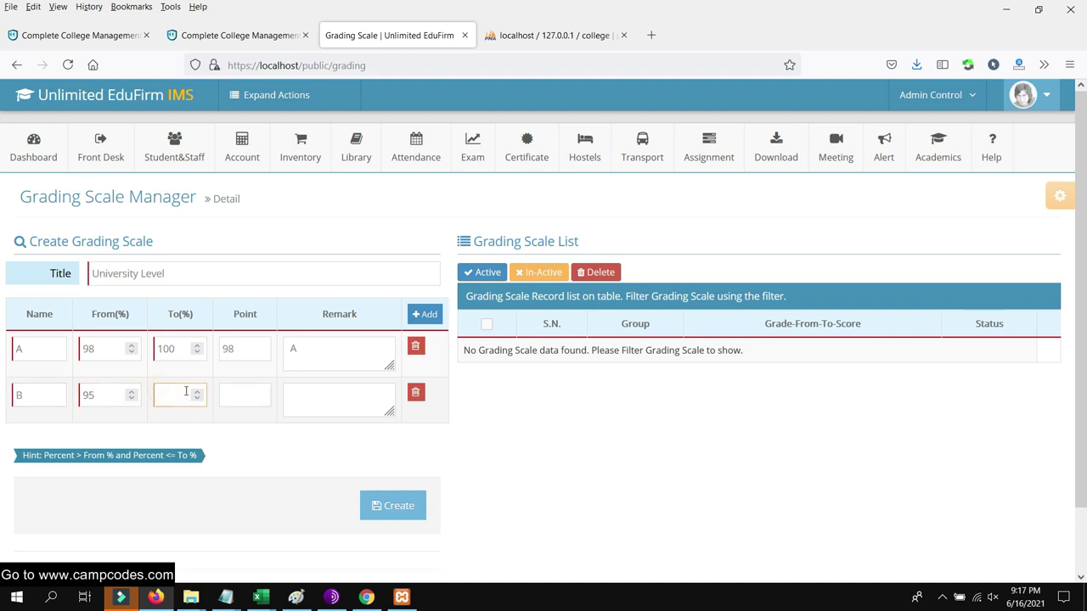
pyautogui.write('97')
pyautogui.click(248, 397)
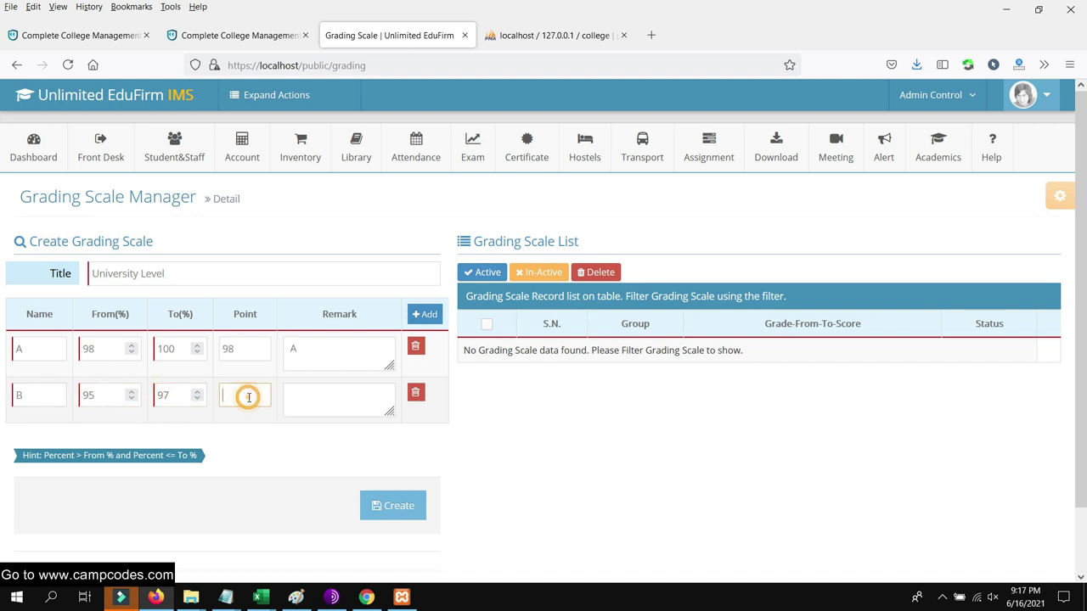
pyautogui.write('95')
pyautogui.click(319, 401)
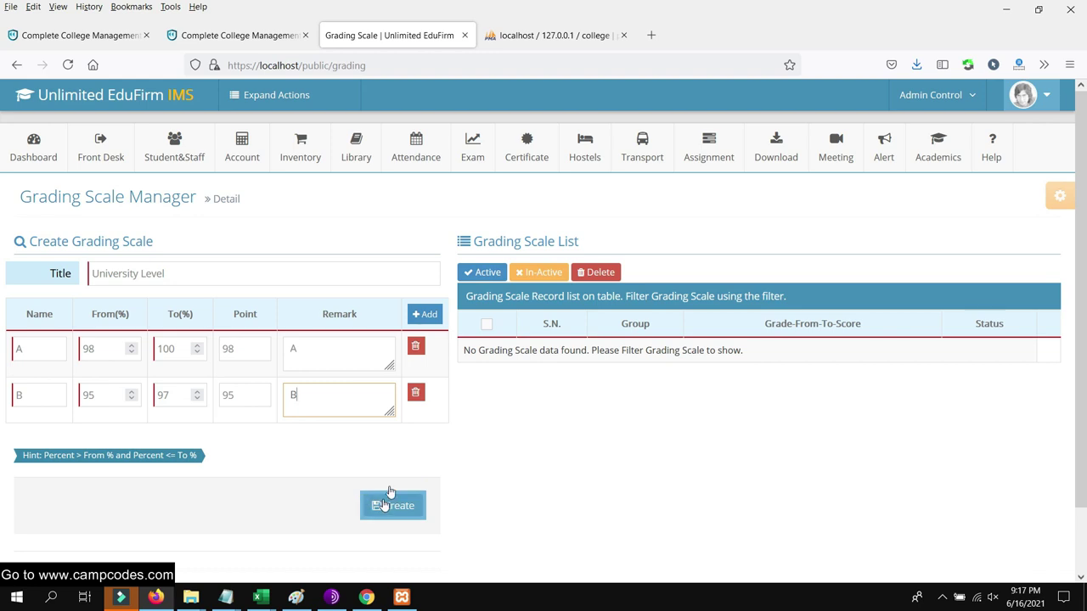
# Add a third grade row named C to the grading scale and enter its From percentage
pyautogui.click(417, 318)
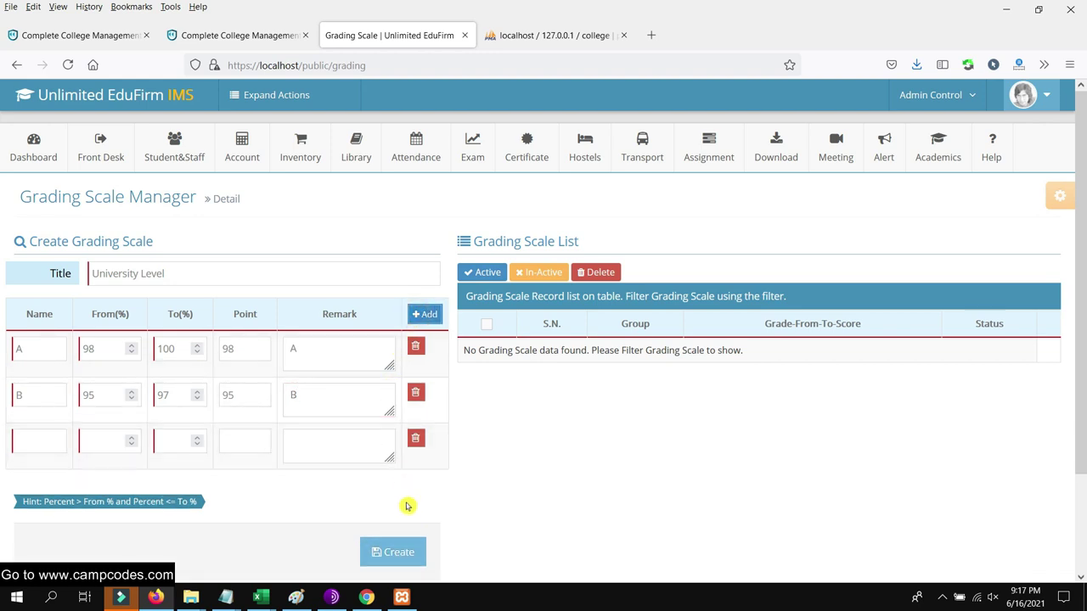
pyautogui.scroll(-1, 376, 479)
pyautogui.scroll(-2, 376, 475)
pyautogui.click(388, 475)
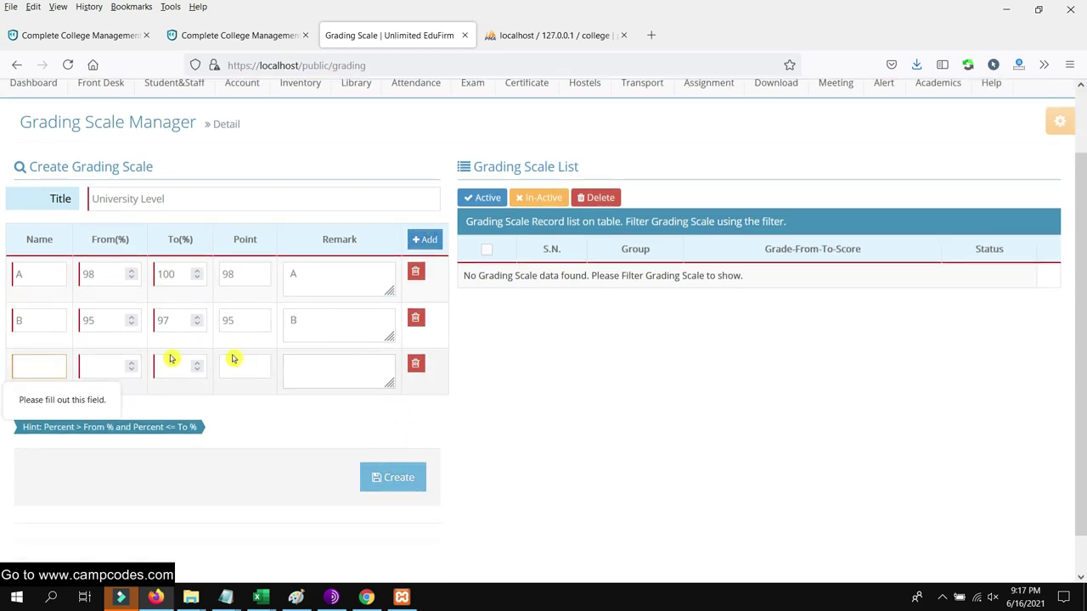
pyautogui.write('C')
pyautogui.click(107, 359)
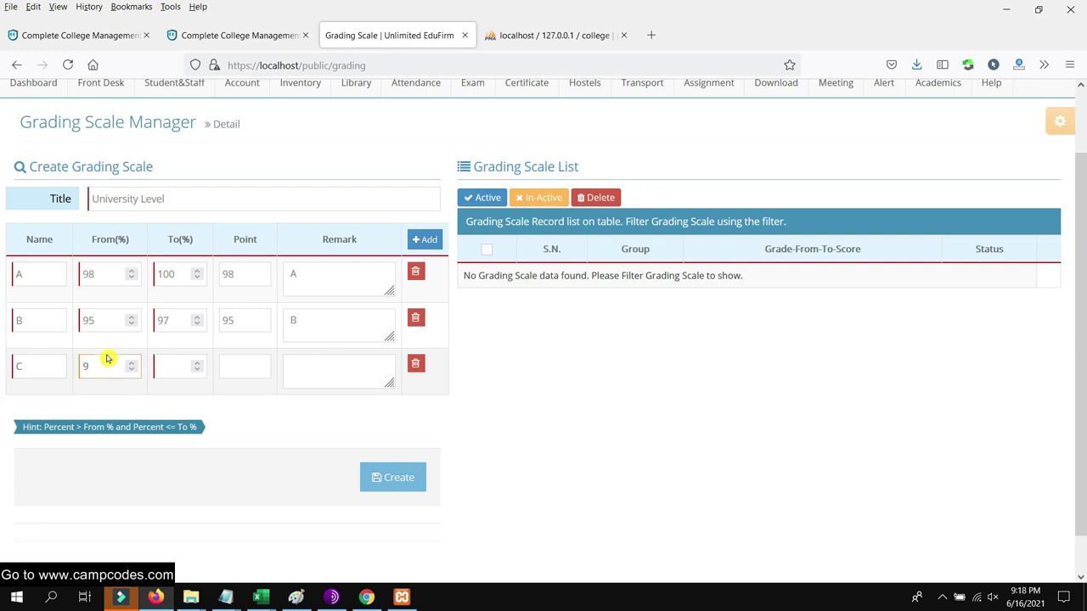
# Complete grade C with an upper limit of 94%, point 92 and remark C, and create the University Level grading scale
pyautogui.click(158, 367)
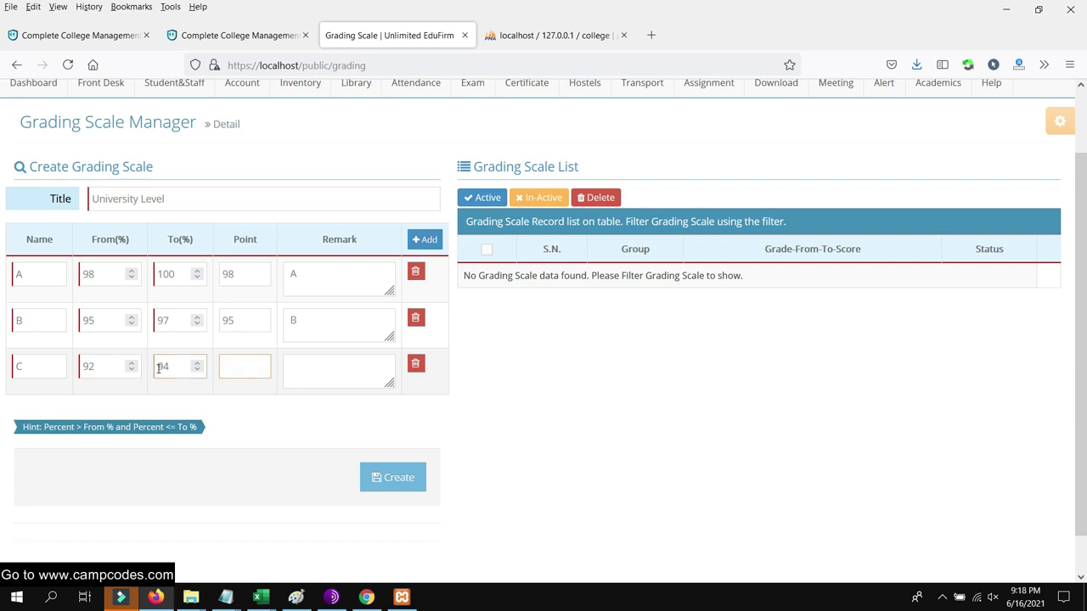
pyautogui.click(294, 369)
pyautogui.write('C')
pyautogui.click(386, 477)
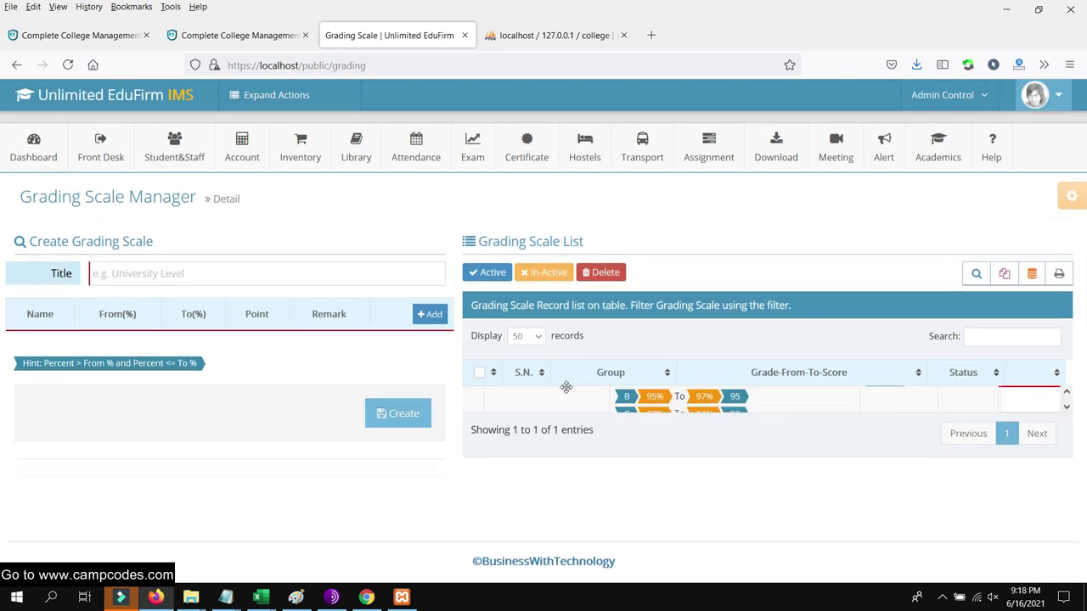
pyautogui.click(607, 399)
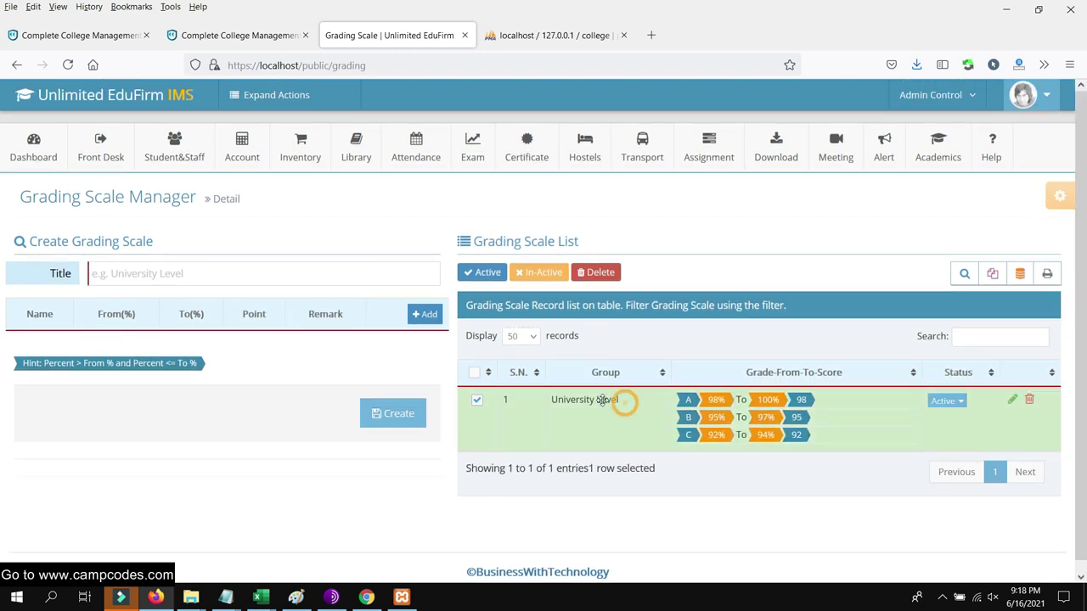
pyautogui.scroll(-1, 598, 401)
pyautogui.click(597, 400)
pyautogui.scroll(-1, 890, 440)
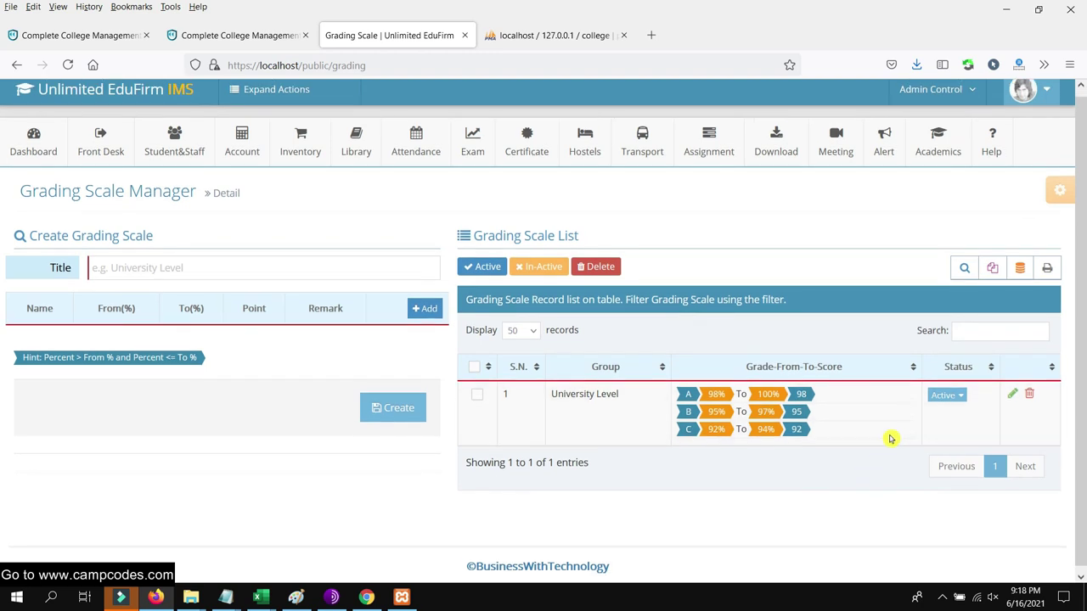
# Open the Semester/Section manager among the academic level settings
pyautogui.scroll(1, 883, 424)
pyautogui.click(941, 153)
pyautogui.moveTo(954, 243)
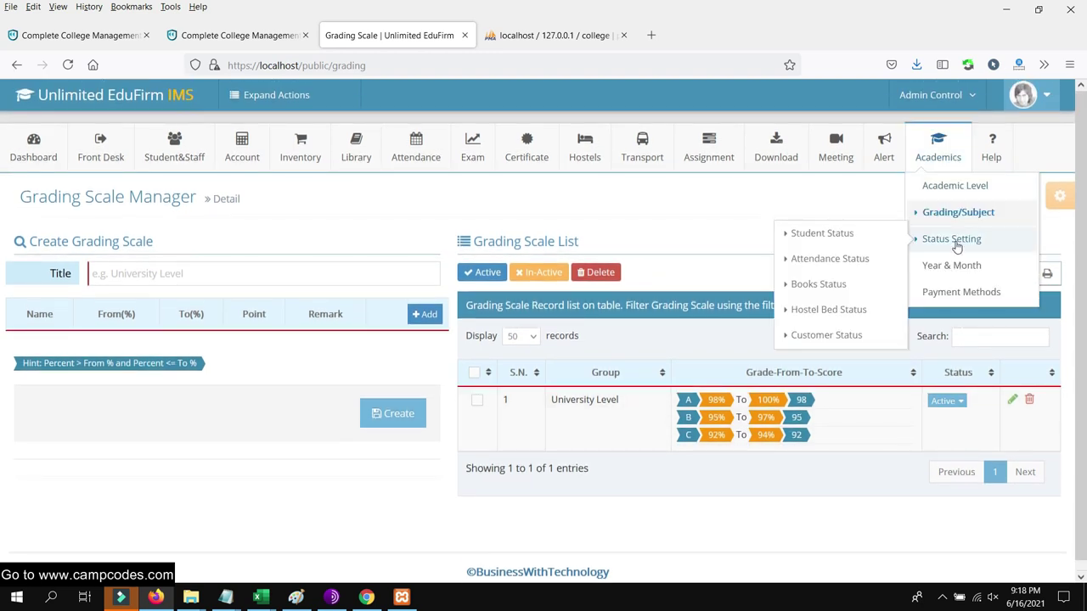
pyautogui.moveTo(958, 215)
pyautogui.moveTo(956, 194)
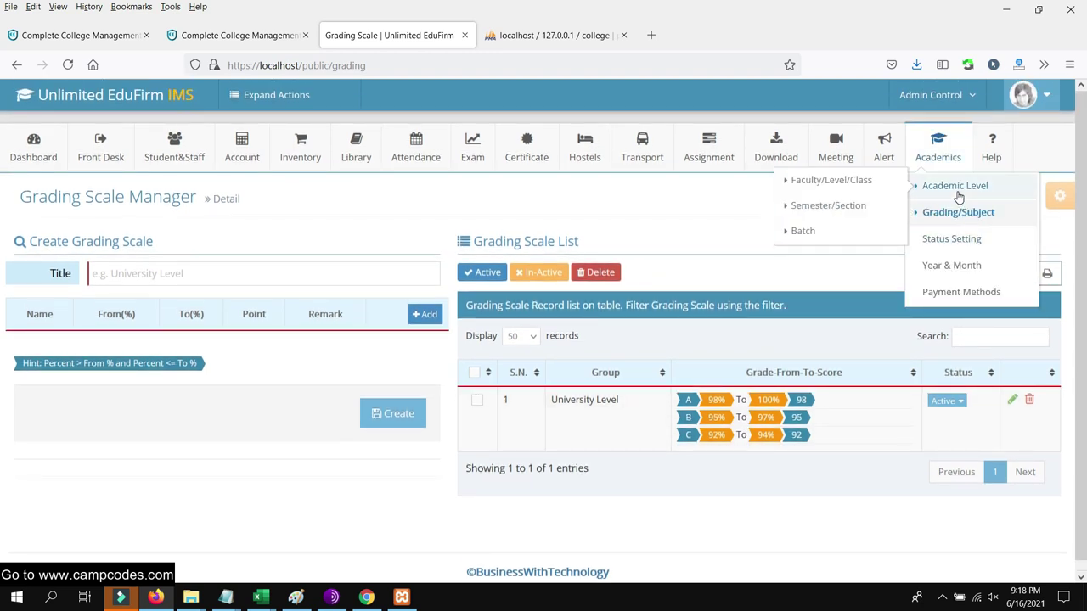
pyautogui.click(852, 206)
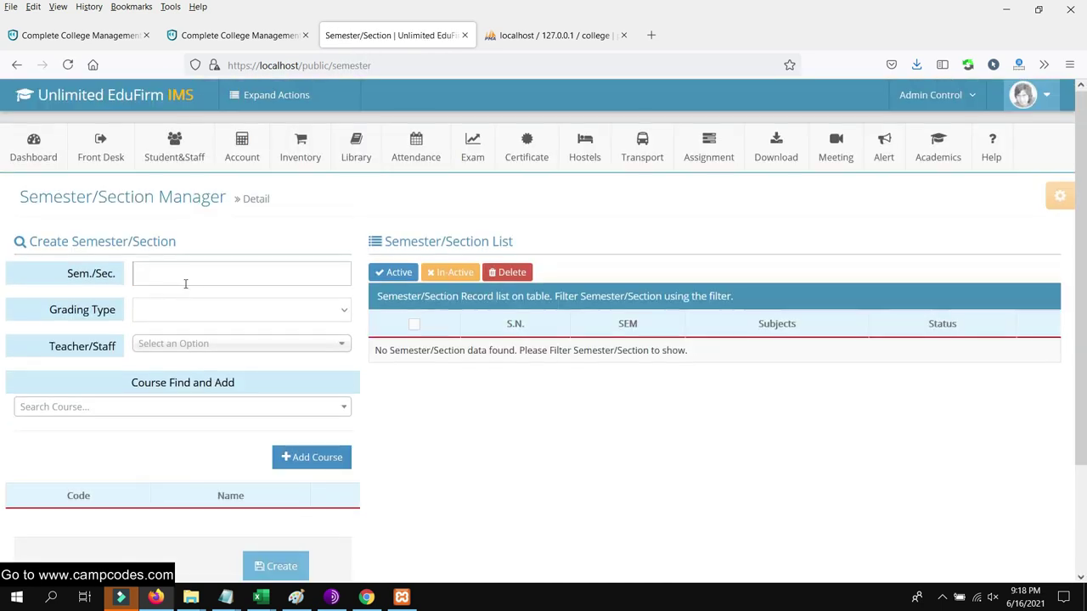
# Fill in semester 1 with grading type University Level and assign the listed staff member as teacher
pyautogui.click(176, 278)
pyautogui.scroll(-3, 217, 301)
pyautogui.scroll(3, 213, 321)
pyautogui.click(165, 307)
pyautogui.click(171, 358)
pyautogui.click(176, 273)
pyautogui.write('1')
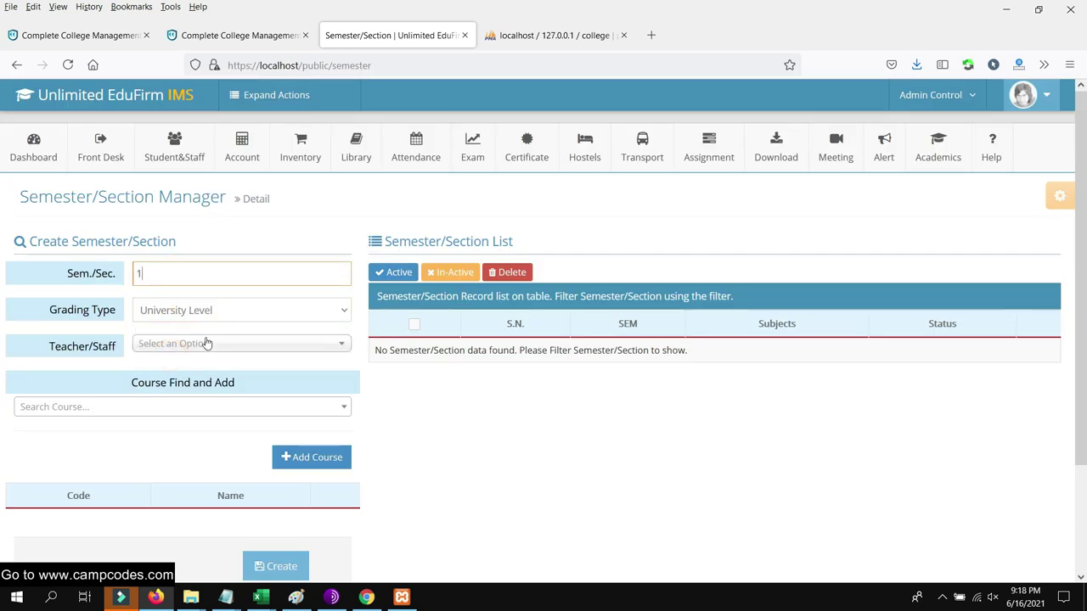
pyautogui.click(205, 343)
pyautogui.click(184, 384)
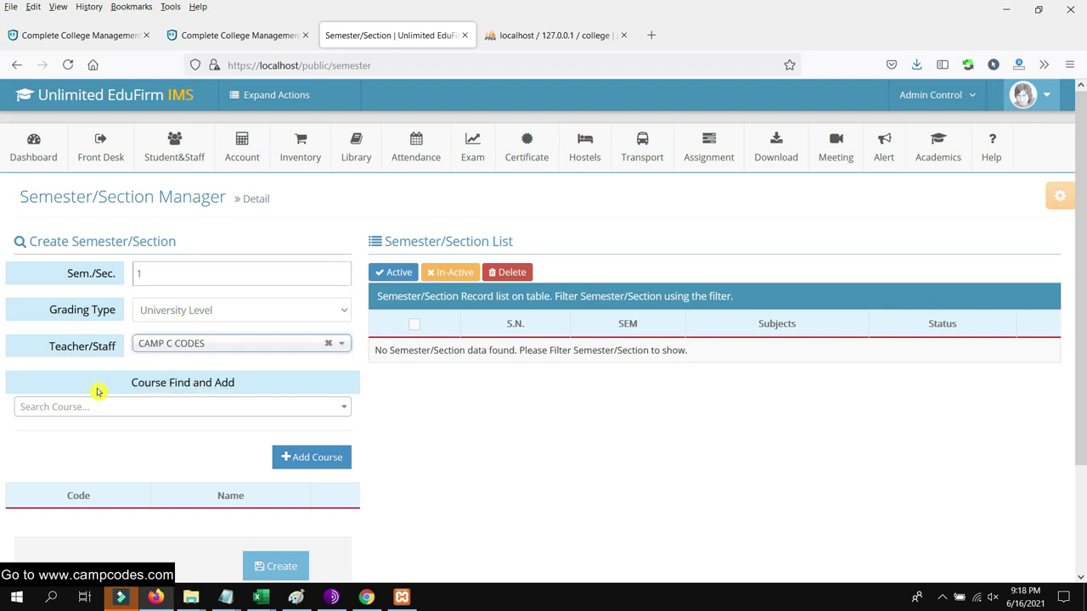
# Search for courses to include in the semester using "bsit" and "bachelor"
pyautogui.scroll(-1, 145, 369)
pyautogui.click(191, 348)
pyautogui.click(226, 332)
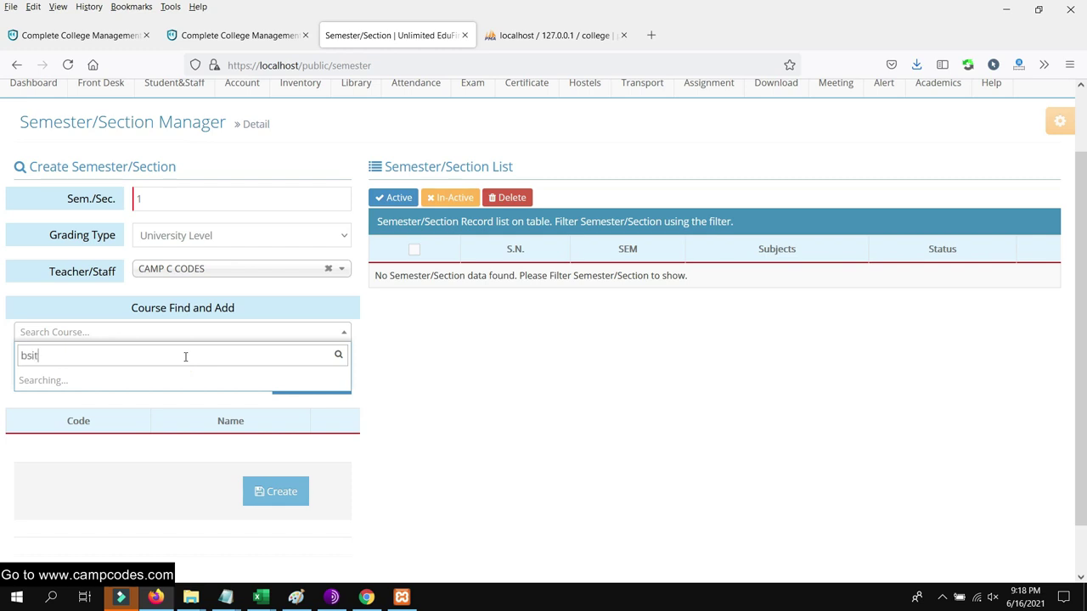
pyautogui.press('BackSpace')
pyautogui.press('BackSpace')
pyautogui.press('BackSpace')
pyautogui.write('bachelor')
pyautogui.click(559, 352)
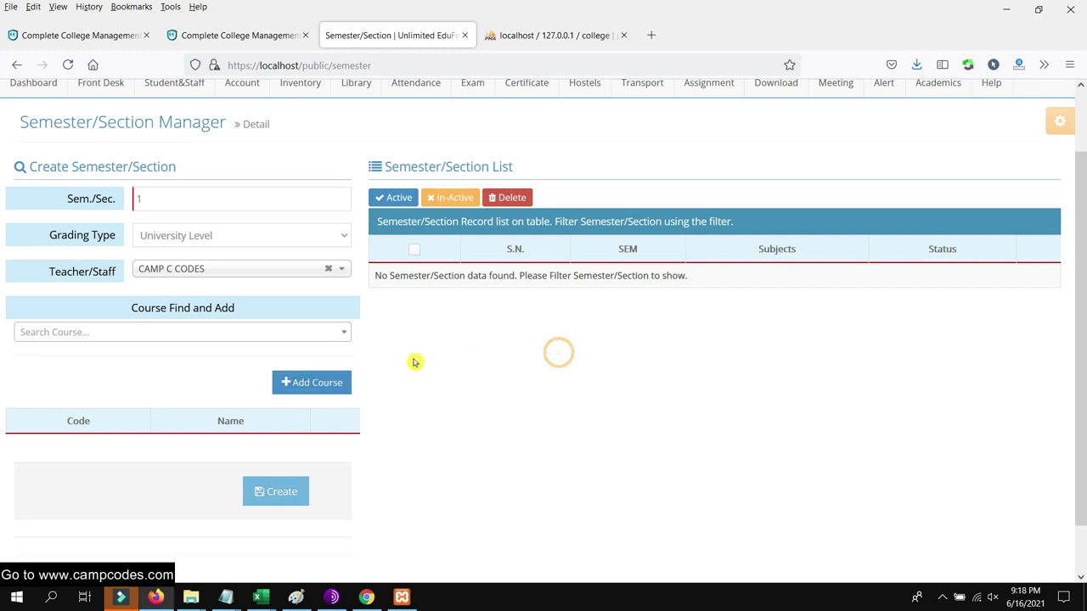
# Try to add a course to semester 1
pyautogui.click(314, 382)
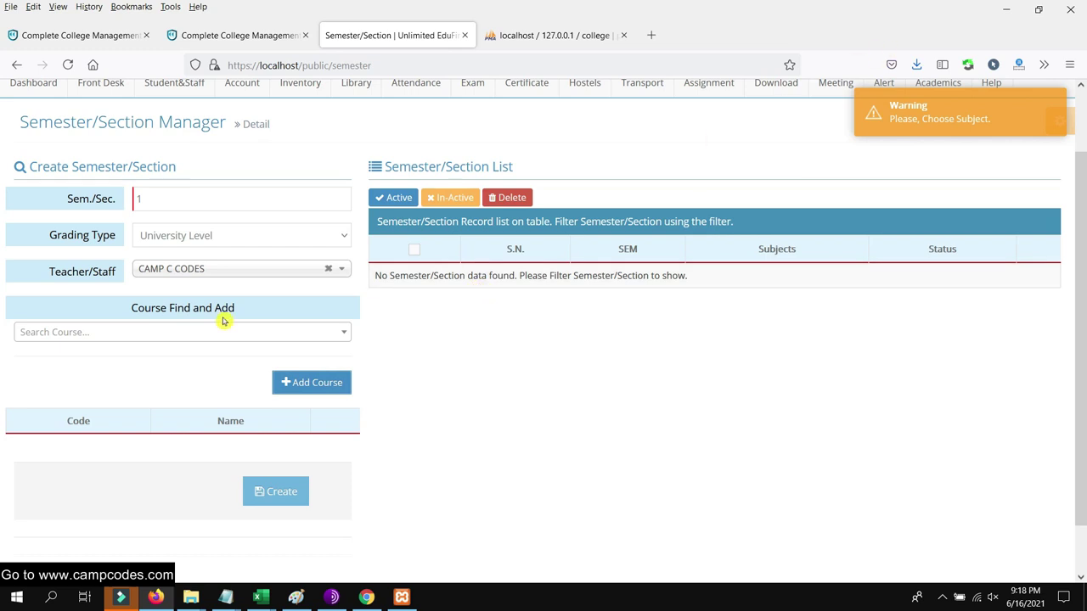
pyautogui.click(180, 332)
pyautogui.click(178, 329)
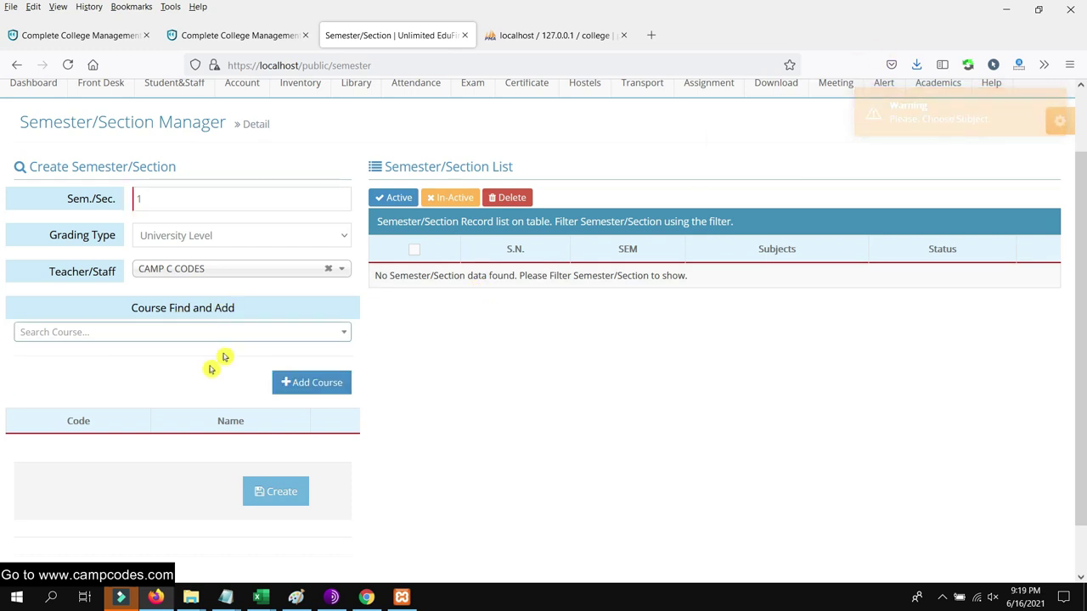
pyautogui.scroll(2, 413, 323)
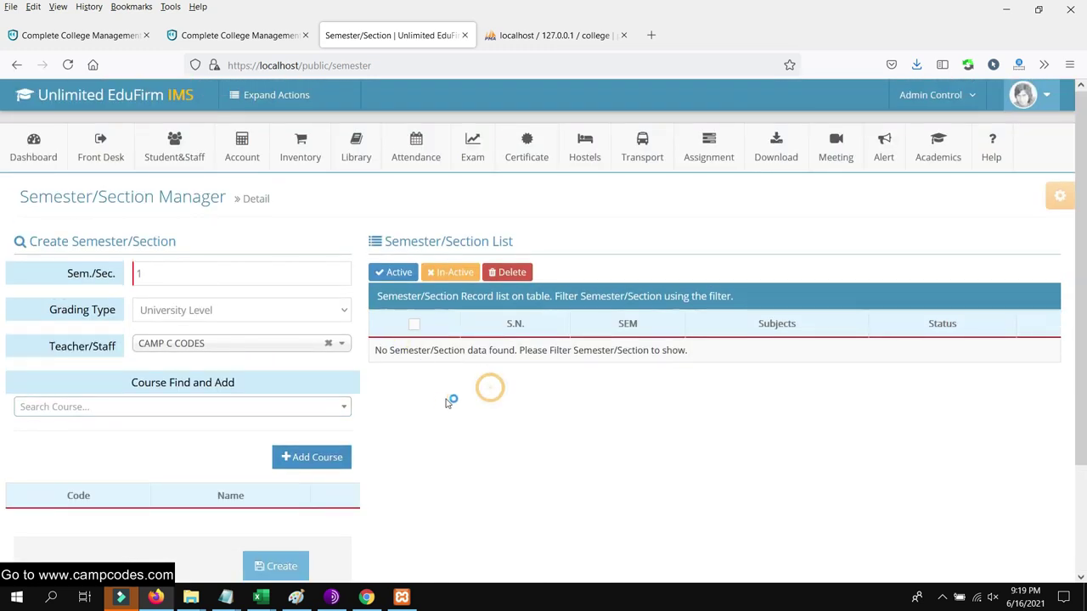
pyautogui.scroll(-1, 451, 400)
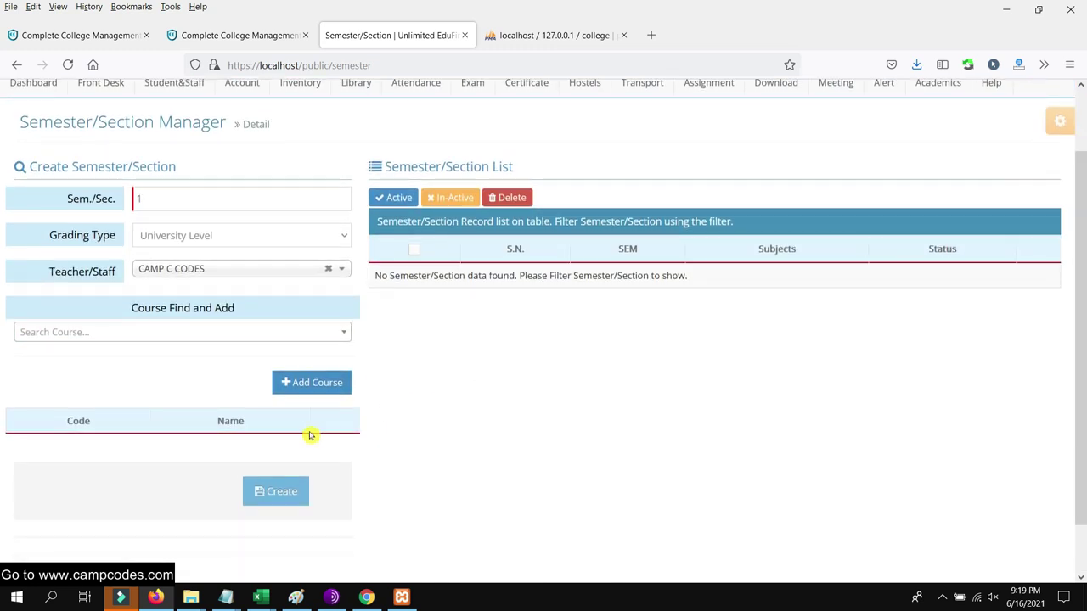
pyautogui.click(344, 382)
# Open the Course manager among the grading and subject settings
pyautogui.scroll(1, 849, 208)
pyautogui.moveTo(970, 164)
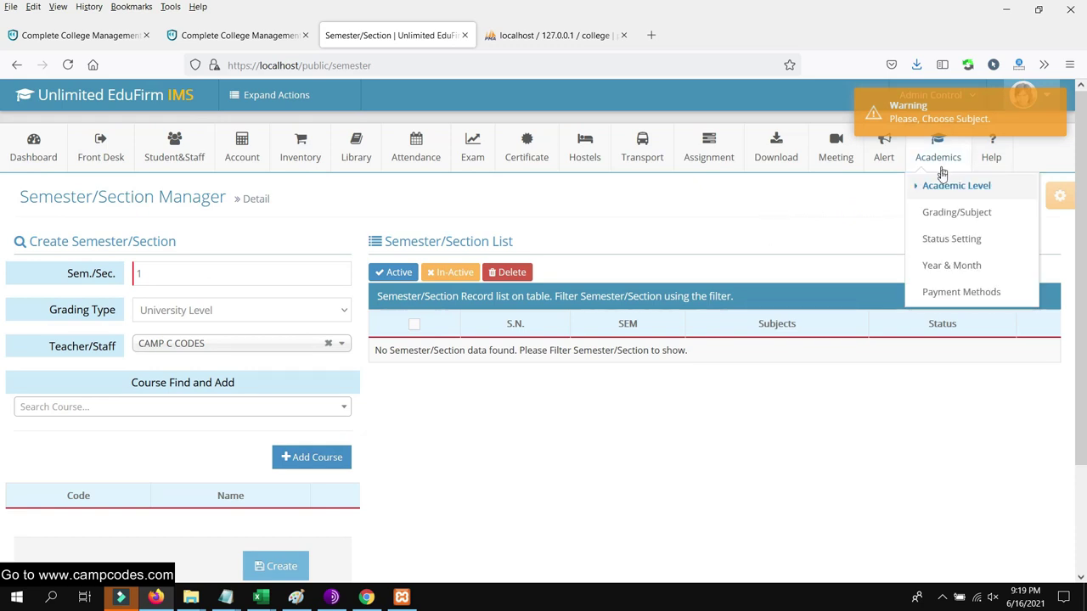
pyautogui.moveTo(957, 214)
pyautogui.click(840, 231)
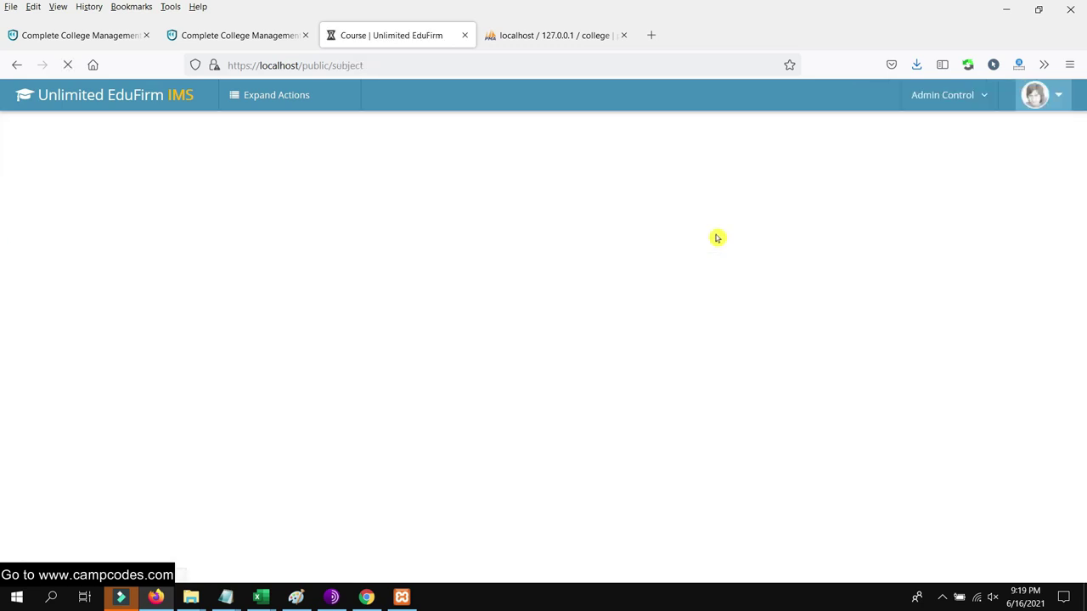
pyautogui.scroll(-2, 663, 267)
pyautogui.scroll(1, 643, 285)
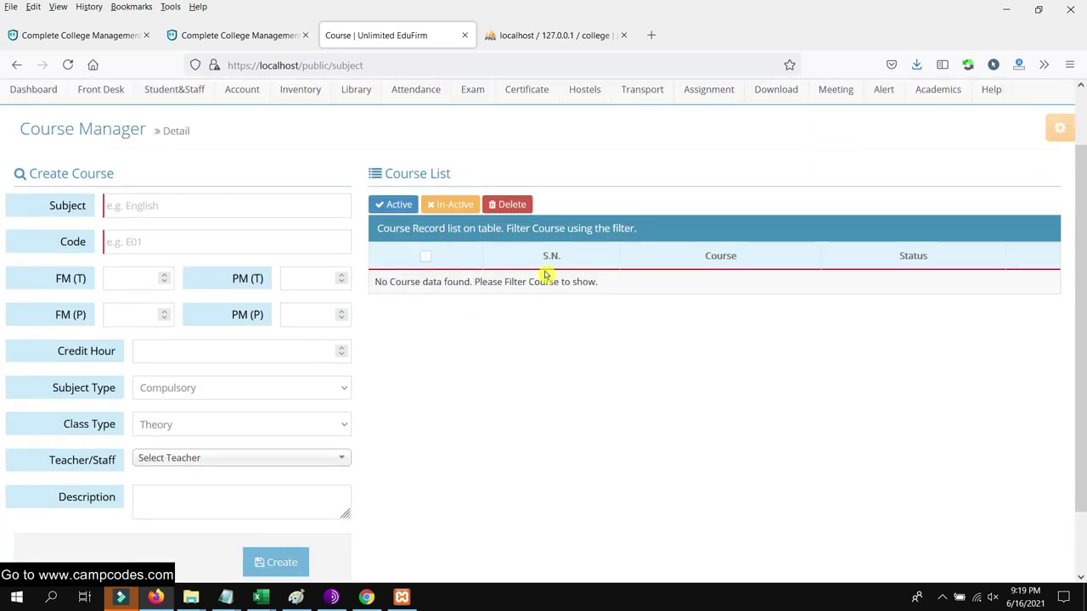
pyautogui.scroll(1, 549, 274)
pyautogui.scroll(-2, 303, 252)
pyautogui.scroll(2, 302, 252)
# Enter JAVA PROGRAMMING as the new course's subject and PROG1 as its code
pyautogui.click(196, 267)
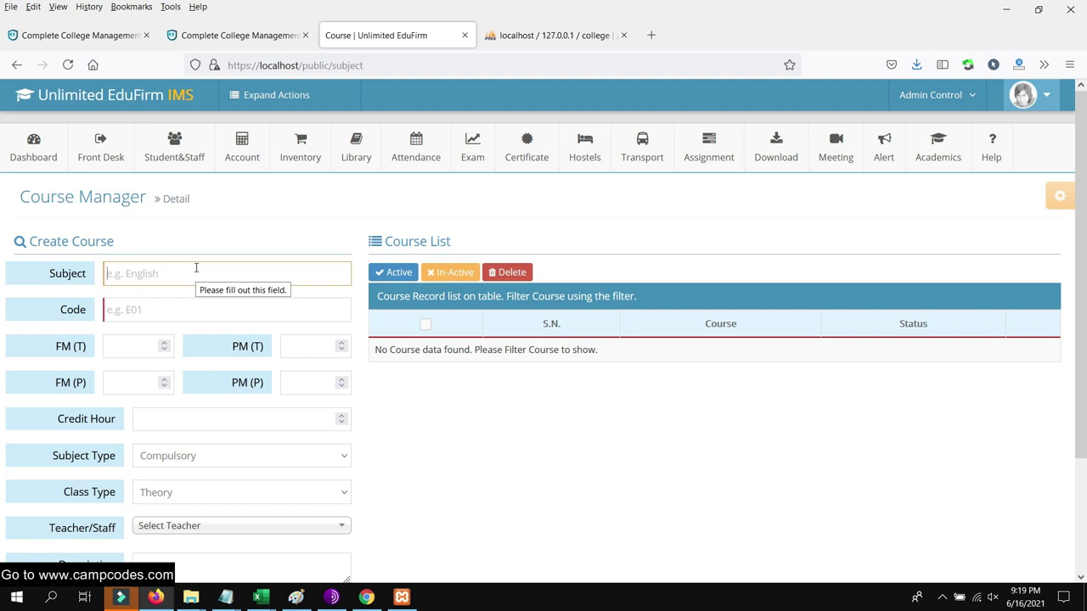
pyautogui.write('jav')
pyautogui.write('JAVA PROGRAMMING')
pyautogui.press('Tab')
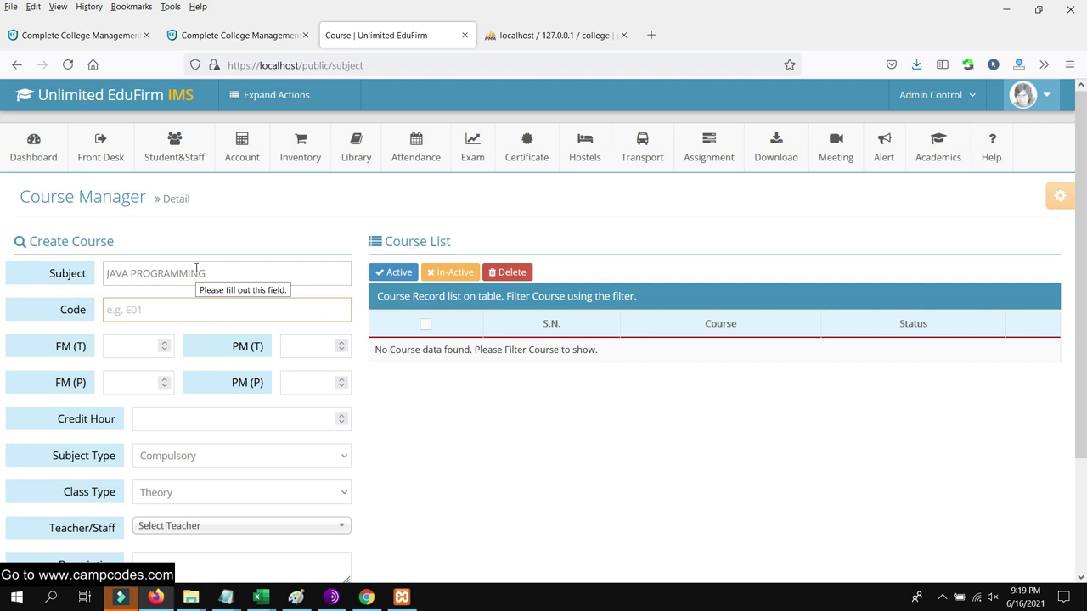
pyautogui.write('PROG1')
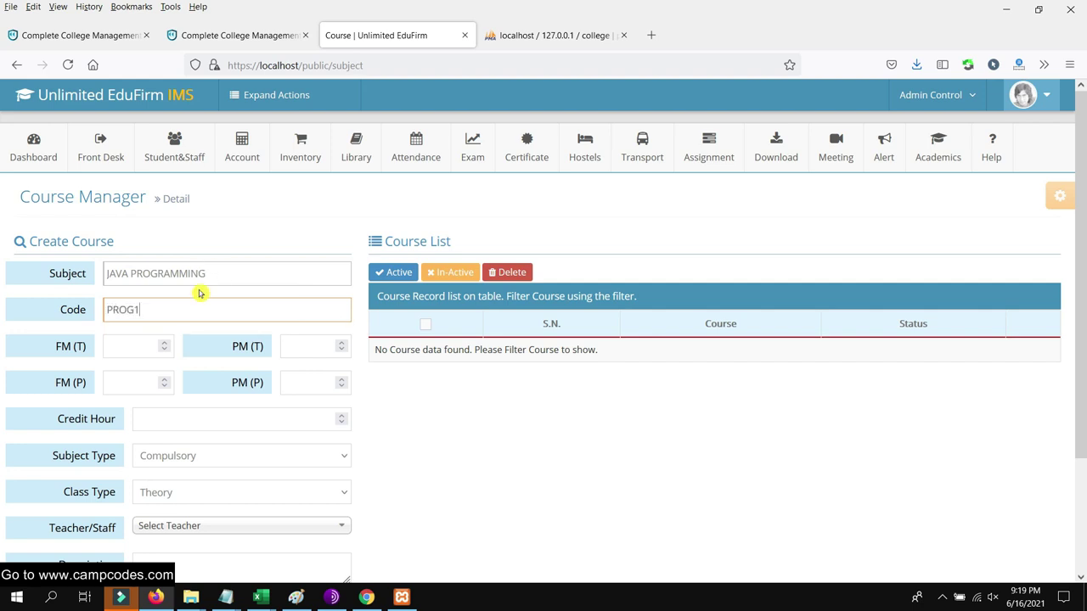
pyautogui.click(441, 441)
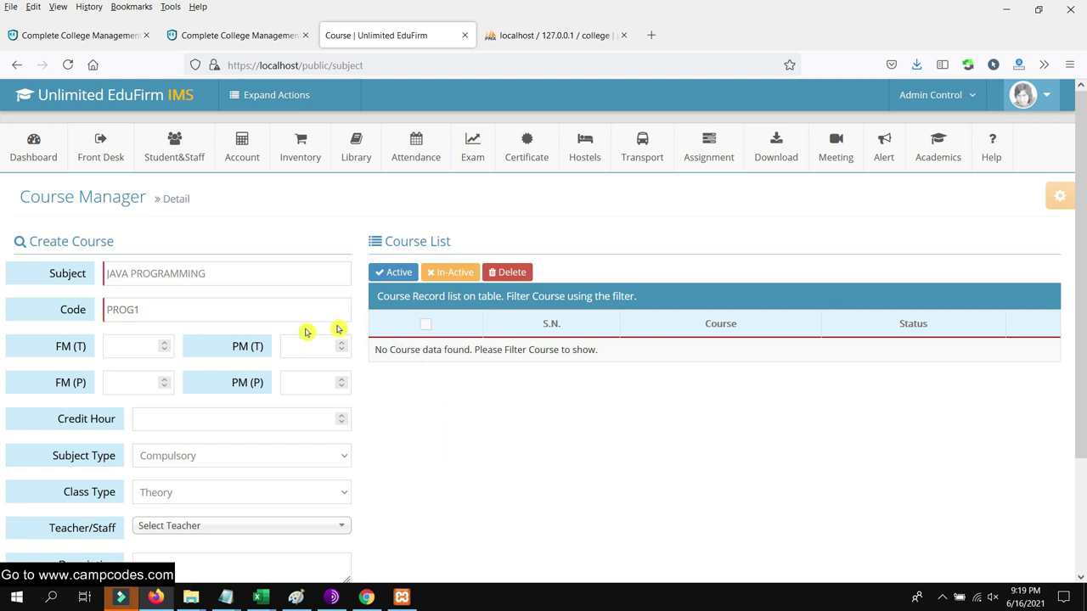
# Set the course's credit hour to 56 and its subject type to Compulsory
pyautogui.click(135, 344)
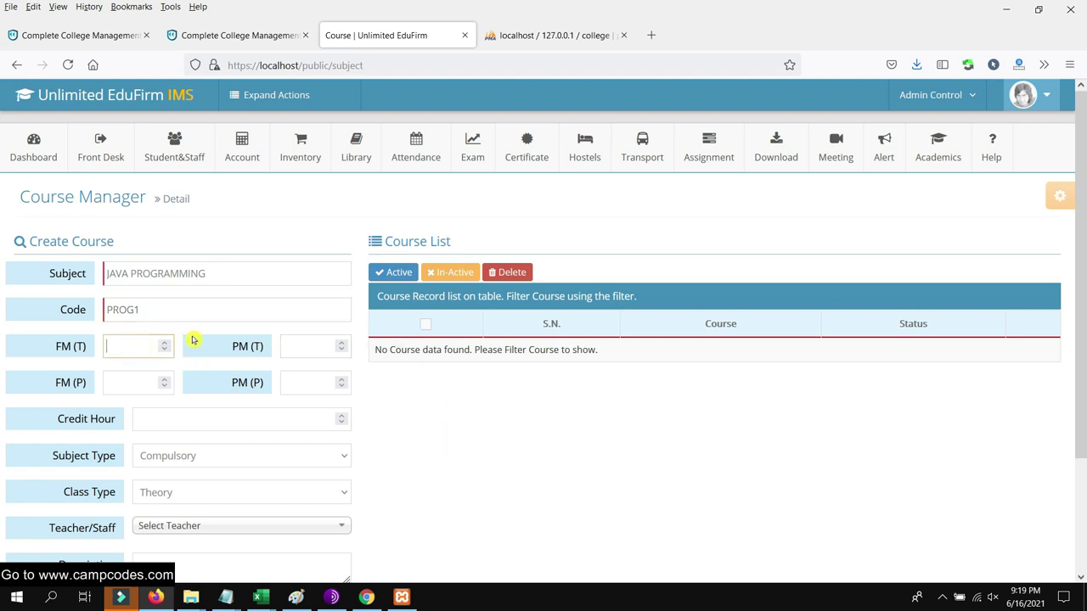
pyautogui.scroll(-2, 272, 333)
pyautogui.click(253, 352)
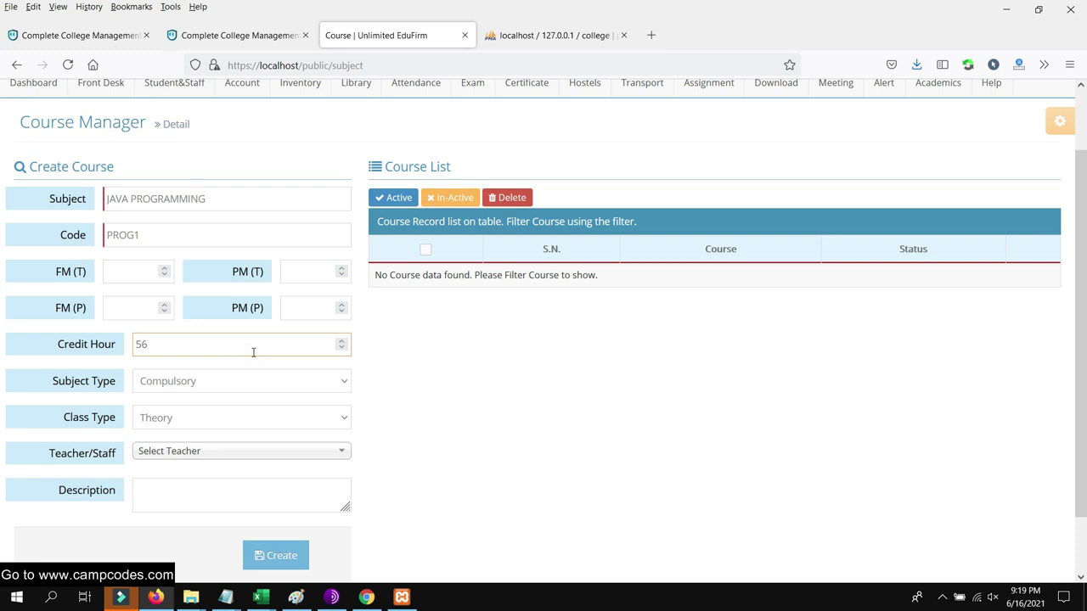
pyautogui.click(235, 388)
pyautogui.click(212, 406)
# Set the course's class type to Both and assign the listed staff member as teacher
pyautogui.click(207, 418)
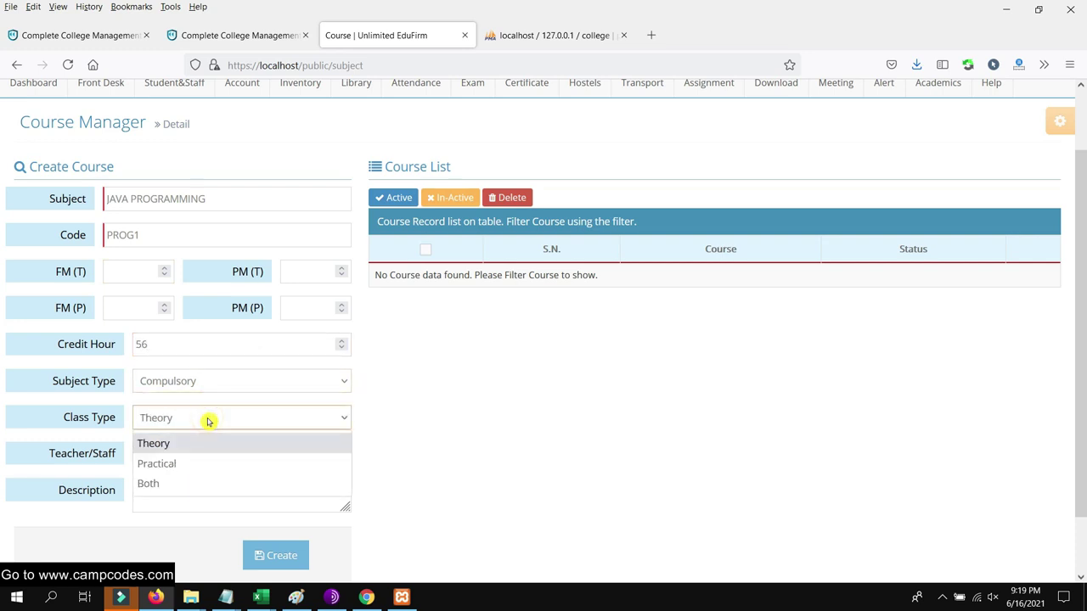
pyautogui.click(184, 468)
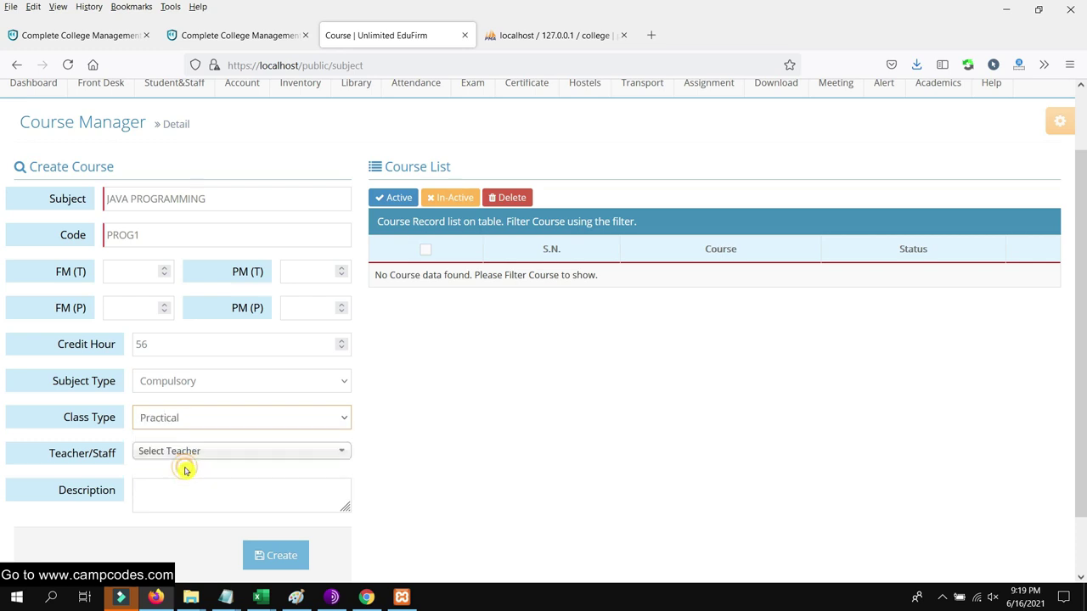
pyautogui.click(244, 417)
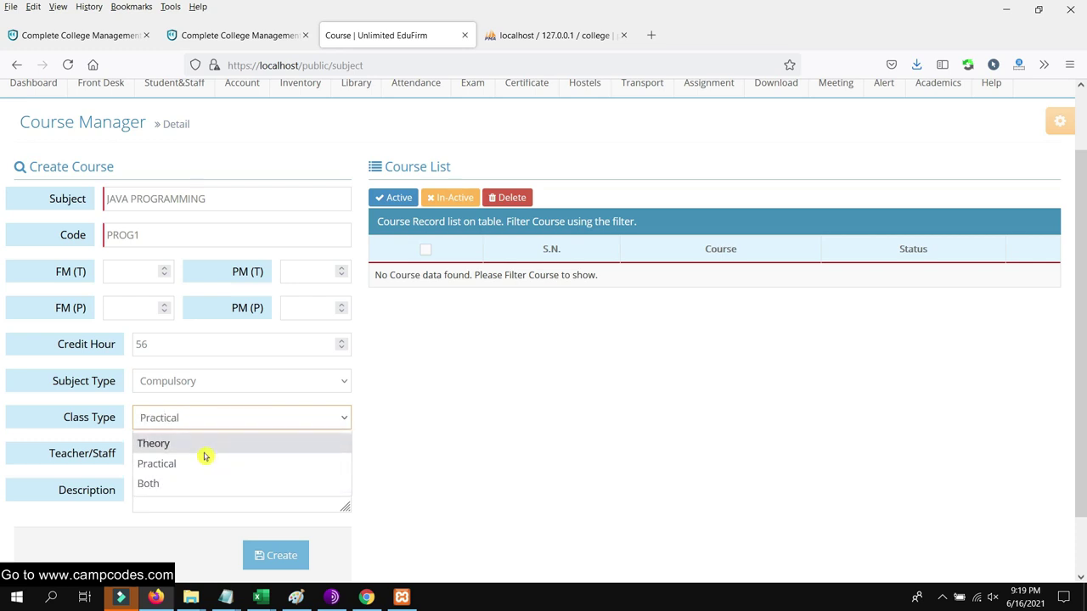
pyautogui.click(178, 484)
pyautogui.click(210, 454)
pyautogui.click(190, 508)
# Copy the subject name JAVA PROGRAMMING into the description and create the course
pyautogui.click(192, 495)
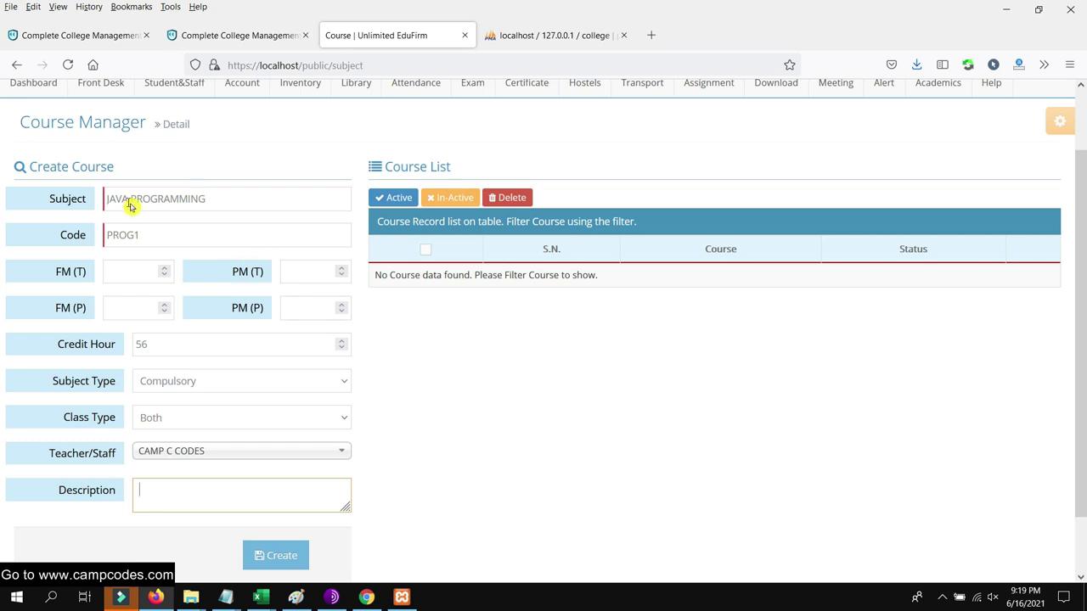
pyautogui.tripleClick(262, 208)
pyautogui.hotkey('ctrl', 'c')
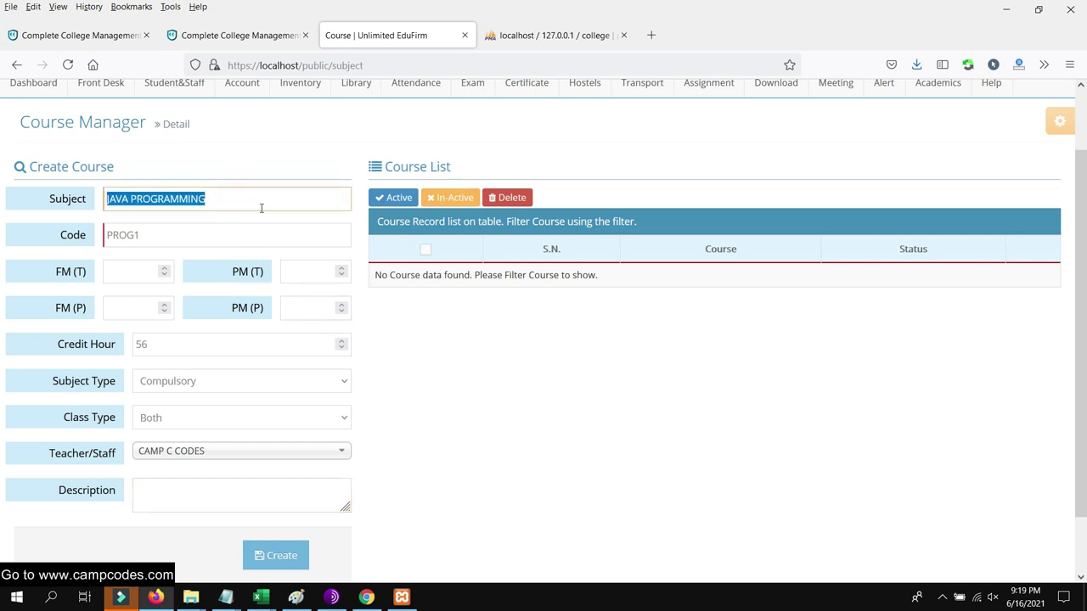
pyautogui.click(211, 481)
pyautogui.hotkey('ctrl', 'v')
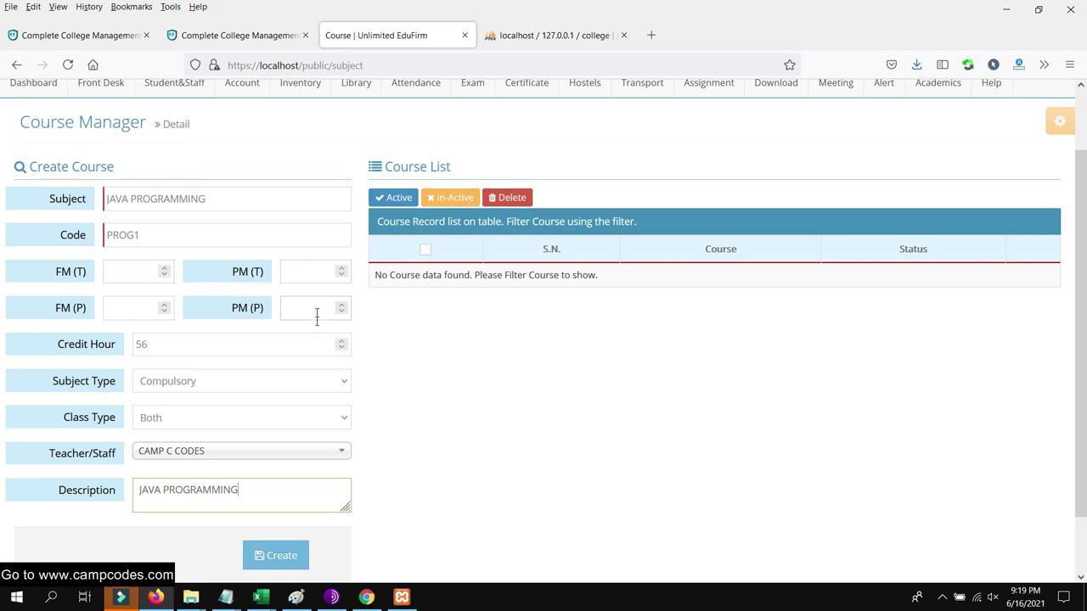
pyautogui.click(274, 557)
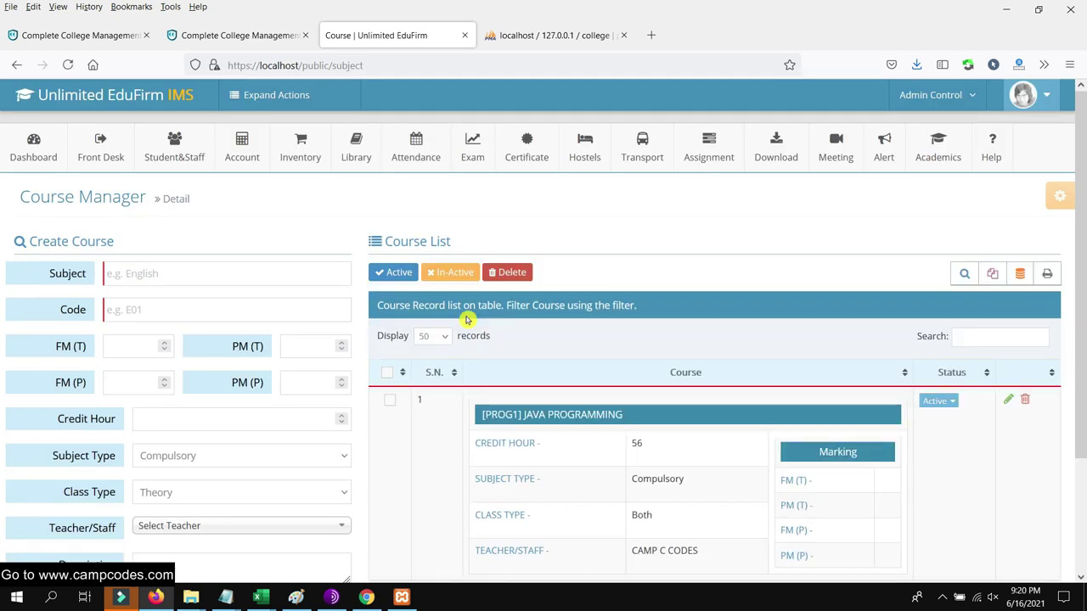
# Set FM (T) to 0 in the blank course form
pyautogui.scroll(-2, 721, 334)
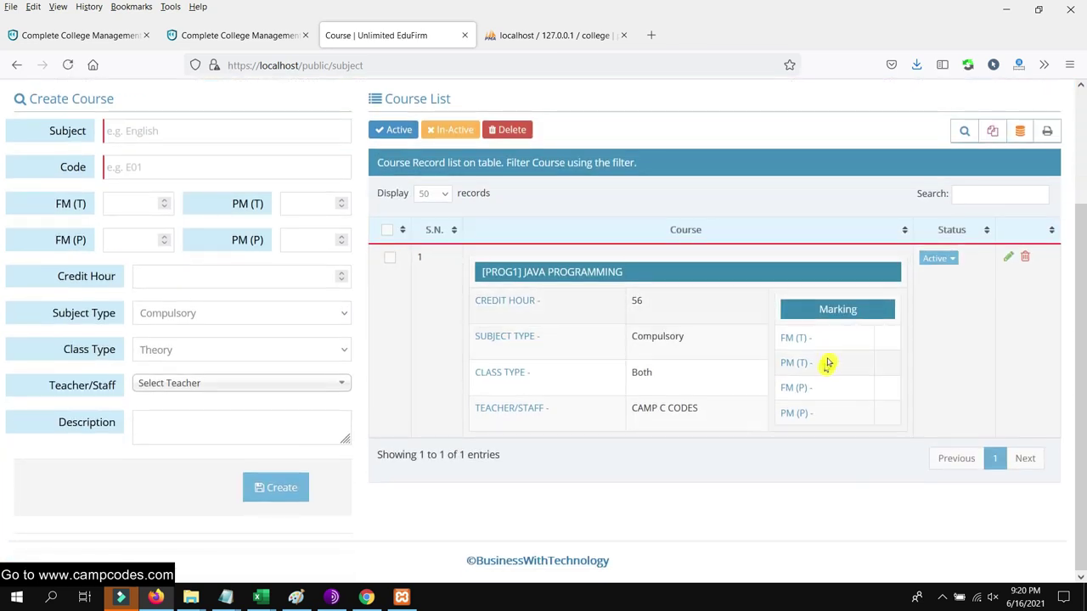
pyautogui.click(164, 208)
pyautogui.click(758, 475)
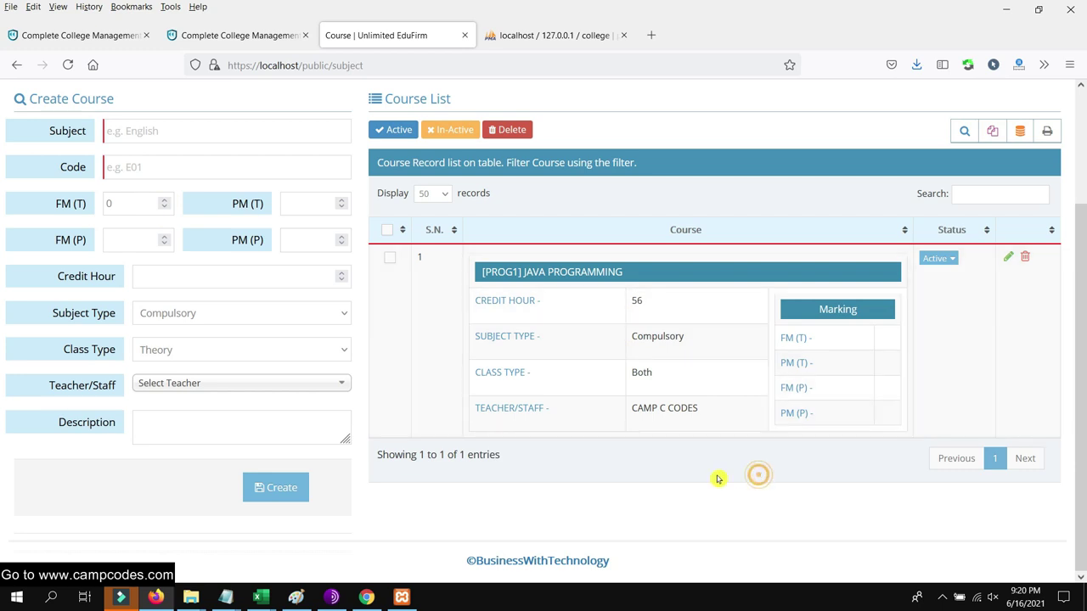
# Open the Semester/Section manager from the academic level settings
pyautogui.scroll(3, 696, 394)
pyautogui.click(938, 148)
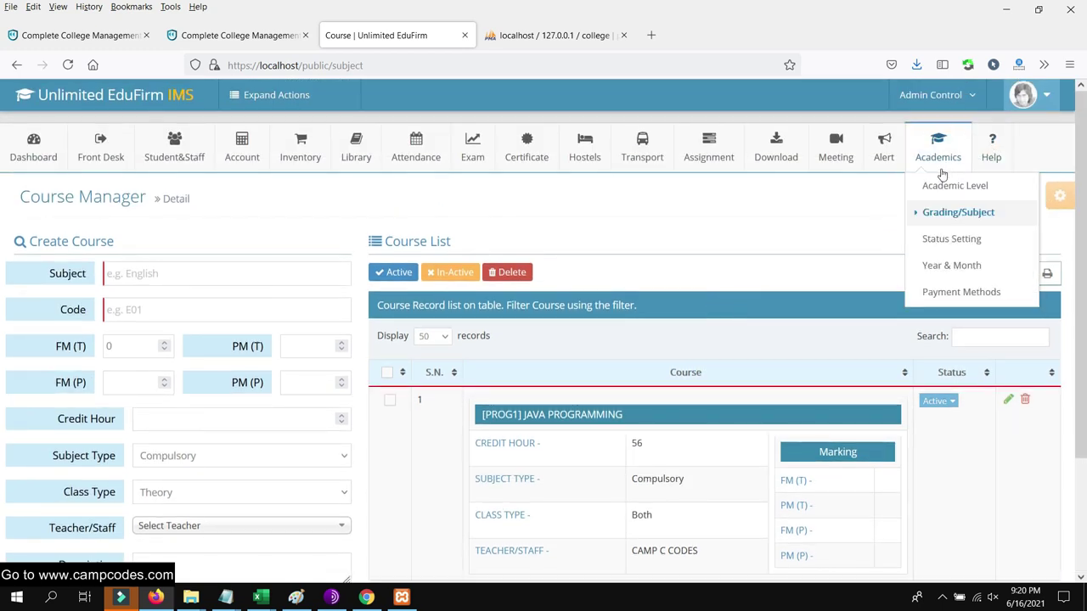
pyautogui.moveTo(954, 242)
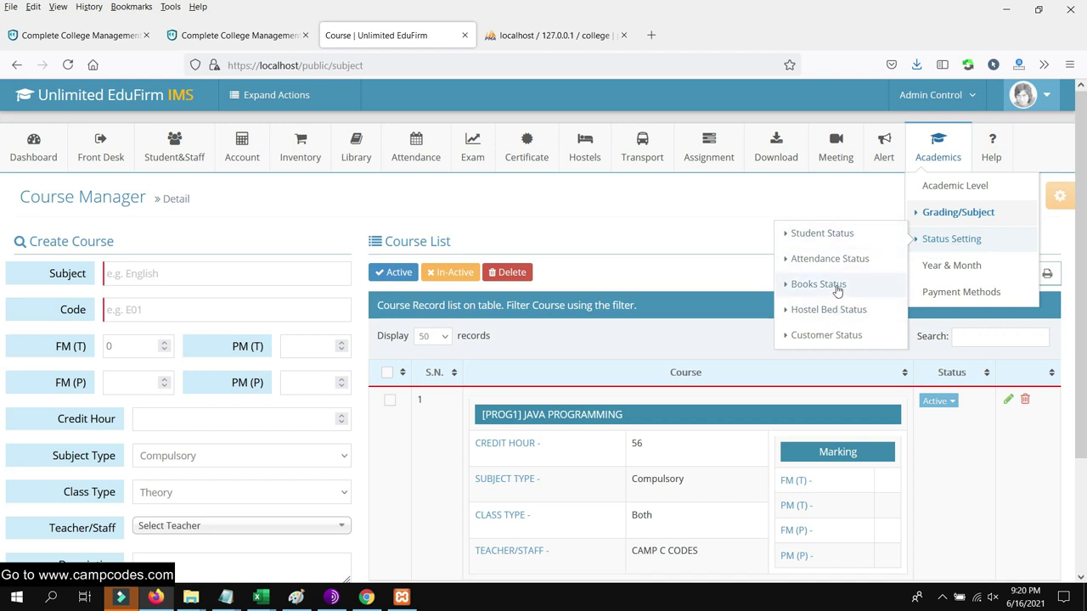
pyautogui.moveTo(941, 213)
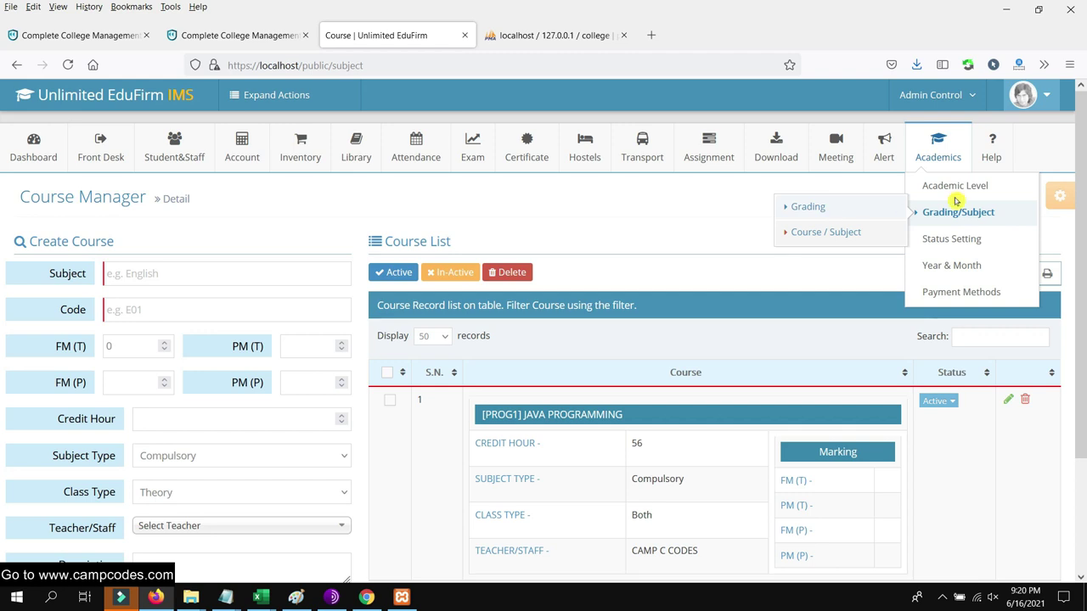
pyautogui.moveTo(960, 189)
pyautogui.click(840, 206)
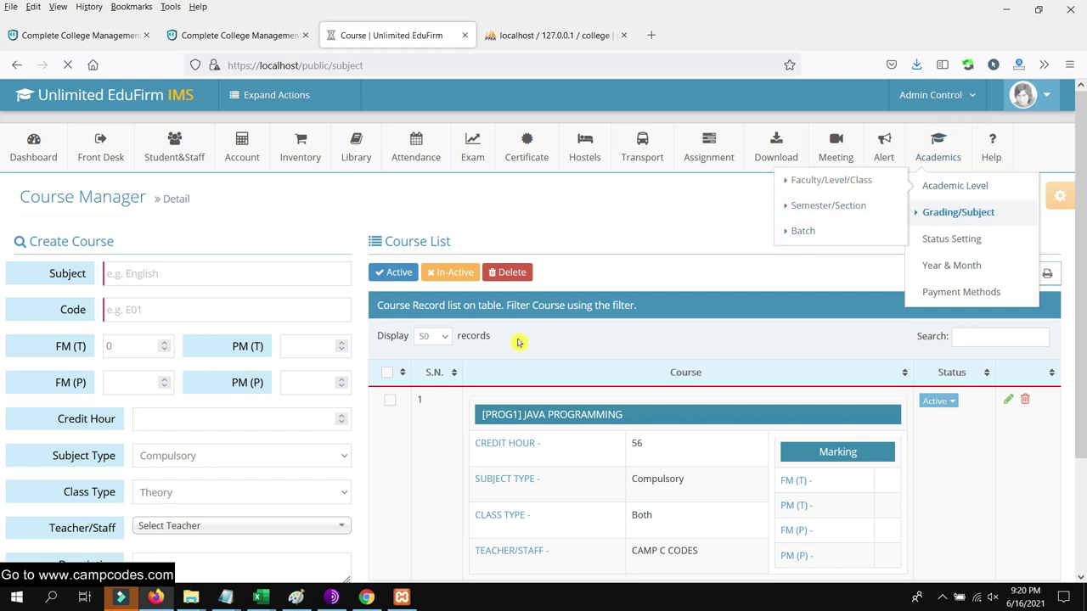
# Enter 1 as the semester/section, choose University Level as grading type, and assign the listed staff member as teacher
pyautogui.click(195, 270)
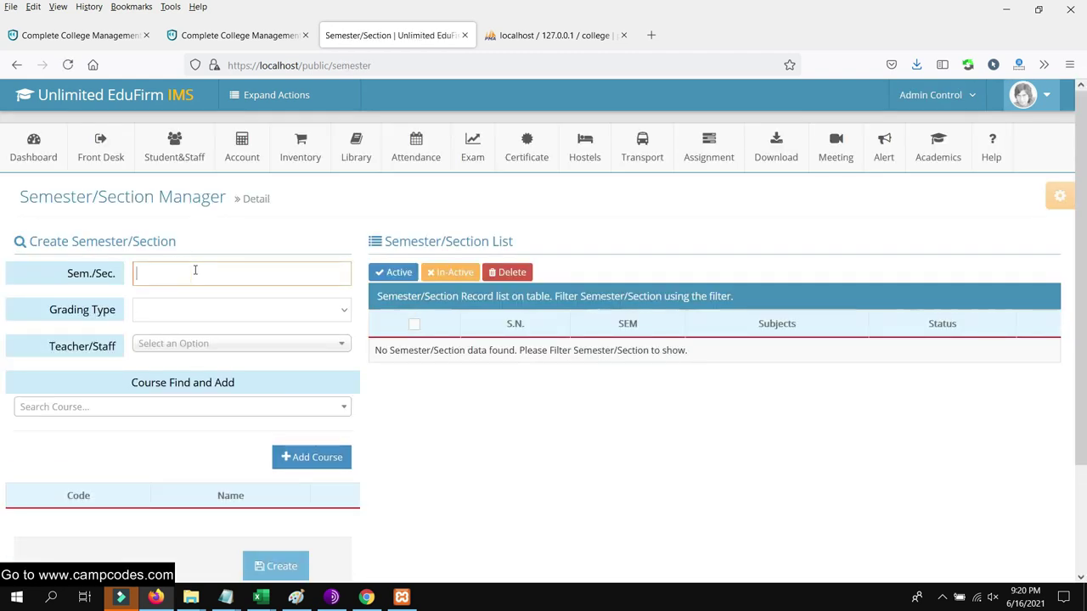
pyautogui.write('1')
pyautogui.click(243, 310)
pyautogui.click(207, 357)
pyautogui.click(214, 344)
pyautogui.click(198, 384)
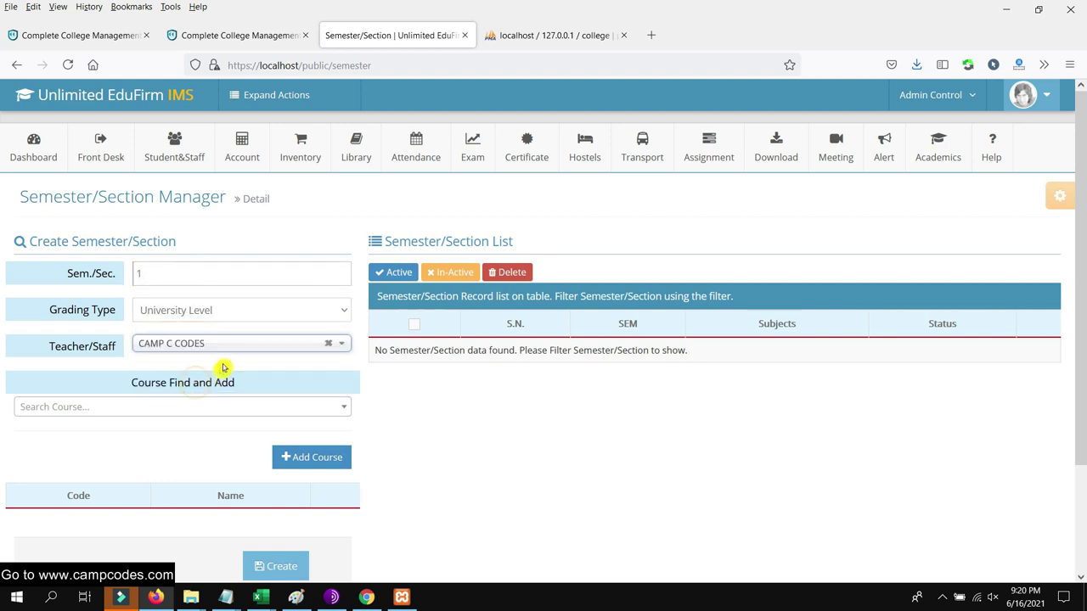
# Add the course PROG1 - JAVA PROGRAMMING to the semester, create it, and check its entry in the list
pyautogui.click(260, 411)
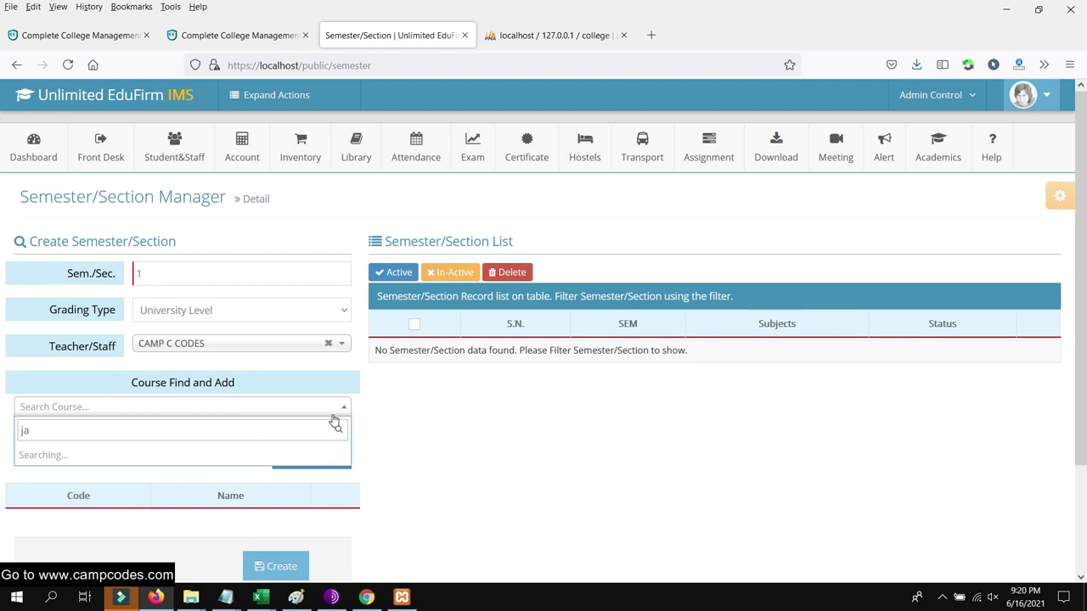
pyautogui.click(145, 452)
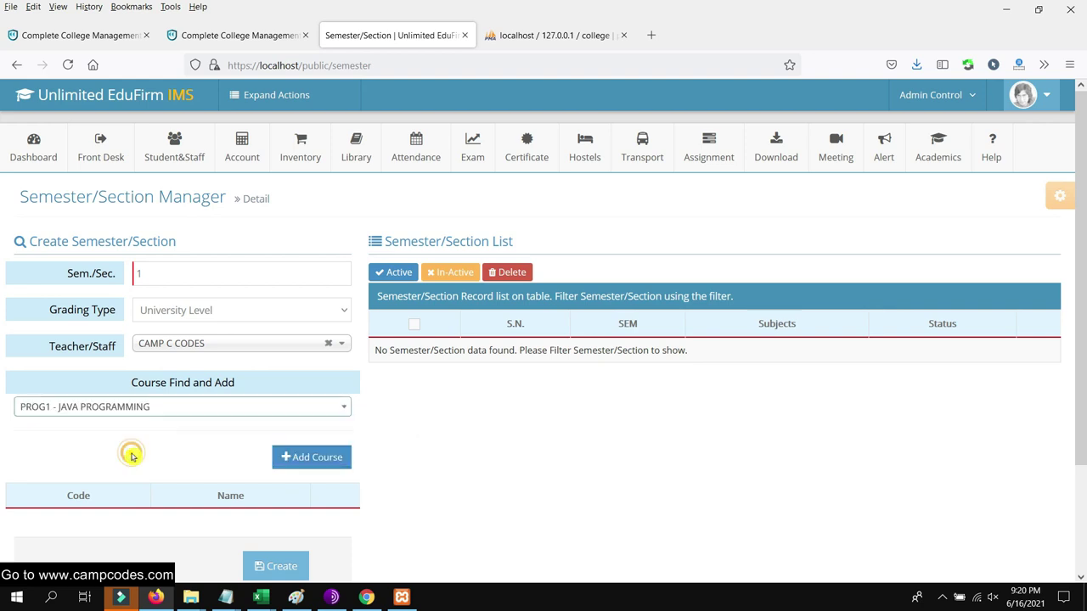
pyautogui.scroll(-2, 272, 476)
pyautogui.click(338, 382)
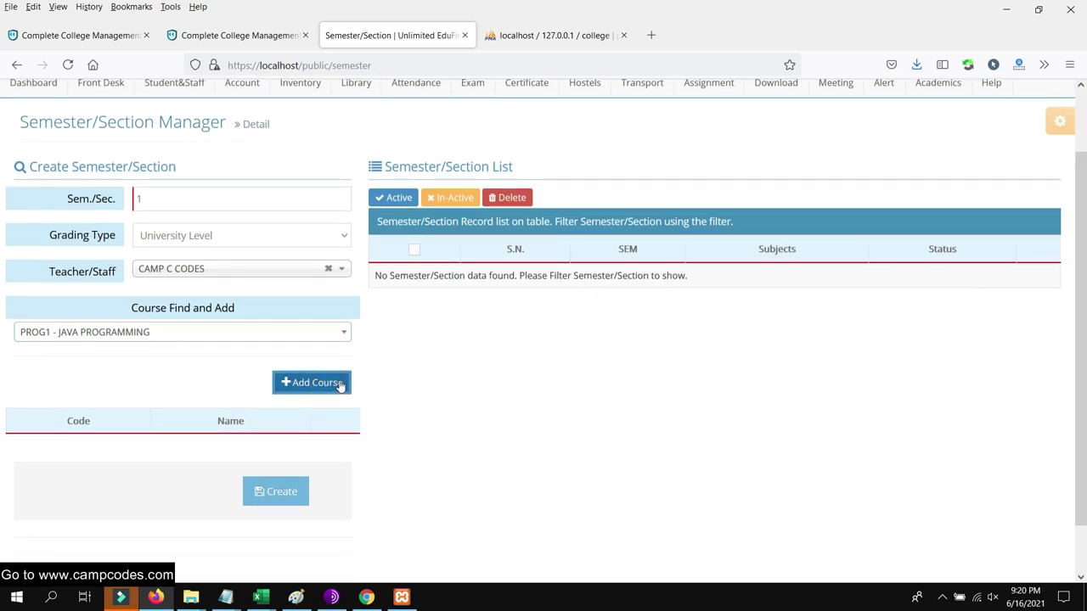
pyautogui.scroll(-2, 243, 388)
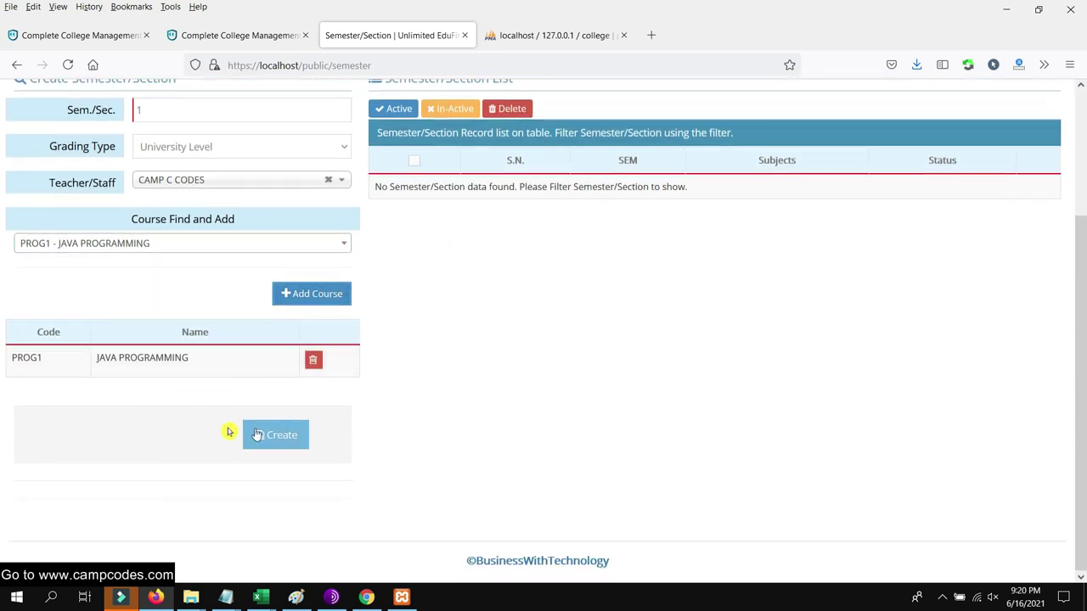
pyautogui.click(278, 436)
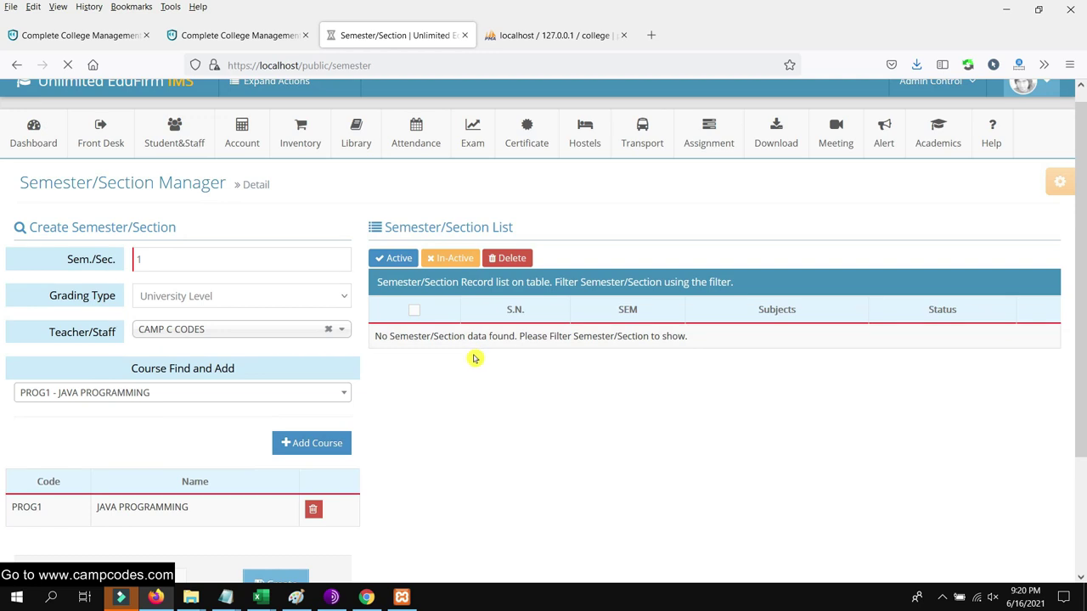
pyautogui.scroll(-3, 544, 373)
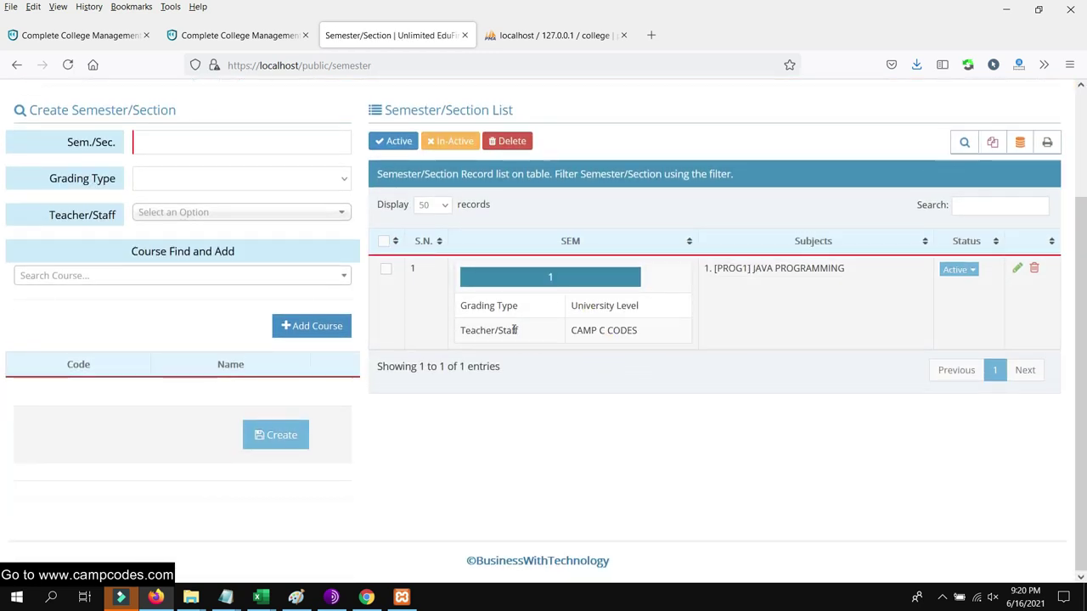
pyautogui.moveTo(466, 306); pyautogui.dragTo(708, 390)
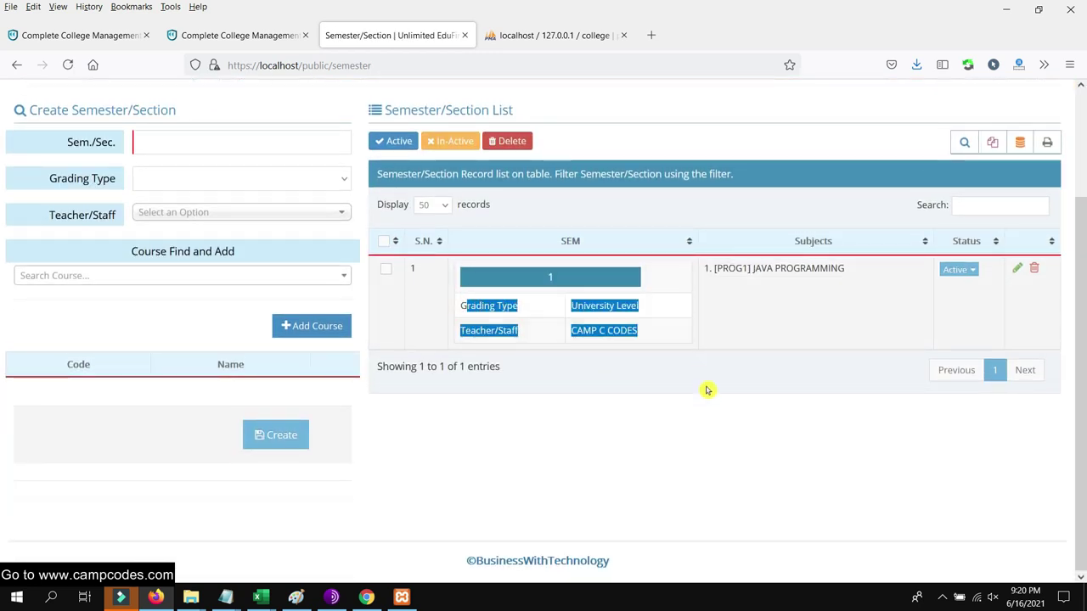
pyautogui.click(712, 394)
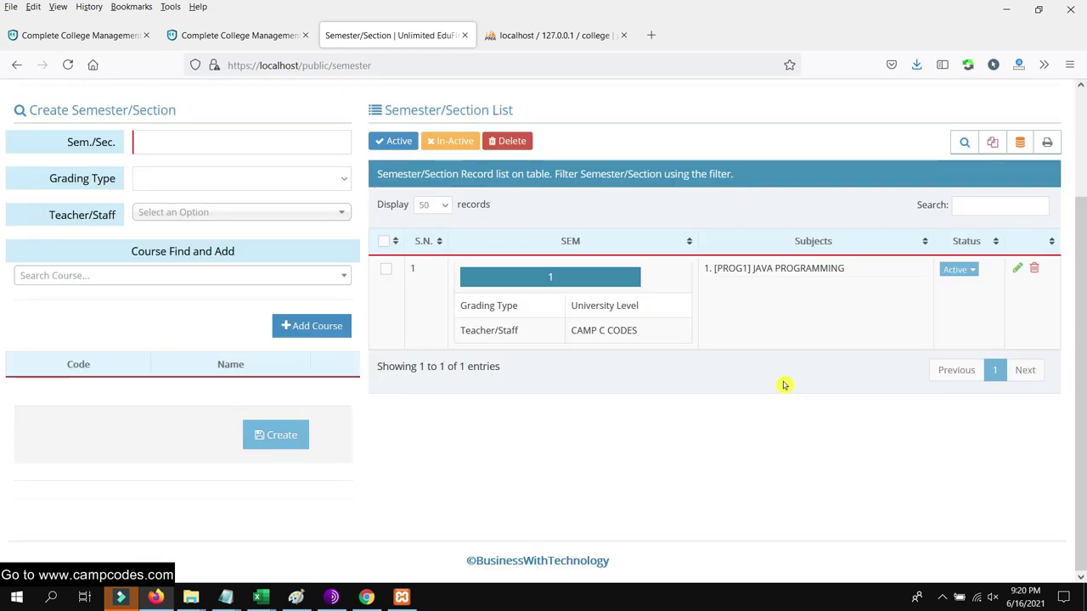
# Open the student Batch manager from the academic level settings
pyautogui.scroll(3, 785, 385)
pyautogui.moveTo(938, 149)
pyautogui.moveTo(943, 270)
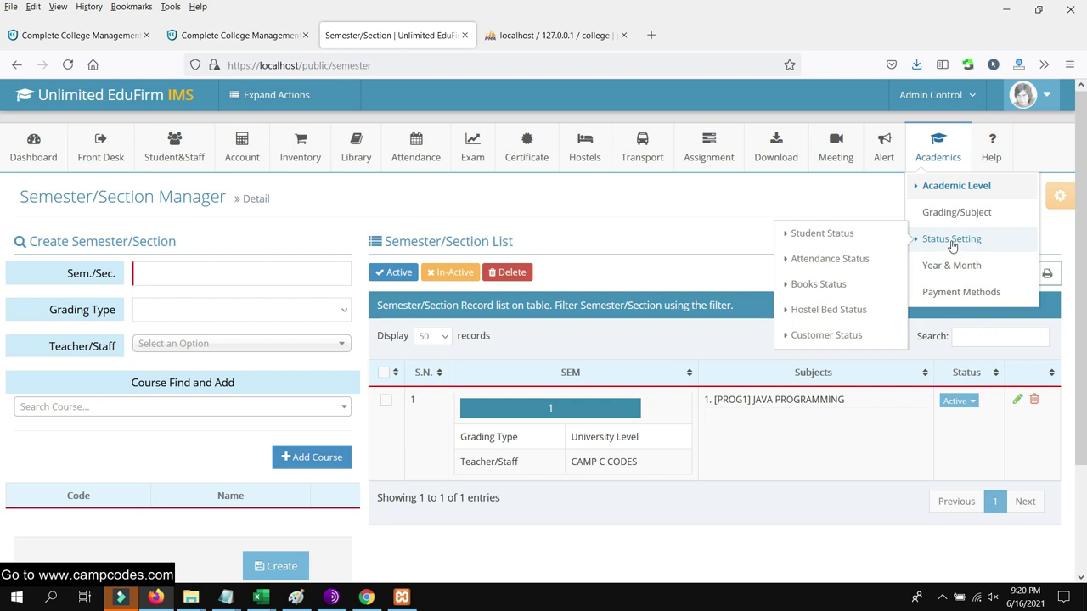
pyautogui.moveTo(951, 218)
pyautogui.moveTo(954, 191)
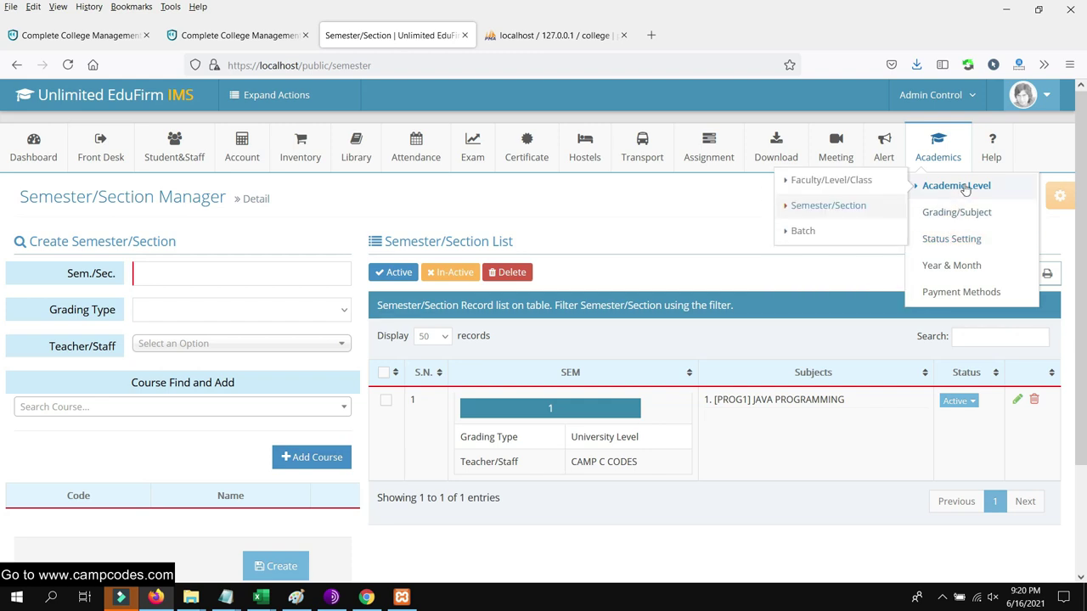
pyautogui.click(802, 231)
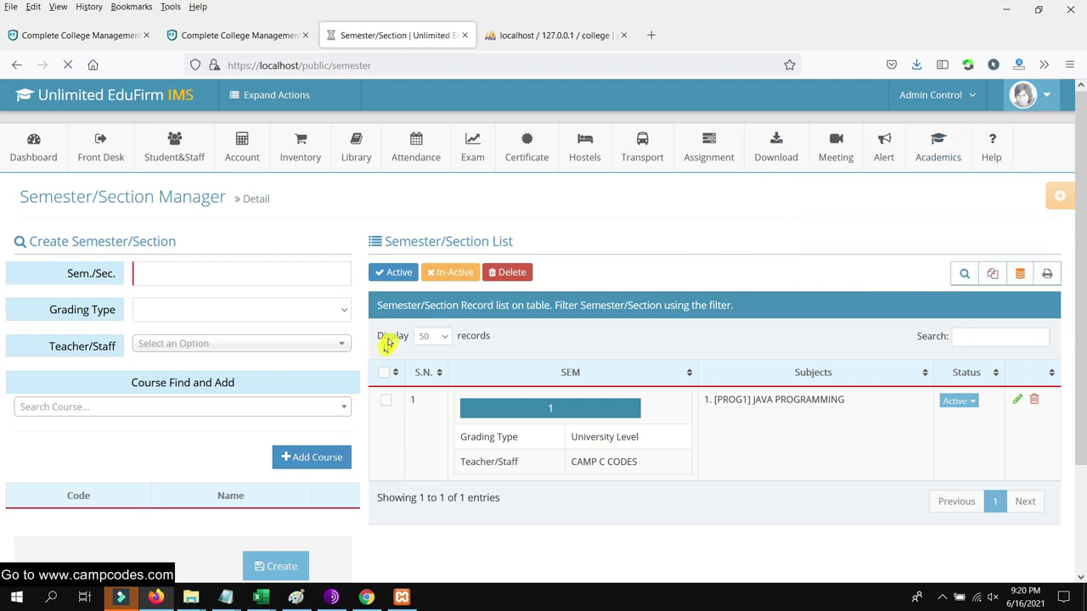
# Create a student batch named SIKLABDIWA and check its entry in the list
pyautogui.click(219, 269)
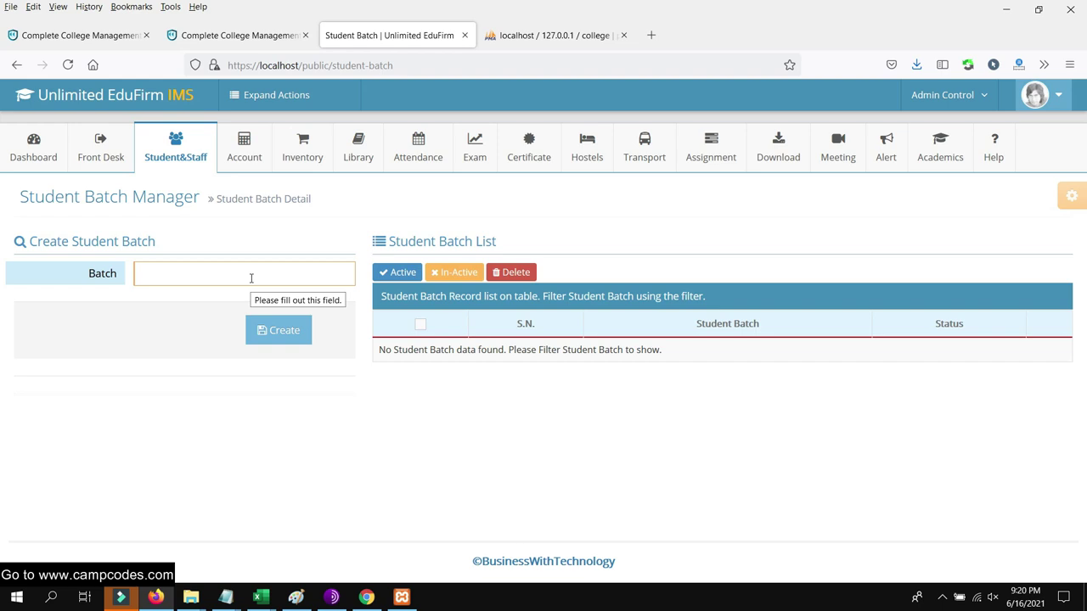
pyautogui.write('I')
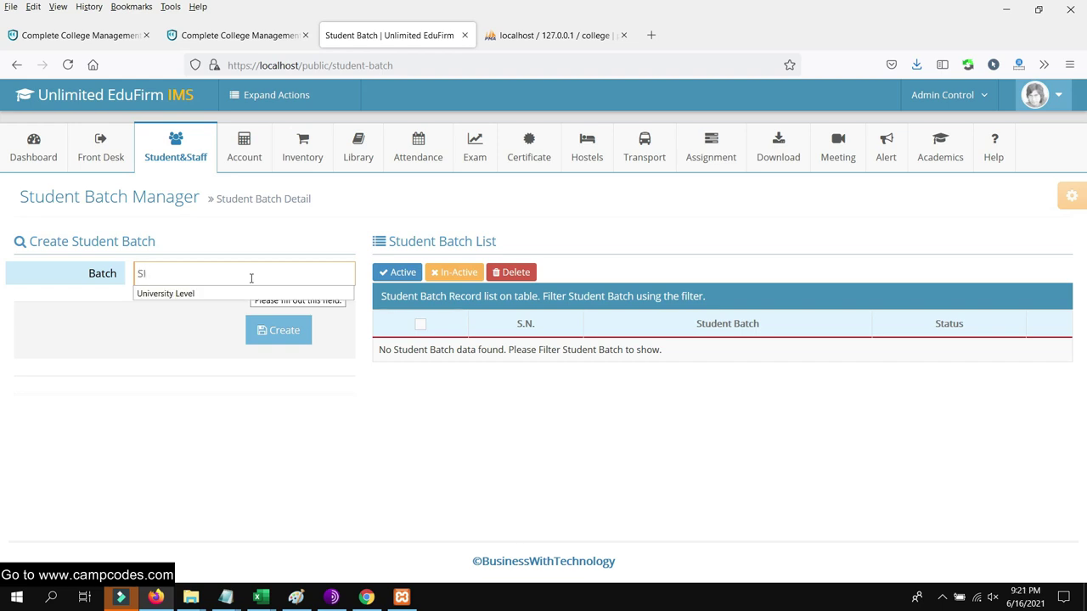
pyautogui.write('KLABDIWA')
pyautogui.click(284, 335)
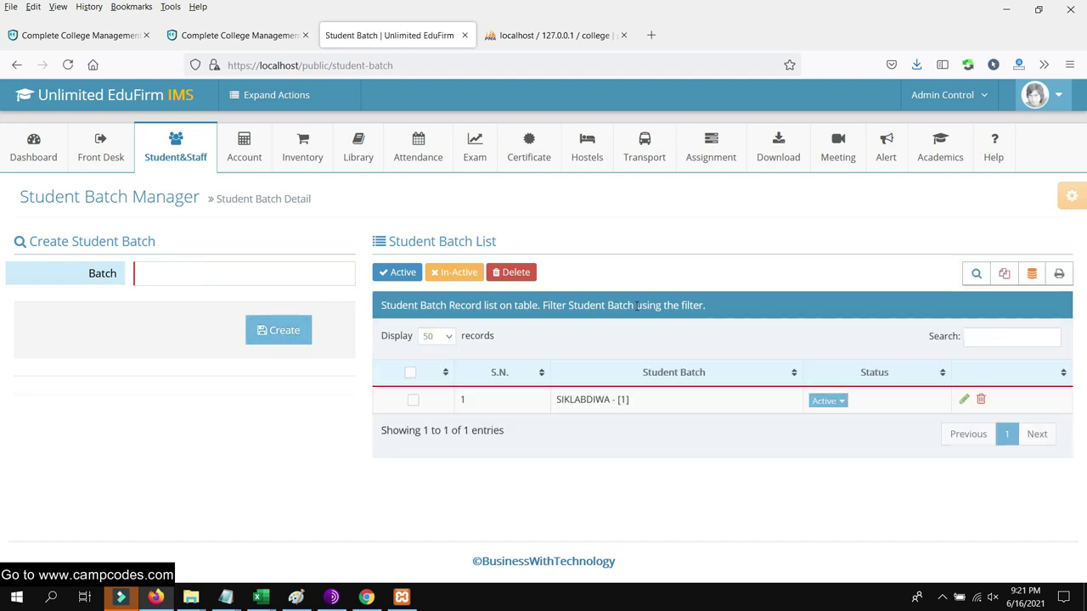
pyautogui.moveTo(652, 410); pyautogui.dragTo(585, 408)
pyautogui.click(671, 428)
# Open the Year manager and look at the status options of year 2020
pyautogui.click(953, 162)
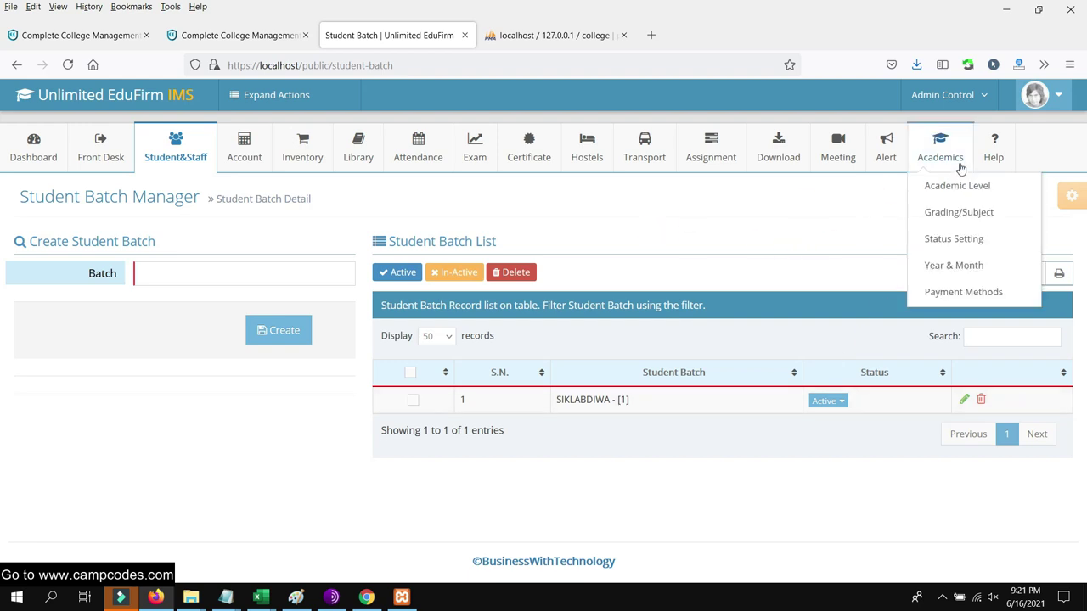
pyautogui.moveTo(953, 272)
pyautogui.click(812, 263)
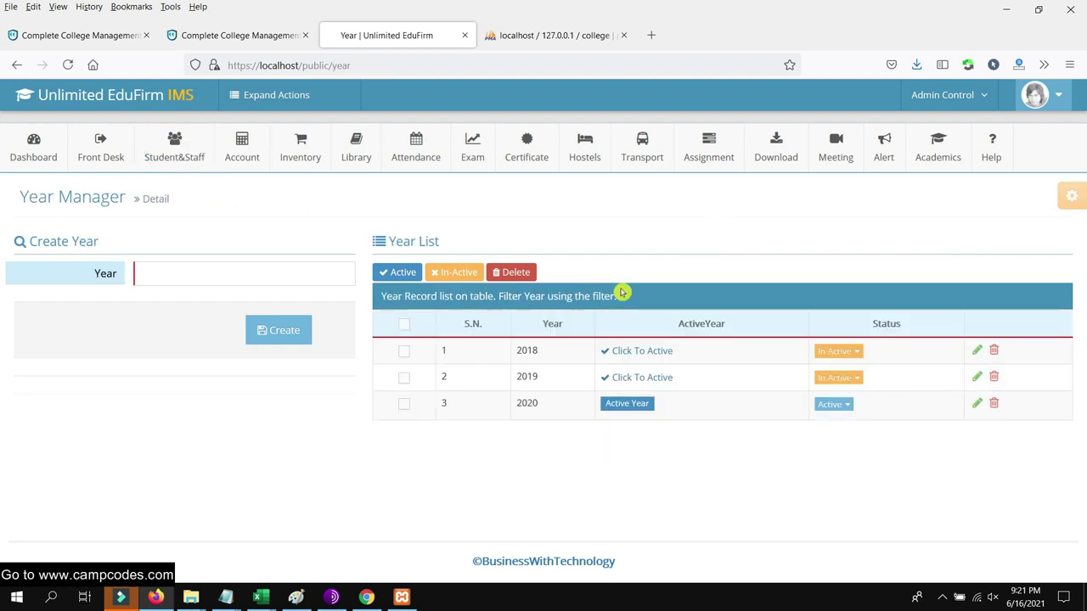
pyautogui.scroll(-1, 654, 281)
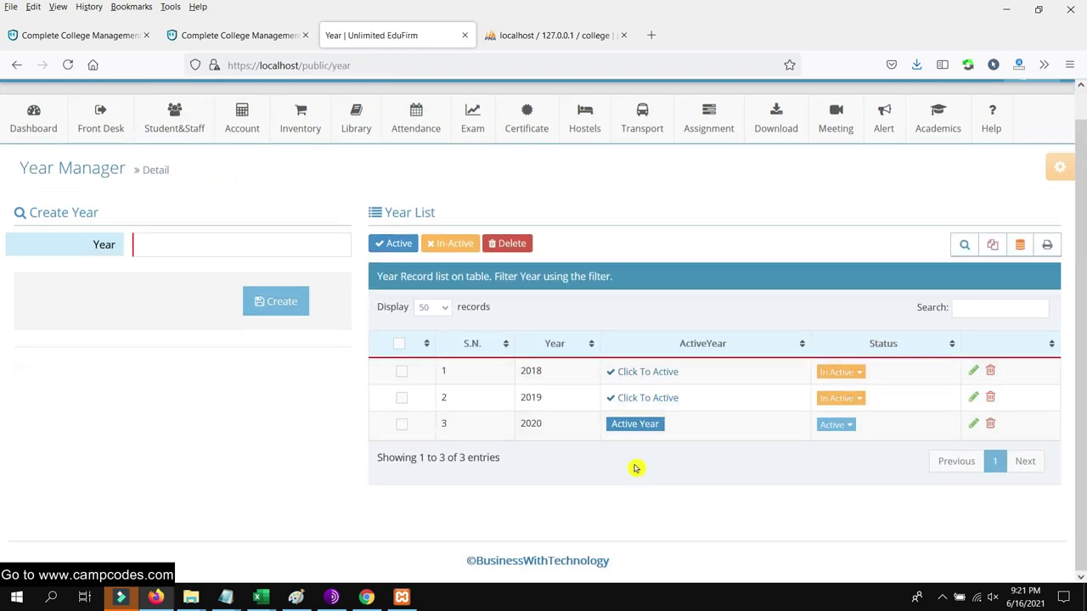
pyautogui.click(835, 424)
pyautogui.click(846, 433)
# Create the year 2021 and make it the active year
pyautogui.click(252, 250)
pyautogui.write('2021')
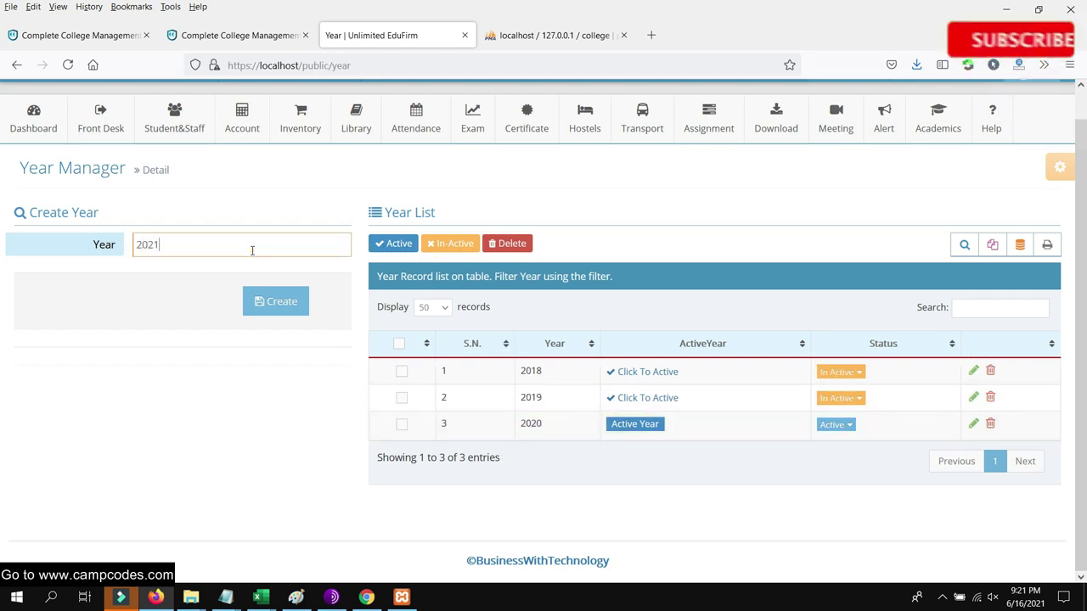
pyautogui.click(278, 308)
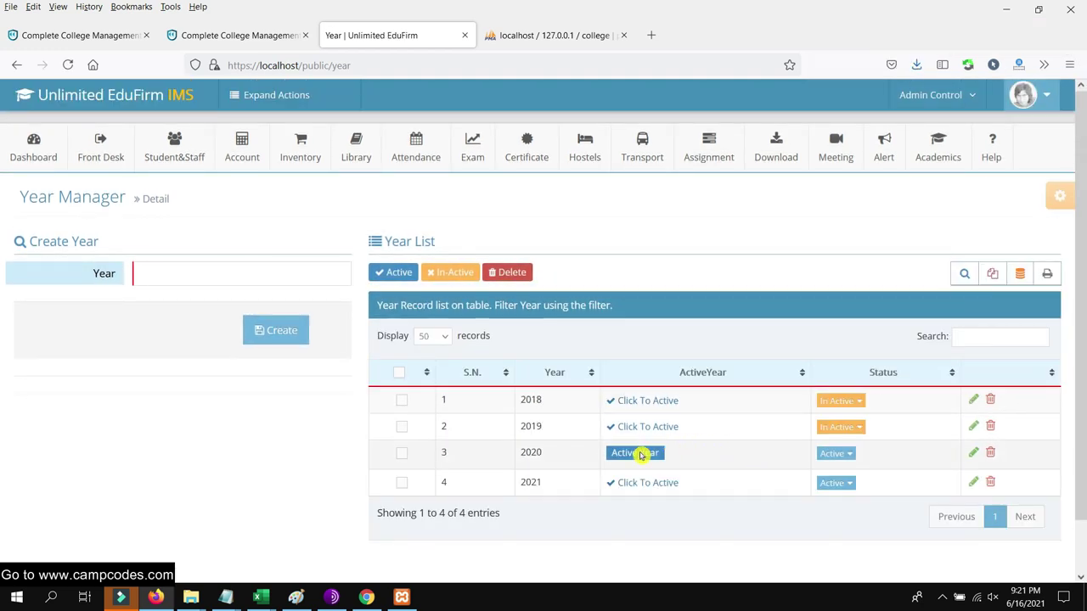
pyautogui.scroll(-1, 626, 420)
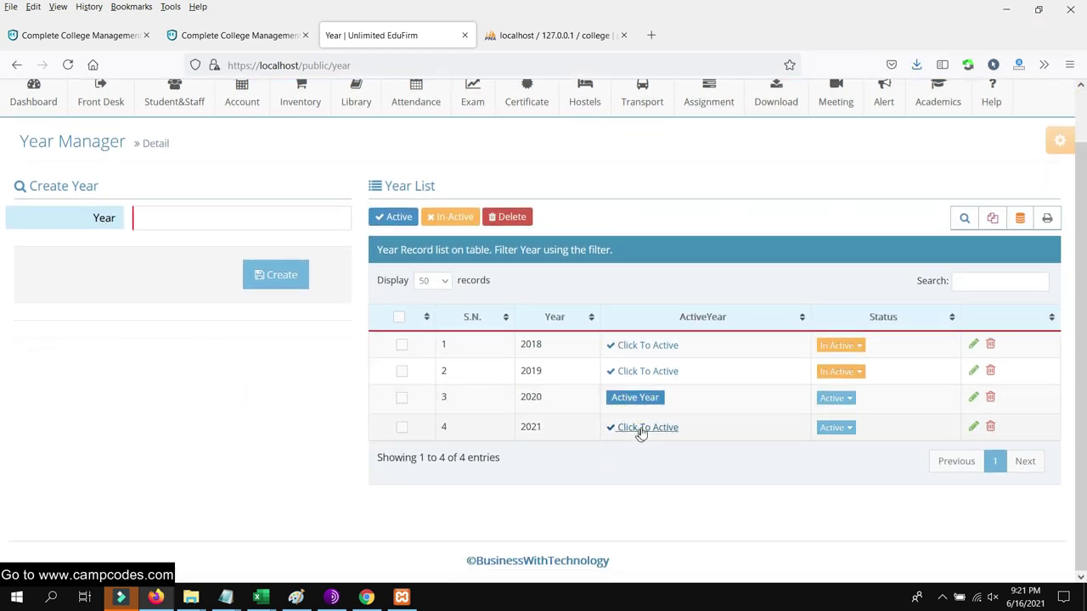
pyautogui.click(646, 427)
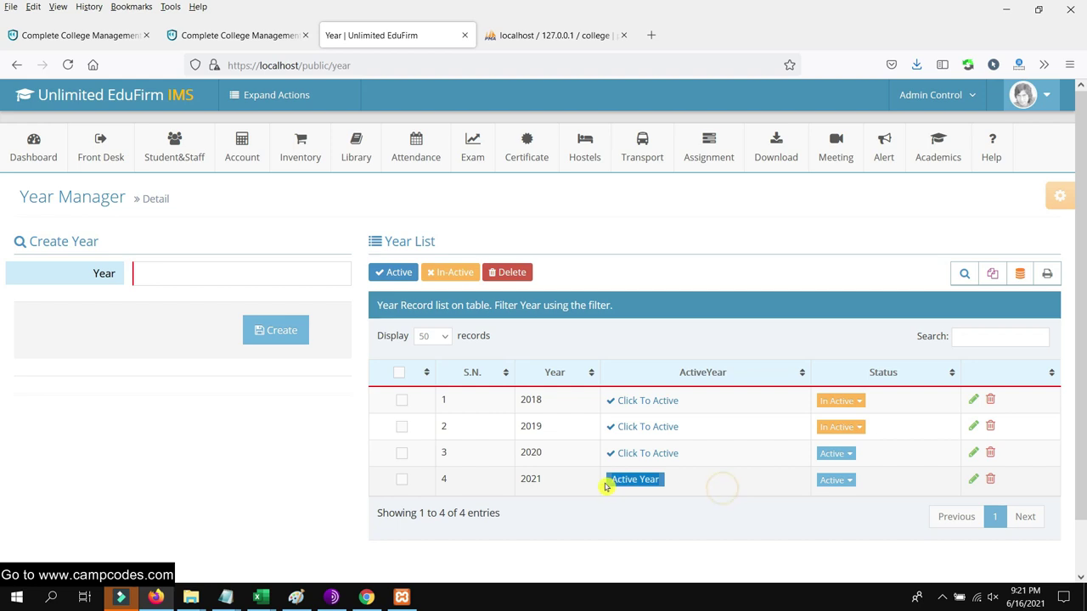
# Set the status of year 2020 to inactive in the year list
pyautogui.click(833, 453)
pyautogui.scroll(-1, 843, 482)
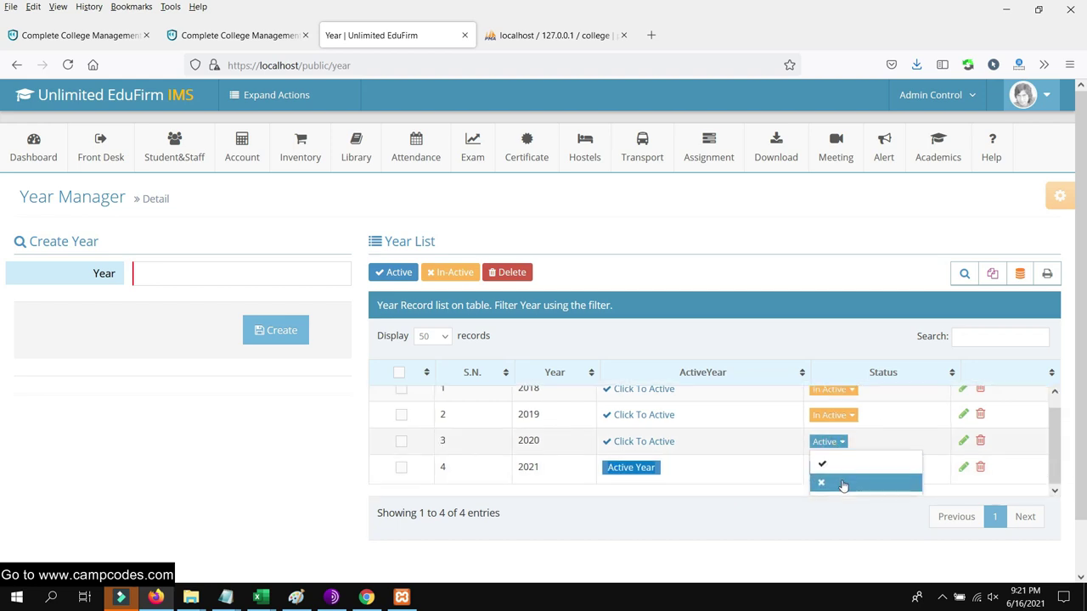
pyautogui.click(837, 483)
pyautogui.scroll(-1, 854, 490)
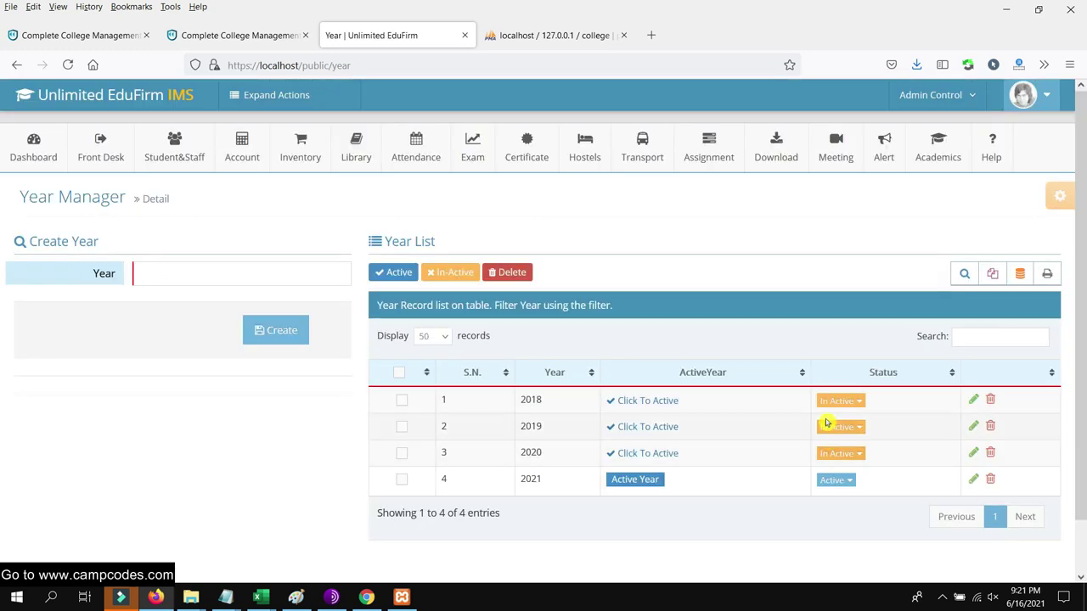
pyautogui.scroll(-1, 903, 391)
pyautogui.scroll(1, 898, 383)
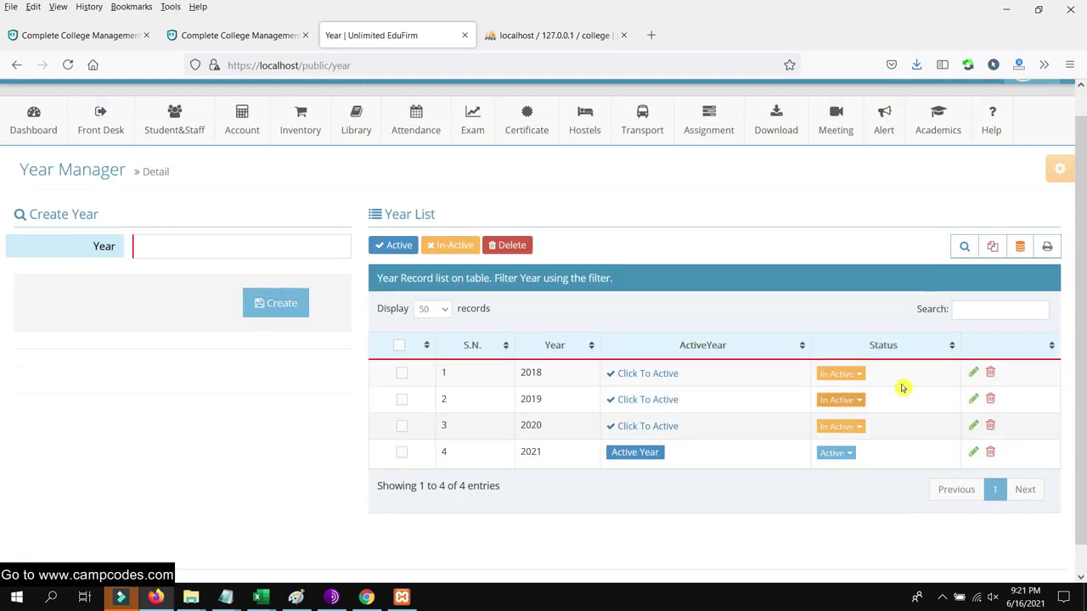
# Open the Payment Method manager and review the listed payment methods
pyautogui.click(968, 161)
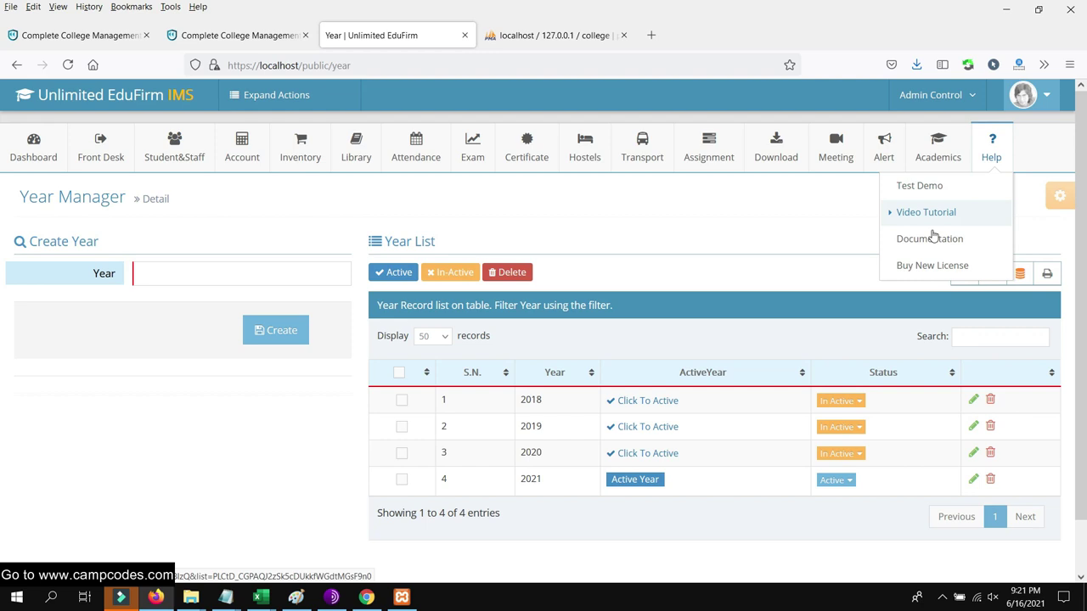
pyautogui.click(956, 292)
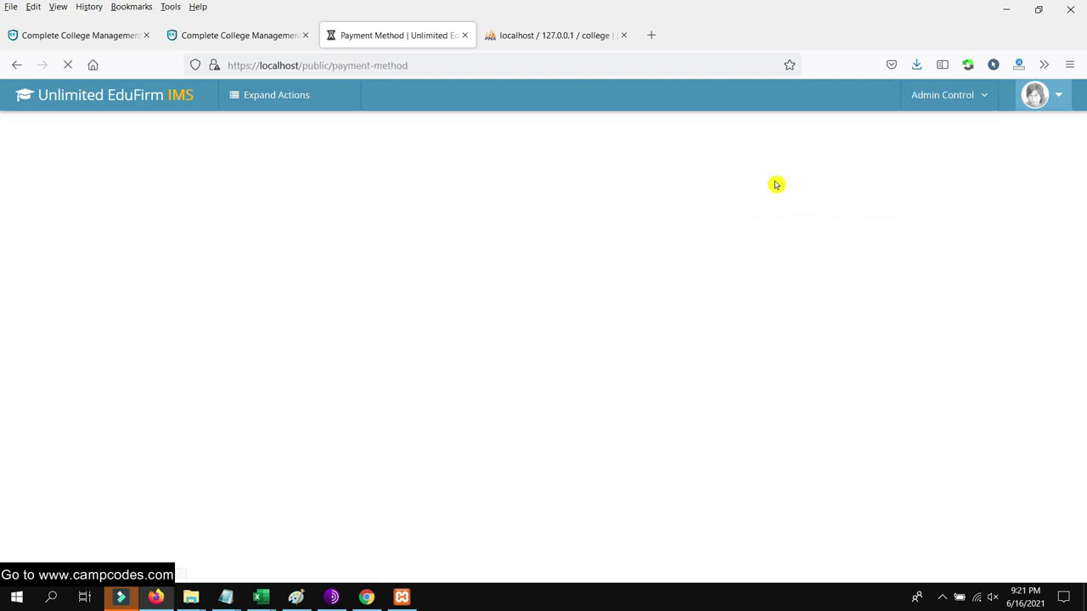
pyautogui.scroll(-1, 586, 276)
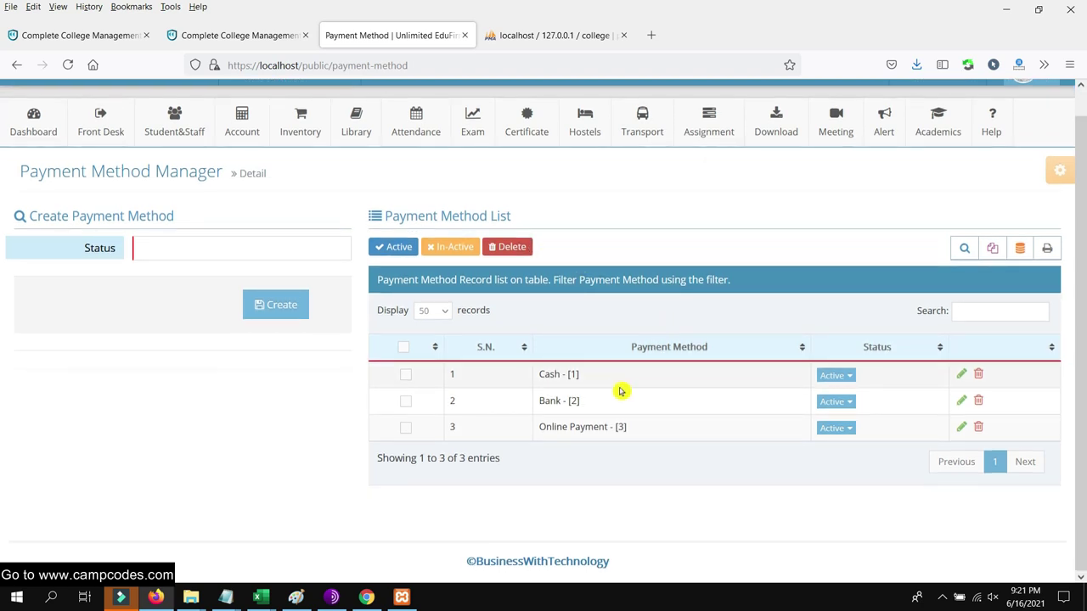
pyautogui.moveTo(610, 380); pyautogui.dragTo(540, 397)
pyautogui.click(633, 422)
# Open the Student Status manager from the academic status settings and review the listed student statuses
pyautogui.scroll(1, 854, 266)
pyautogui.moveTo(937, 146)
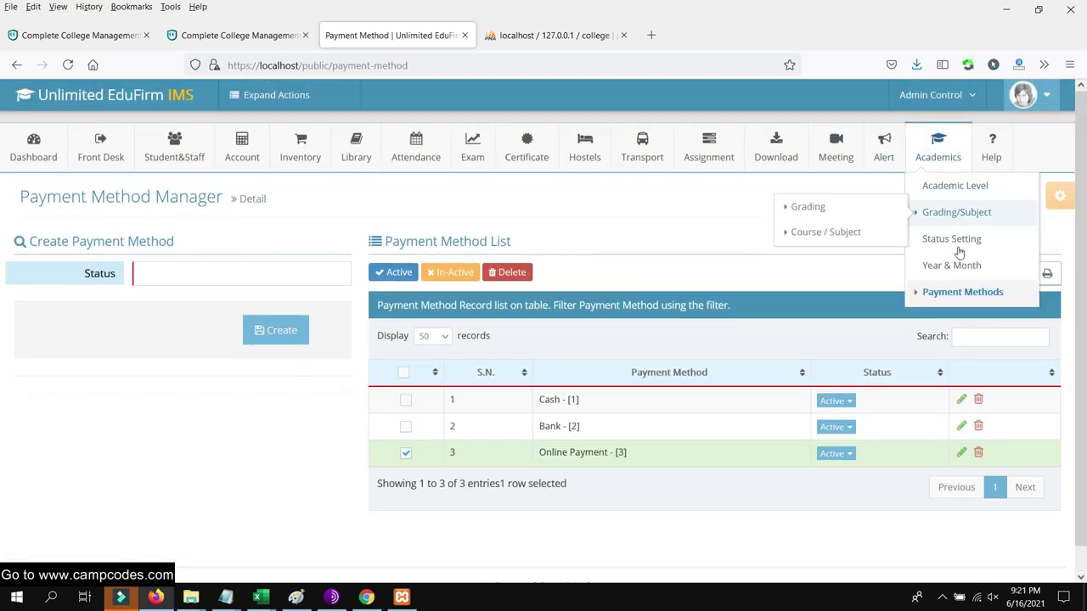
pyautogui.moveTo(957, 255)
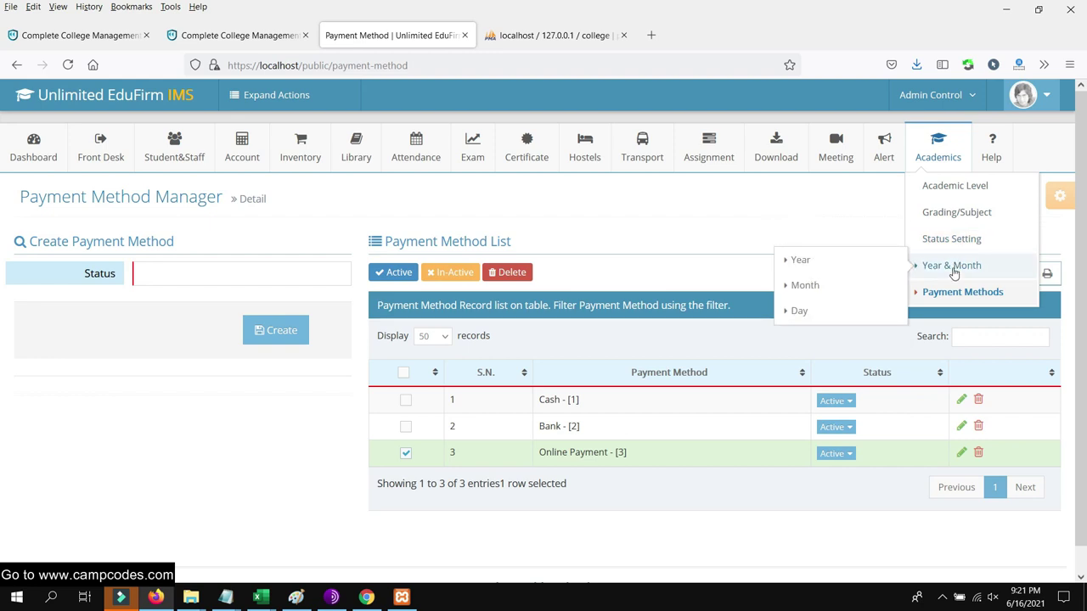
pyautogui.moveTo(948, 233)
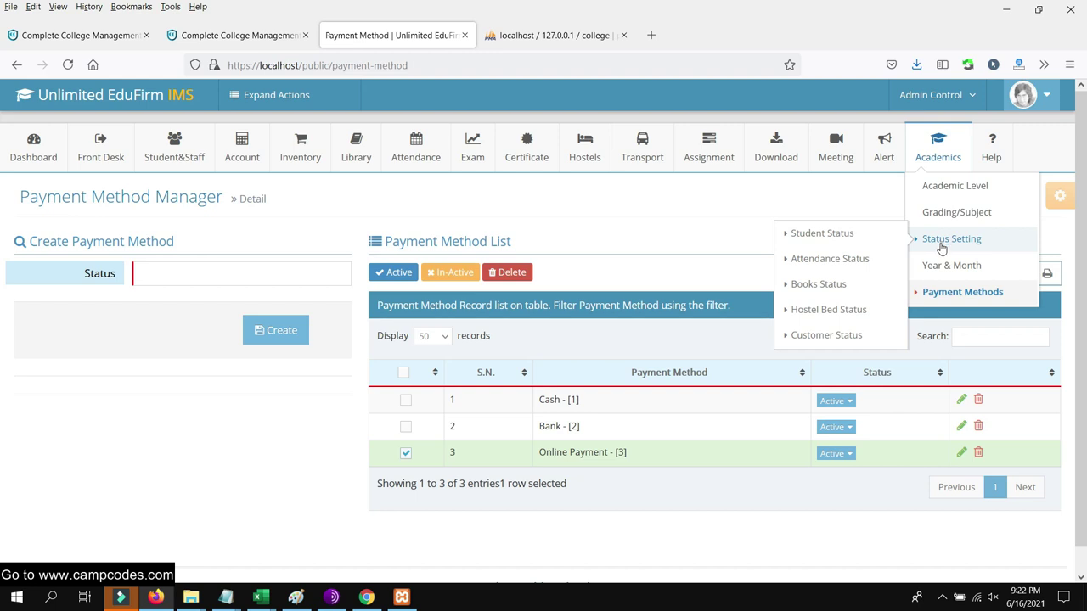
pyautogui.moveTo(949, 186)
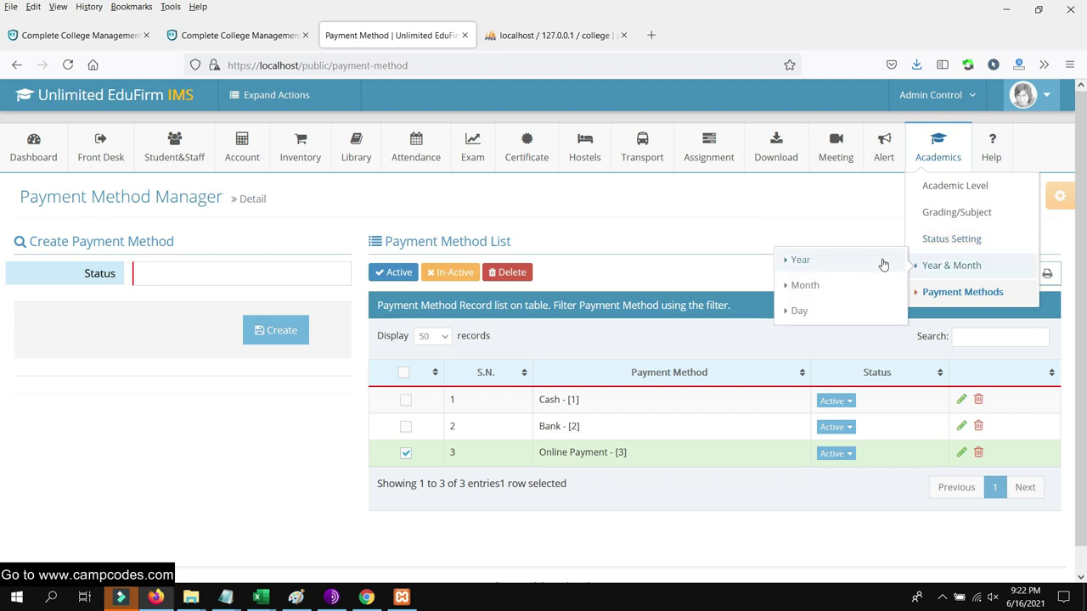
pyautogui.moveTo(905, 172)
pyautogui.moveTo(939, 211)
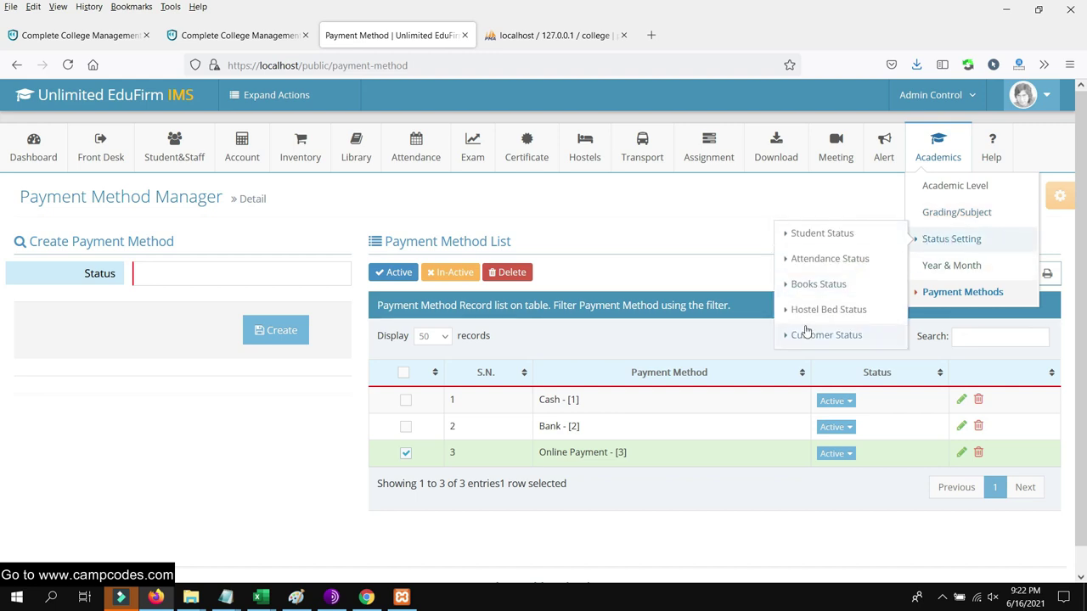
pyautogui.click(865, 237)
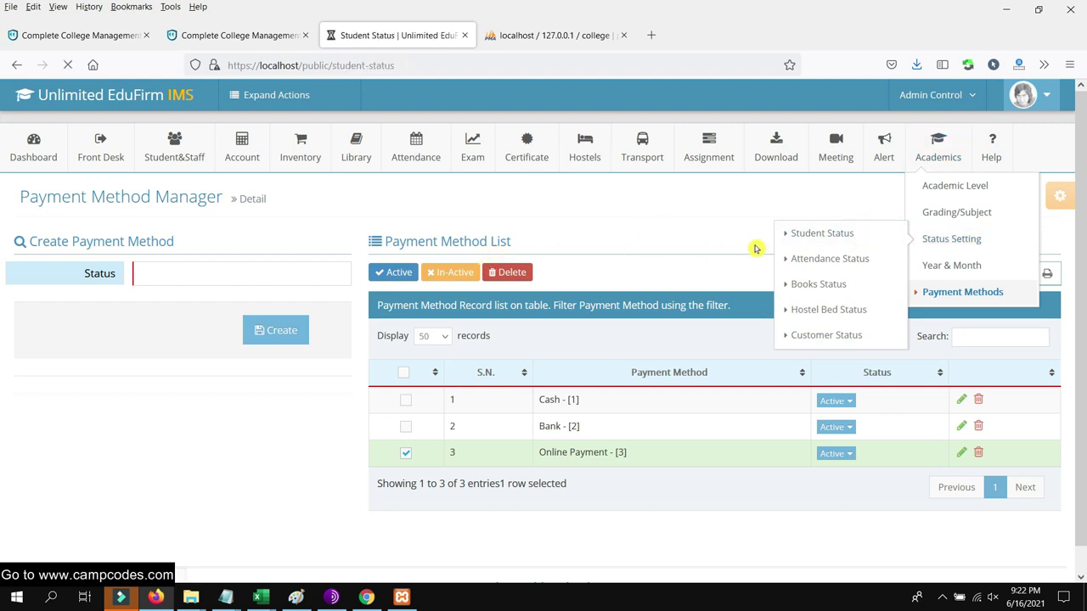
pyautogui.scroll(-3, 612, 281)
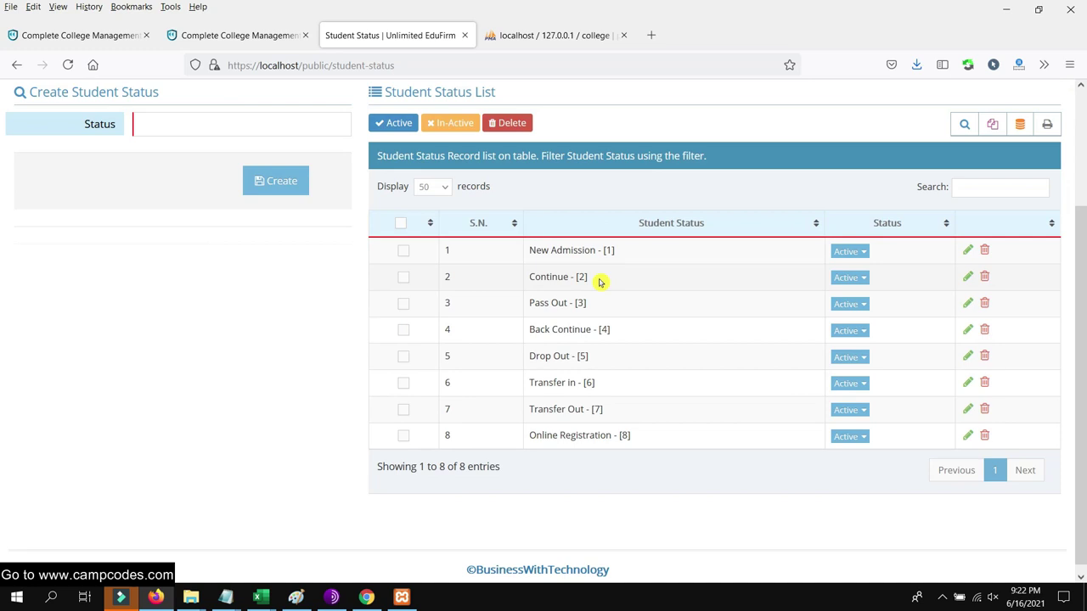
pyautogui.scroll(3, 502, 245)
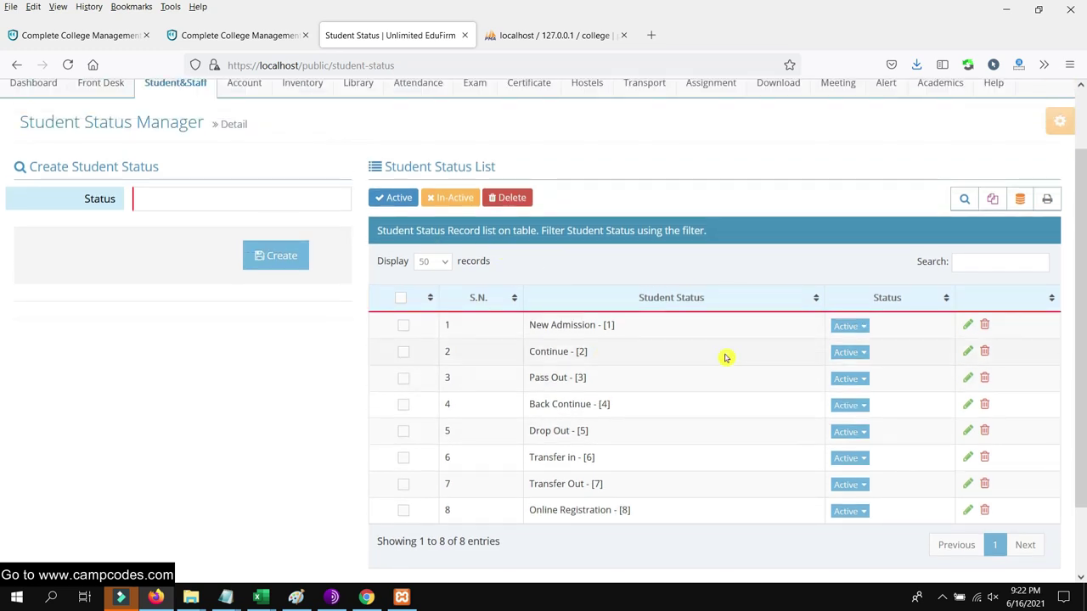
pyautogui.scroll(-3, 723, 357)
pyautogui.moveTo(645, 422); pyautogui.dragTo(553, 277)
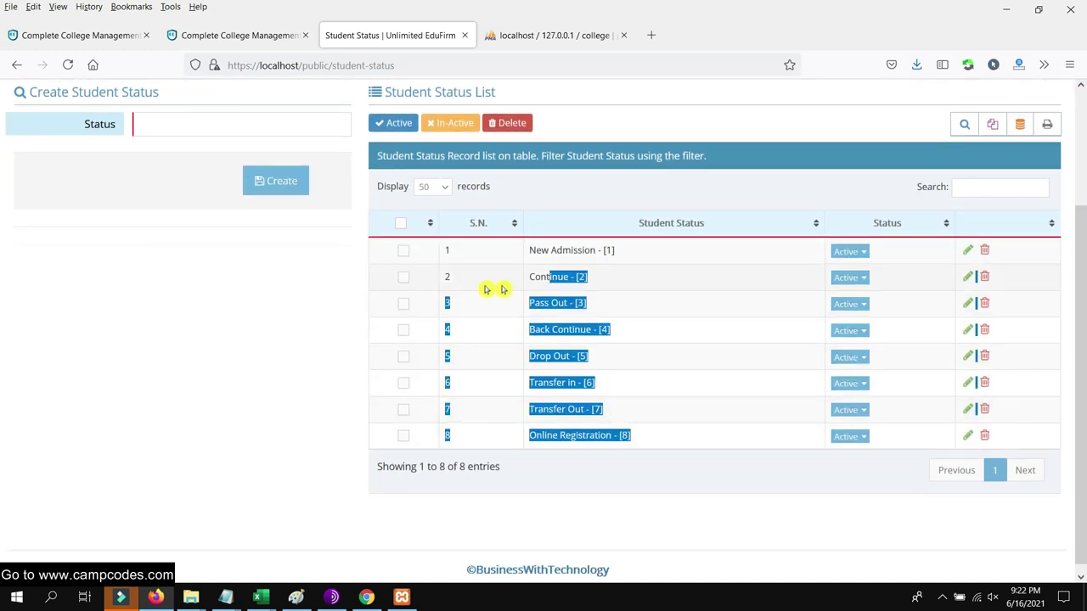
pyautogui.scroll(3, 553, 277)
# Open the Attendance Status manager and review the listed attendance statuses with their display colors
pyautogui.moveTo(938, 273)
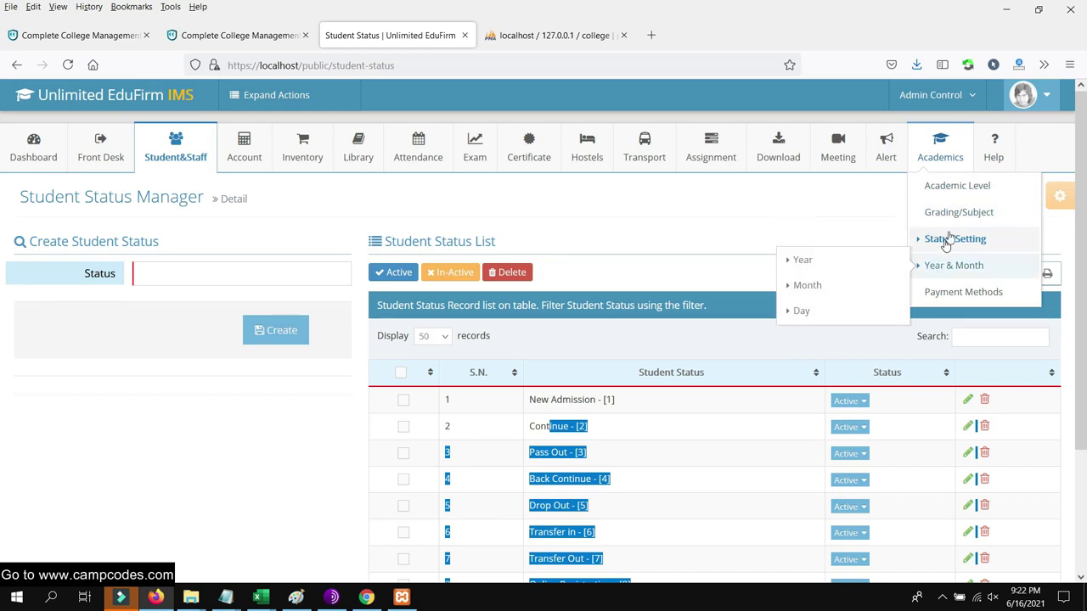
pyautogui.click(834, 258)
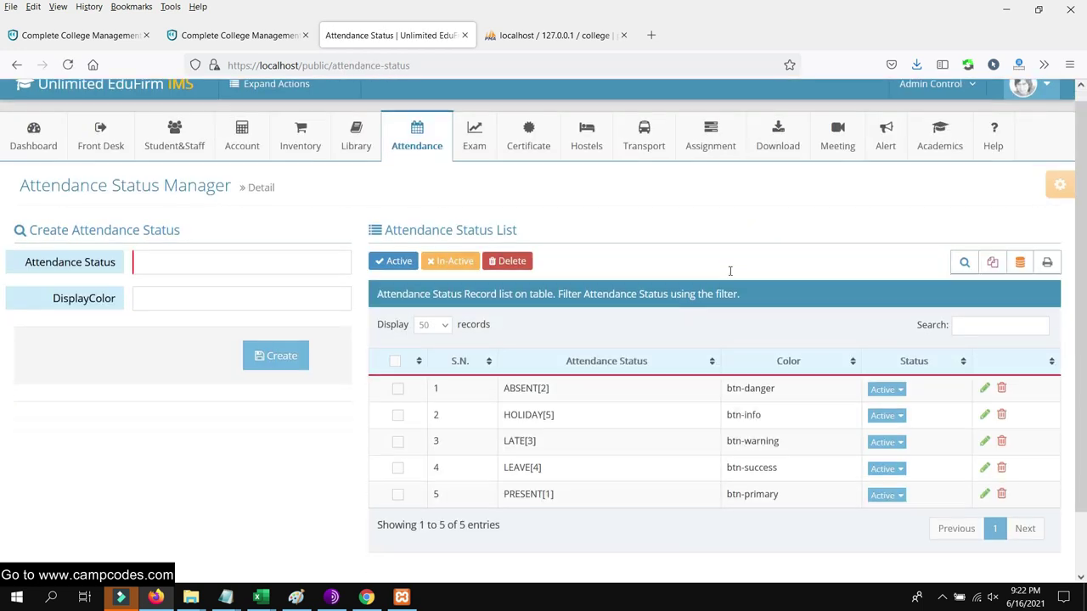
pyautogui.scroll(-2, 729, 271)
pyautogui.moveTo(507, 321); pyautogui.dragTo(594, 444)
pyautogui.click(655, 475)
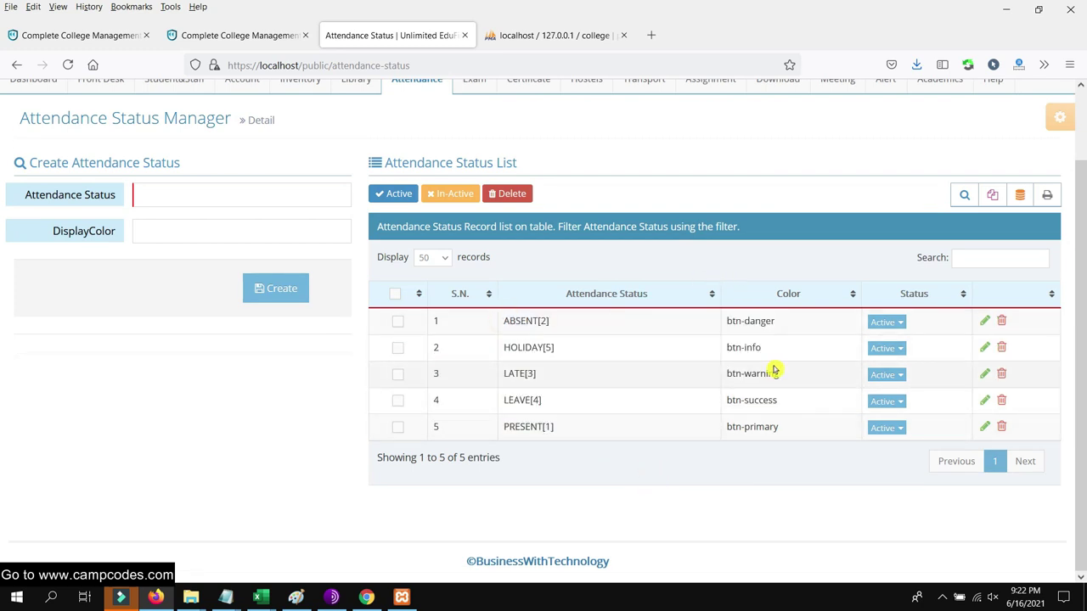
pyautogui.scroll(2, 773, 371)
pyautogui.moveTo(941, 158)
pyautogui.click(941, 265)
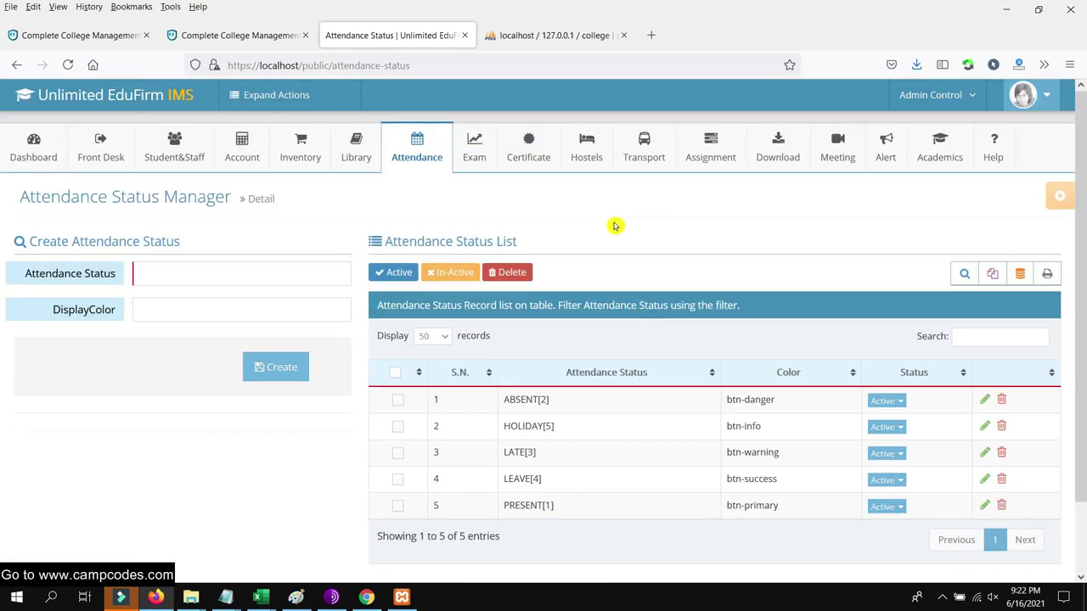
pyautogui.scroll(-2, 784, 257)
pyautogui.scroll(2, 900, 255)
pyautogui.moveTo(956, 170)
pyautogui.scroll(-2, 649, 247)
pyautogui.scroll(2, 648, 245)
pyautogui.scroll(-2, 648, 246)
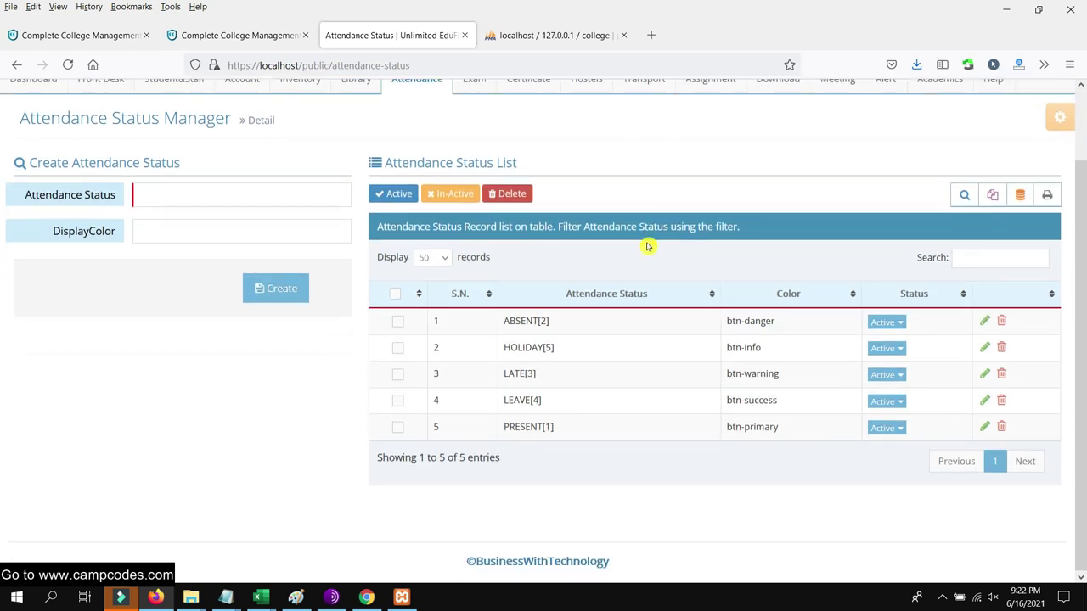
pyautogui.click(163, 227)
pyautogui.scroll(2, 687, 268)
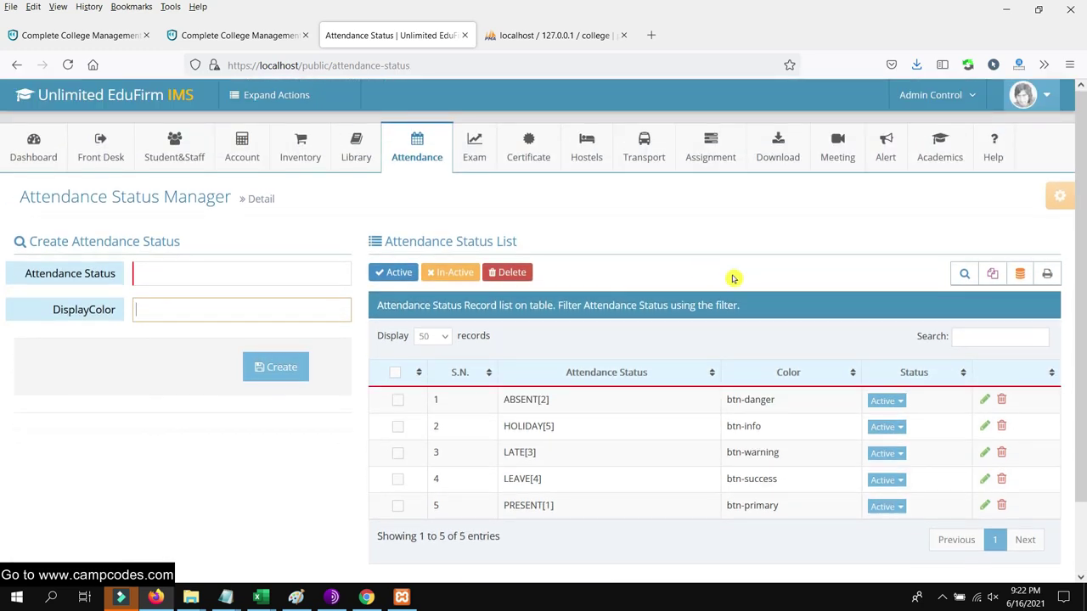
# Open the ABSENT attendance status for editing and look at its name and display color
pyautogui.click(550, 407)
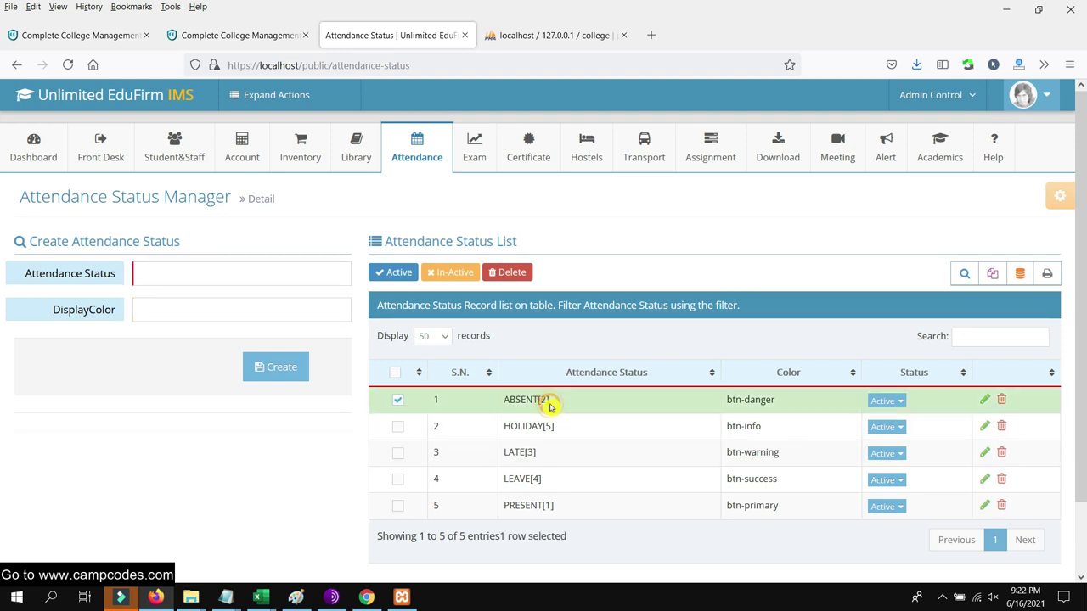
pyautogui.click(591, 404)
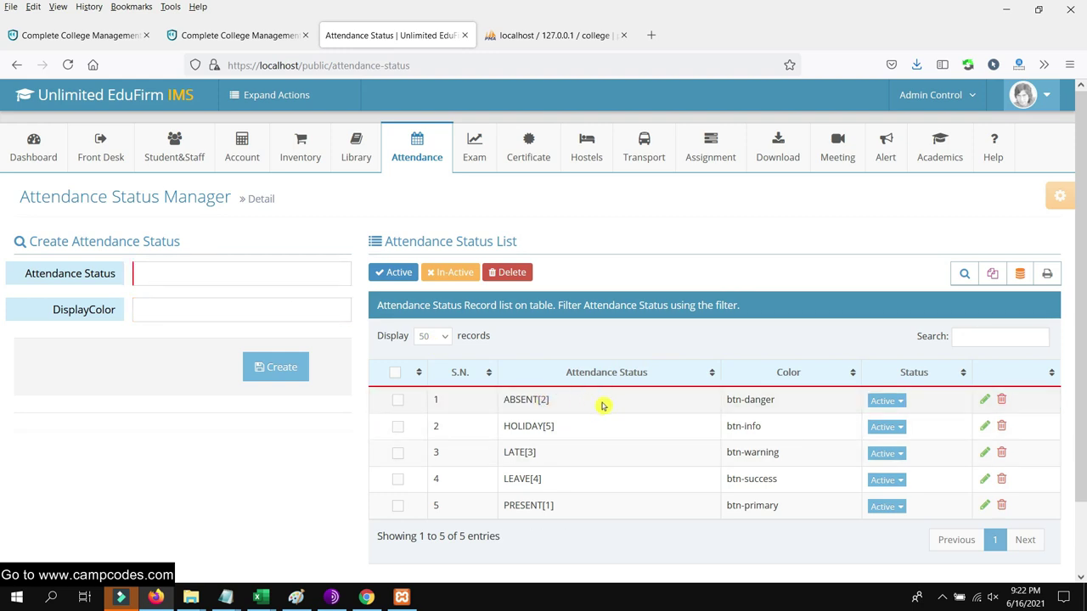
pyautogui.click(986, 402)
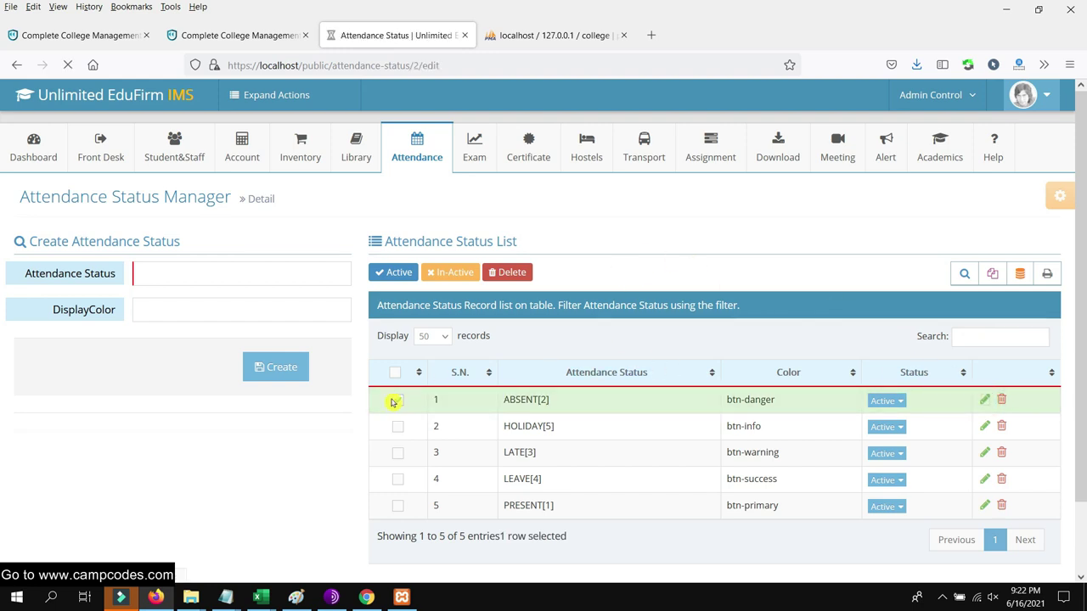
pyautogui.scroll(-2, 708, 317)
pyautogui.scroll(2, 708, 317)
# Open the form for adding or editing regular student attendance
pyautogui.moveTo(958, 150)
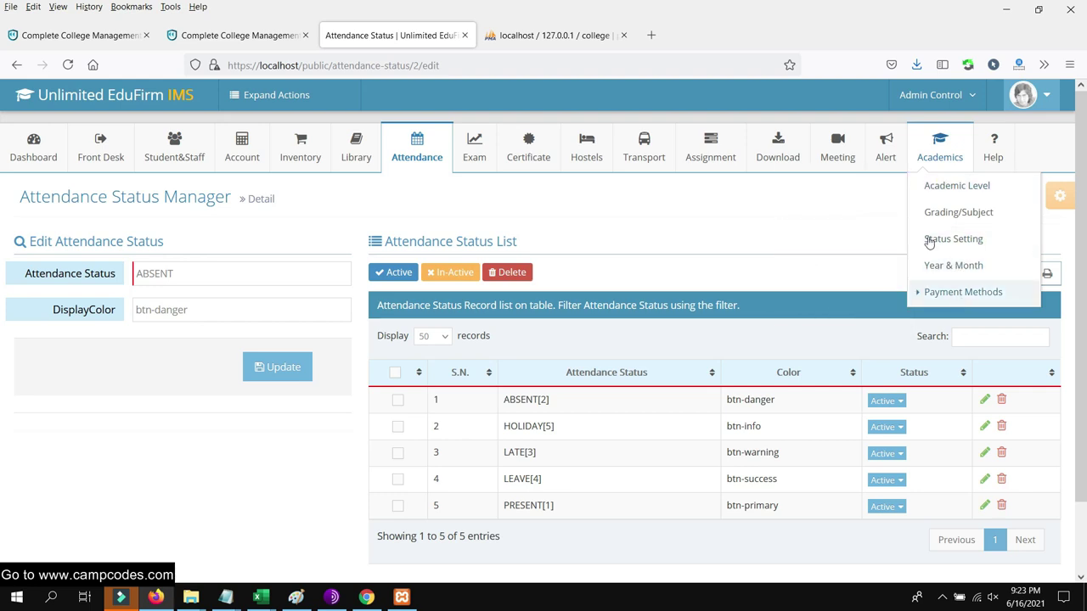
pyautogui.moveTo(198, 150)
pyautogui.moveTo(176, 222)
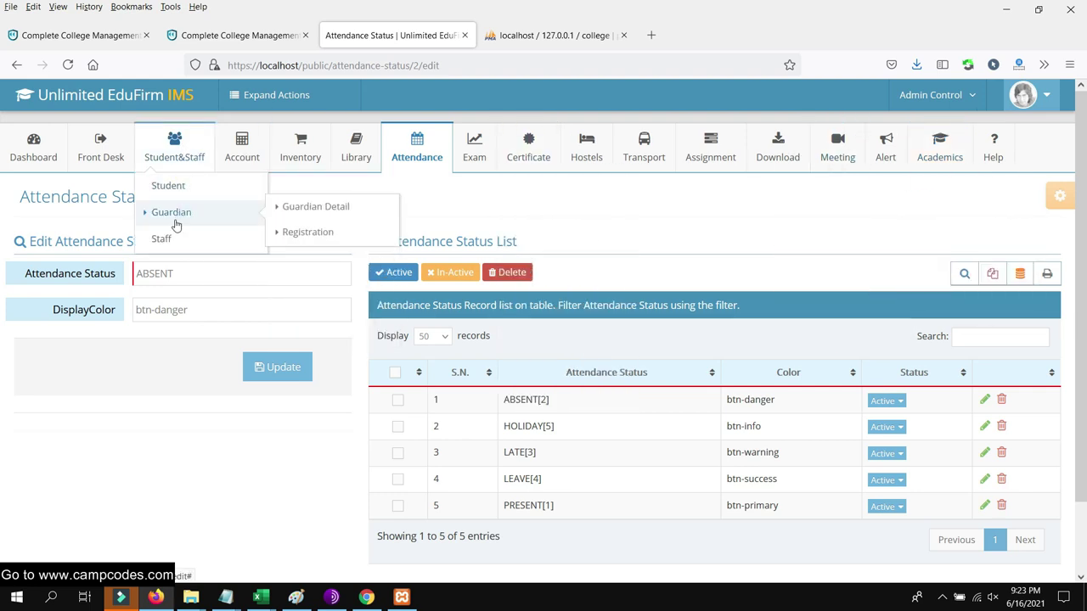
pyautogui.moveTo(243, 161)
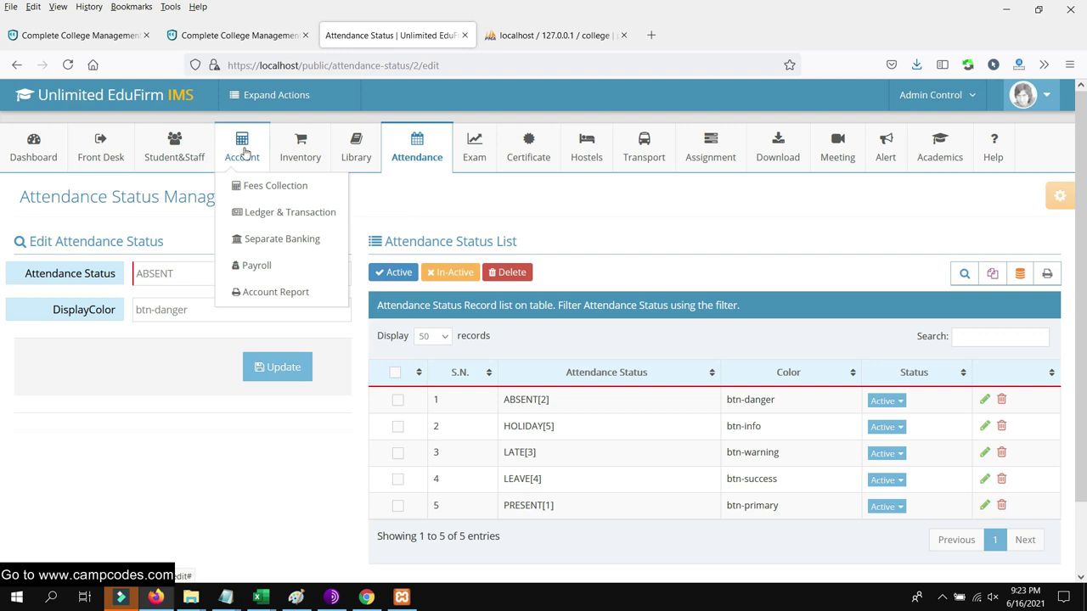
pyautogui.moveTo(295, 185)
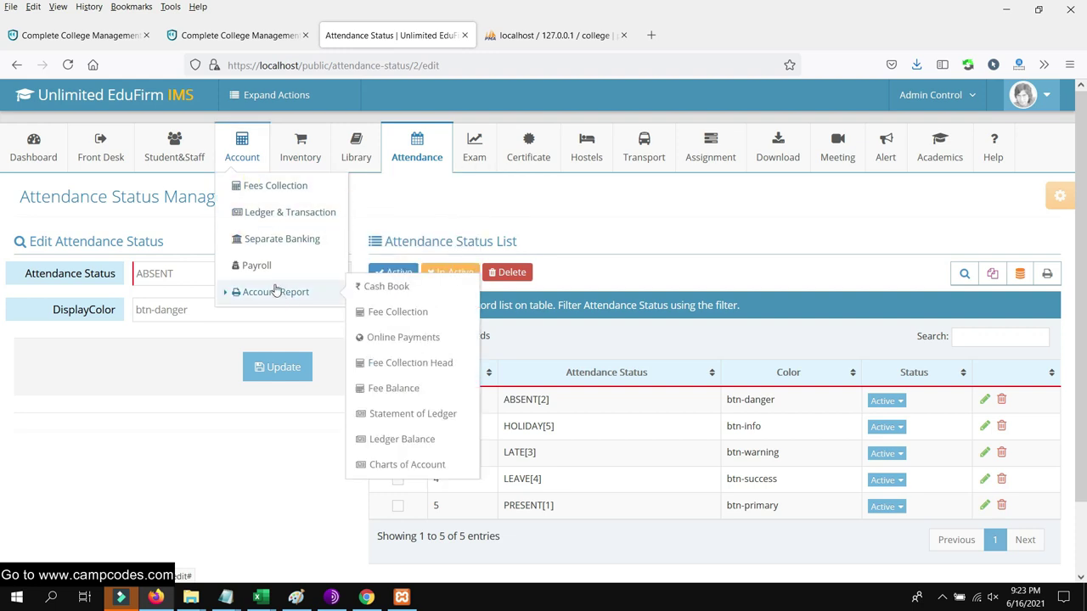
pyautogui.moveTo(424, 150)
pyautogui.moveTo(421, 194)
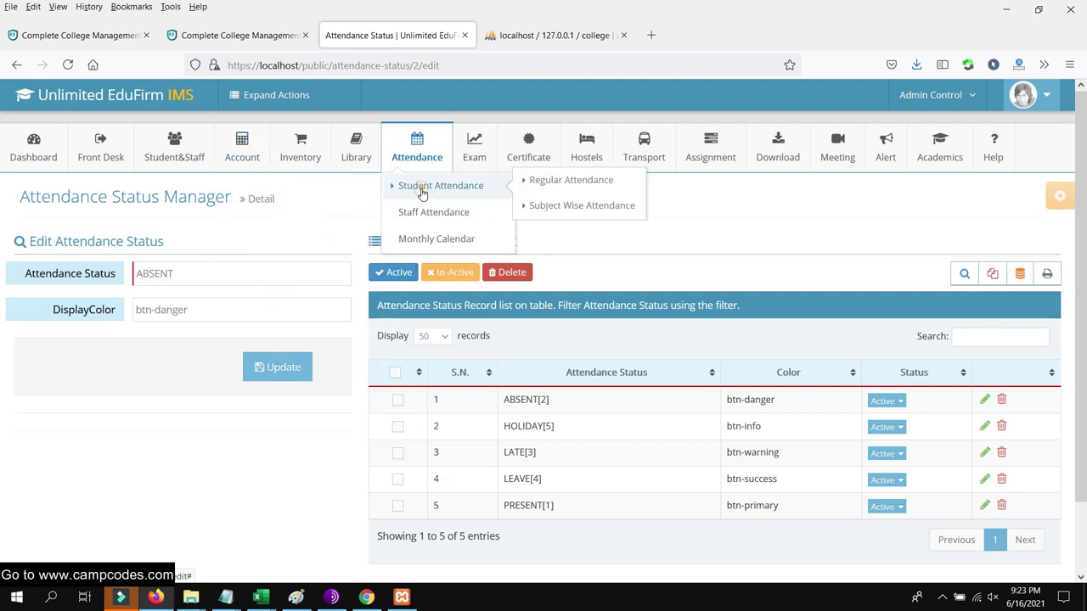
pyautogui.click(518, 180)
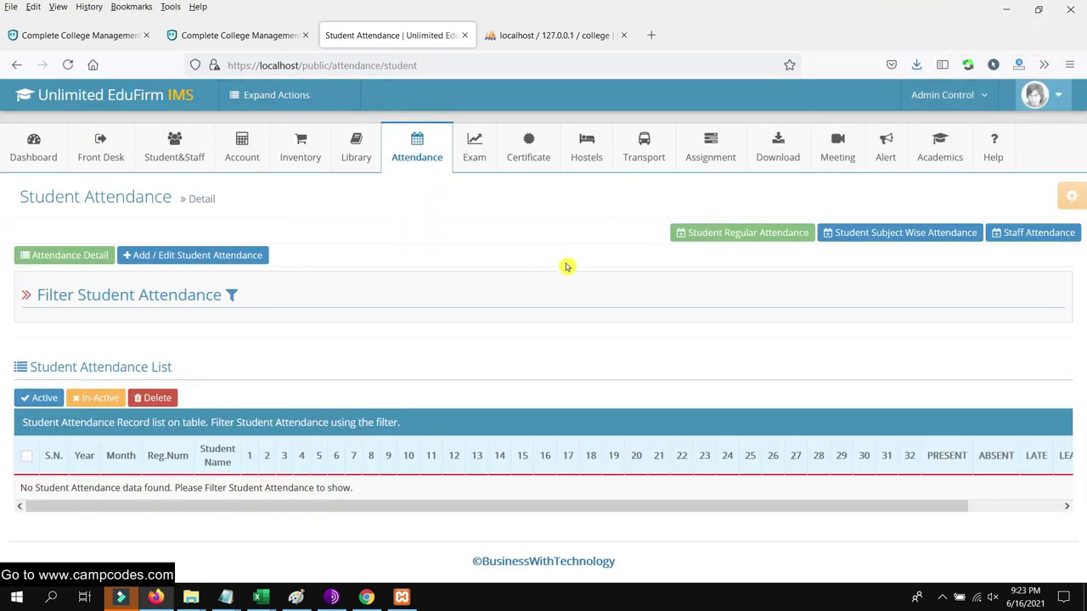
pyautogui.click(190, 255)
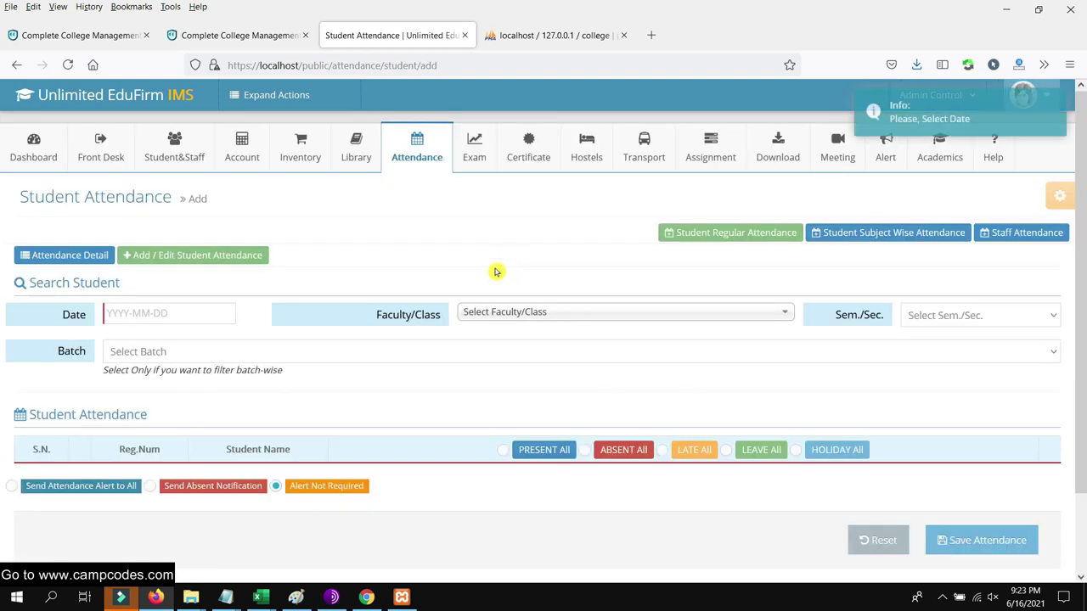
# Set the attendance search to faculty Bachelor of Science in Information Technology and batch SIKLABDIWA
pyautogui.scroll(-1, 357, 263)
pyautogui.click(504, 247)
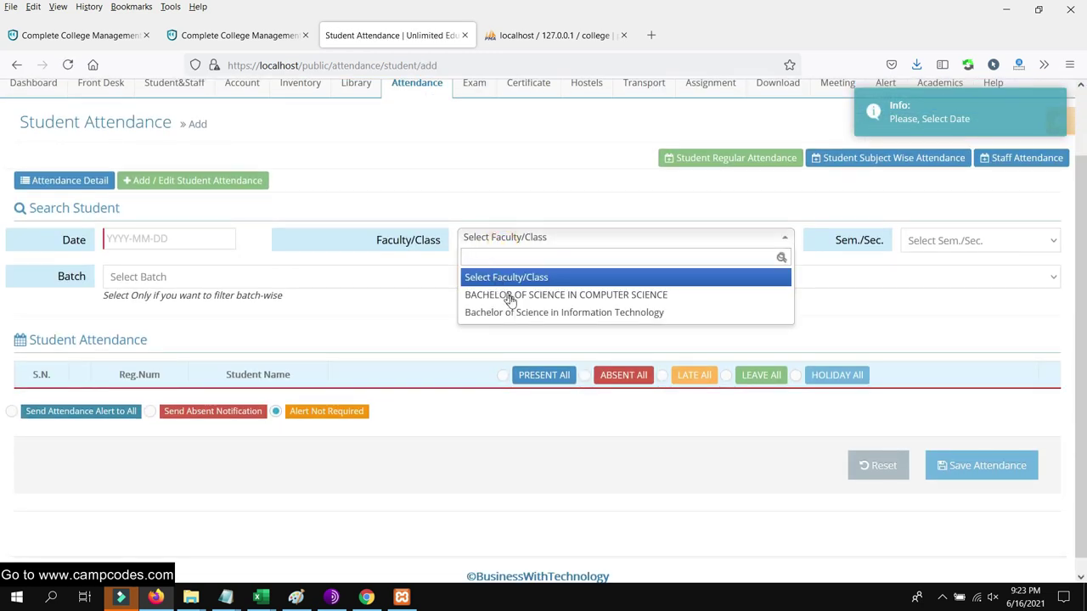
pyautogui.click(586, 313)
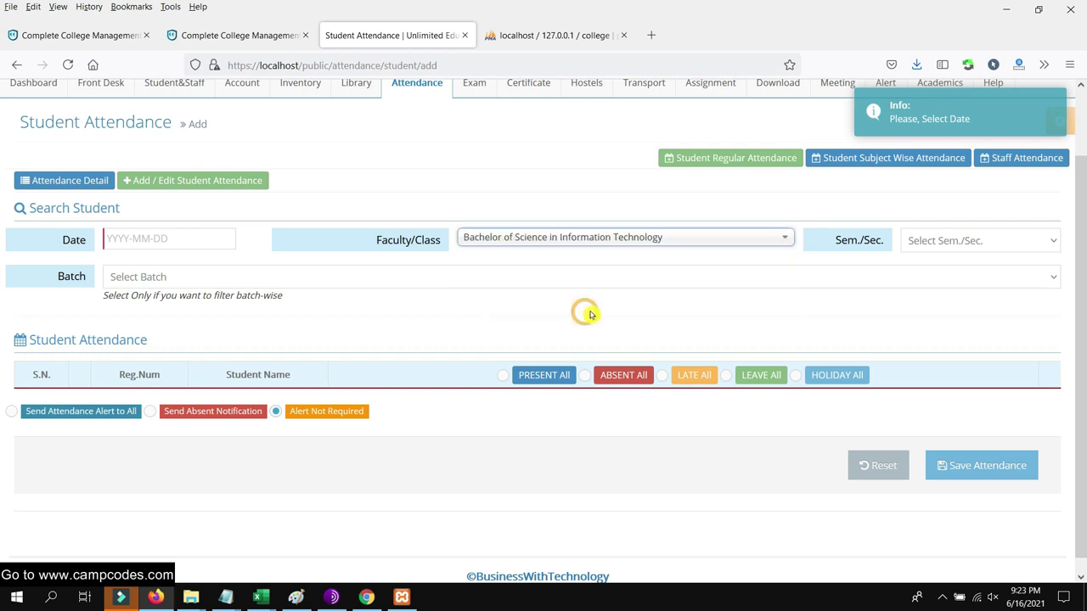
pyautogui.click(940, 242)
pyautogui.click(949, 263)
pyautogui.click(945, 242)
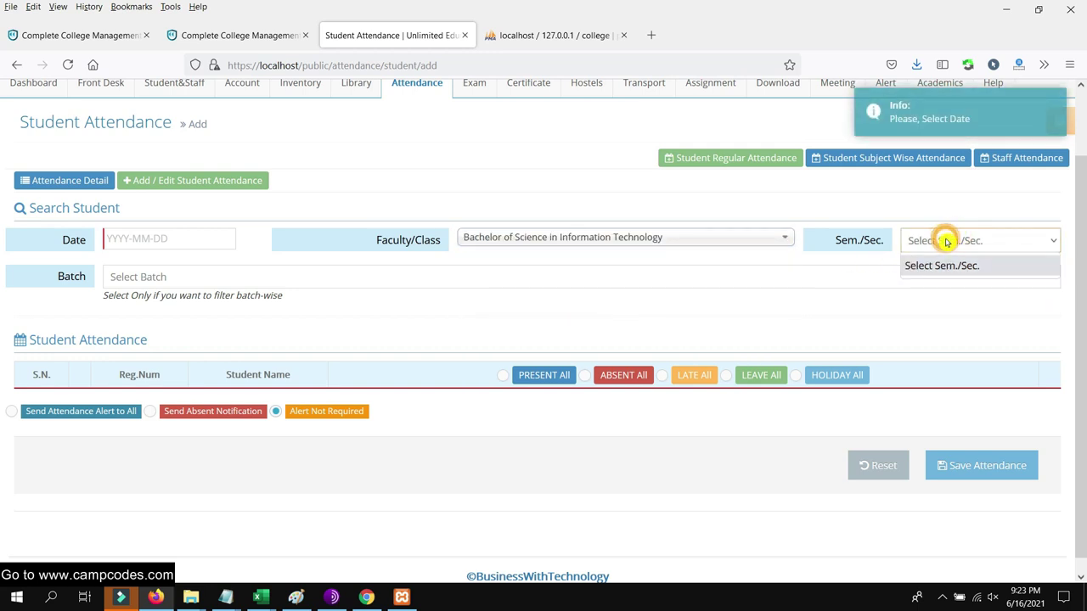
pyautogui.click(162, 269)
pyautogui.click(153, 320)
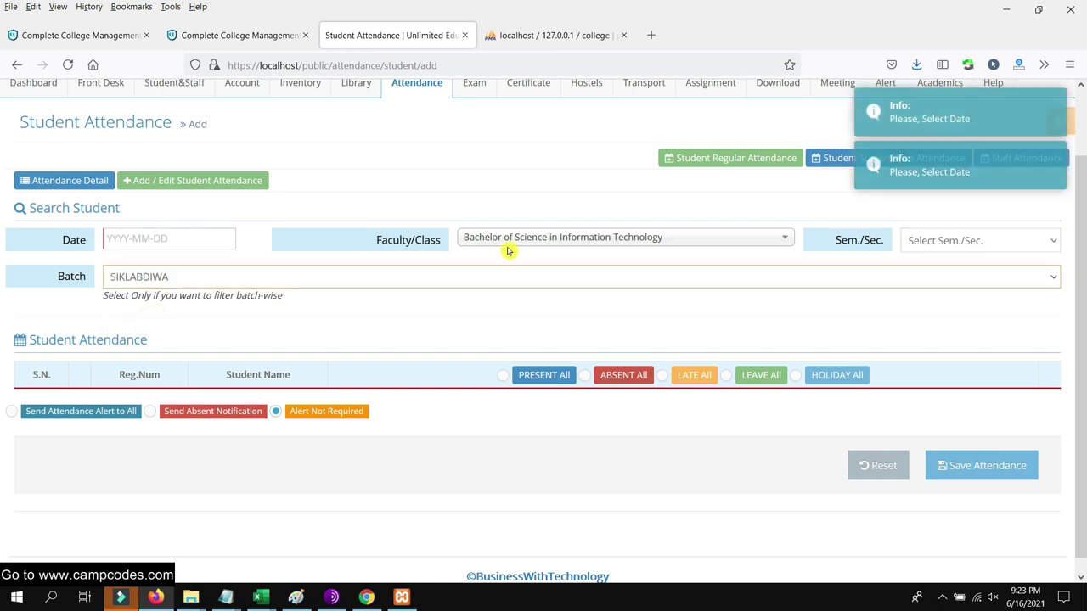
# Set the attendance date to 2021-06-16 and try to select a semester/section for the chosen faculty
pyautogui.click(185, 240)
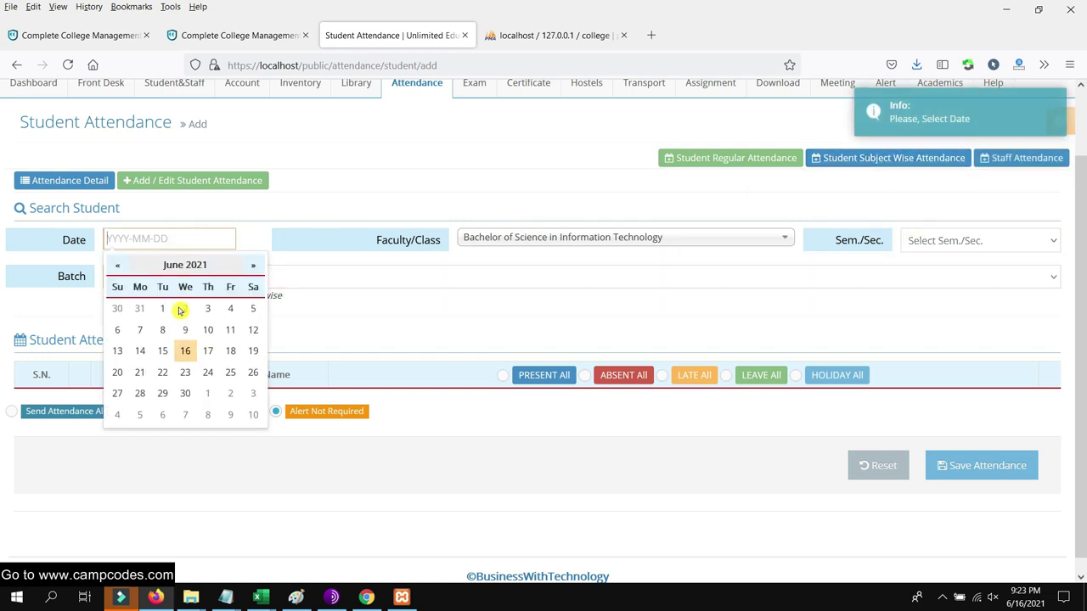
pyautogui.click(184, 348)
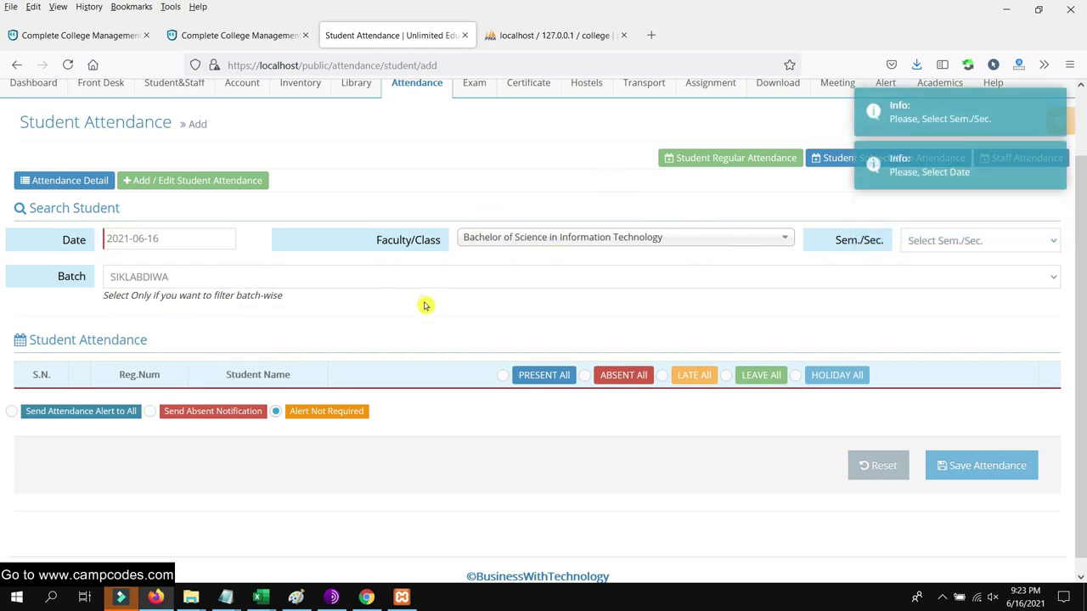
pyautogui.click(943, 241)
pyautogui.click(924, 332)
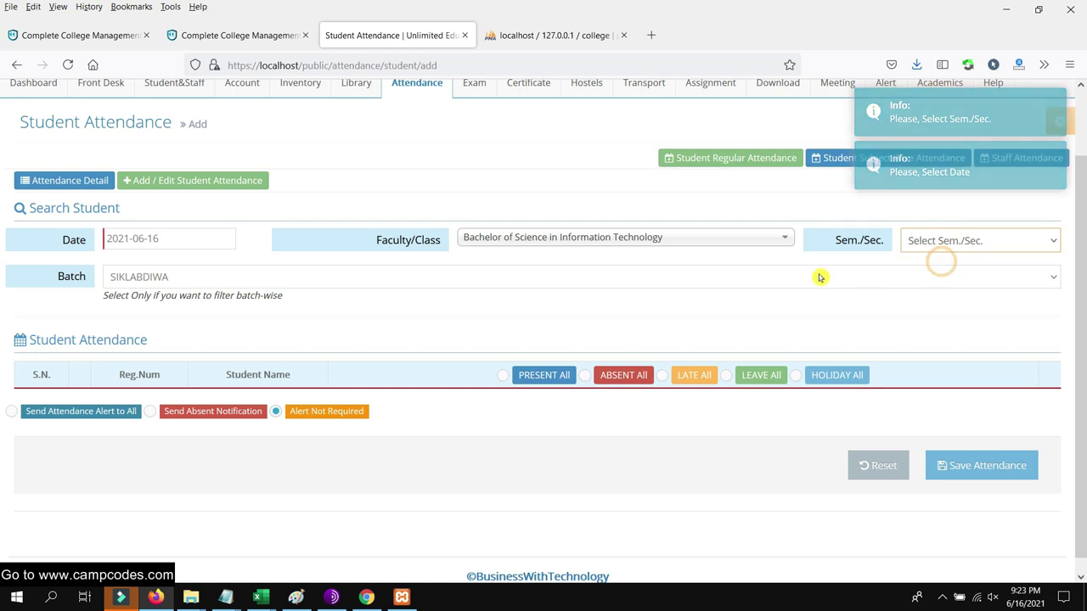
pyautogui.scroll(-1, 427, 364)
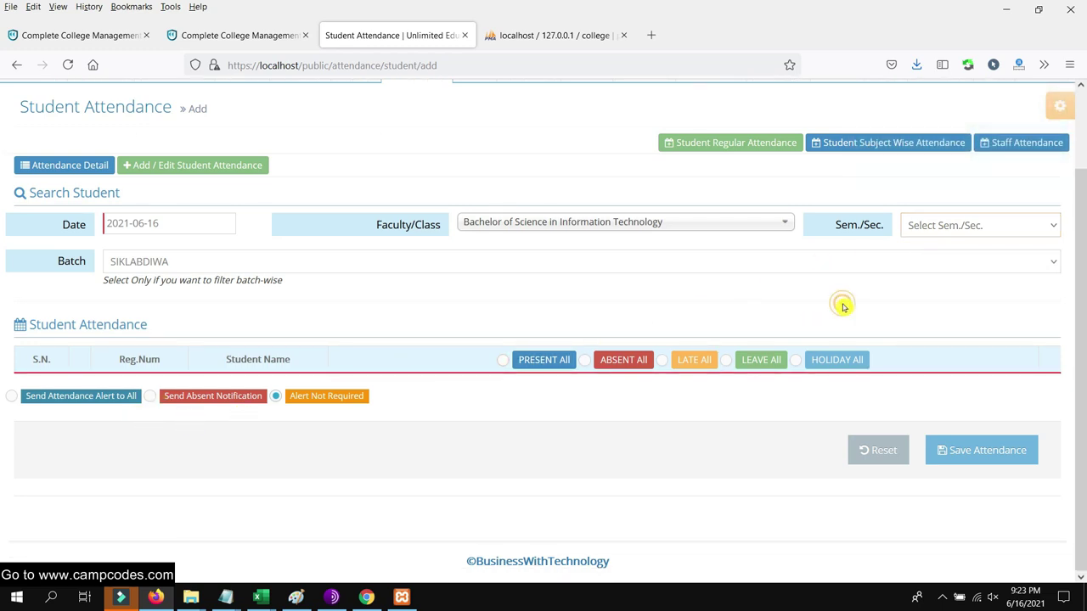
# Leave the attendance form and open the Semester/Section manager in the academic level settings
pyautogui.scroll(2, 935, 213)
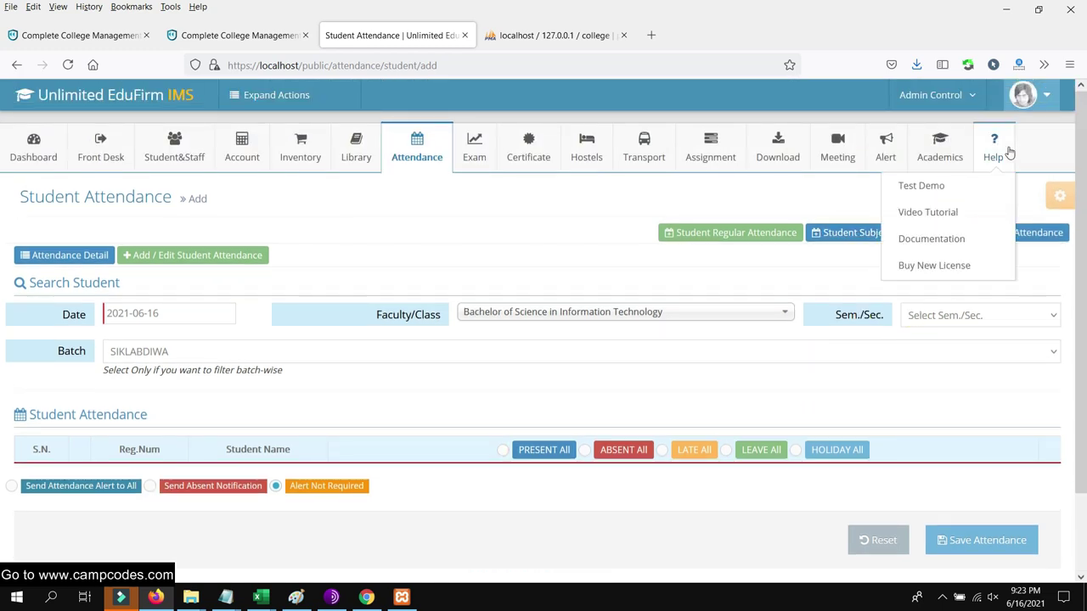
pyautogui.moveTo(918, 183)
pyautogui.click(832, 205)
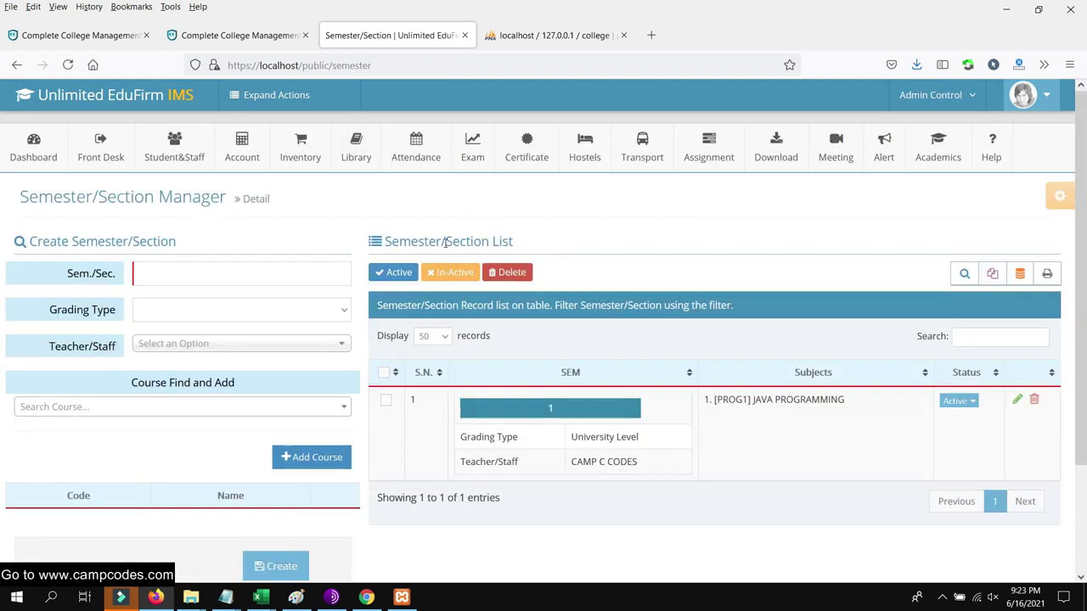
# Examine the existing semester entry in the Semester/Section list and the page's layout and skin options
pyautogui.scroll(-3, 597, 301)
pyautogui.click(417, 276)
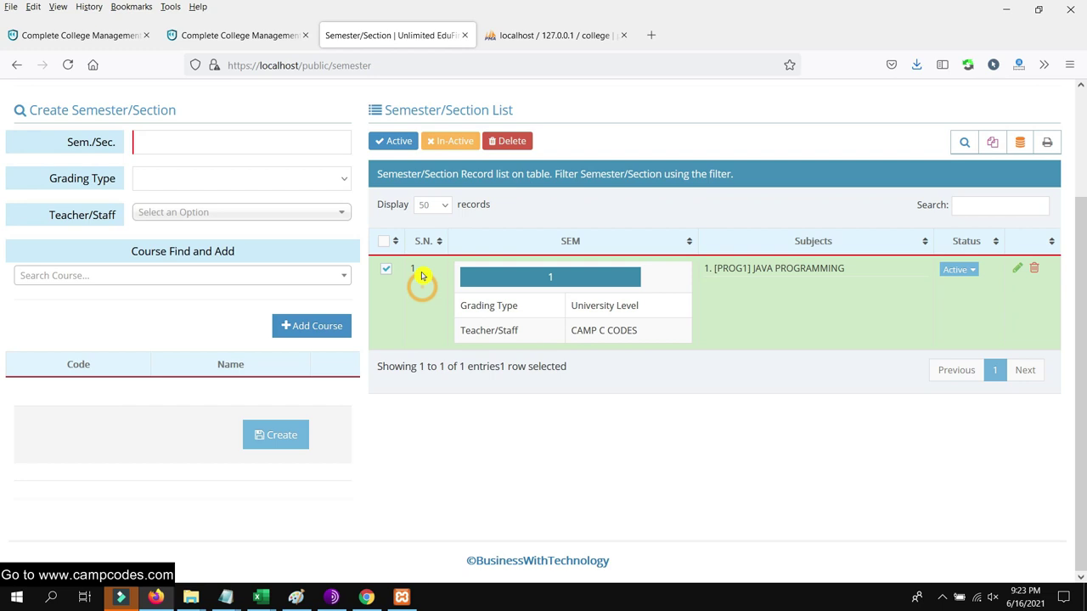
pyautogui.click(389, 274)
pyautogui.click(389, 273)
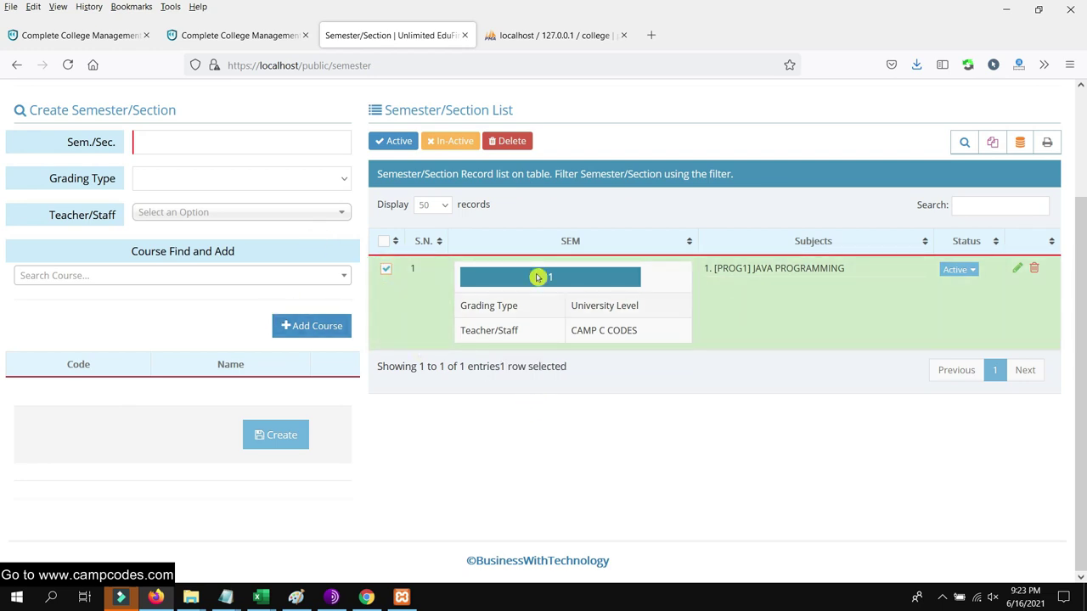
pyautogui.scroll(2, 540, 232)
pyautogui.click(188, 208)
pyautogui.click(721, 179)
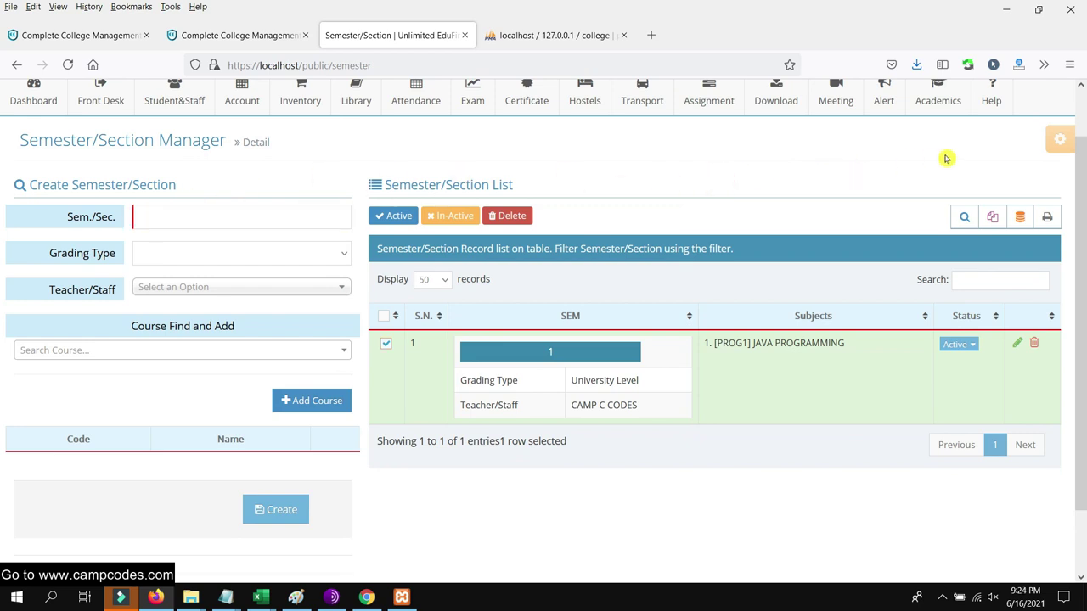
pyautogui.click(1060, 138)
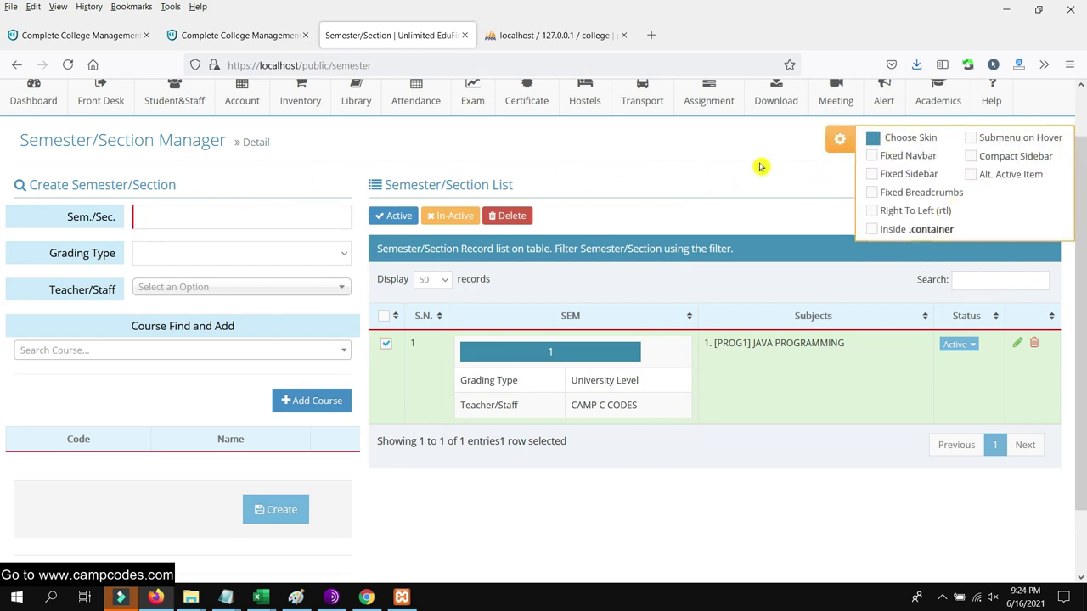
pyautogui.scroll(1, 837, 141)
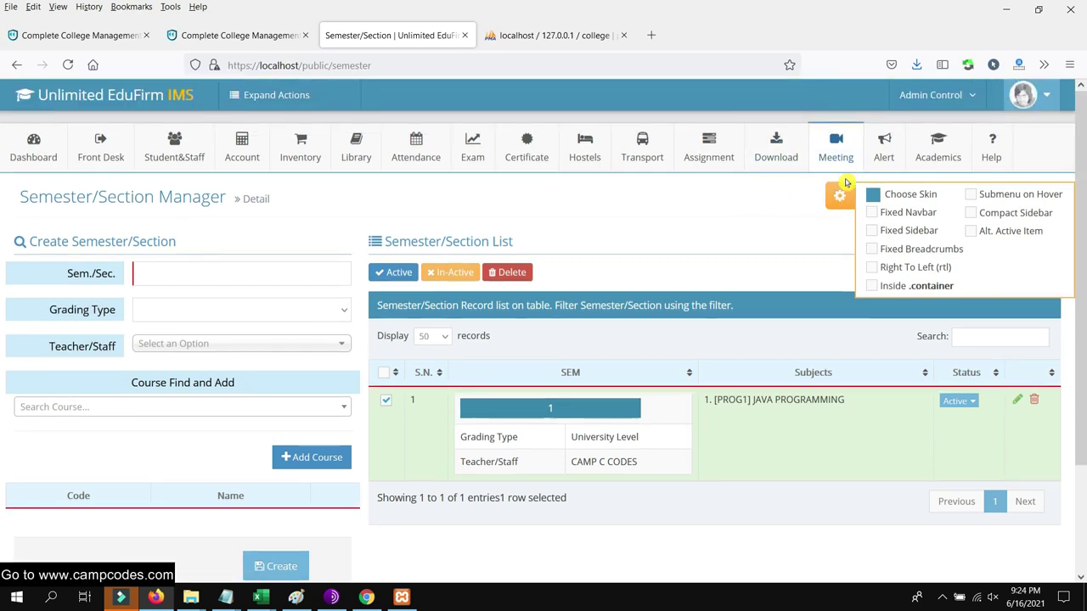
# Look through the expanded overview of module actions and the available help options
pyautogui.moveTo(356, 149)
pyautogui.click(259, 96)
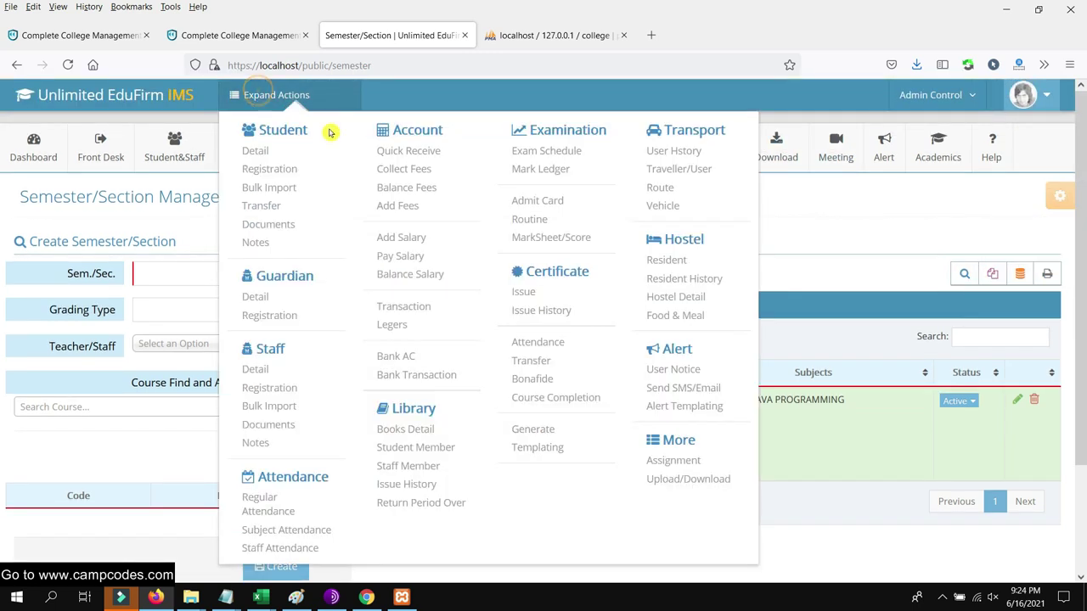
pyautogui.scroll(-2, 323, 365)
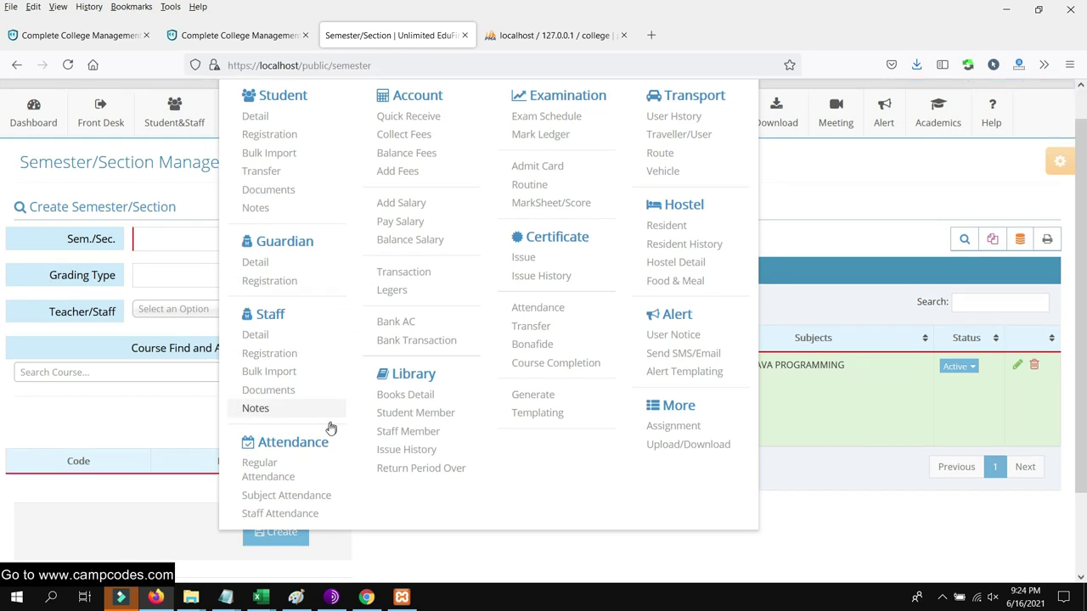
pyautogui.scroll(1, 490, 329)
pyautogui.scroll(1, 475, 319)
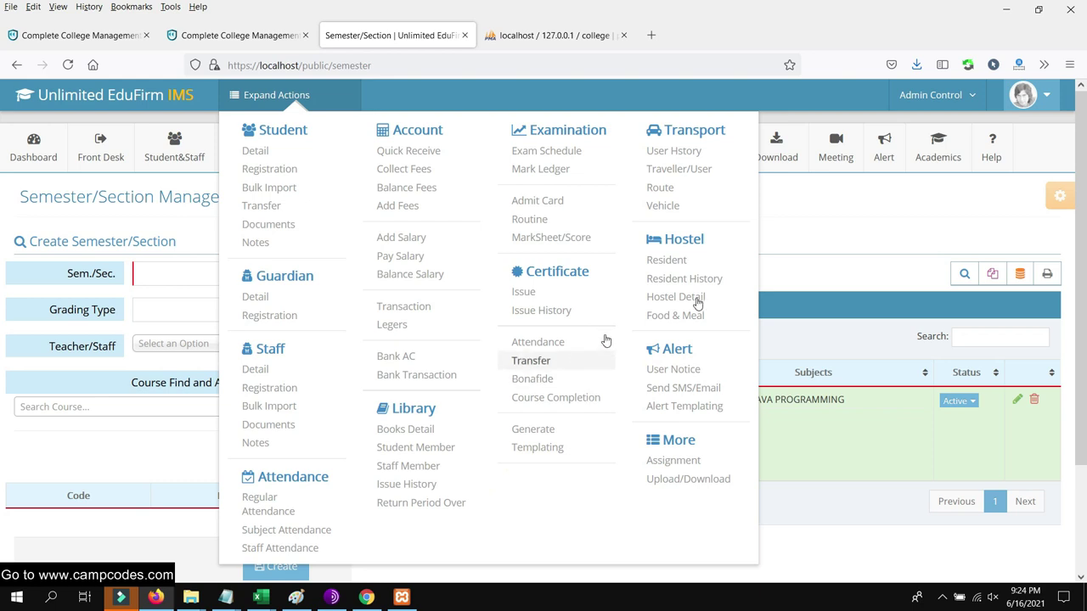
pyautogui.moveTo(991, 148)
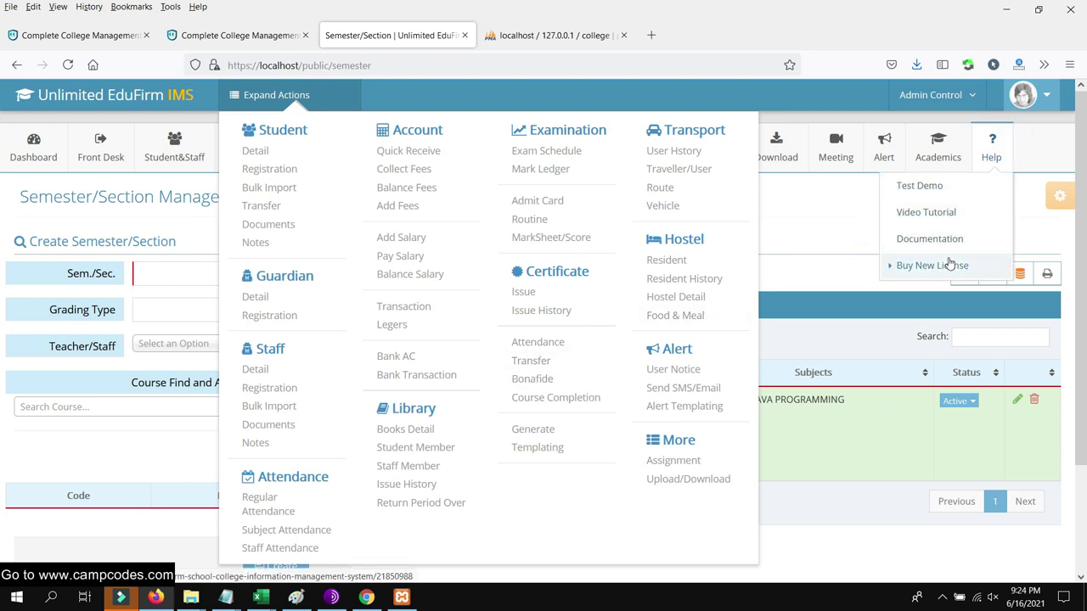
pyautogui.click(856, 213)
# Open the dashboard and review its summary cards, charts and activity tables
pyautogui.click(51, 142)
pyautogui.scroll(-3, 339, 280)
pyautogui.scroll(3, 538, 281)
pyautogui.scroll(-3, 541, 280)
pyautogui.scroll(3, 542, 280)
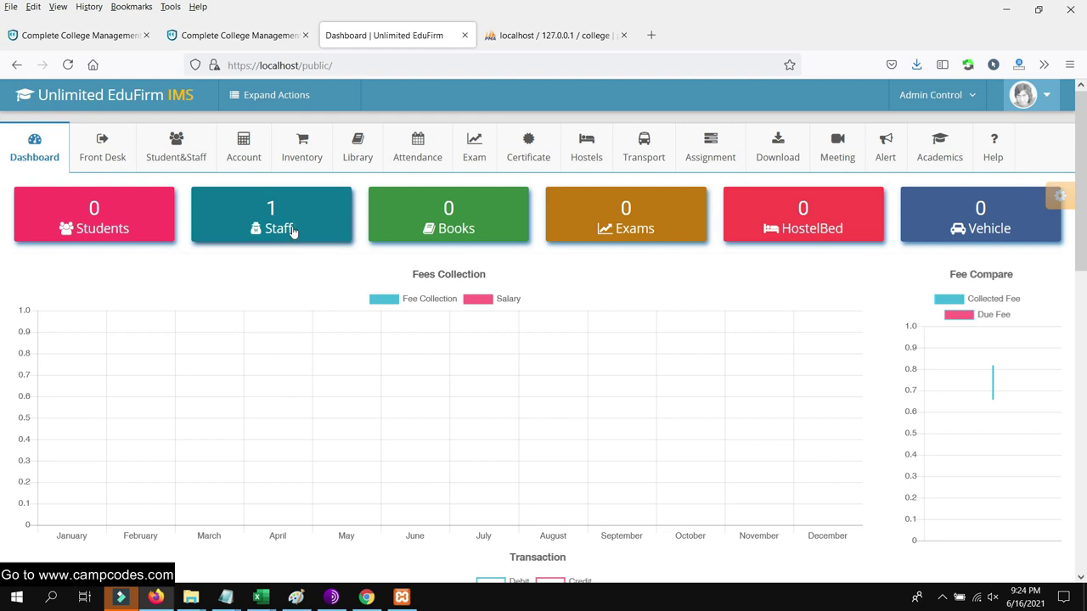
pyautogui.scroll(-3, 170, 259)
pyautogui.scroll(-3, 180, 268)
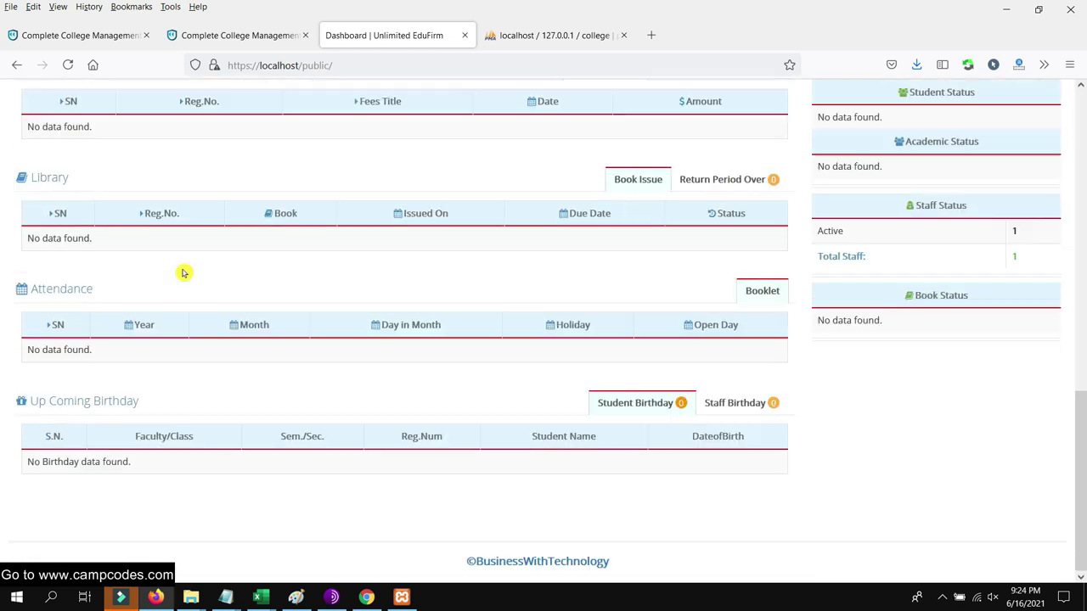
pyautogui.scroll(5, 183, 272)
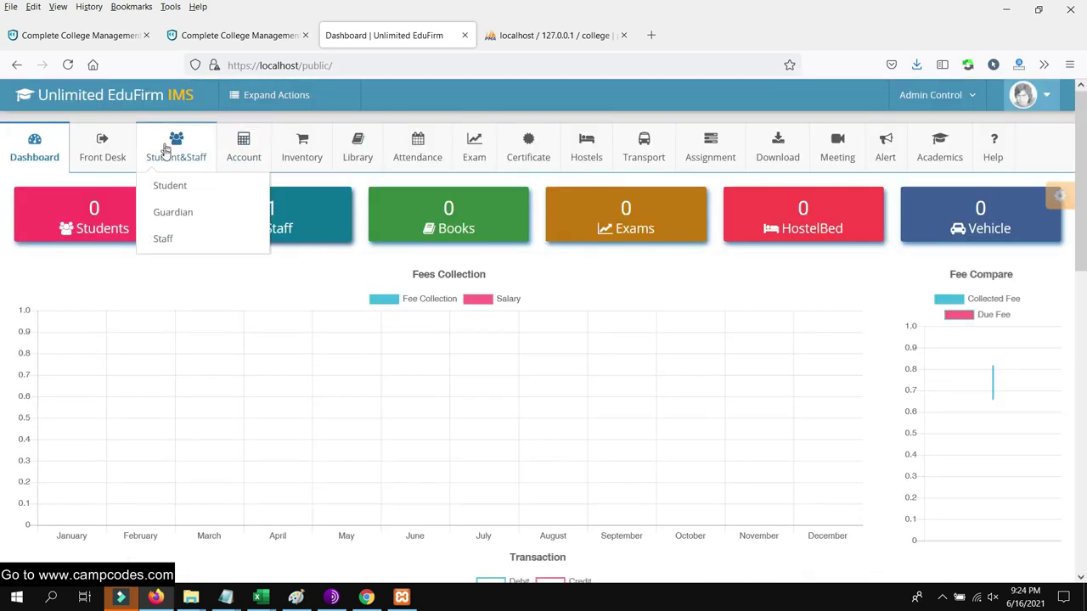
# Open the registration form for a new student
pyautogui.moveTo(238, 158)
pyautogui.moveTo(170, 170)
pyautogui.click(337, 181)
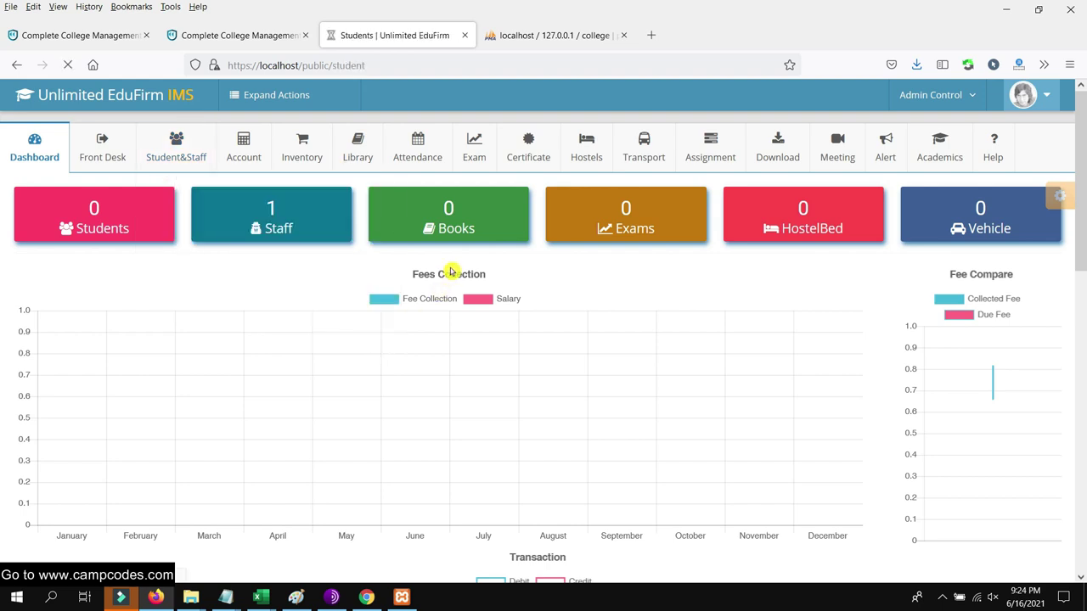
pyautogui.click(99, 236)
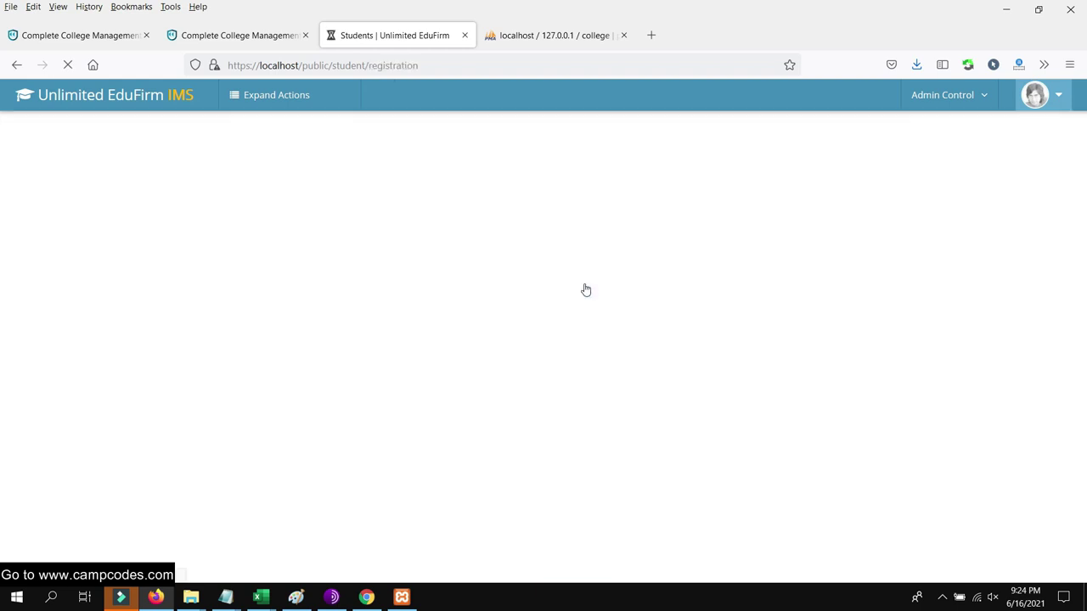
# Enter the student's registration number, the admission date 2021-06-16 and the university registration number
pyautogui.scroll(-3, 371, 313)
pyautogui.click(286, 204)
pyautogui.write('12')
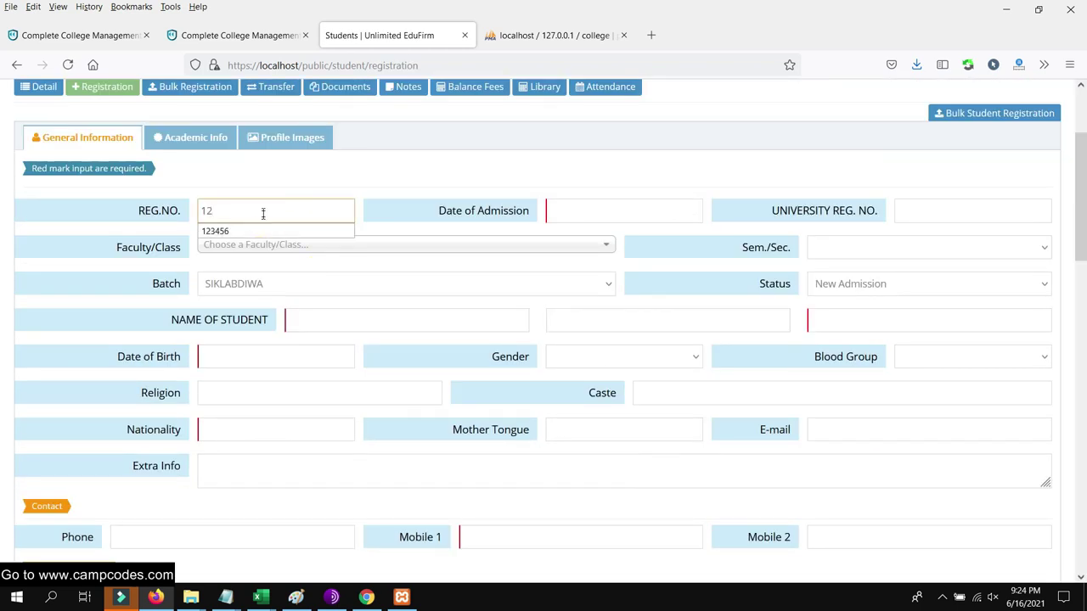
pyautogui.doubleClick(246, 212)
pyautogui.write('54543')
pyautogui.click(607, 209)
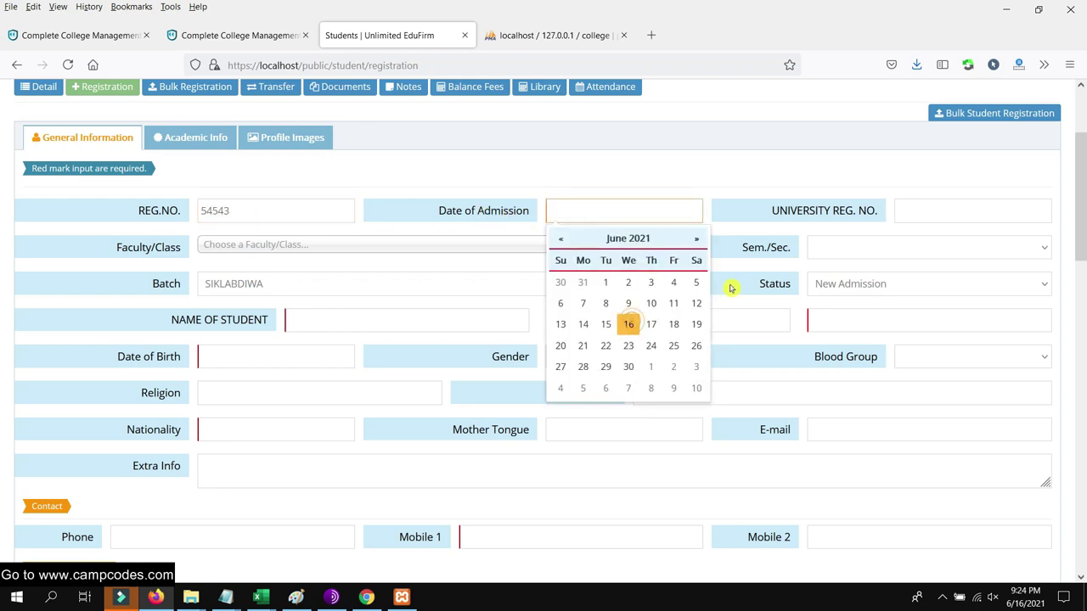
pyautogui.click(927, 211)
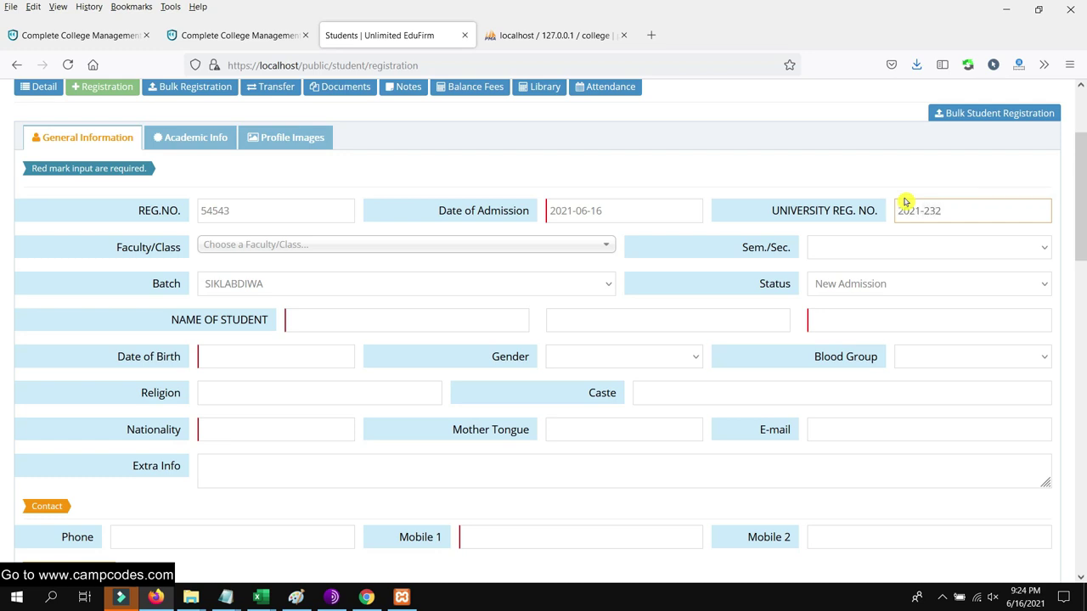
# Set the student's faculty to Bachelor of Science in Information Technology and try to select a semester/section
pyautogui.click(488, 246)
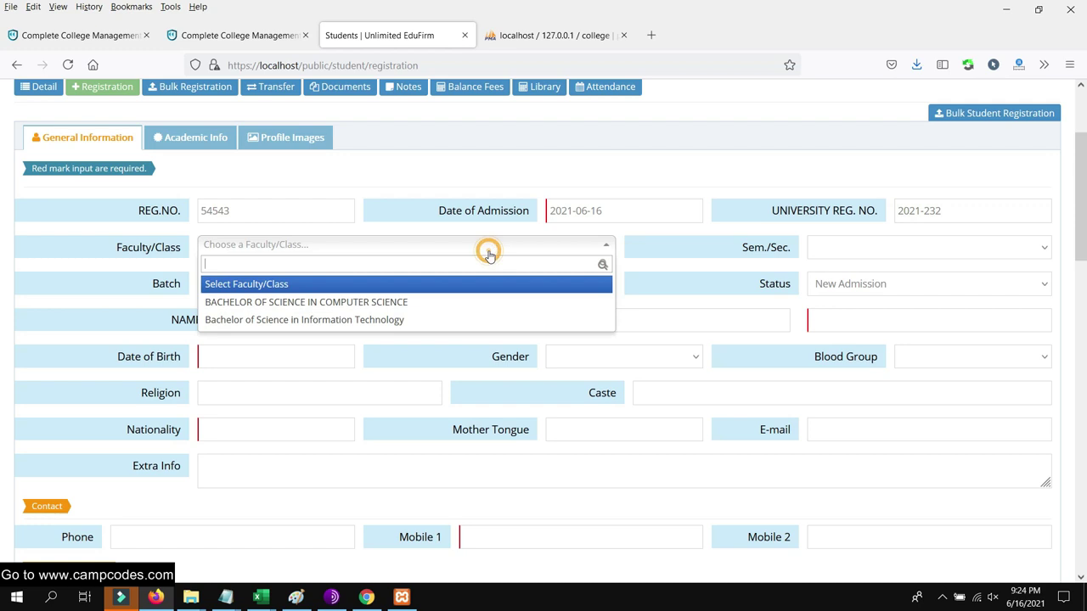
pyautogui.click(410, 322)
pyautogui.click(863, 253)
pyautogui.click(864, 258)
pyautogui.click(861, 256)
pyautogui.click(676, 270)
pyautogui.scroll(3, 762, 293)
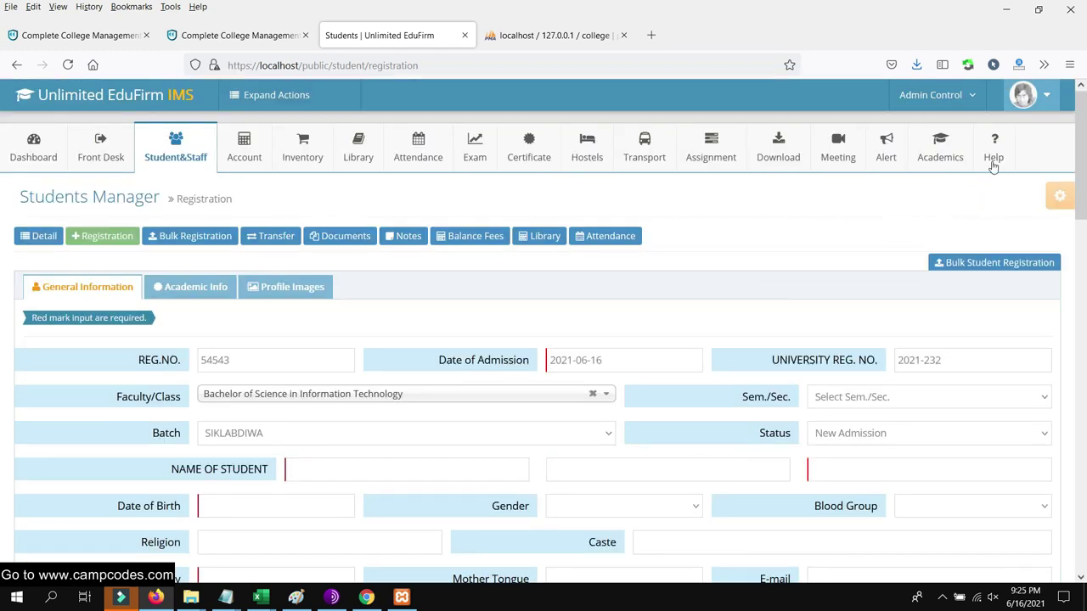
# Leave the registration form and review the student status list in the academic status settings
pyautogui.moveTo(940, 148)
pyautogui.moveTo(943, 217)
pyautogui.moveTo(941, 242)
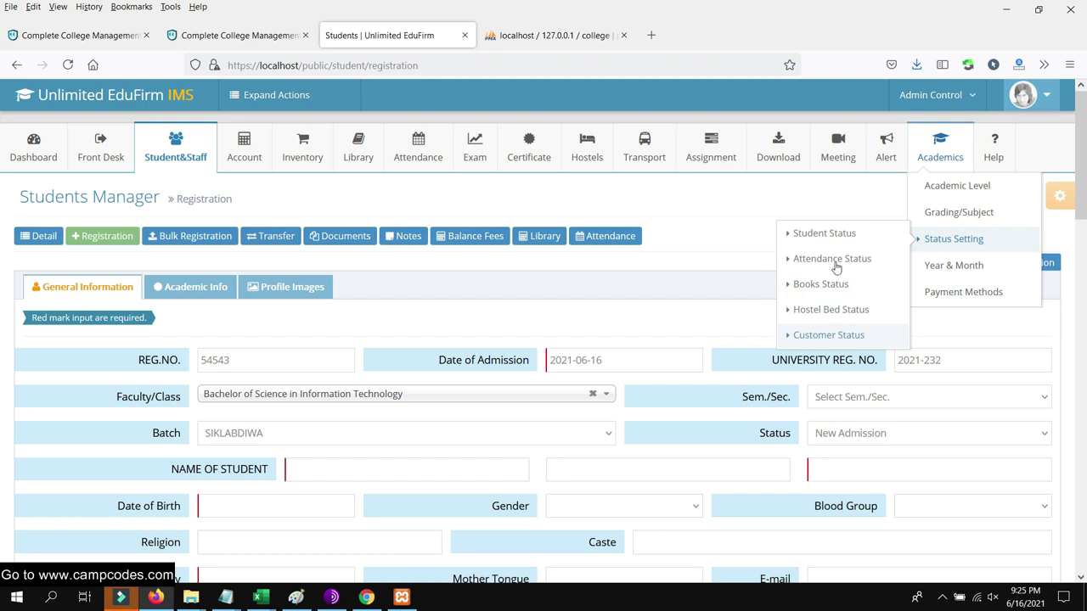
pyautogui.click(834, 240)
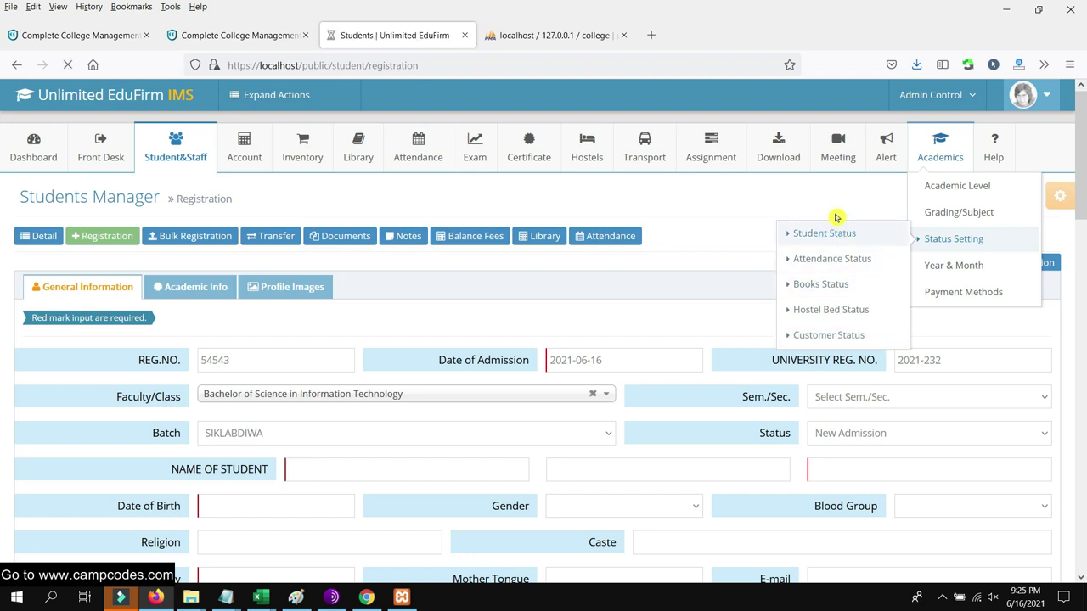
pyautogui.scroll(-2, 773, 281)
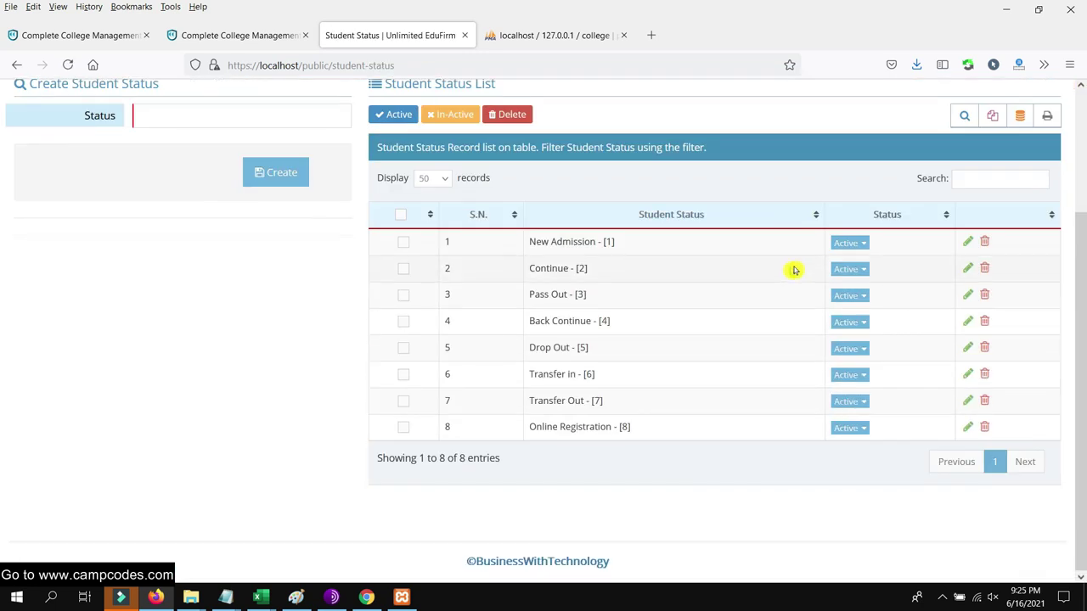
pyautogui.scroll(2, 794, 270)
# Open the Semester/Section manager in the academic level settings
pyautogui.moveTo(935, 161)
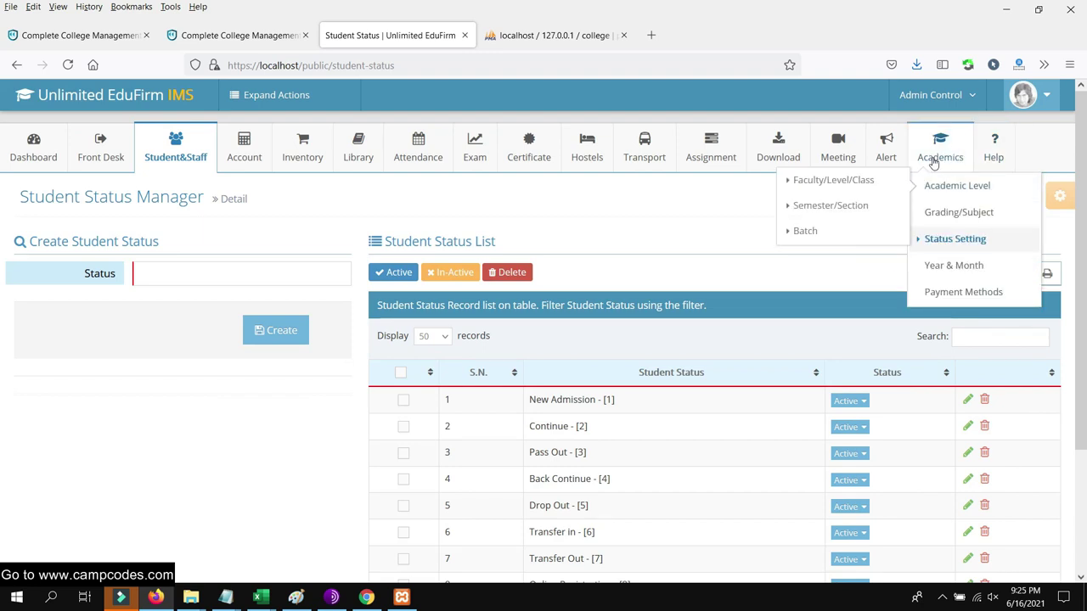
pyautogui.moveTo(940, 182)
pyautogui.click(838, 206)
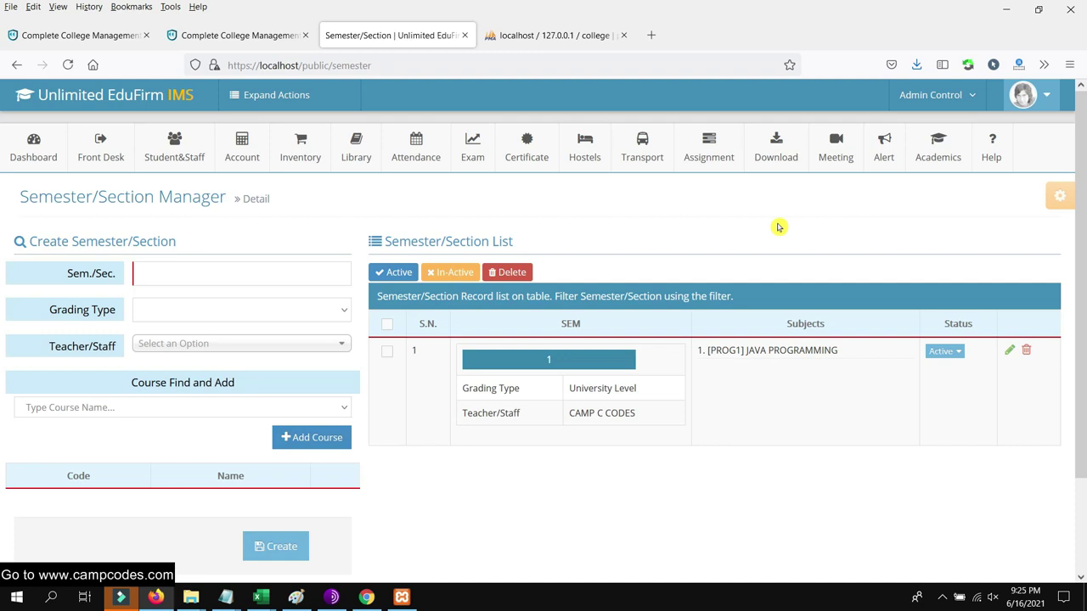
# Examine the existing semester's grading type, teacher and subjects alongside the semester/section creation form
pyautogui.scroll(-2, 530, 379)
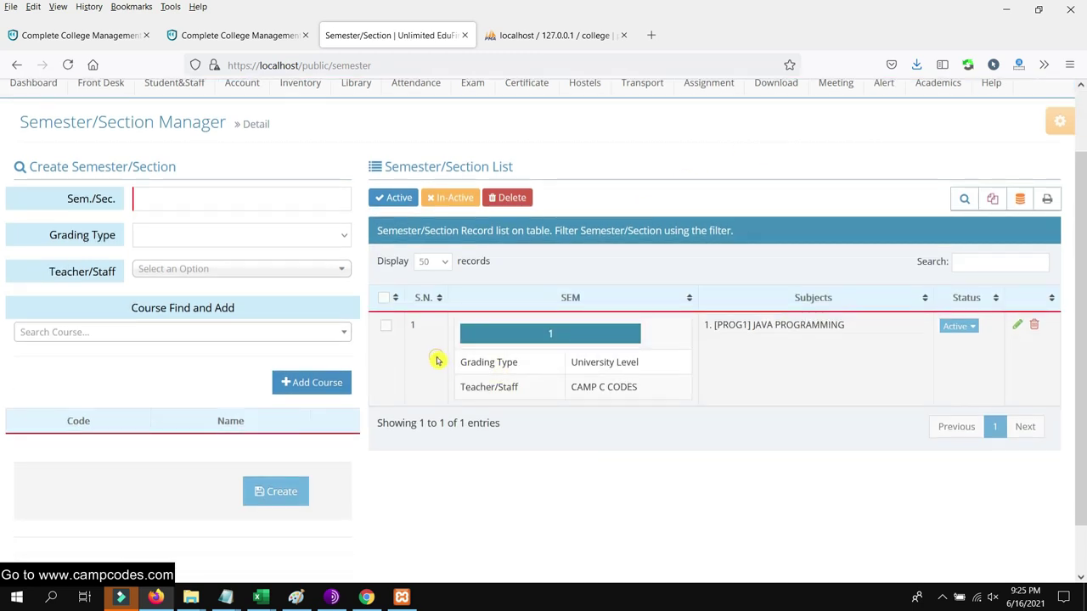
pyautogui.click(510, 333)
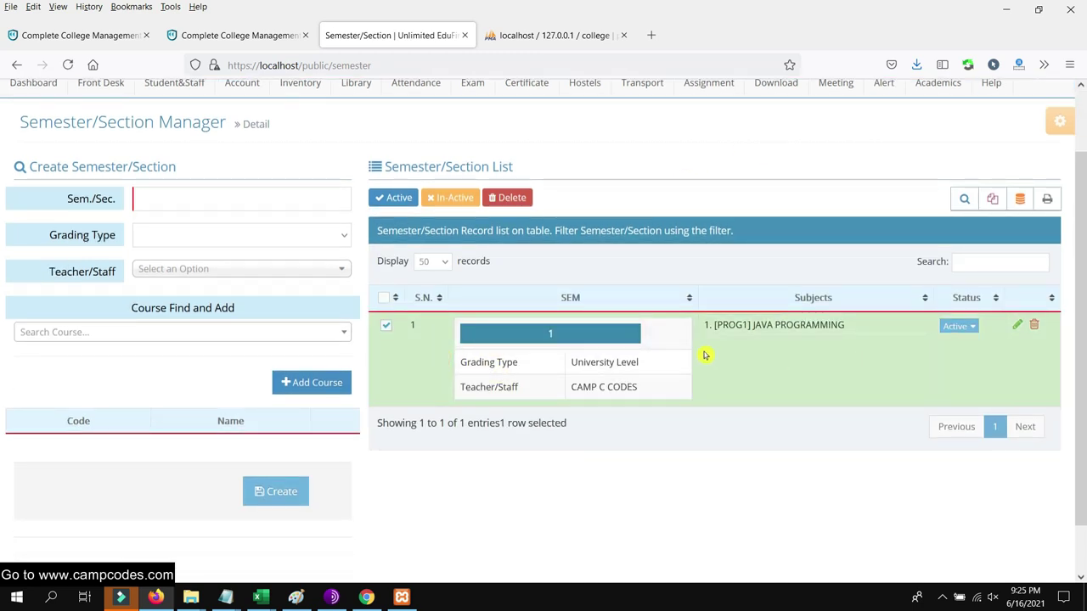
pyautogui.scroll(-1, 408, 364)
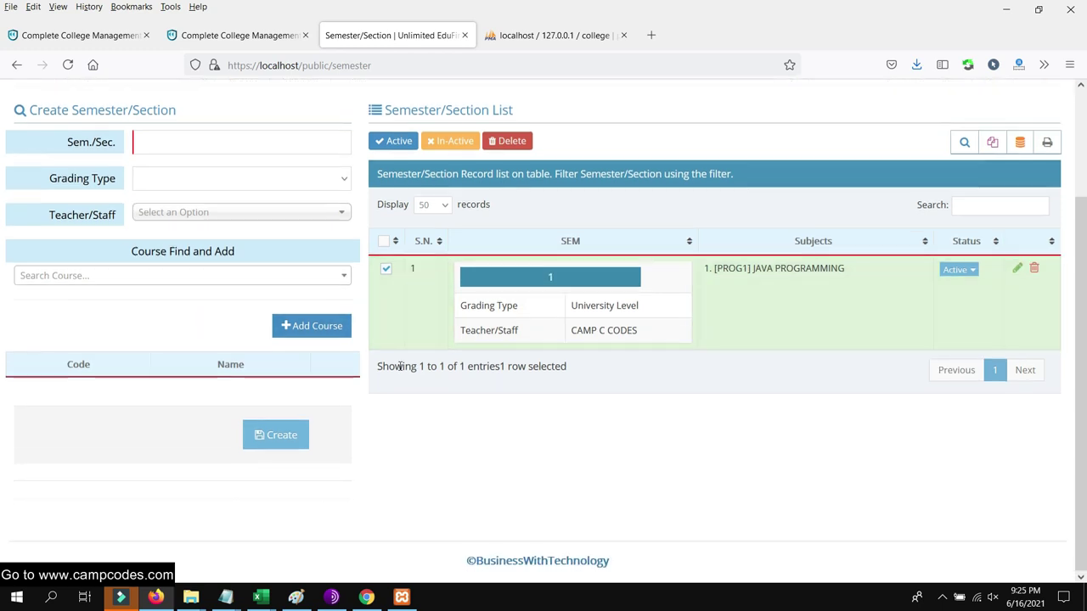
pyautogui.scroll(2, 401, 363)
pyautogui.scroll(1, 401, 363)
pyautogui.click(237, 218)
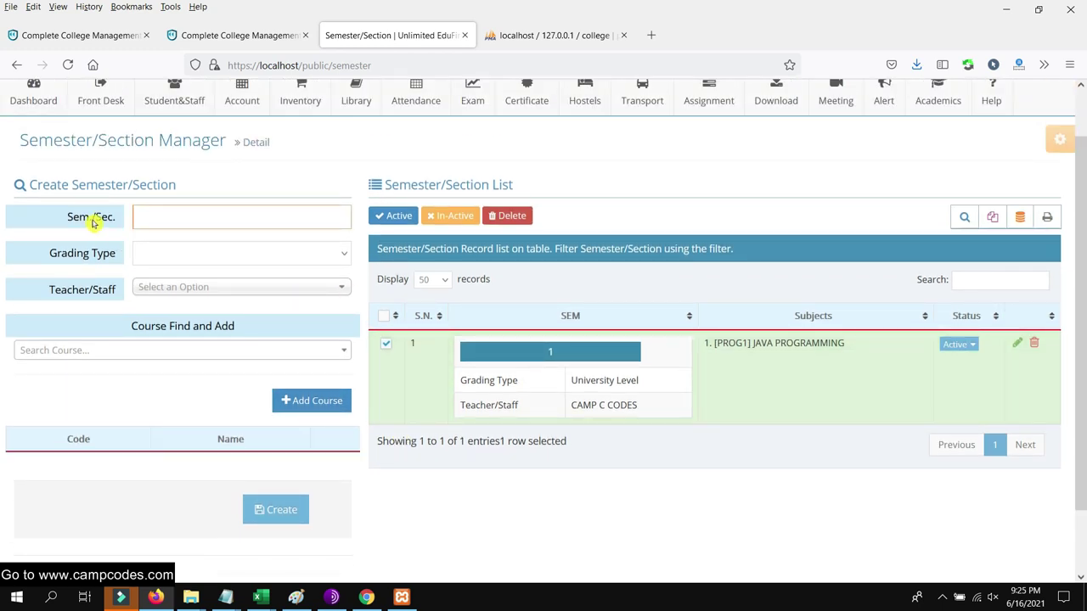
pyautogui.scroll(1, 634, 327)
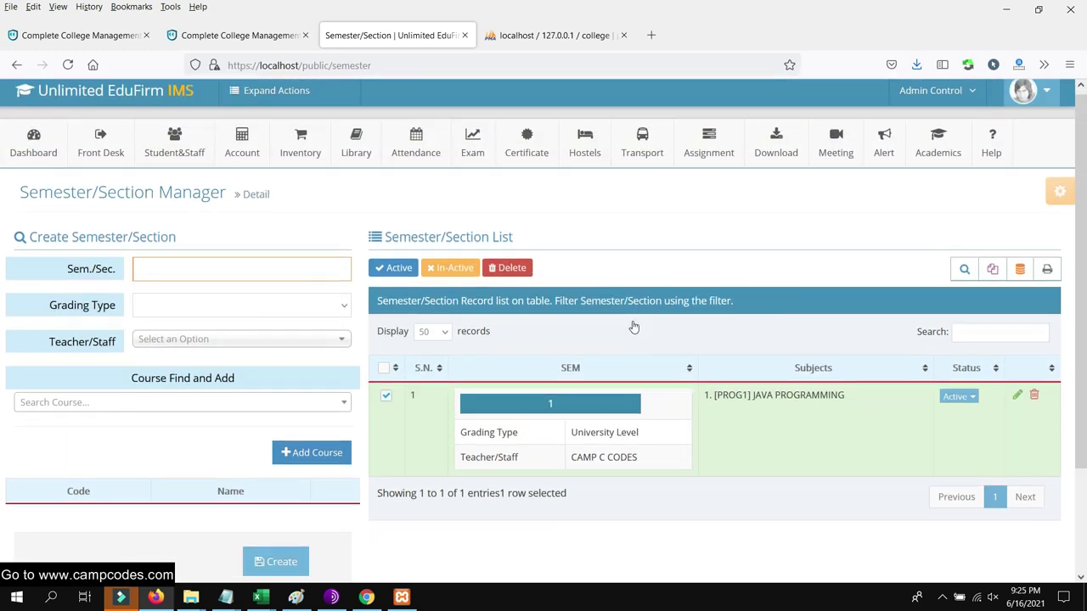
pyautogui.scroll(-1, 633, 327)
pyautogui.click(426, 365)
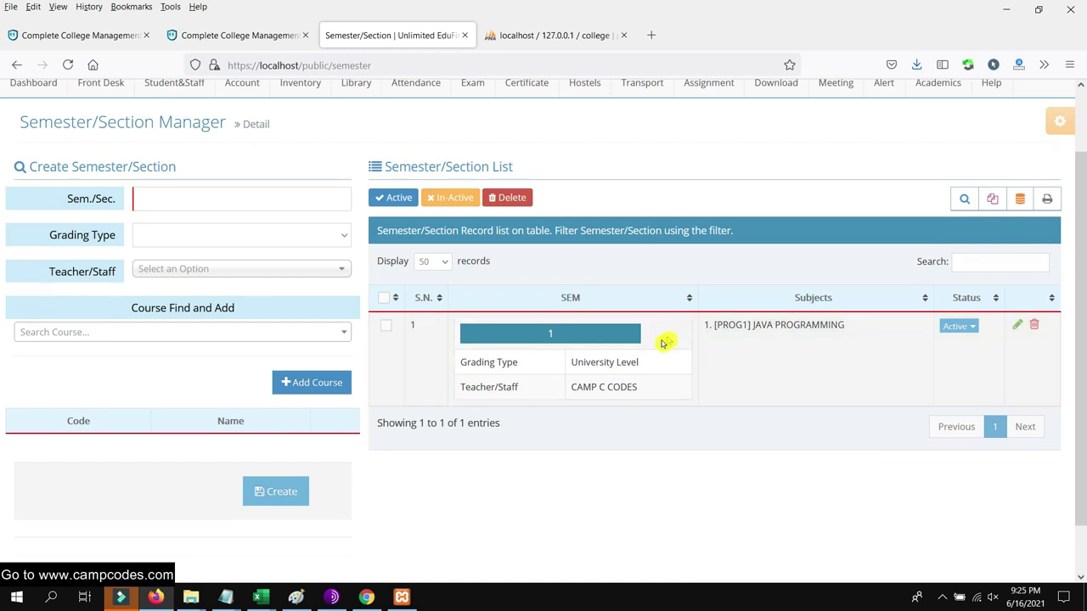
# Create a semester/section named 1ST SEMESTER with University Level grading and the available staff member as teacher
pyautogui.click(240, 200)
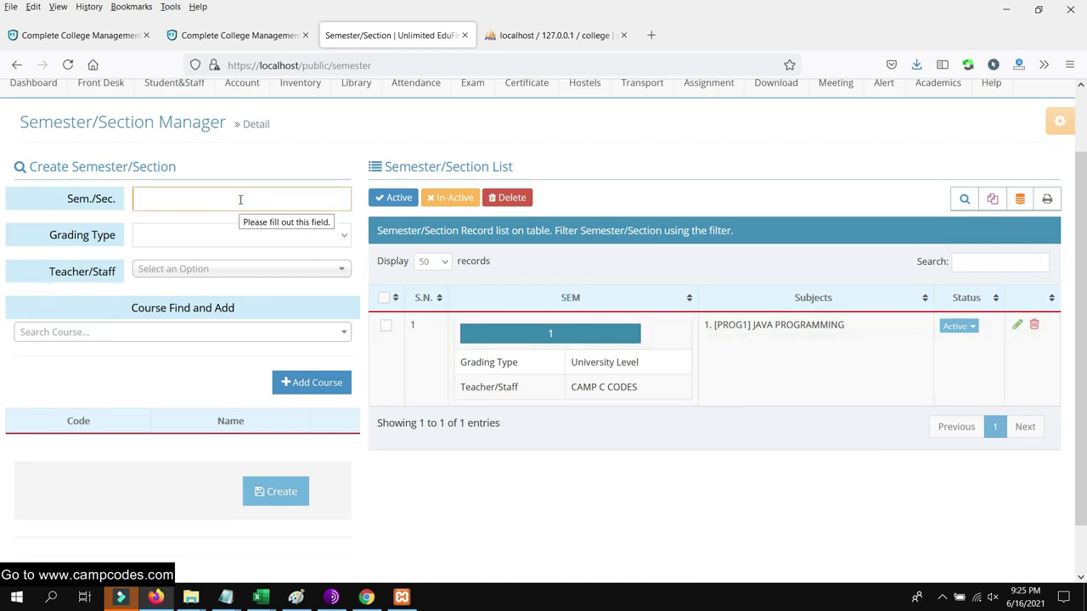
pyautogui.write('1ST SEMESTER')
pyautogui.click(258, 236)
pyautogui.click(207, 280)
pyautogui.click(200, 270)
pyautogui.click(199, 309)
pyautogui.scroll(-1, 296, 386)
pyautogui.click(280, 435)
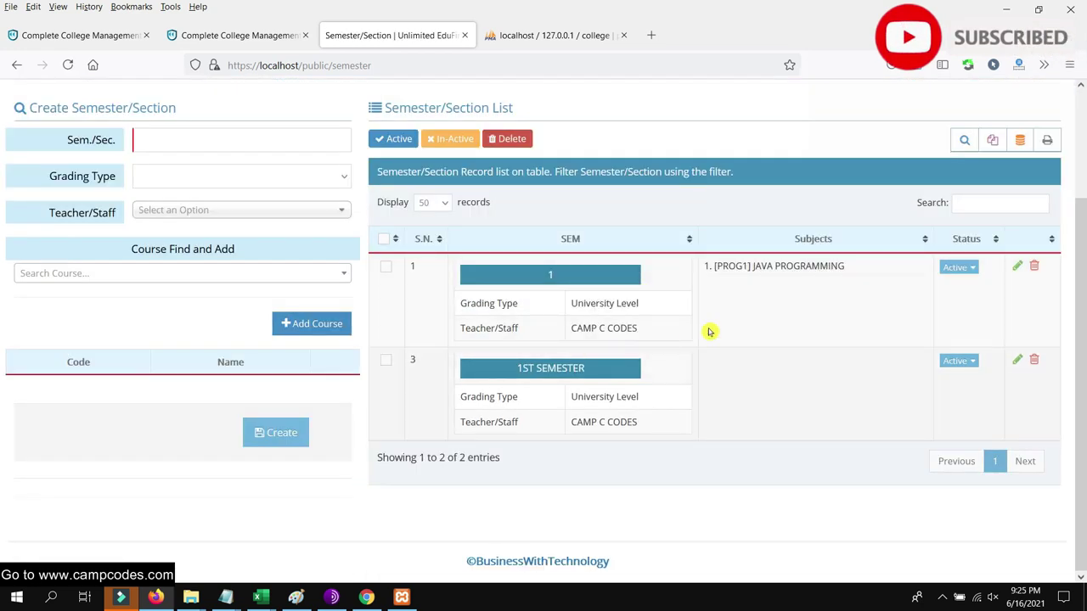
# Return to the student registration form with a blank entry
pyautogui.scroll(3, 809, 309)
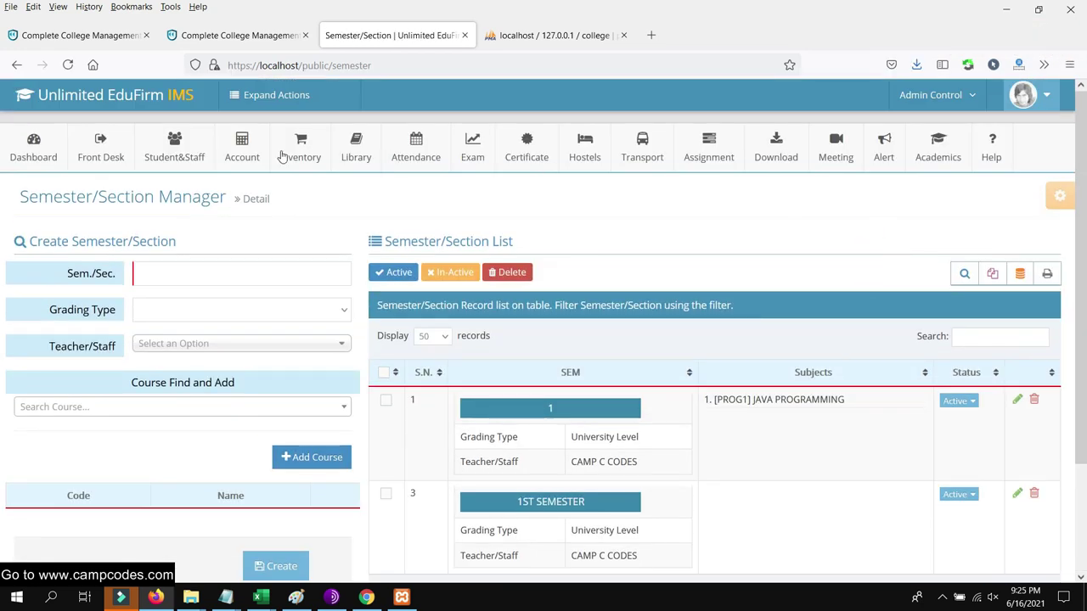
pyautogui.moveTo(172, 153)
pyautogui.moveTo(161, 187)
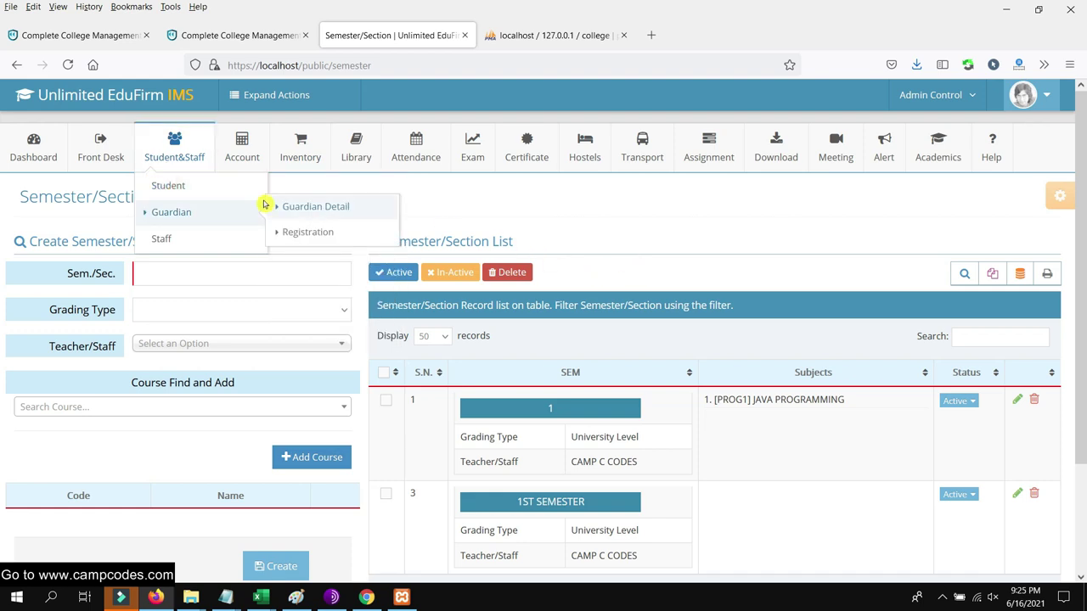
pyautogui.click(311, 207)
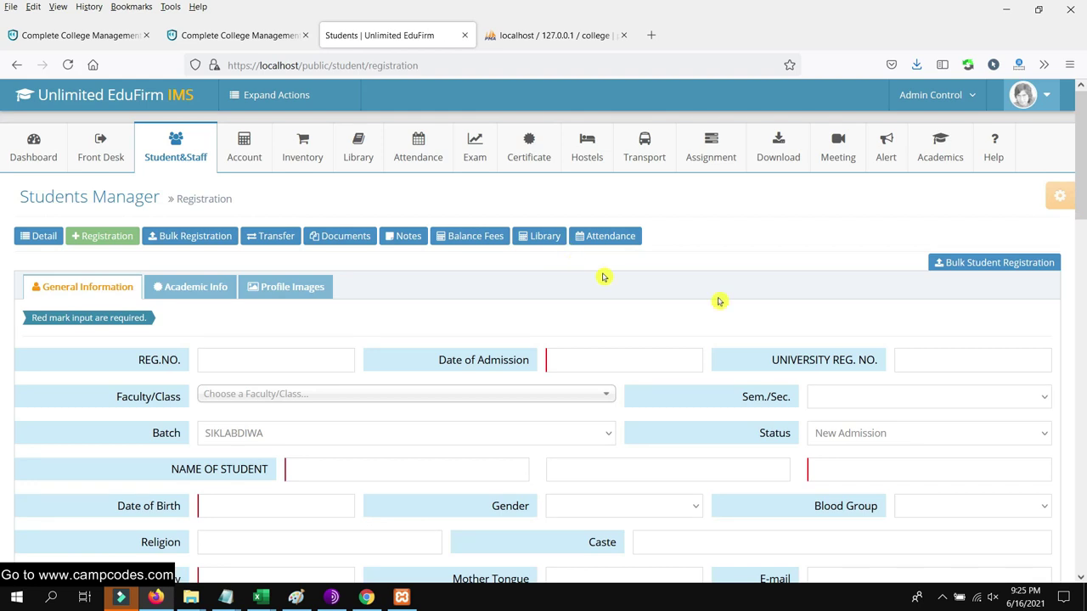
# Check the semester/section choices offered in the blank student registration form
pyautogui.scroll(-2, 934, 285)
pyautogui.click(850, 245)
pyautogui.click(856, 245)
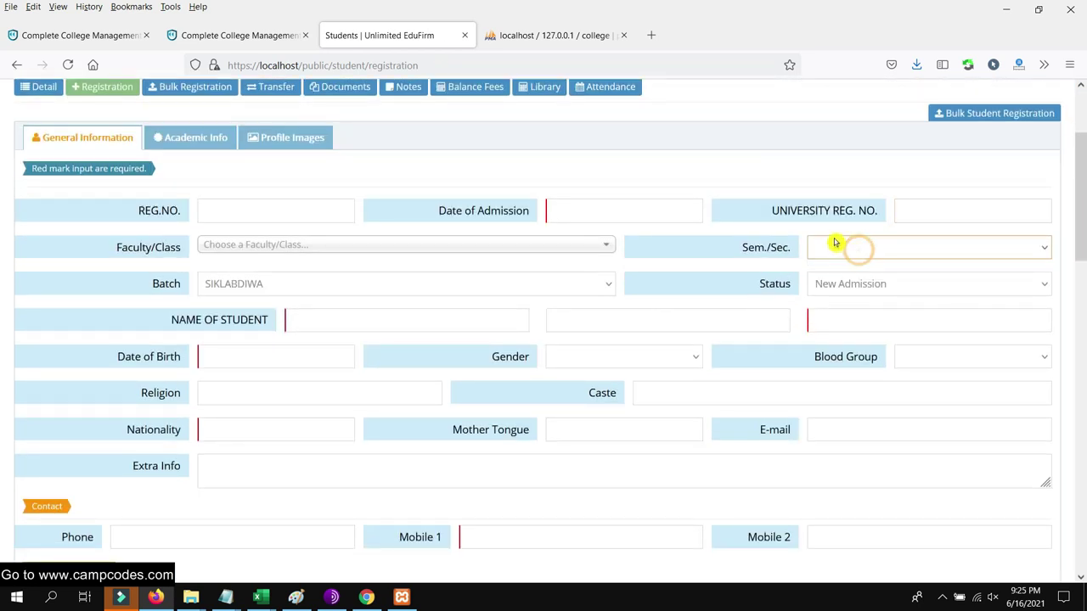
# Open the Student Batch manager from the academic level settings
pyautogui.scroll(2, 892, 196)
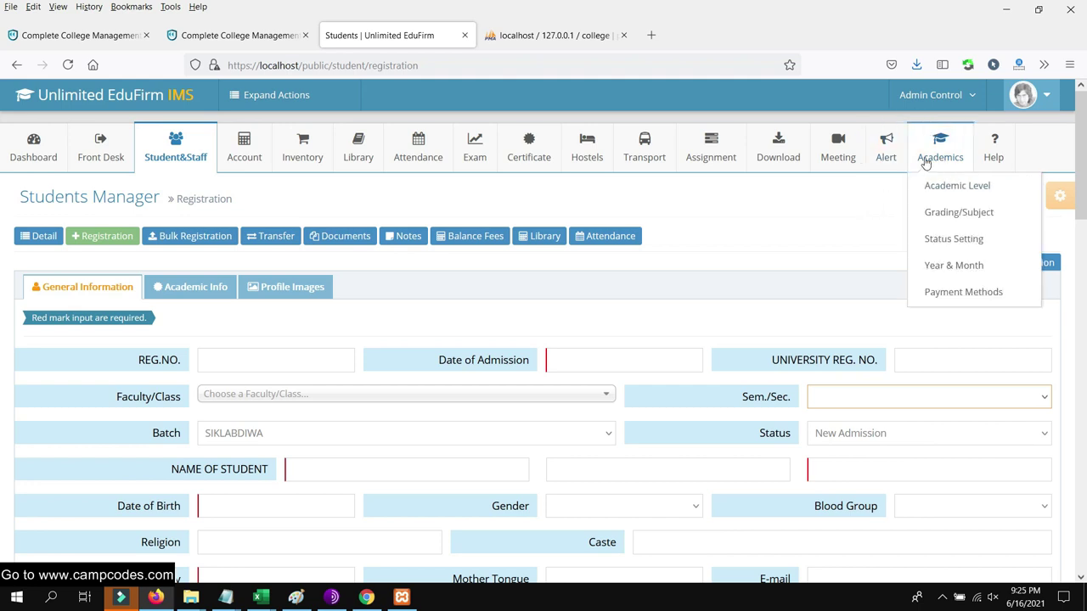
pyautogui.moveTo(951, 264)
pyautogui.moveTo(970, 241)
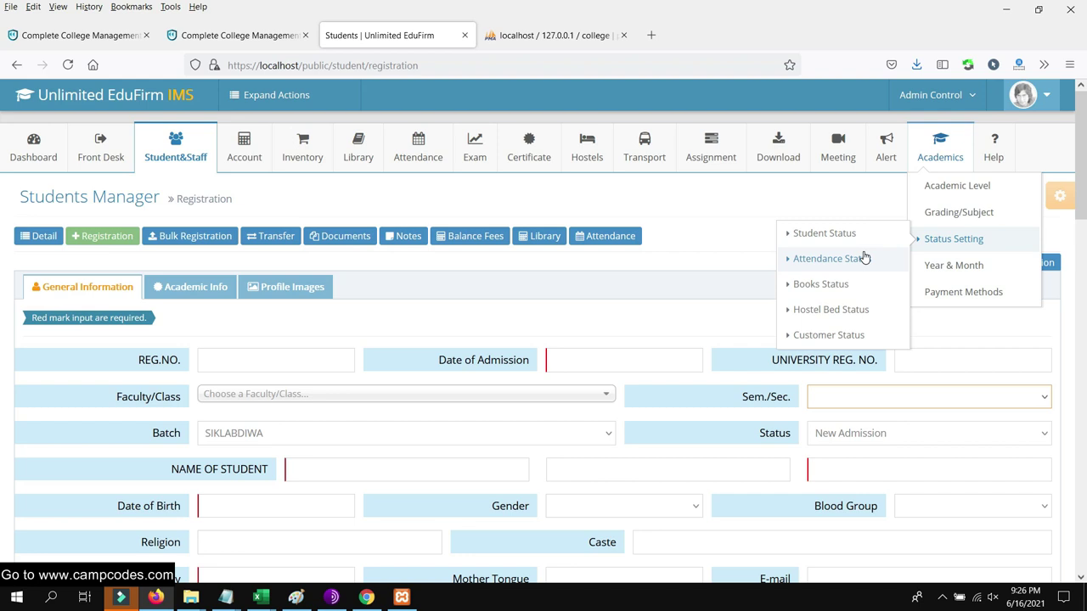
pyautogui.moveTo(982, 187)
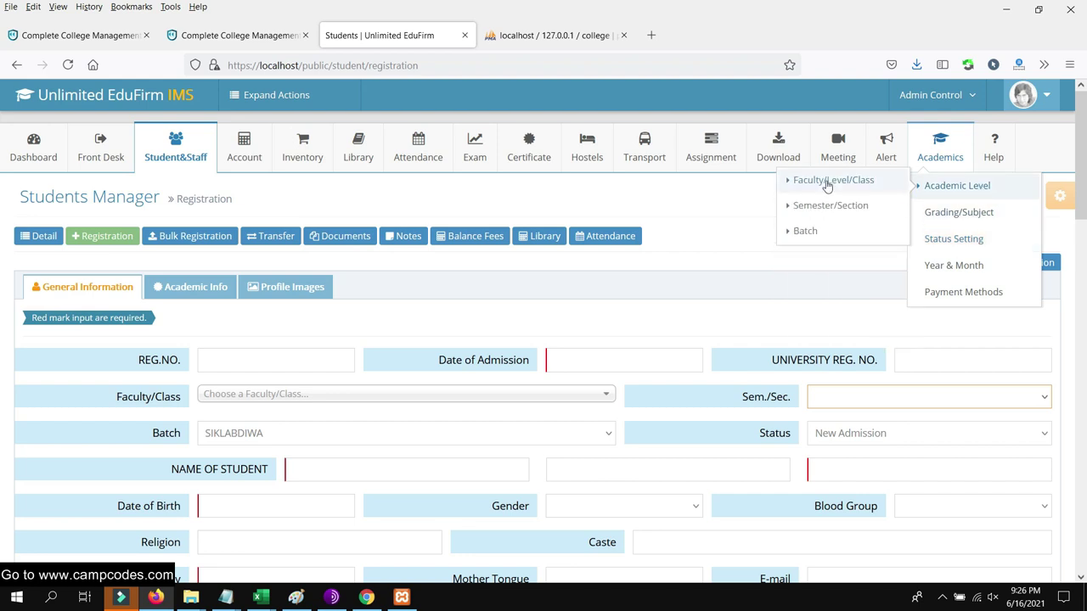
pyautogui.click(814, 230)
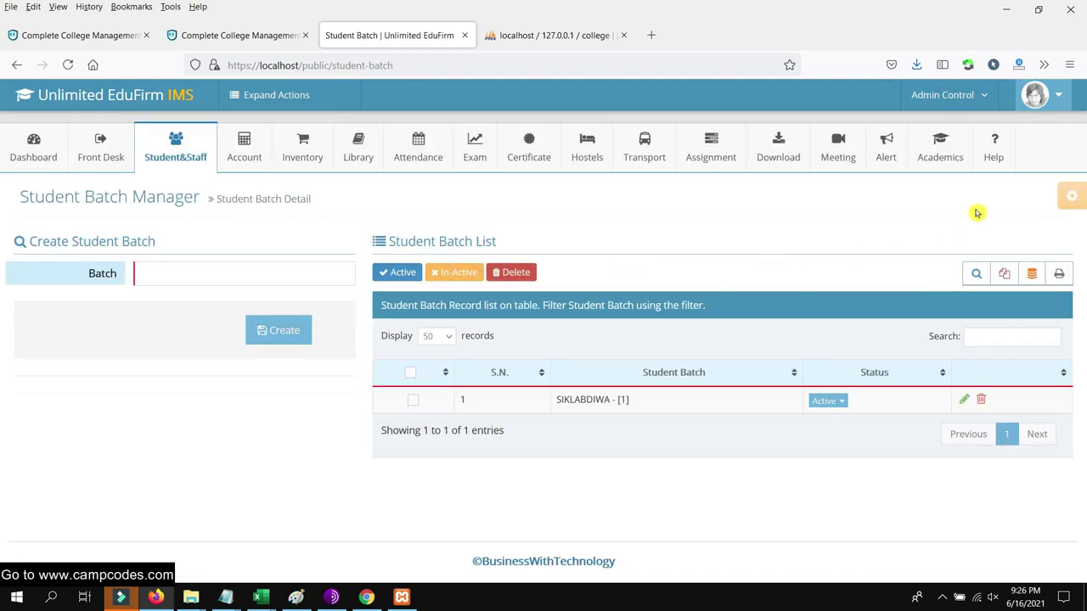
# Open the Faculty/Level/Class manager from the academic level settings
pyautogui.moveTo(1000, 155)
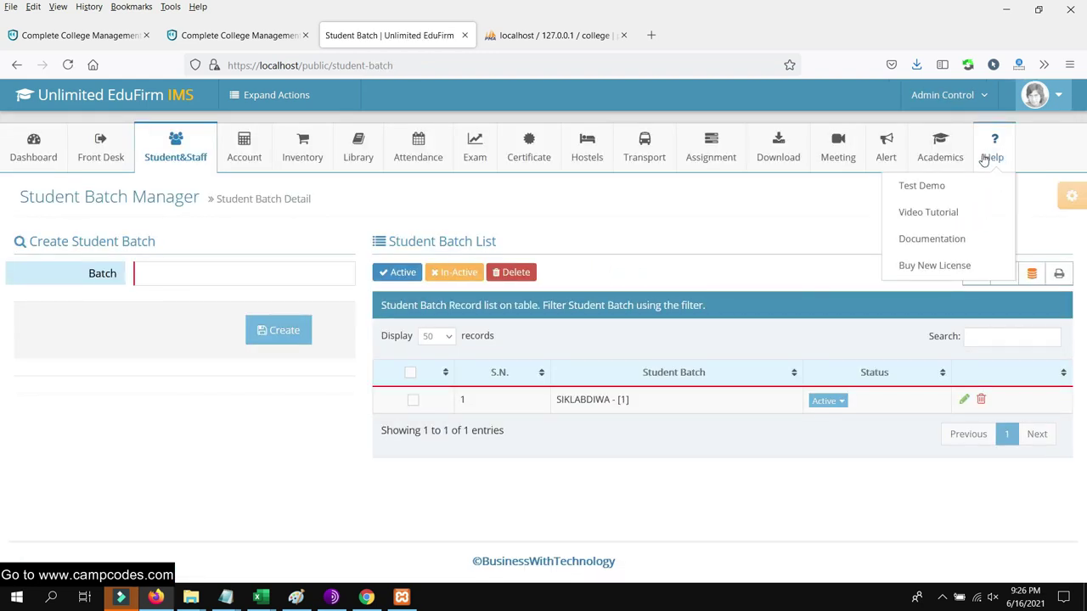
pyautogui.moveTo(966, 152)
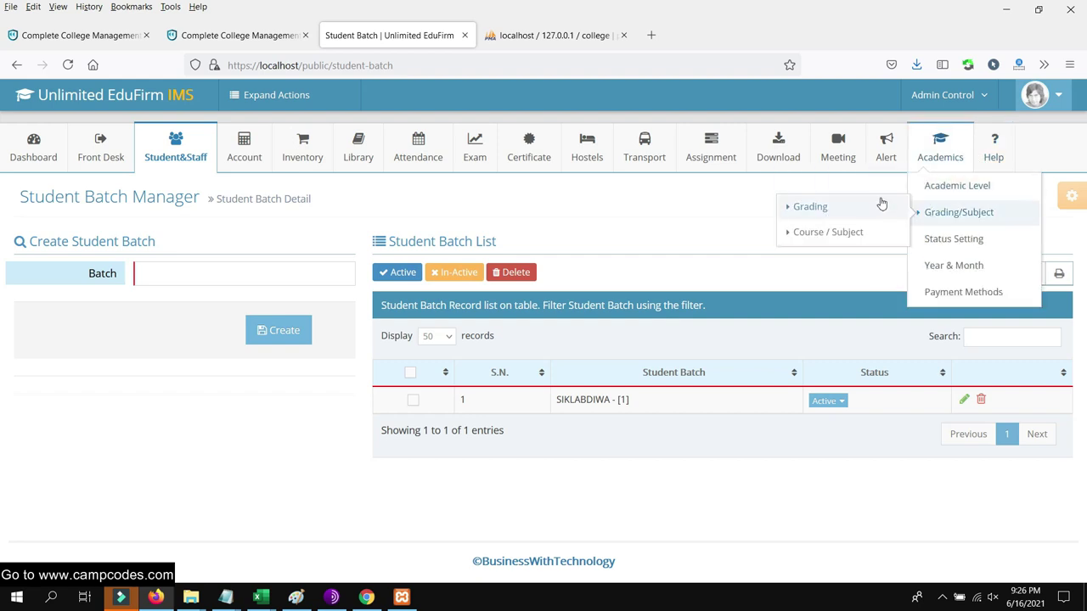
pyautogui.click(806, 231)
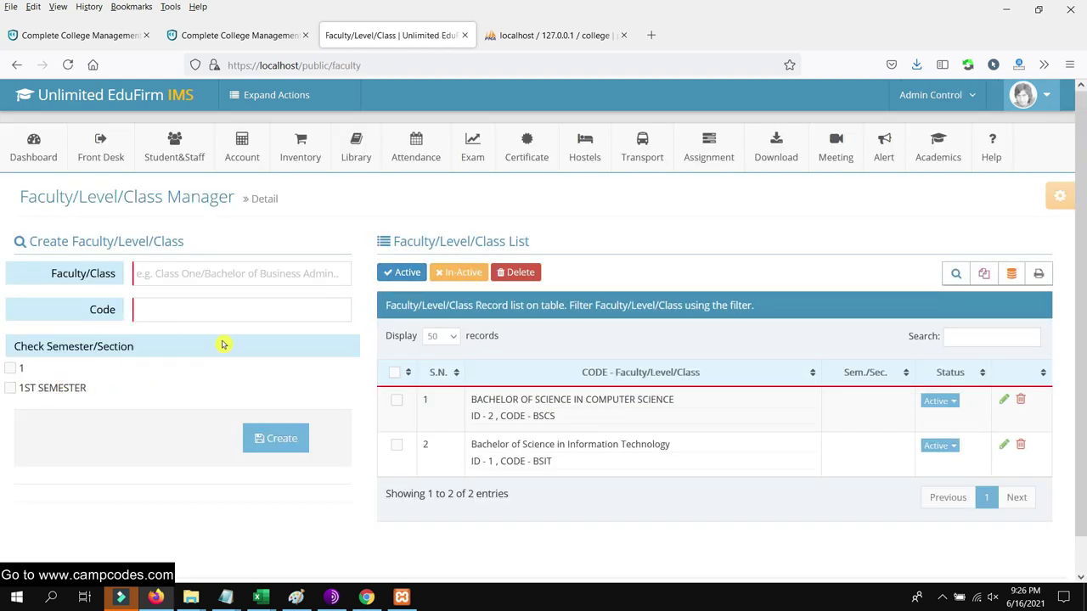
pyautogui.click(10, 388)
pyautogui.click(24, 389)
pyautogui.click(595, 423)
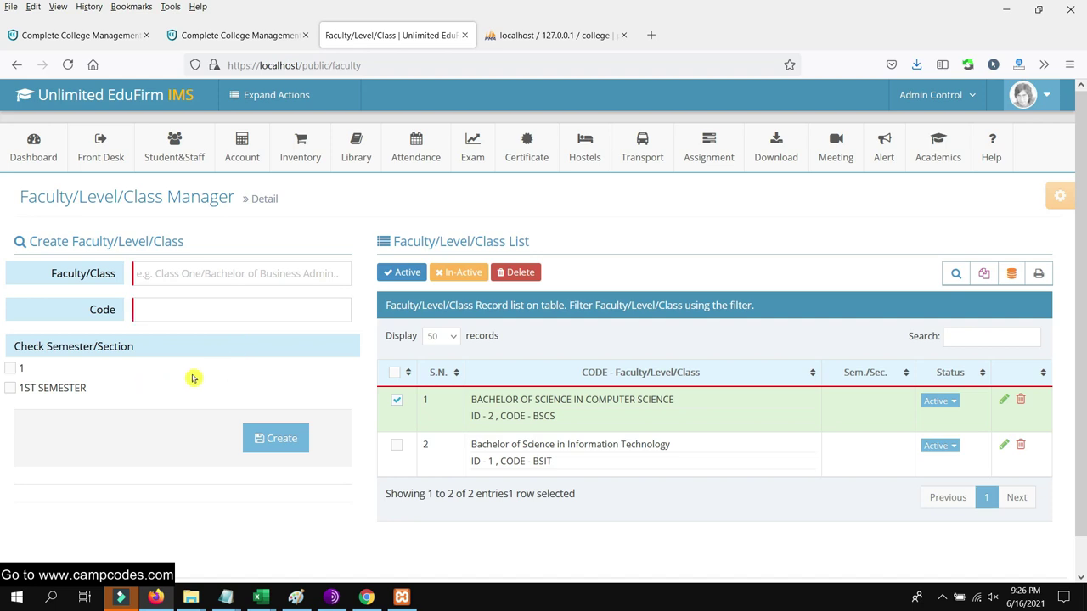
pyautogui.click(588, 465)
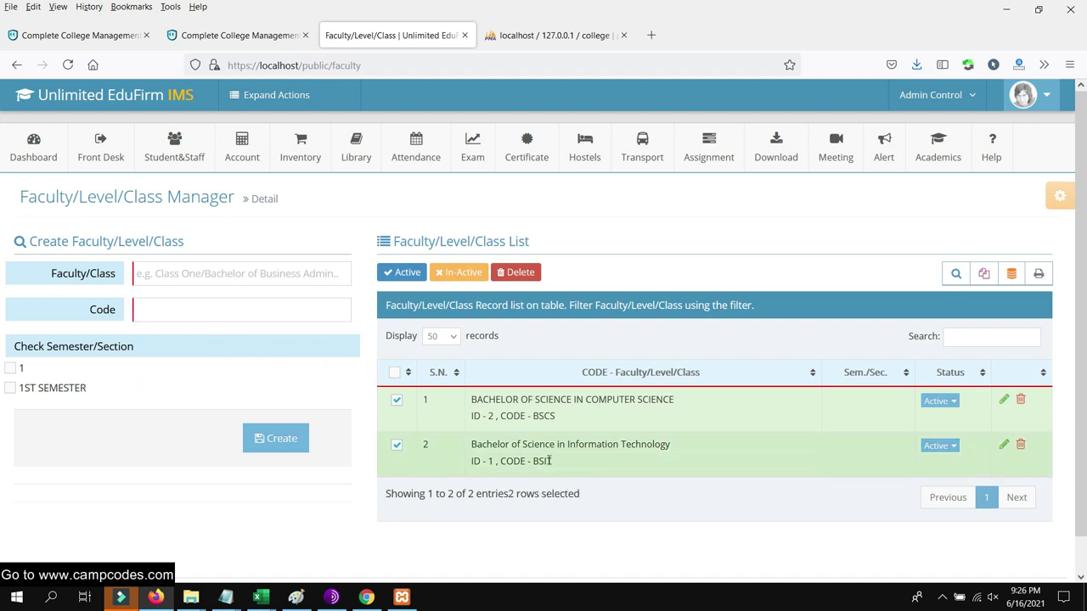
# Assign 1ST SEMESTER to the Bachelor of Science in Computer Science faculty and save the update
pyautogui.click(1002, 401)
pyautogui.click(1002, 400)
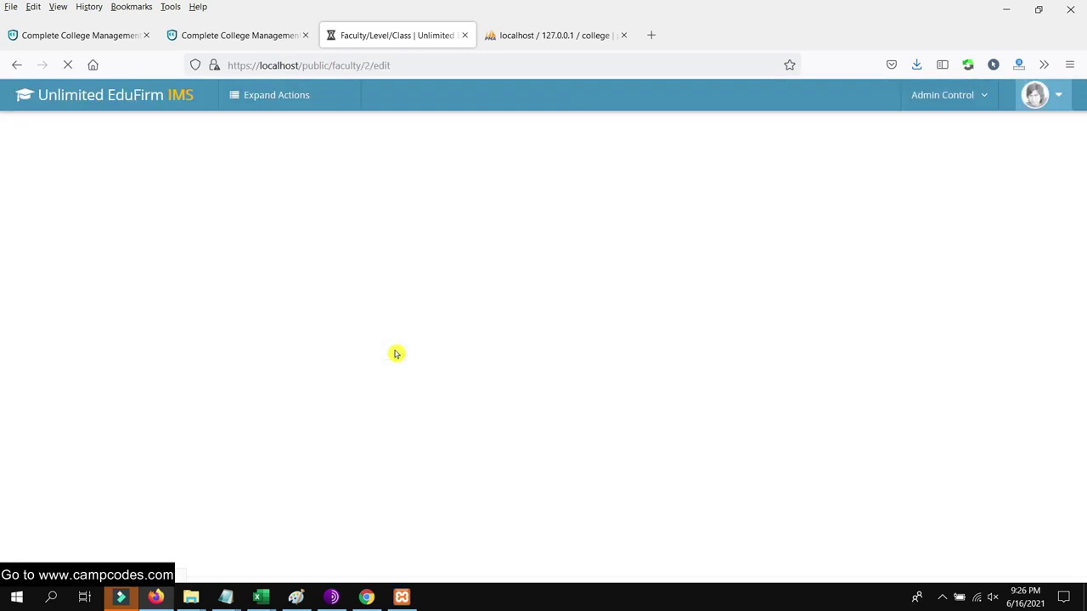
pyautogui.click(15, 391)
pyautogui.click(287, 441)
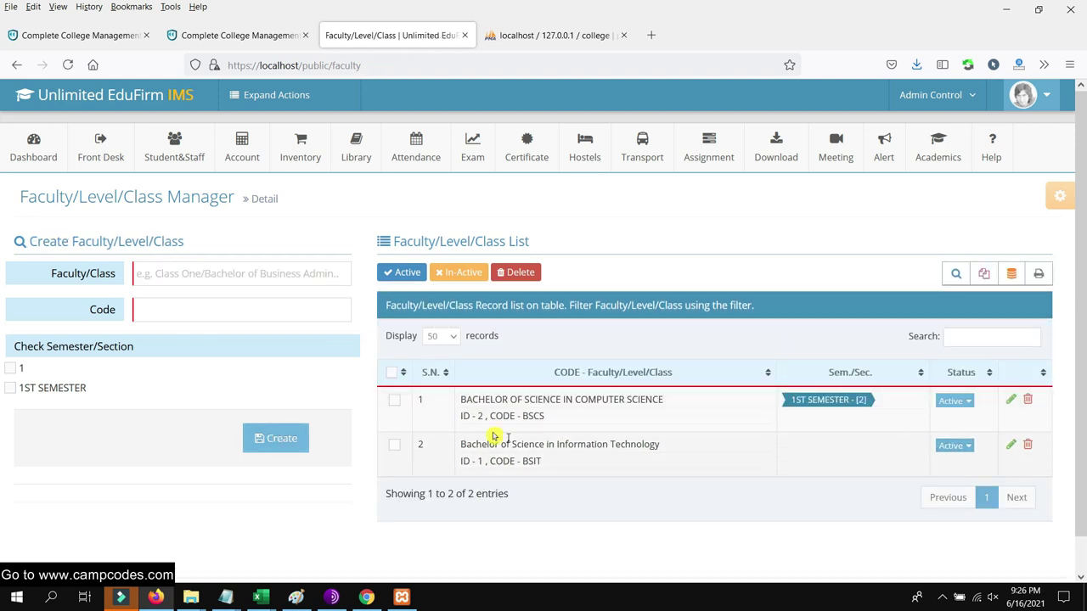
# Assign 1ST SEMESTER to the Bachelor of Science in Information Technology faculty and save the update
pyautogui.click(1011, 447)
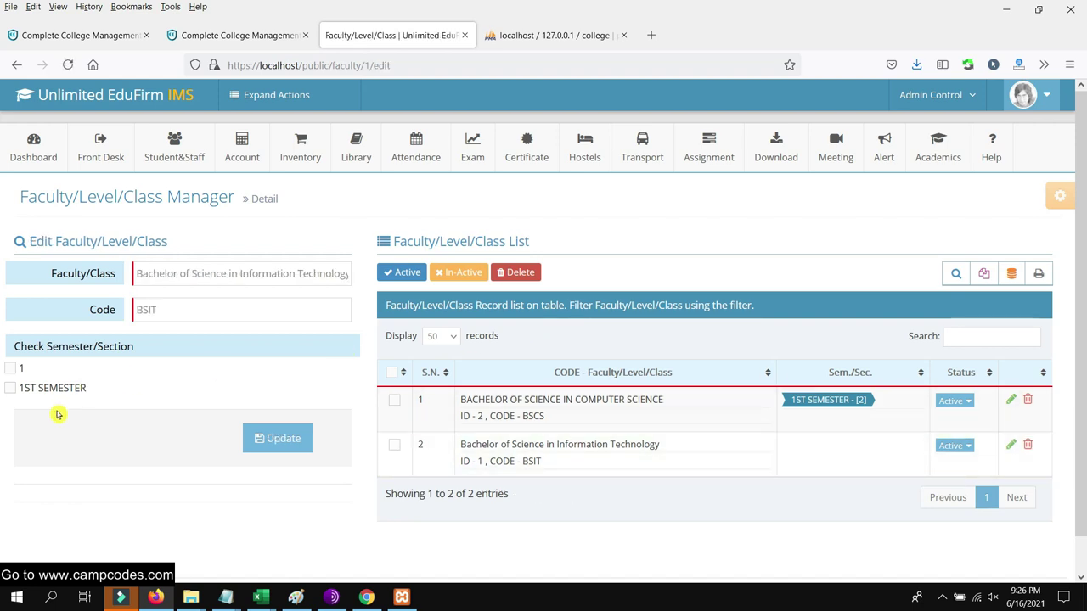
pyautogui.click(9, 388)
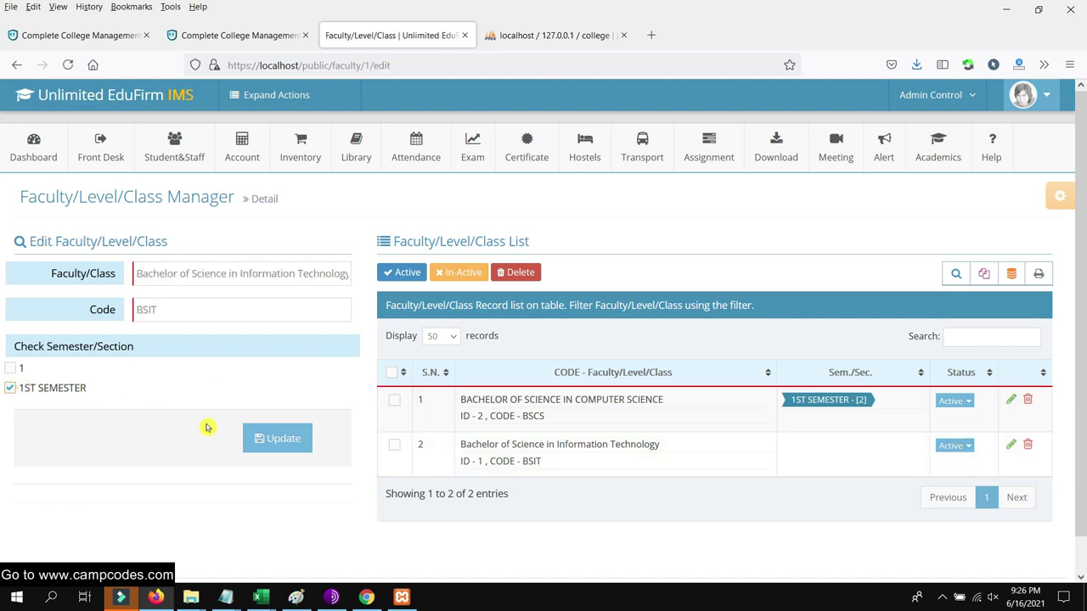
pyautogui.click(299, 445)
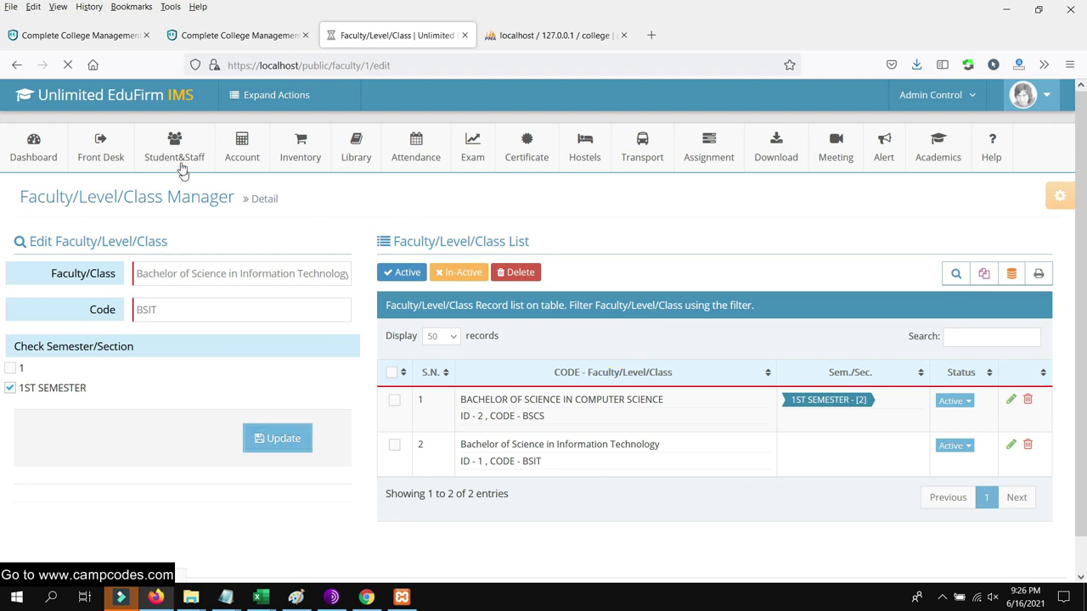
# Open a new student registration form
pyautogui.moveTo(181, 170)
pyautogui.moveTo(172, 191)
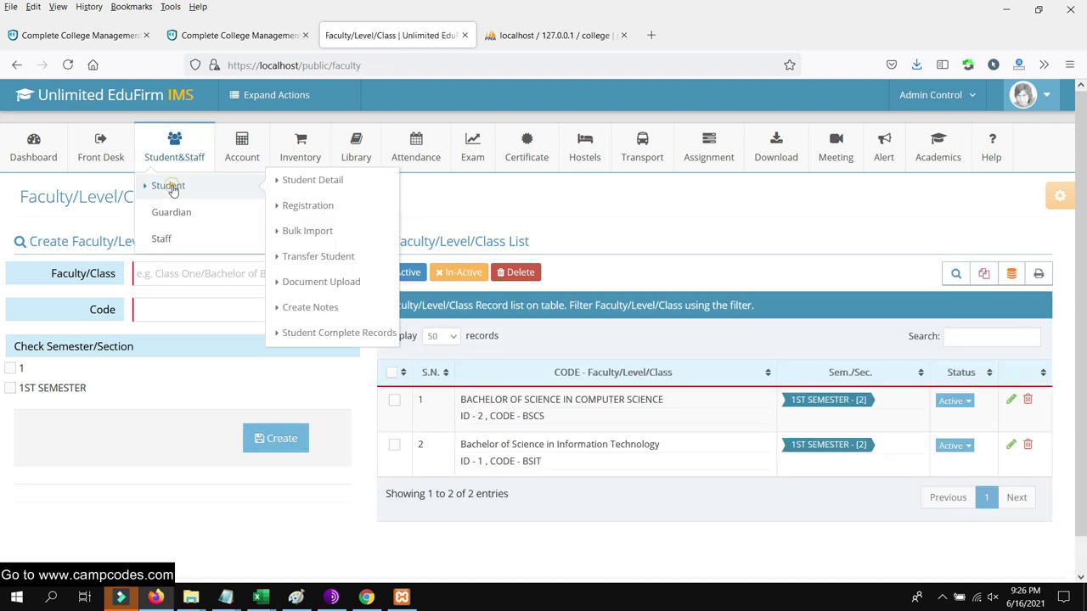
pyautogui.click(313, 205)
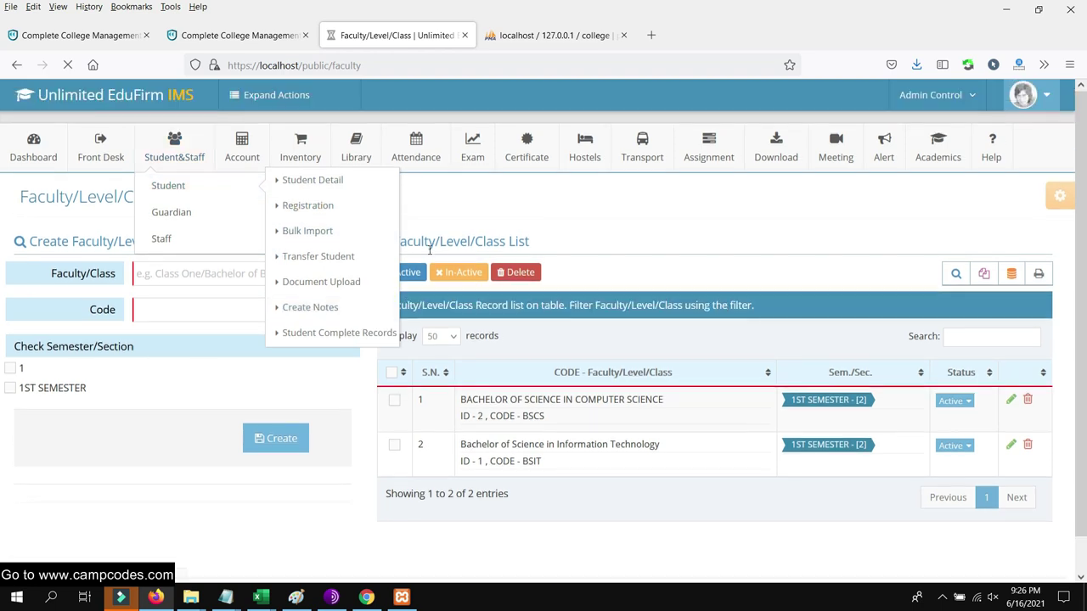
pyautogui.scroll(-4, 410, 249)
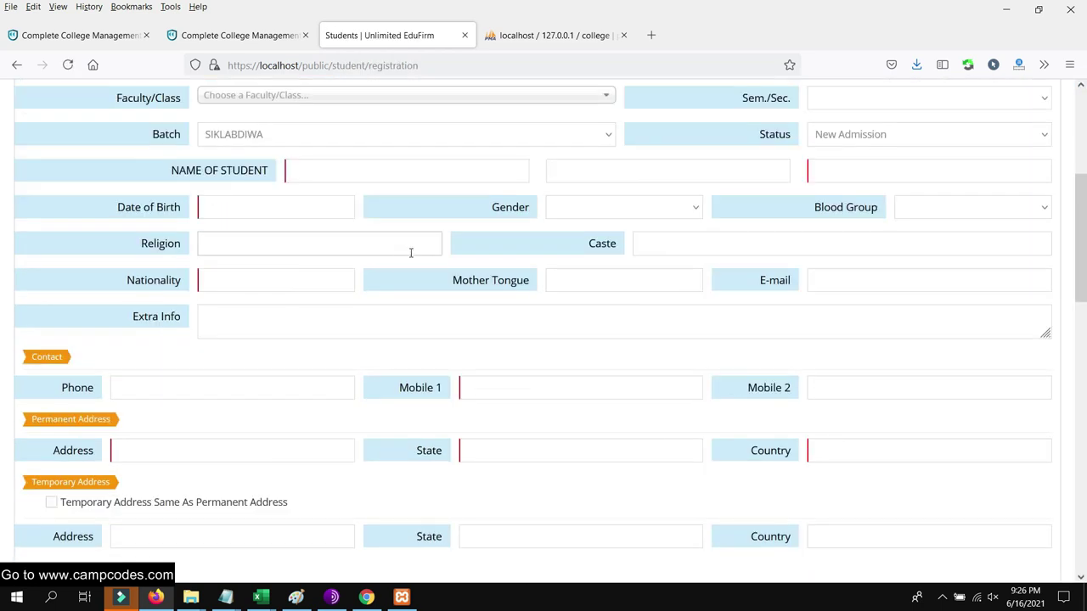
pyautogui.scroll(2, 440, 245)
# Enter the student's registration number and university registration number, with 2021-06-16 as the date of admission
pyautogui.click(260, 220)
pyautogui.scroll(1, 261, 219)
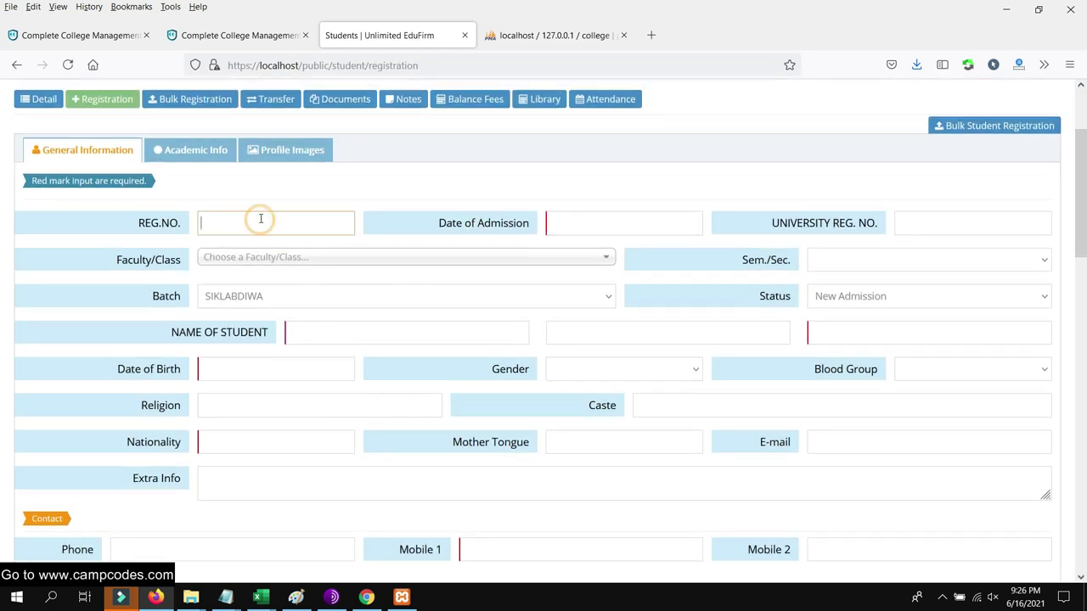
pyautogui.write('43432')
pyautogui.click(578, 219)
pyautogui.click(625, 335)
pyautogui.click(939, 219)
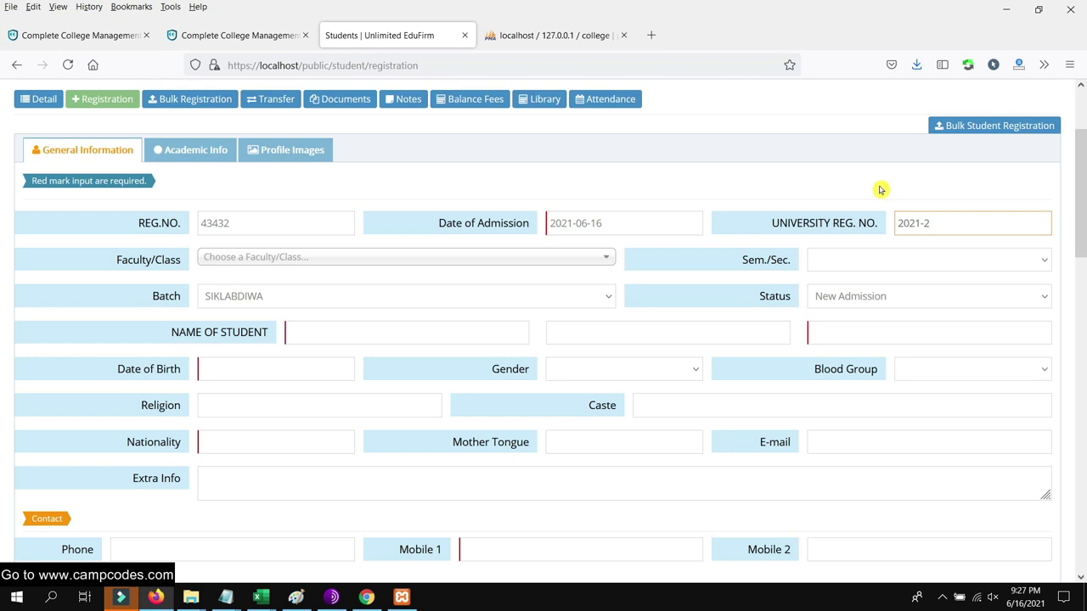
# Set the student's faculty to Bachelor of Science in Information Technology and the semester/section to 1ST SEMESTER
pyautogui.click(413, 256)
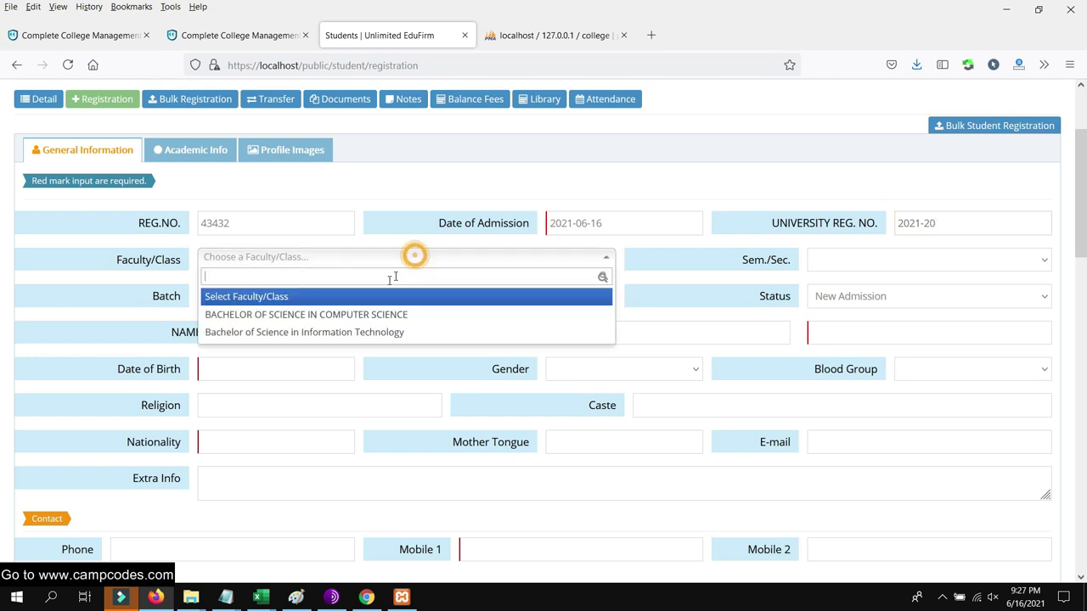
pyautogui.click(331, 332)
pyautogui.click(849, 257)
pyautogui.click(836, 306)
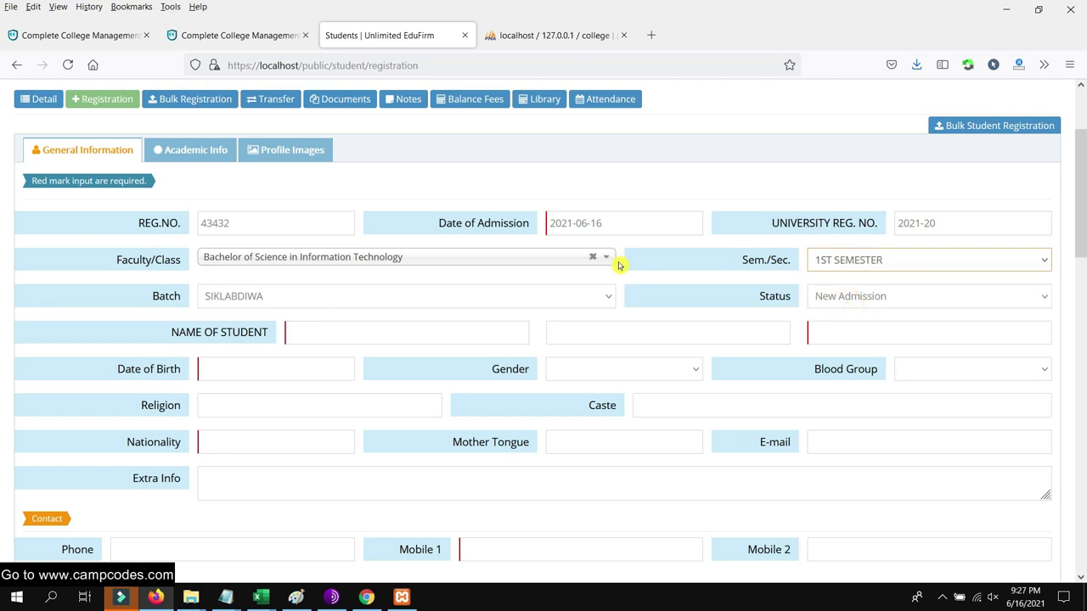
# Choose SIKLABDIWA as the student's batch and New Admission as the status
pyautogui.scroll(-2, 527, 274)
pyautogui.click(563, 219)
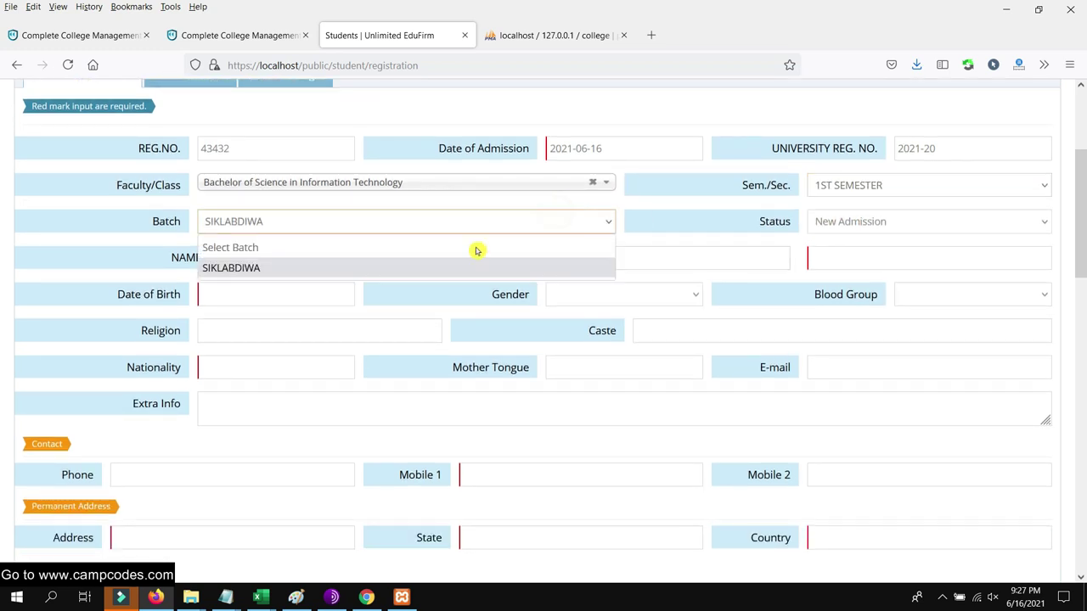
pyautogui.click(458, 267)
pyautogui.click(882, 222)
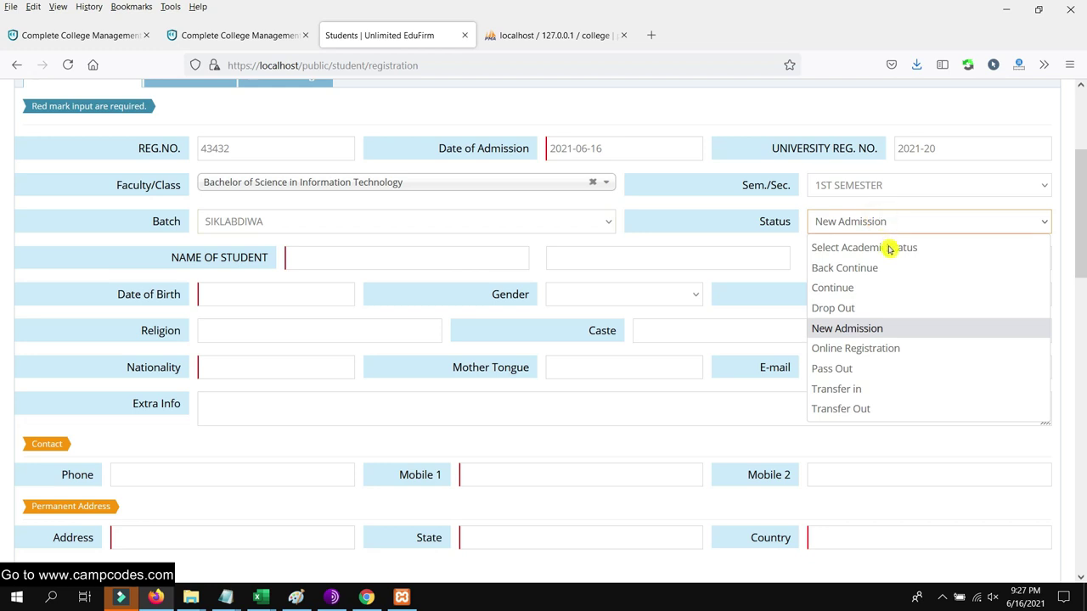
pyautogui.click(880, 329)
# Enter the student's full name in the first of the three name fields
pyautogui.click(426, 264)
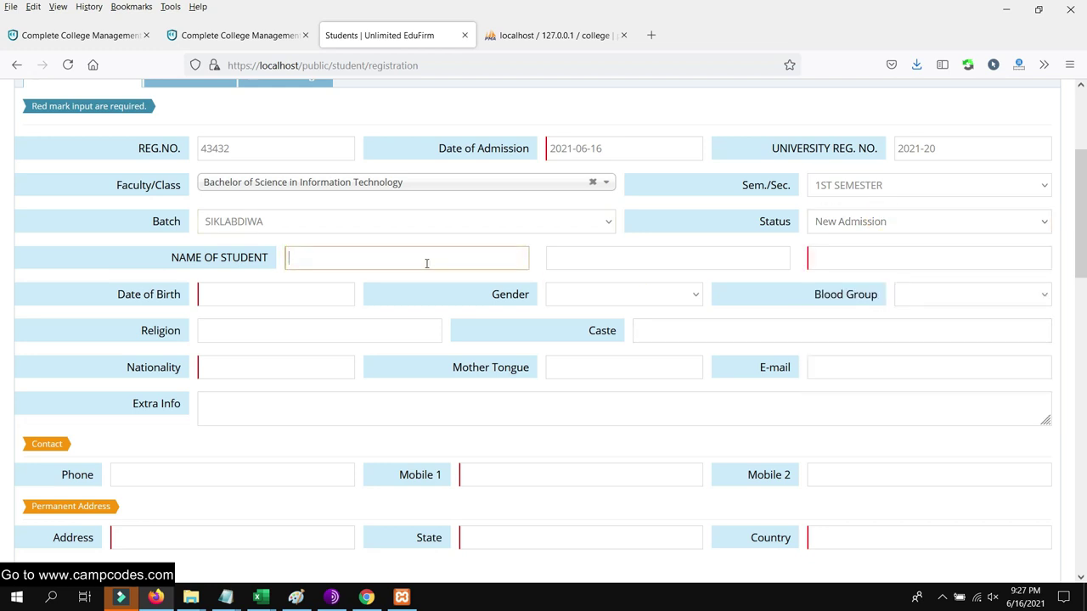
pyautogui.write('JONa')
pyautogui.click(661, 257)
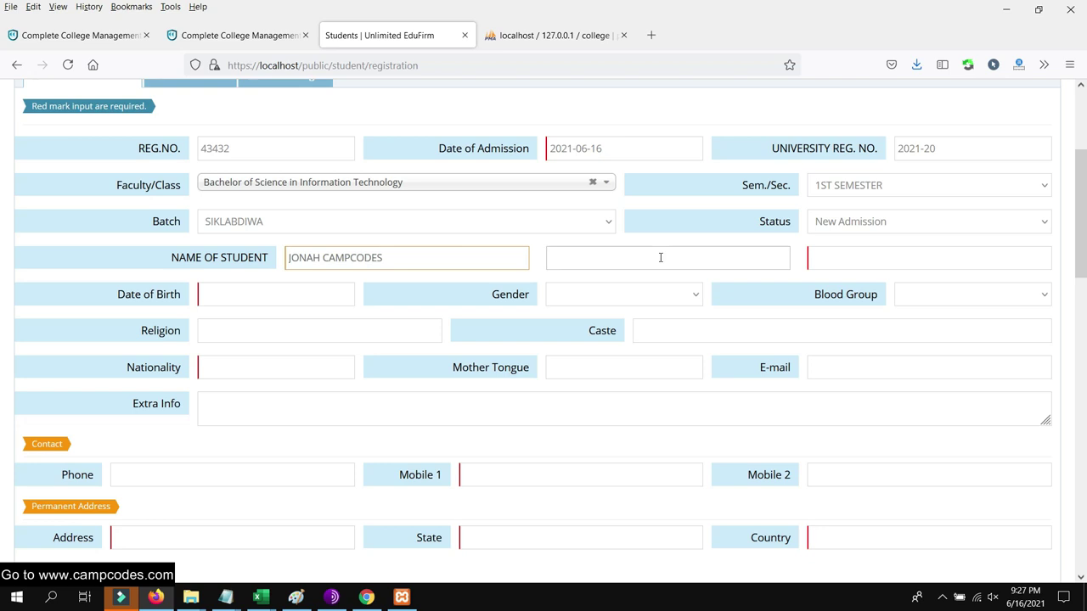
# Pick the student's date of birth and set the gender to MALE
pyautogui.click(255, 295)
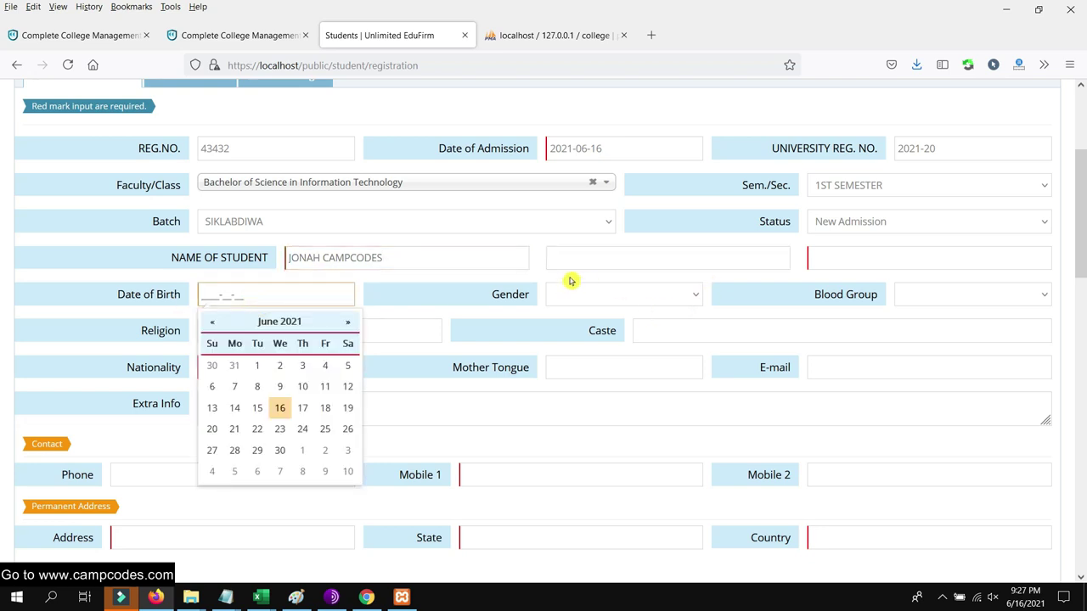
pyautogui.click(235, 386)
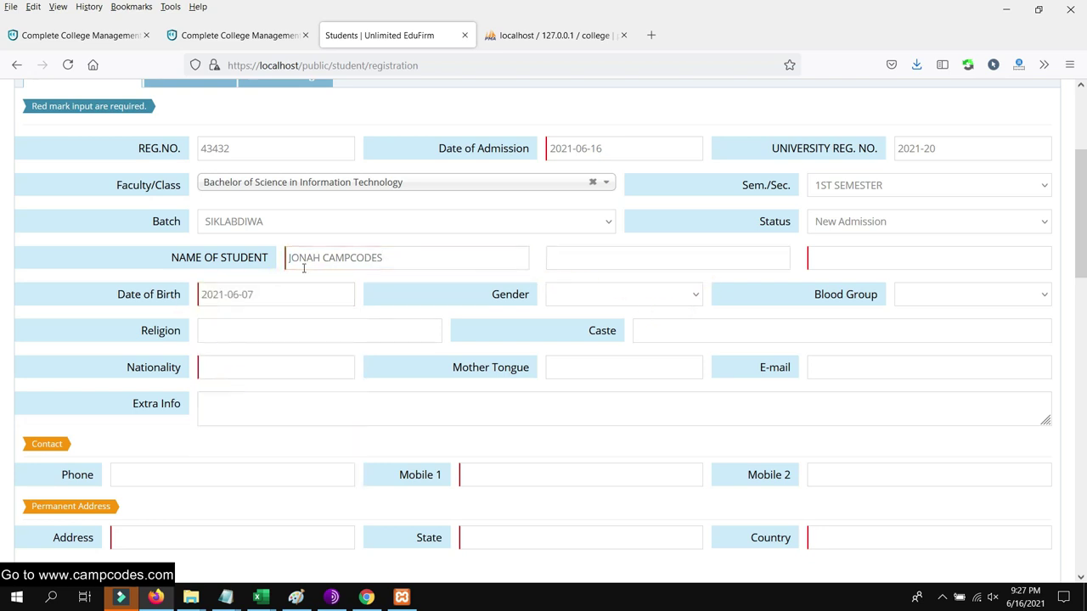
pyautogui.click(693, 297)
pyautogui.click(631, 341)
pyautogui.click(860, 255)
pyautogui.click(690, 297)
# Replace the full name in the first name field, splitting the student's name between the two required name fields
pyautogui.click(451, 265)
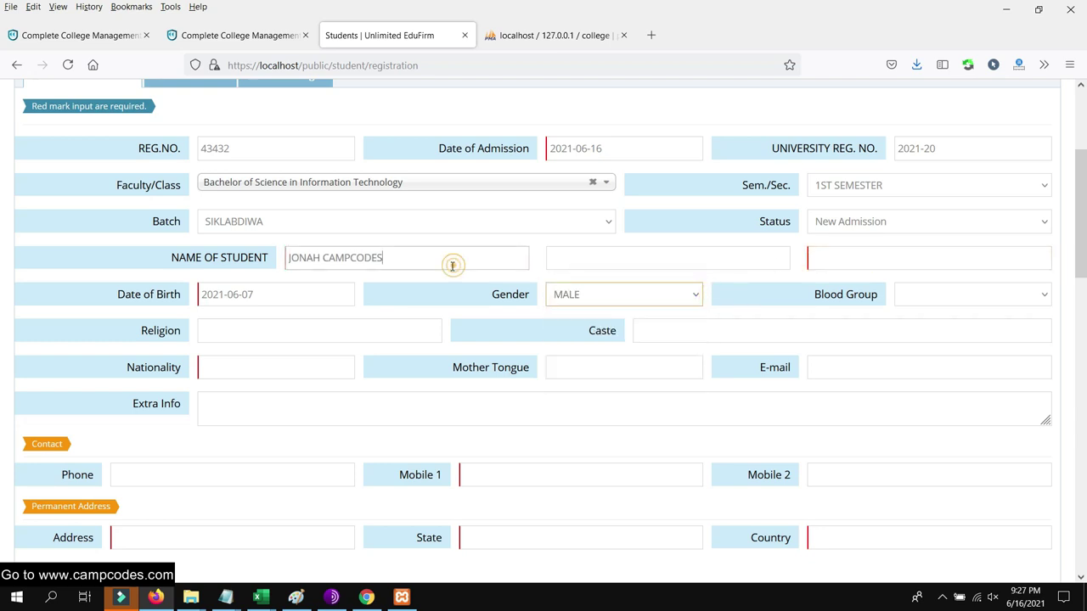
pyautogui.moveTo(412, 261); pyautogui.dragTo(303, 254)
pyautogui.press('BackSpace')
pyautogui.click(704, 262)
pyautogui.click(477, 257)
pyautogui.write('CAm')
pyautogui.write('PCIDE')
pyautogui.press('BackSpace')
pyautogui.press('BackSpace')
pyautogui.press('BackSpace')
pyautogui.write('OCD')
pyautogui.press('BackSpace')
pyautogui.press('BackSpace')
pyautogui.write('DE')
pyautogui.click(917, 261)
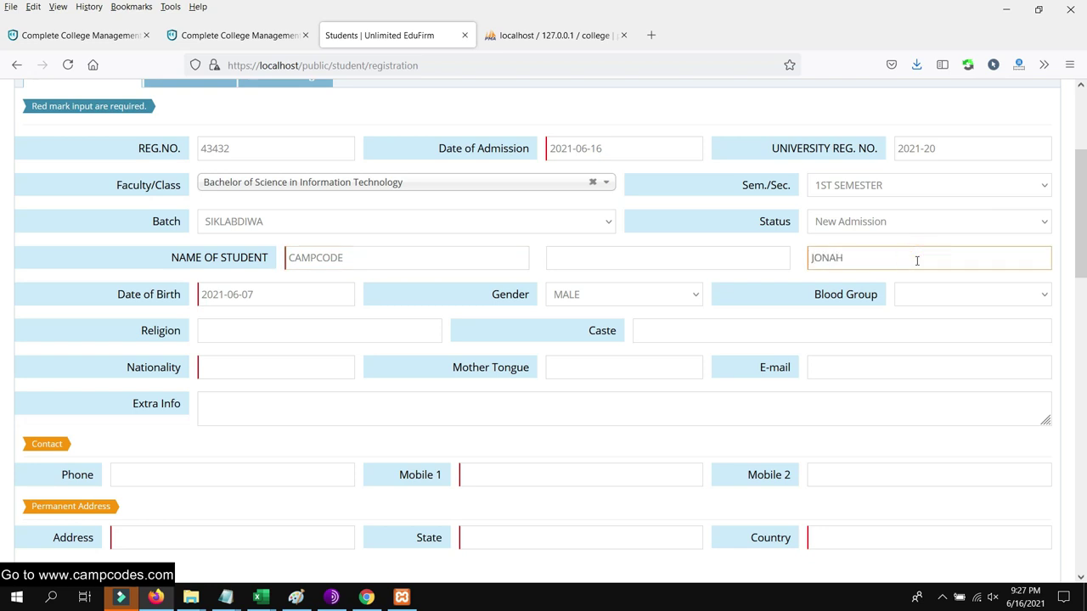
# Change the student's date of birth and set the gender to FEMALE
pyautogui.click(238, 304)
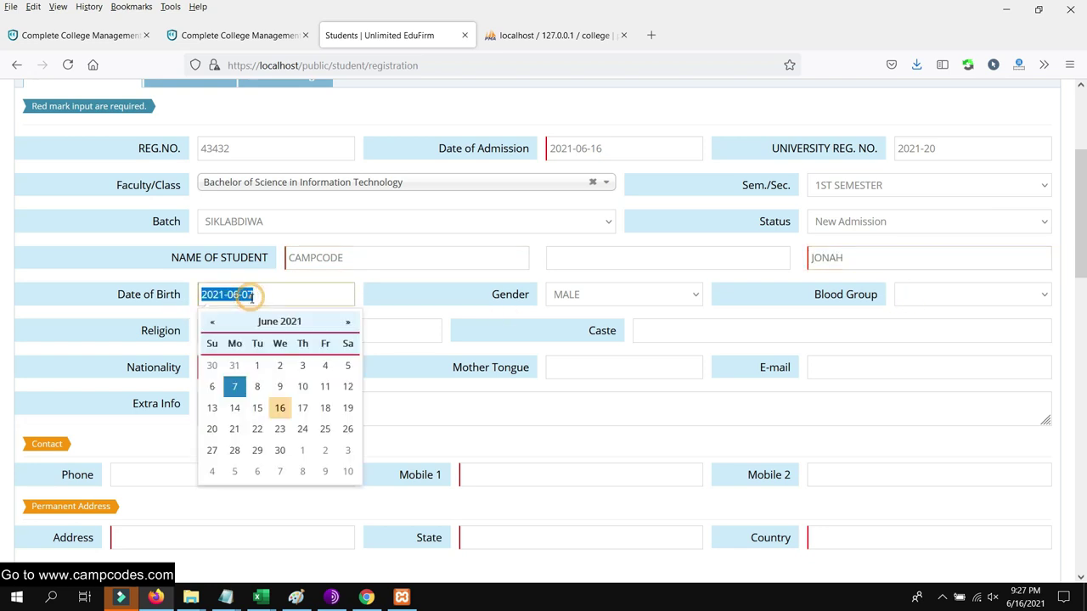
pyautogui.click(214, 392)
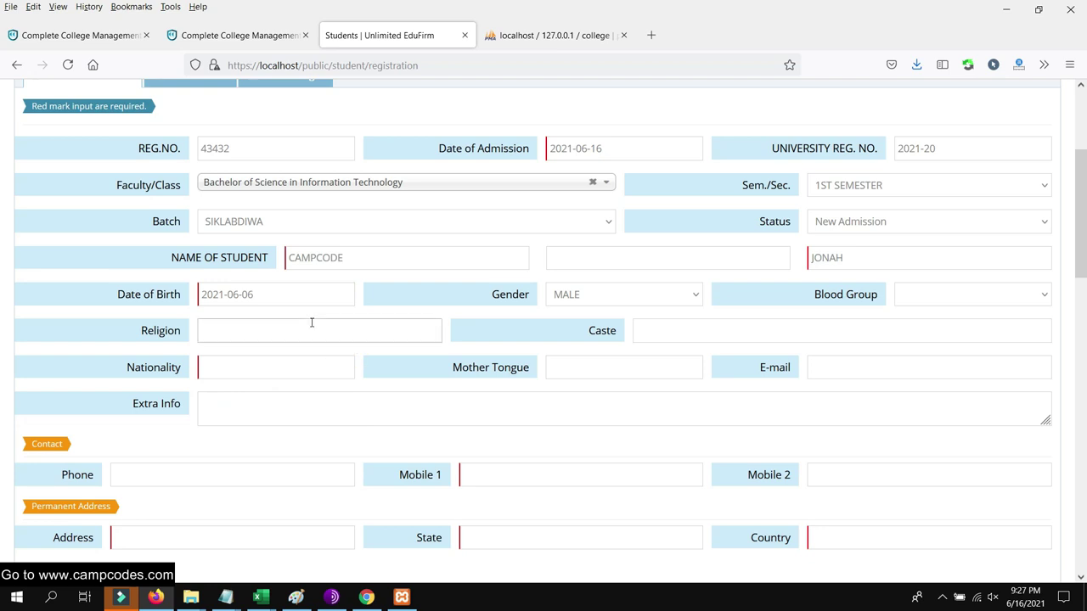
pyautogui.click(614, 294)
pyautogui.click(584, 361)
# Set the student's blood group to B+ and the nationality to FILIPINO
pyautogui.click(944, 297)
pyautogui.click(937, 377)
pyautogui.scroll(-2, 455, 349)
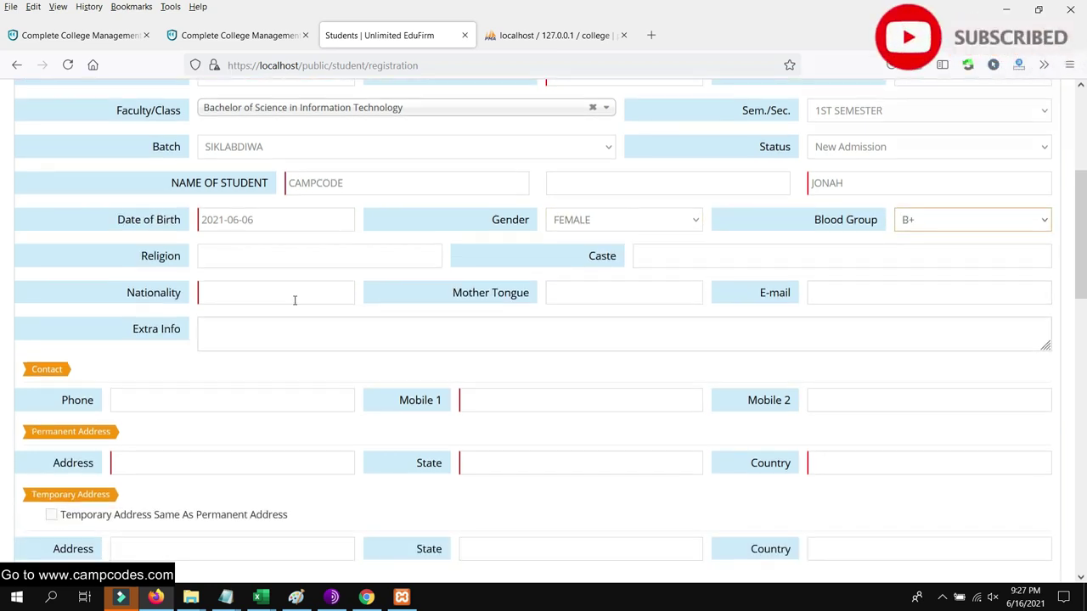
pyautogui.click(238, 291)
pyautogui.write('FILIPINO')
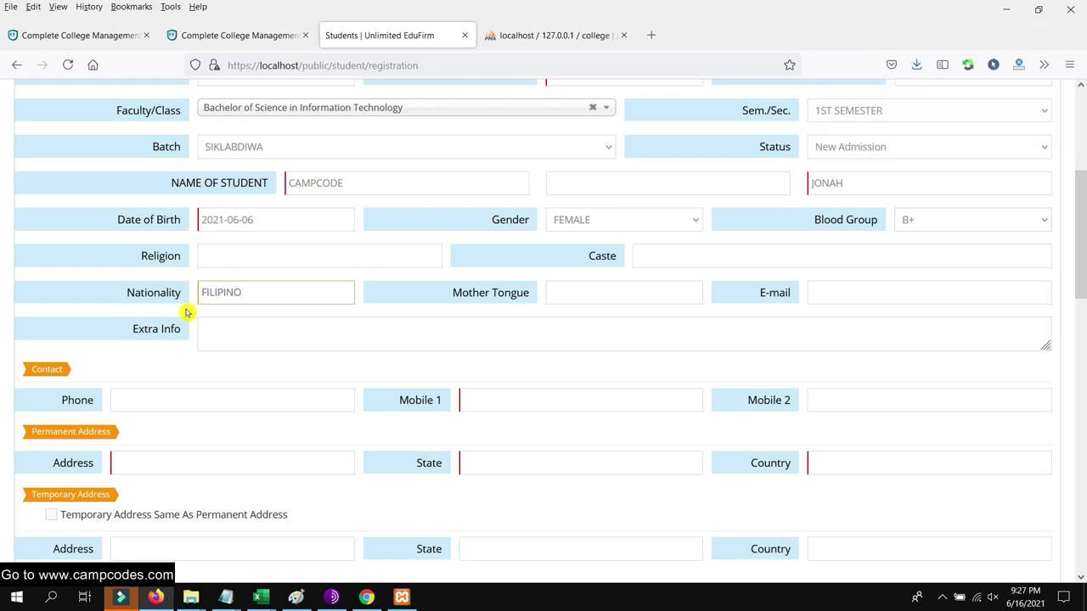
pyautogui.scroll(-4, 187, 312)
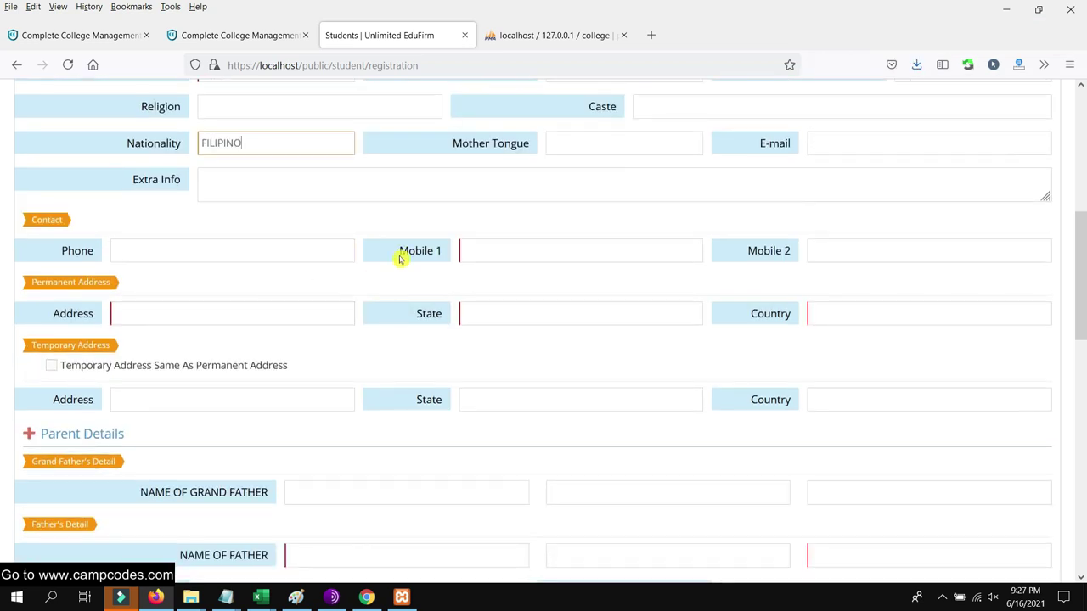
# Fill in the student's phone number and the required first mobile number in the contact section
pyautogui.click(179, 255)
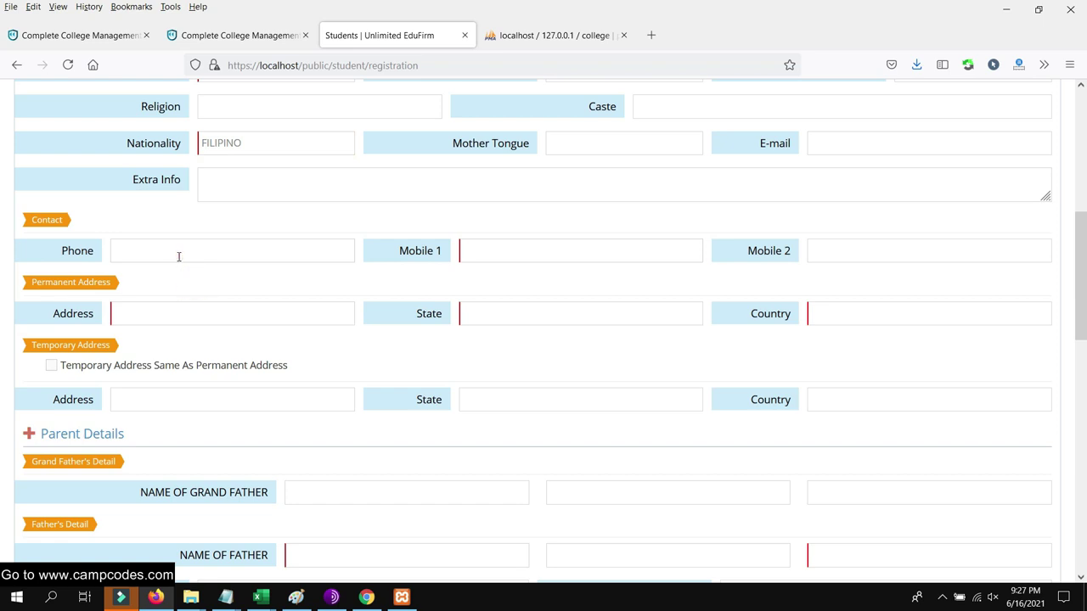
pyautogui.write('321321321')
pyautogui.click(514, 253)
pyautogui.write('321321')
# Fill in the student's permanent address with state NCR and country PHILIPPINES, and reuse it as the temporary address
pyautogui.click(269, 317)
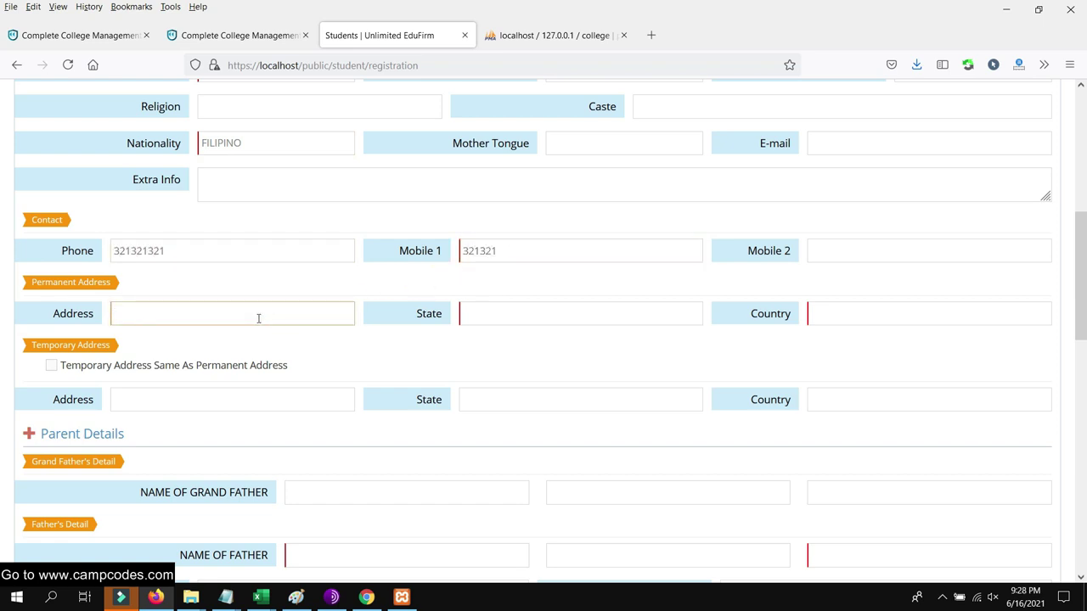
pyautogui.write('13231')
pyautogui.moveTo(73, 310); pyautogui.dragTo(145, 315)
pyautogui.doubleClick(184, 314)
pyautogui.write('mAN')
pyautogui.click(204, 332)
pyautogui.click(526, 321)
pyautogui.write('NCR')
pyautogui.click(826, 306)
pyautogui.write('PH')
pyautogui.click(818, 334)
pyautogui.scroll(-2, 175, 300)
pyautogui.click(65, 296)
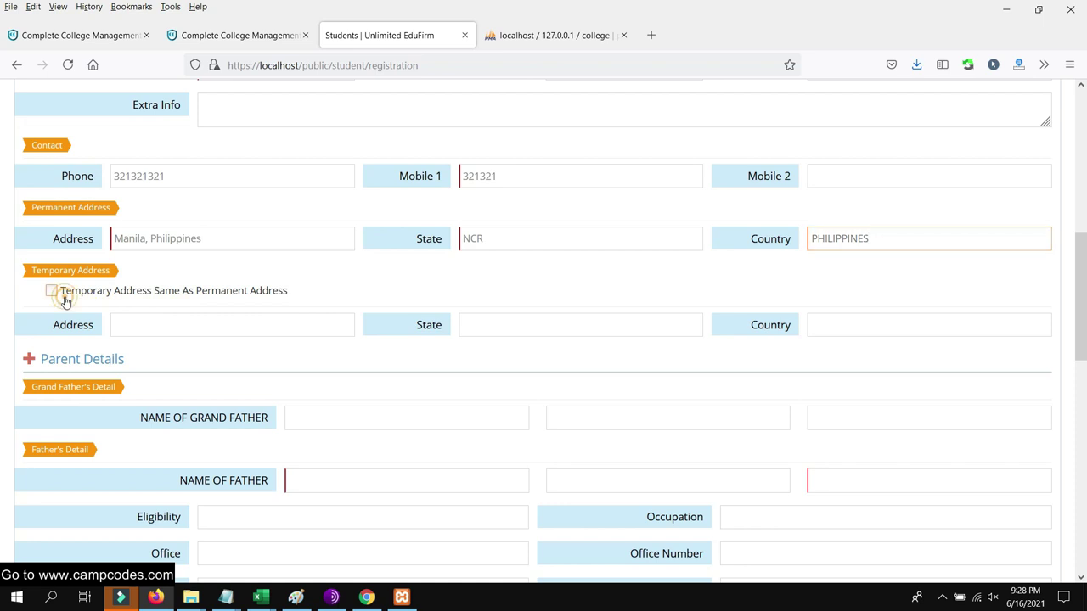
# Enter the father's name in the parent details, splitting it between the required first and last name fields
pyautogui.scroll(-2, 453, 330)
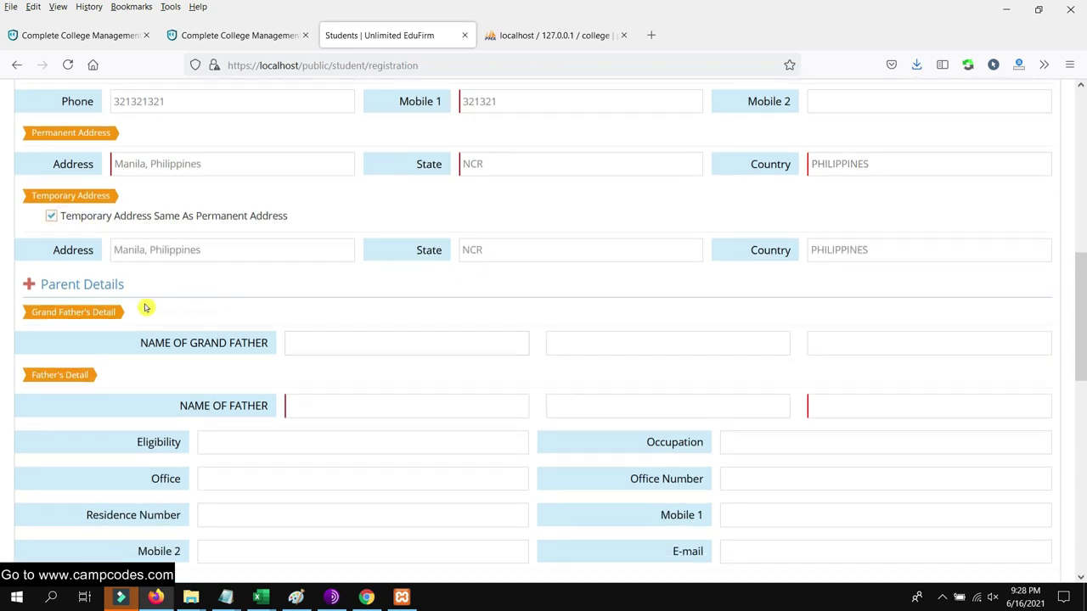
pyautogui.scroll(-2, 212, 308)
pyautogui.scroll(-2, 355, 318)
pyautogui.click(337, 257)
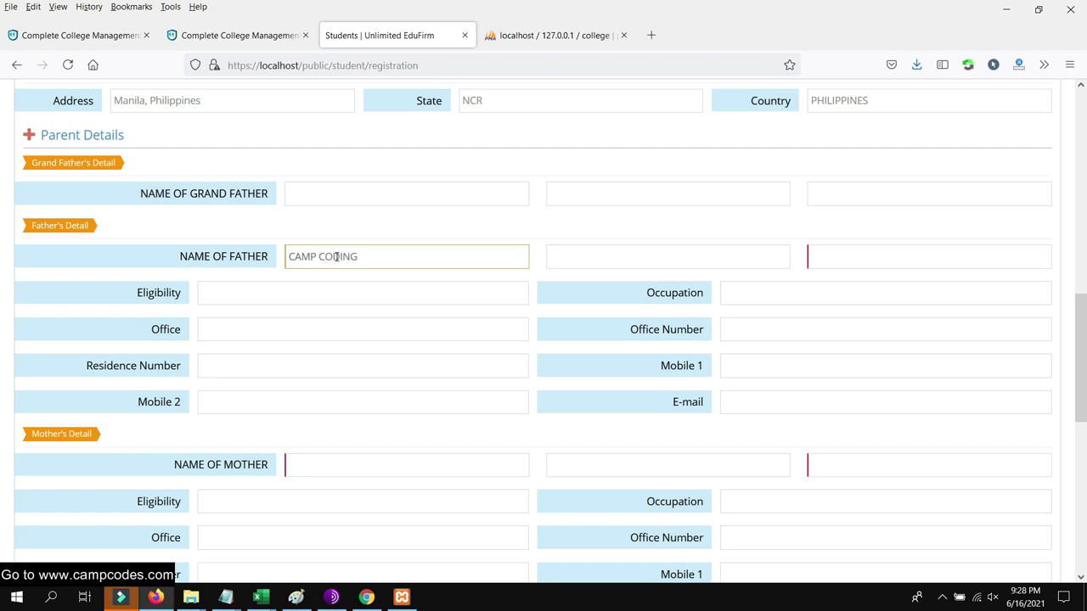
pyautogui.keyDown('shift'); pyautogui.click(440, 252); pyautogui.keyUp('shift')
pyautogui.hotkey('ctrl', 'x')
pyautogui.click(815, 257)
pyautogui.hotkey('ctrl', 'v')
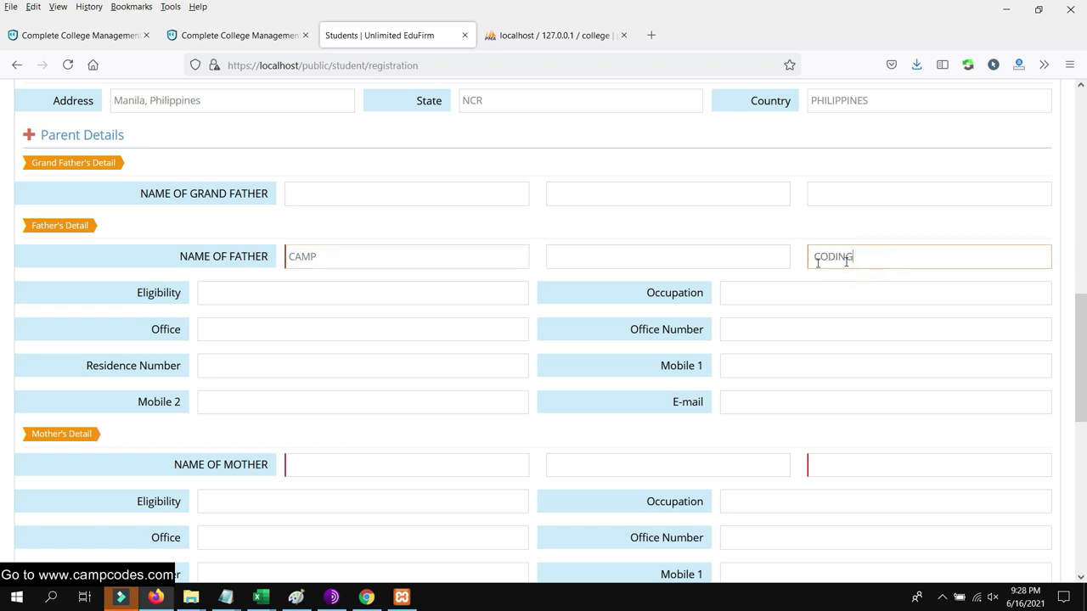
# Enter the mother's first and last names in the required name fields of the mother's details
pyautogui.scroll(-2, 328, 394)
pyautogui.click(303, 392)
pyautogui.hotkey('ctrl', 'v')
pyautogui.click(889, 394)
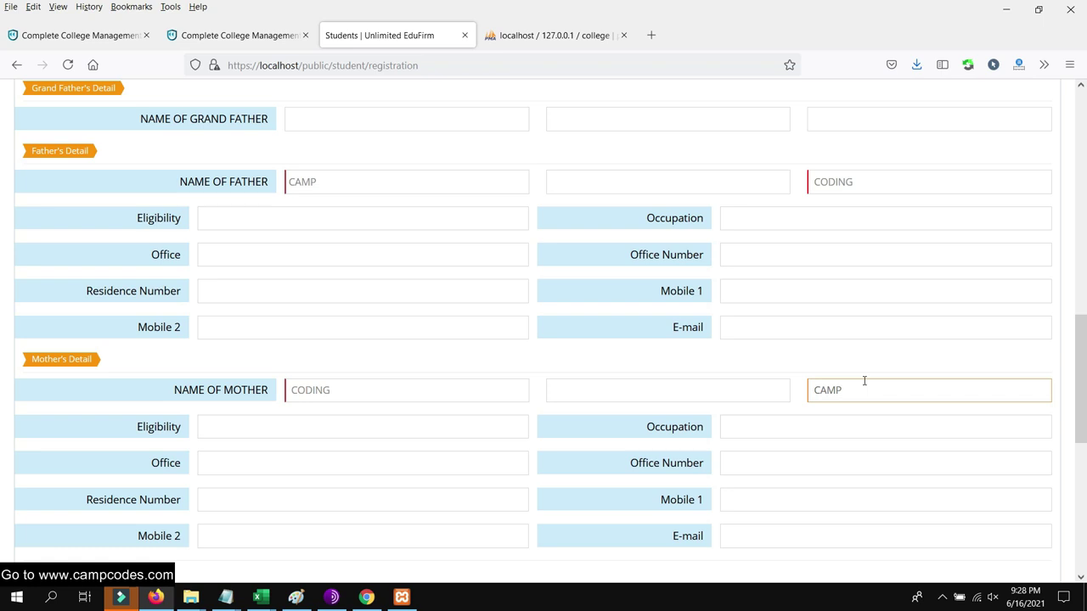
# Enter the guardian's first and last names with the guardian type left as Other's
pyautogui.scroll(-3, 760, 391)
pyautogui.scroll(-1, 501, 386)
pyautogui.click(363, 327)
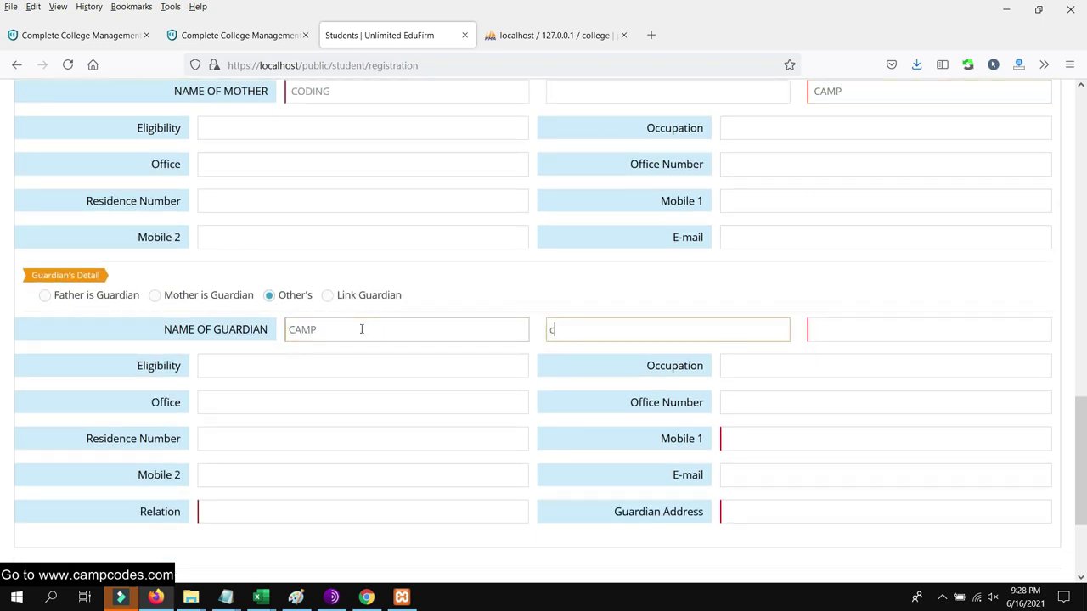
pyautogui.press('Tab')
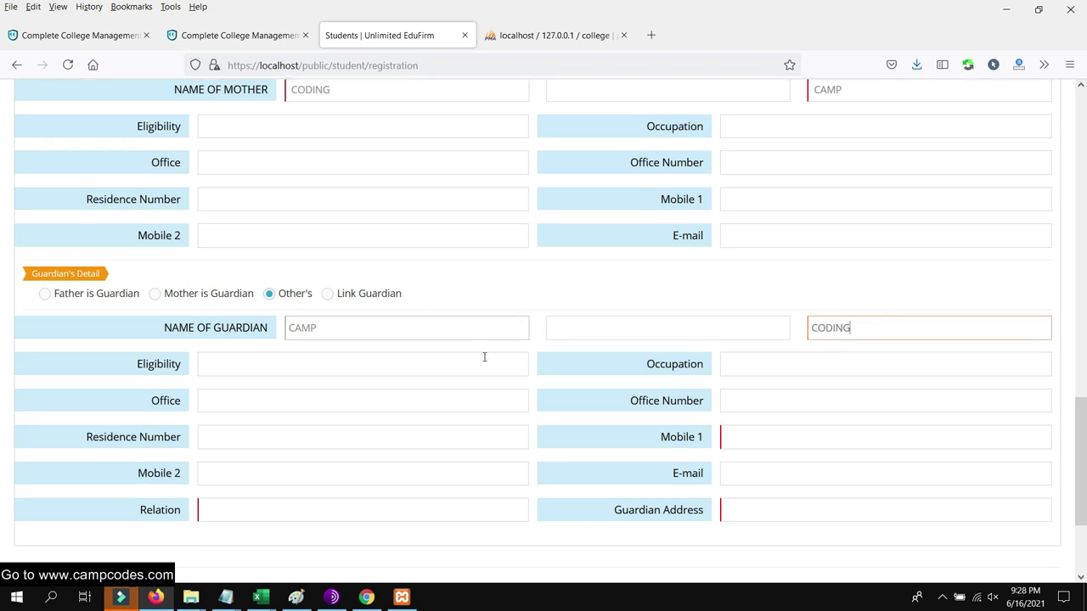
pyautogui.scroll(-2, 382, 352)
pyautogui.click(275, 348)
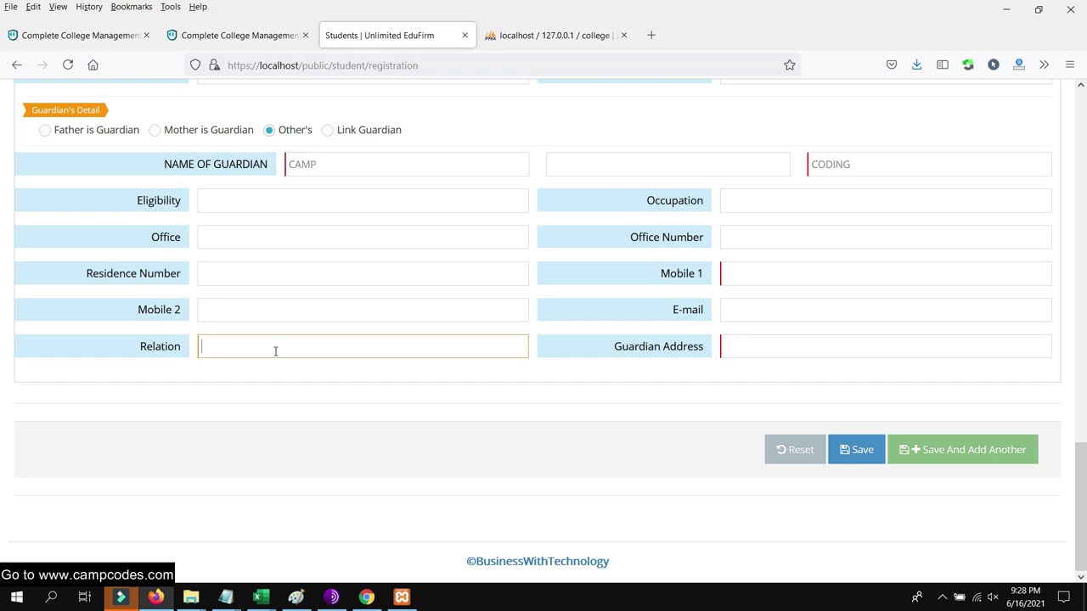
# Set the mother as the guardian and fill in the guardian's mobile number and address
pyautogui.click(154, 130)
pyautogui.scroll(2, 182, 262)
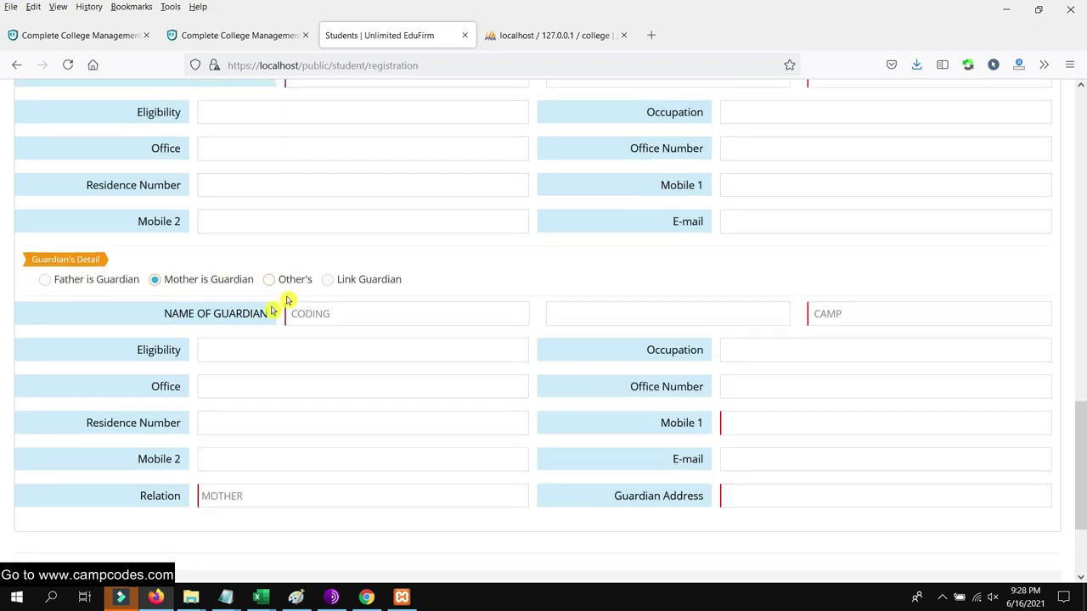
pyautogui.scroll(-1, 272, 322)
pyautogui.scroll(-1, 586, 376)
pyautogui.click(766, 271)
pyautogui.write('3213')
pyautogui.click(772, 357)
pyautogui.write('213')
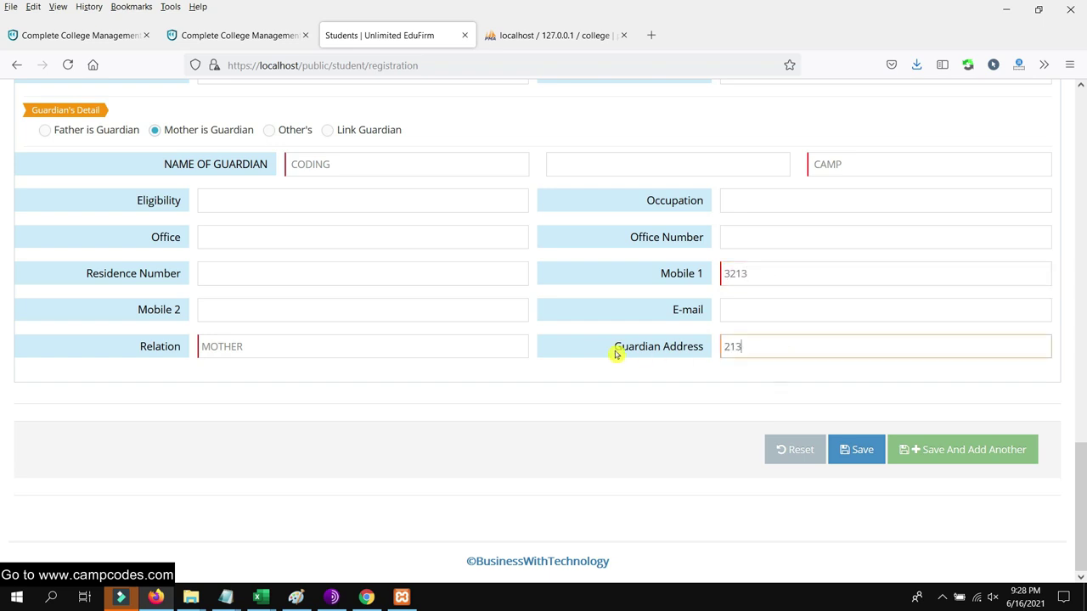
# Look over the completed parent and guardian details and save the student registration
pyautogui.scroll(4, 624, 331)
pyautogui.scroll(-4, 779, 256)
pyautogui.click(857, 447)
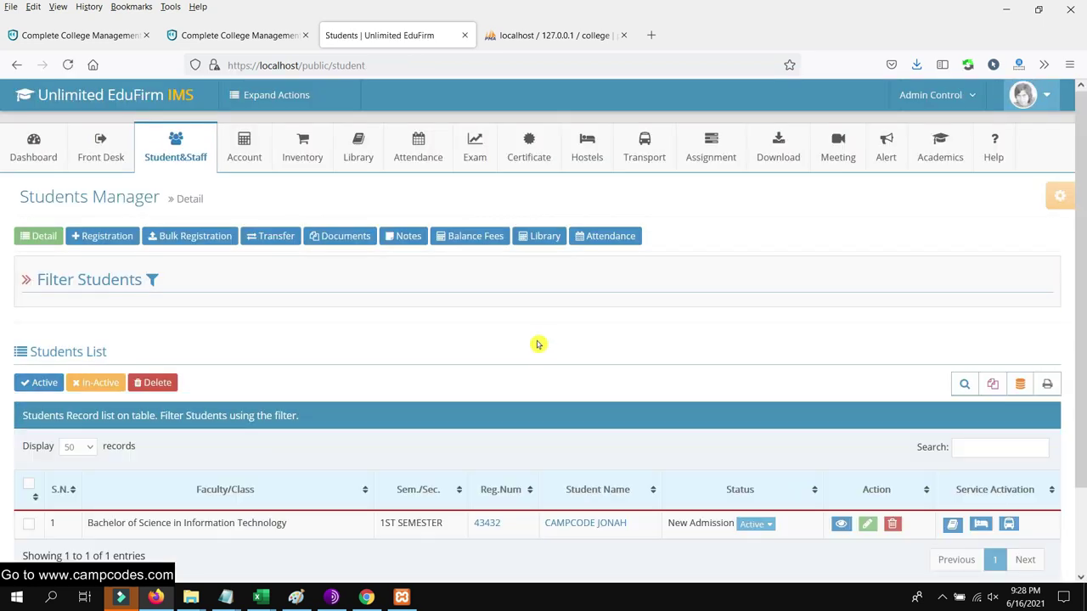
# Check the new student's entry in the students list and open the student's detail page
pyautogui.scroll(-2, 466, 382)
pyautogui.moveTo(157, 422); pyautogui.dragTo(448, 425)
pyautogui.click(451, 451)
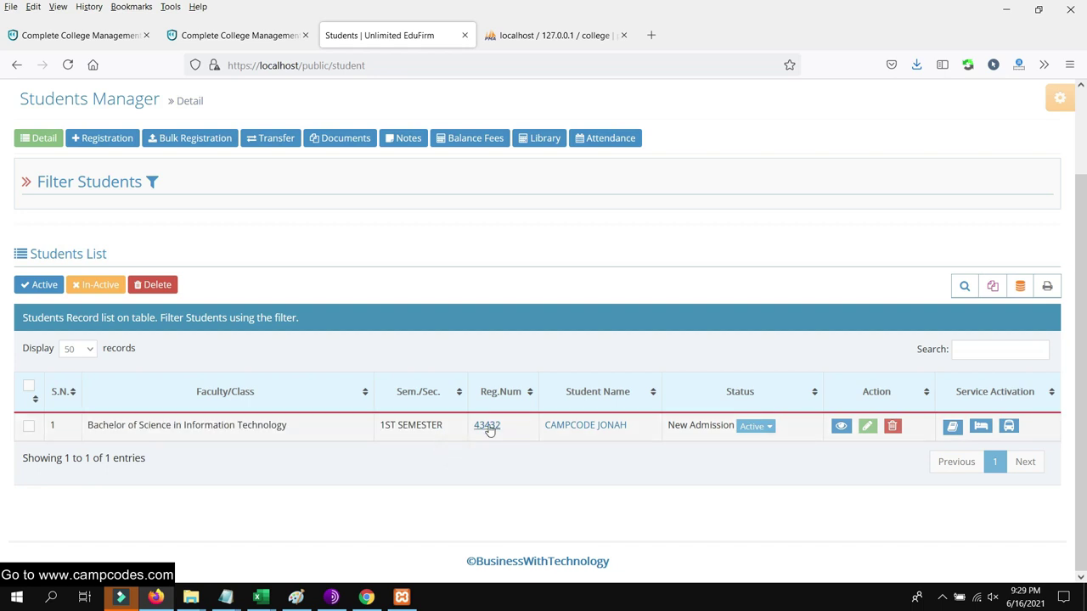
pyautogui.click(489, 429)
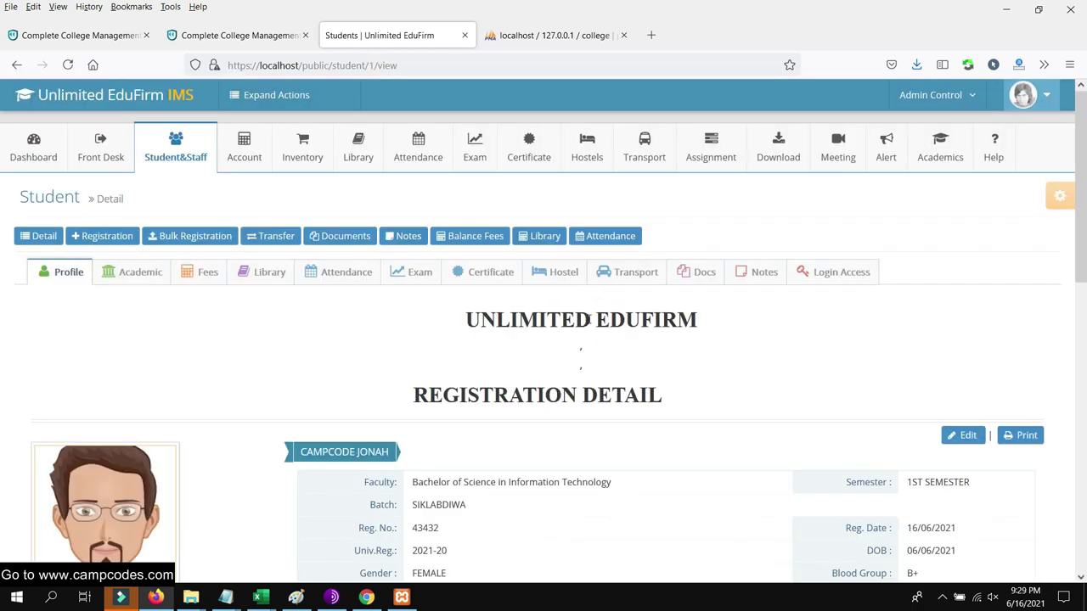
# Examine the student's registration detail, including personal data, addresses, parental info, guardian info and QR code
pyautogui.scroll(-2, 584, 335)
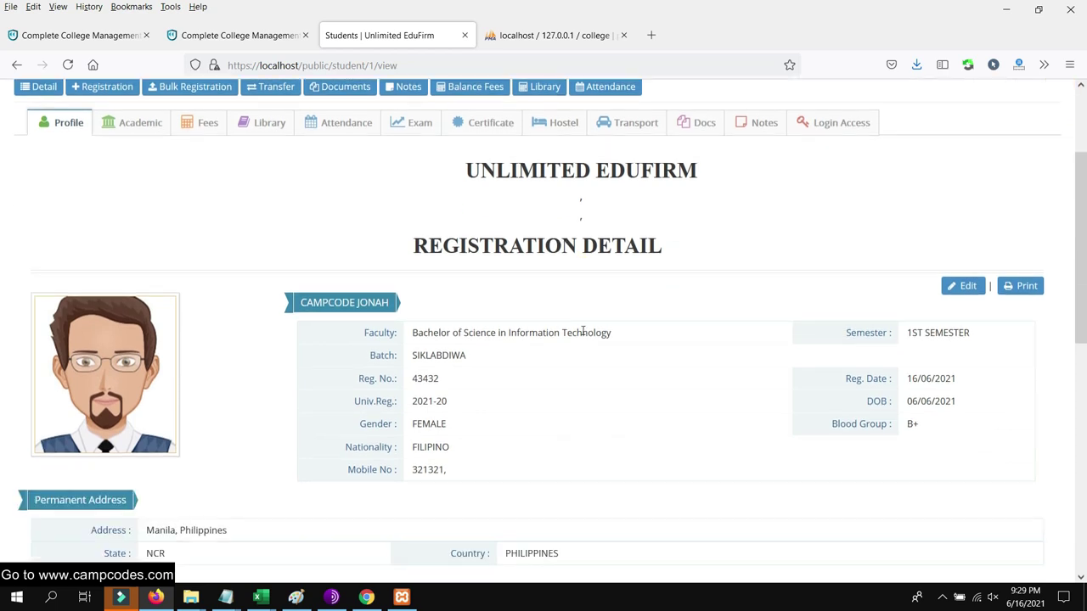
pyautogui.scroll(-2, 563, 334)
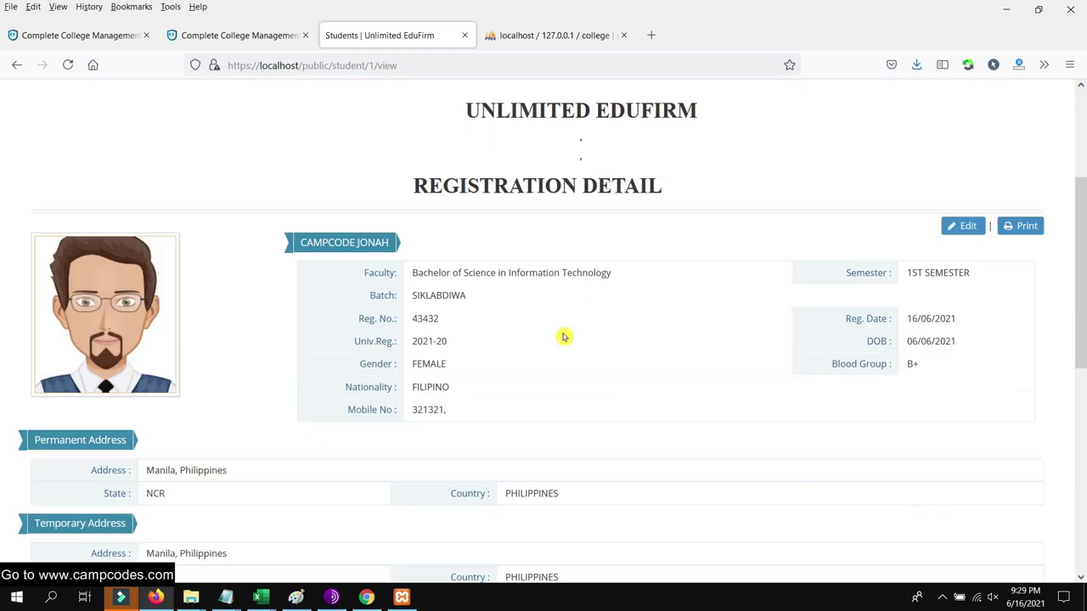
pyautogui.scroll(-1, 556, 246)
pyautogui.scroll(3, 549, 266)
pyautogui.moveTo(417, 224); pyautogui.dragTo(713, 263)
pyautogui.click(693, 271)
pyautogui.scroll(-5, 626, 311)
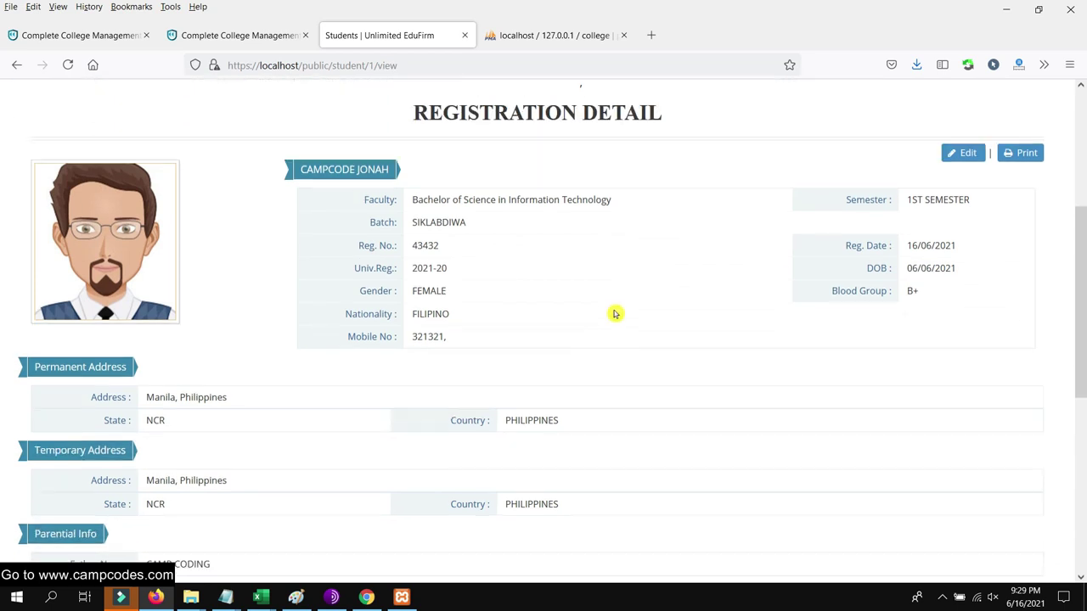
pyautogui.scroll(-3, 606, 314)
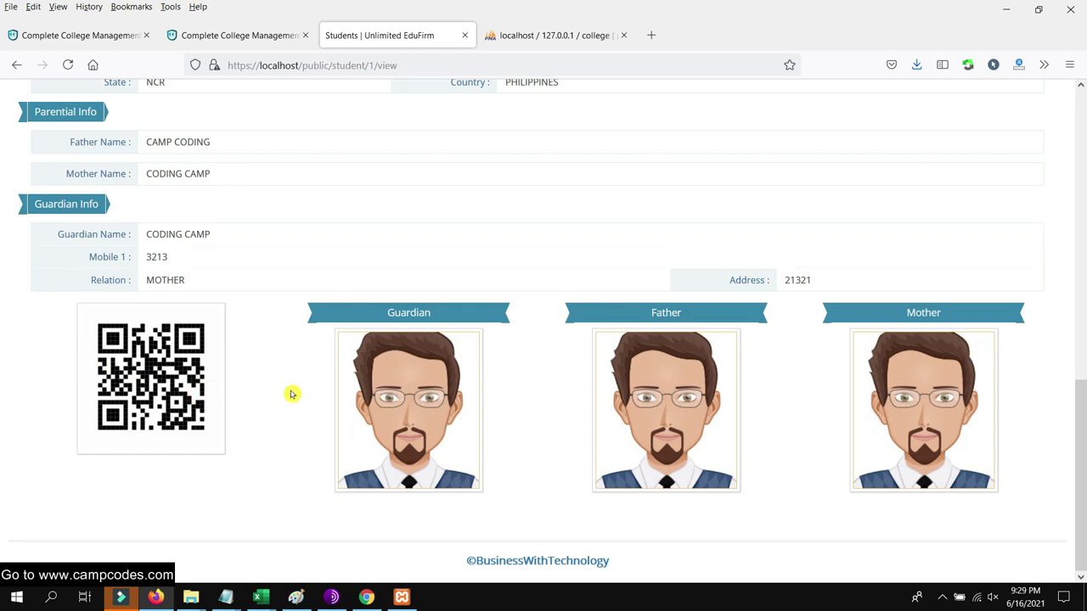
pyautogui.scroll(8, 162, 355)
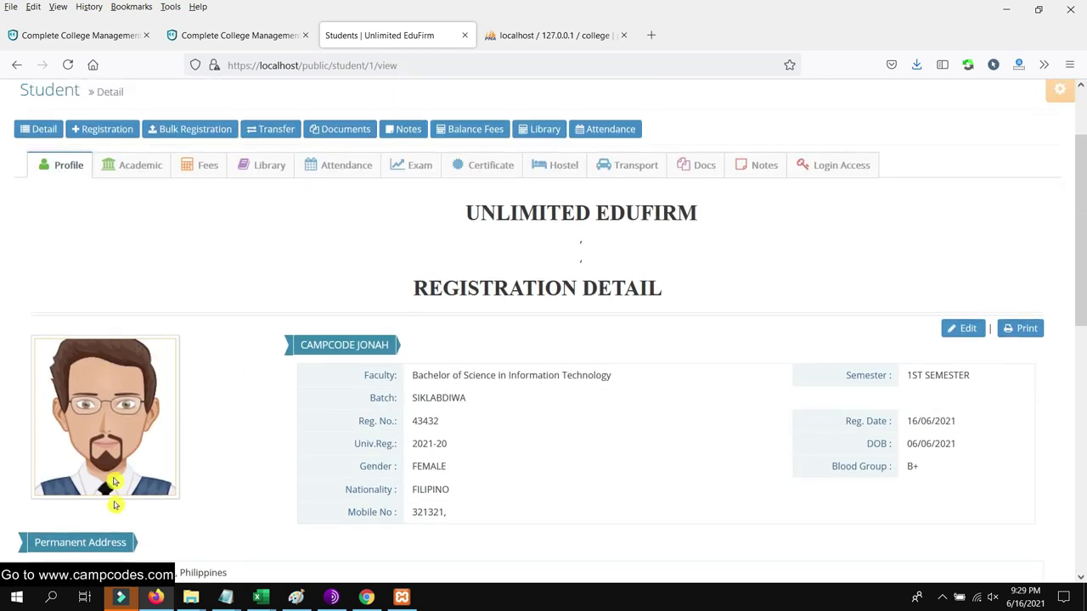
# Open the student's record for editing, look through the form and return to the profile
pyautogui.scroll(-1, 145, 432)
pyautogui.click(965, 253)
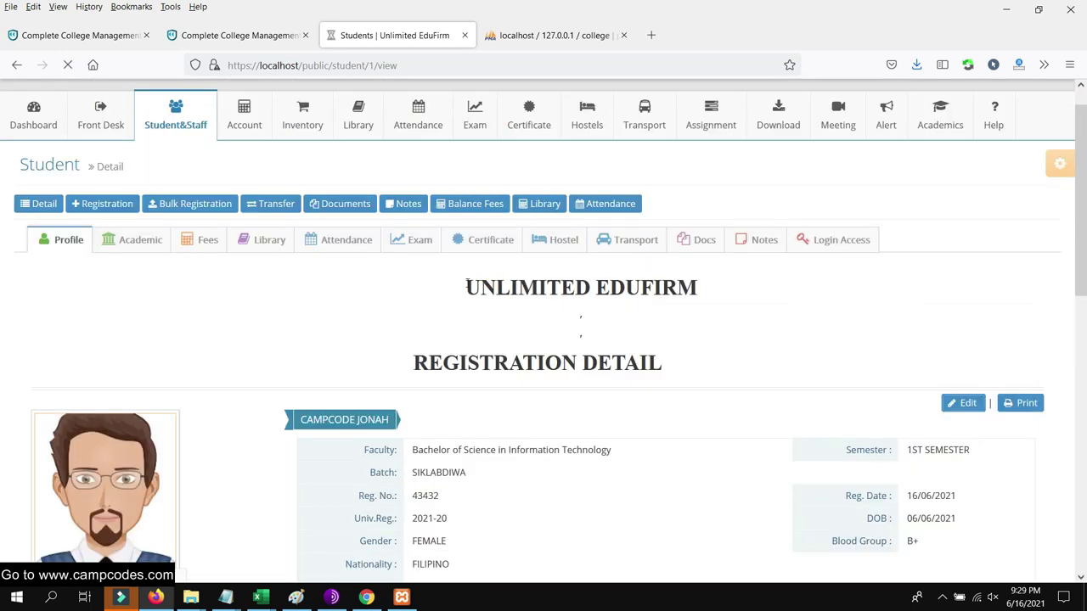
pyautogui.scroll(-10, 399, 320)
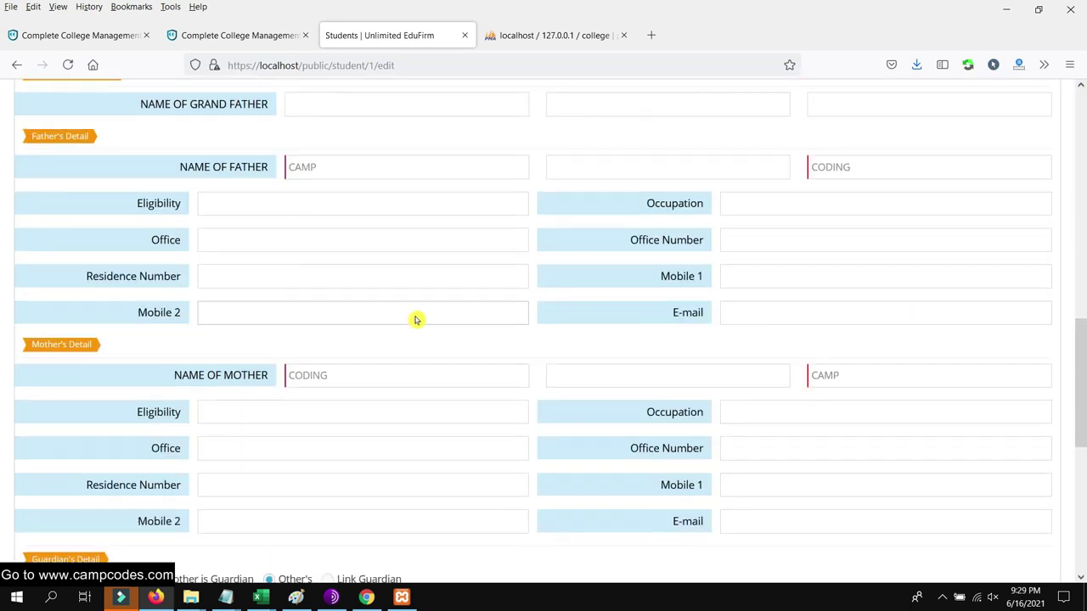
pyautogui.scroll(-5, 416, 319)
pyautogui.scroll(15, 432, 306)
pyautogui.click(17, 64)
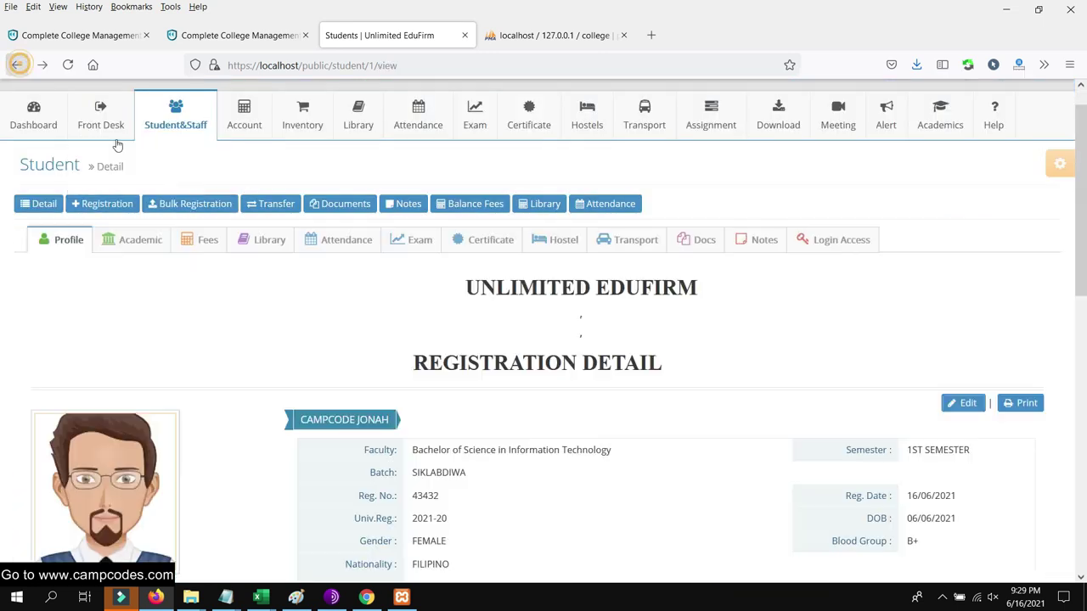
# Preview both pages of the registration detail printout and cancel the printing
pyautogui.click(1029, 364)
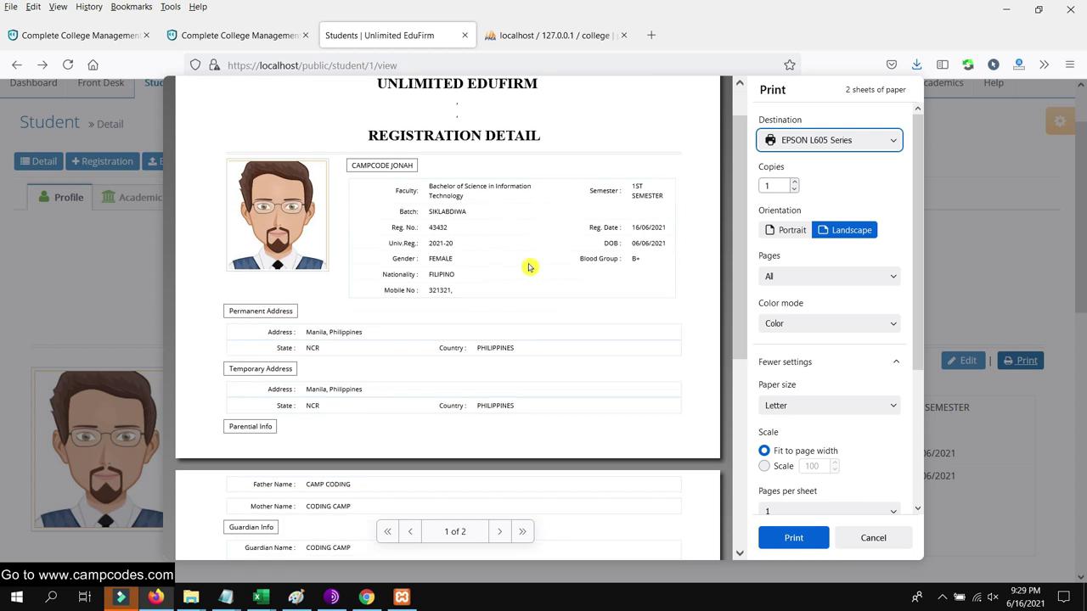
pyautogui.scroll(-5, 544, 281)
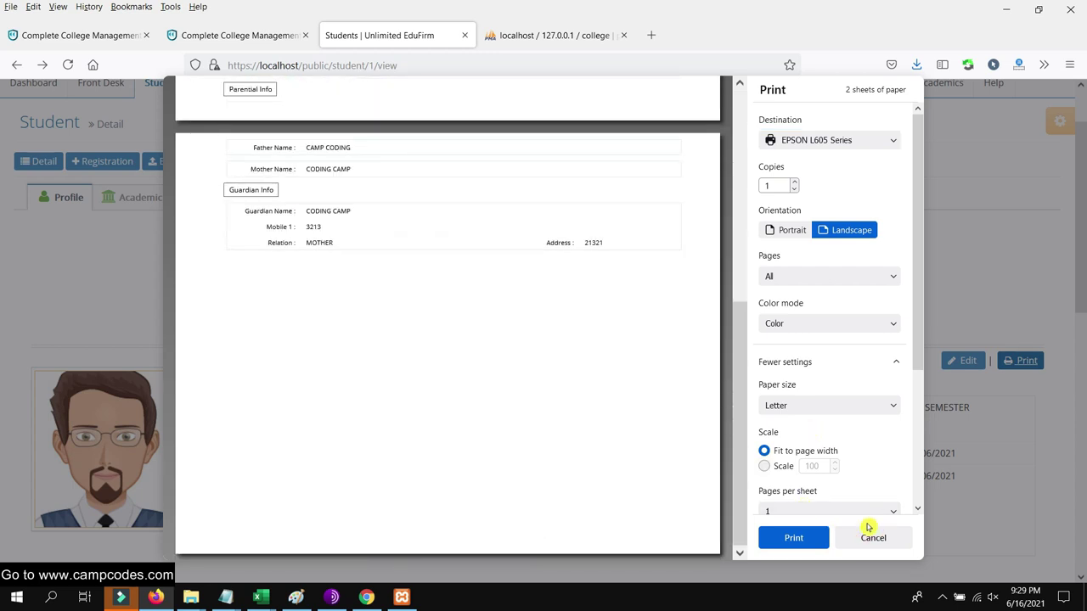
pyautogui.click(871, 535)
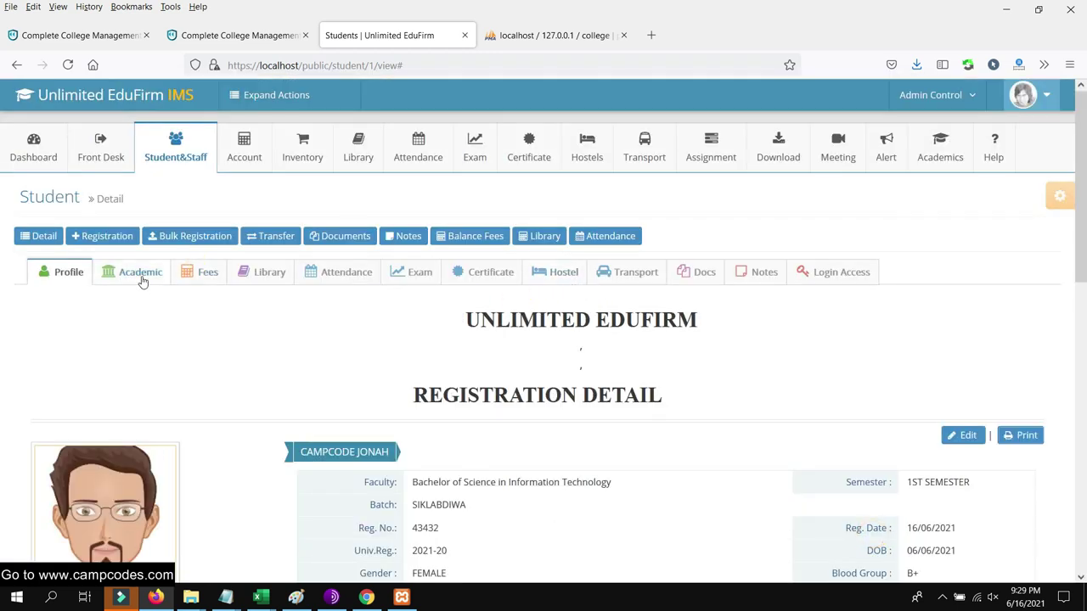
# Look through the student's academic, fees, library, attendance, exam, certificate, hostel, transport, notes and login access sections
pyautogui.click(141, 273)
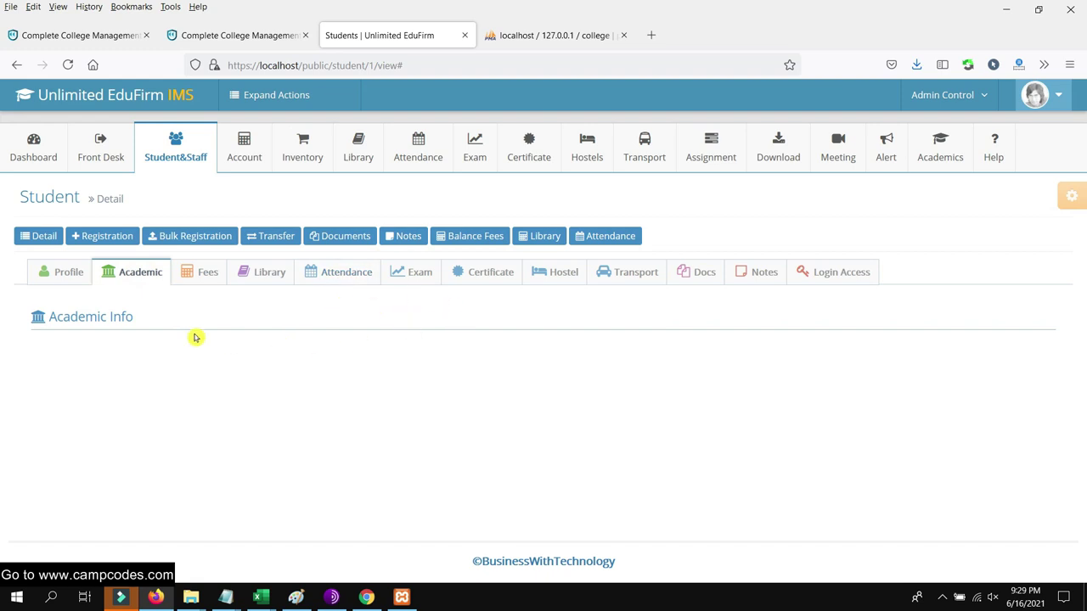
pyautogui.click(212, 270)
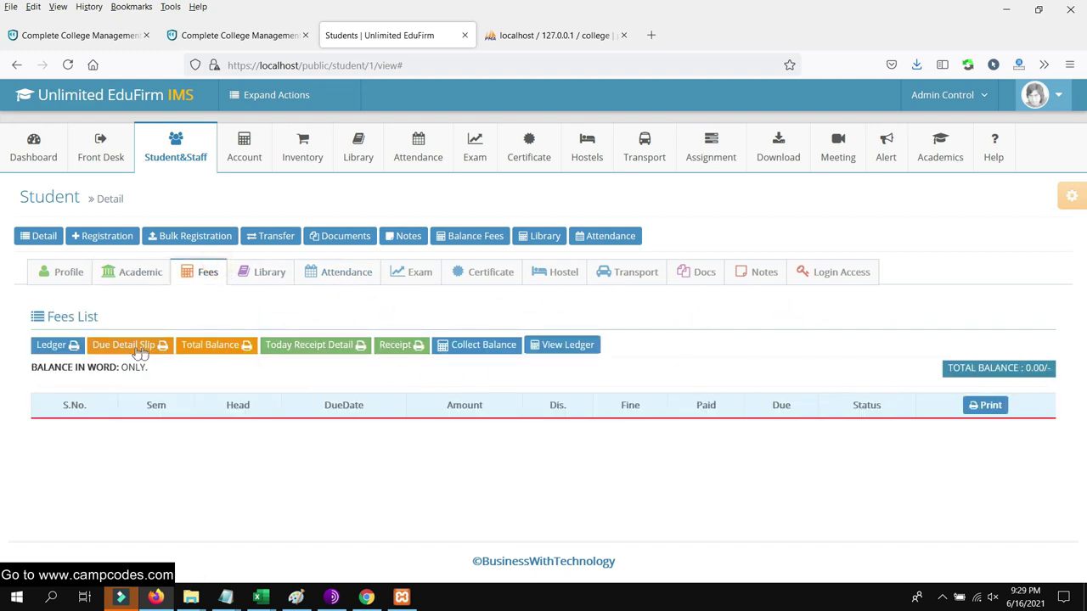
pyautogui.click(254, 276)
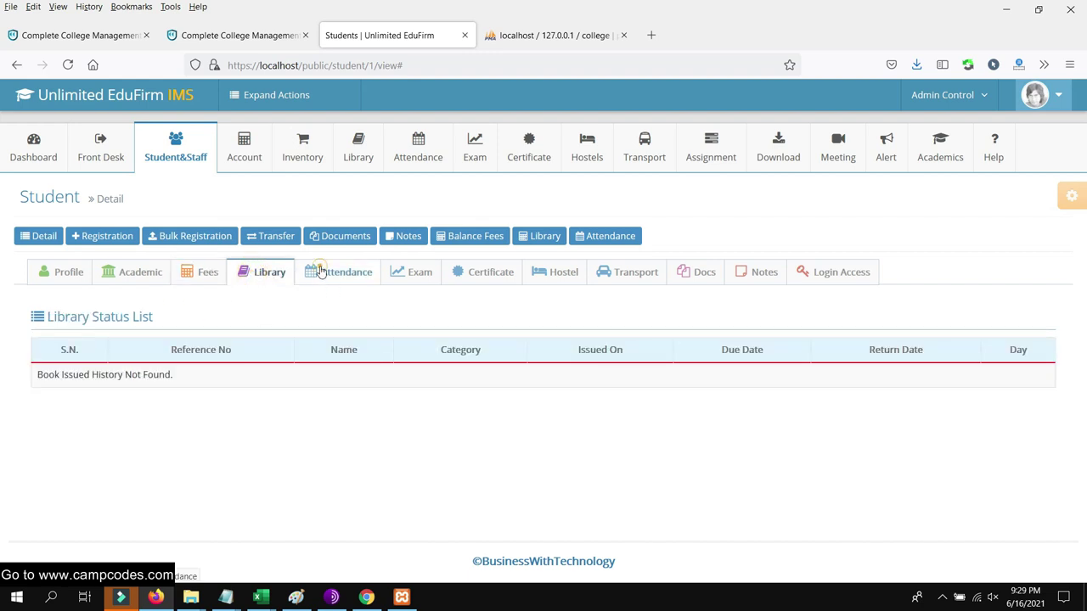
pyautogui.click(321, 270)
pyautogui.click(411, 273)
pyautogui.click(489, 271)
pyautogui.click(550, 273)
pyautogui.click(626, 274)
pyautogui.click(769, 272)
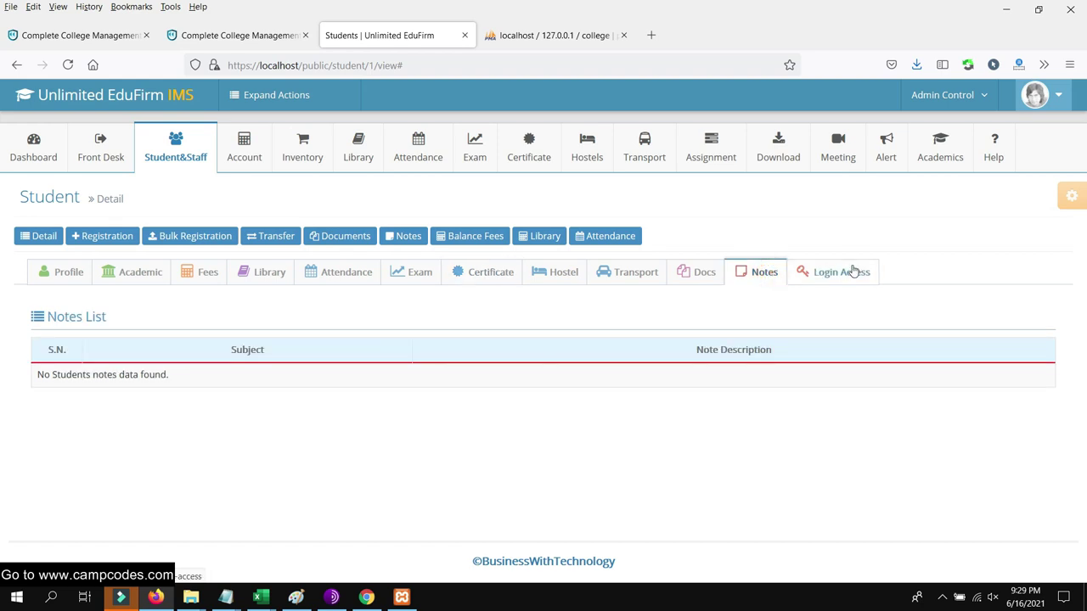
pyautogui.click(853, 272)
# Expand the overview of all module actions and look over the available options
pyautogui.click(276, 95)
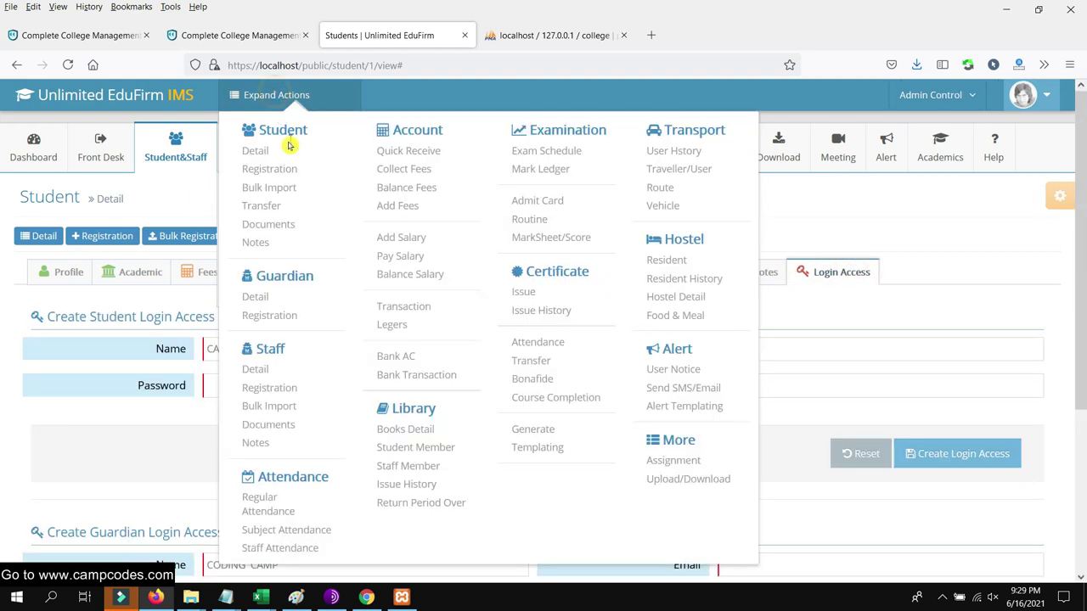
pyautogui.scroll(-3, 492, 289)
pyautogui.scroll(3, 515, 289)
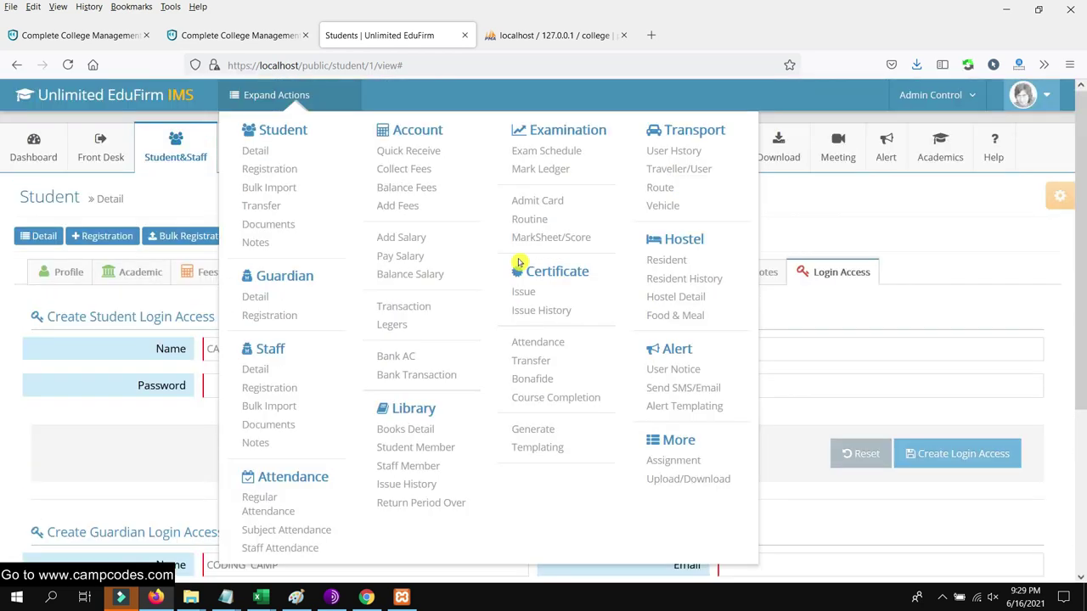